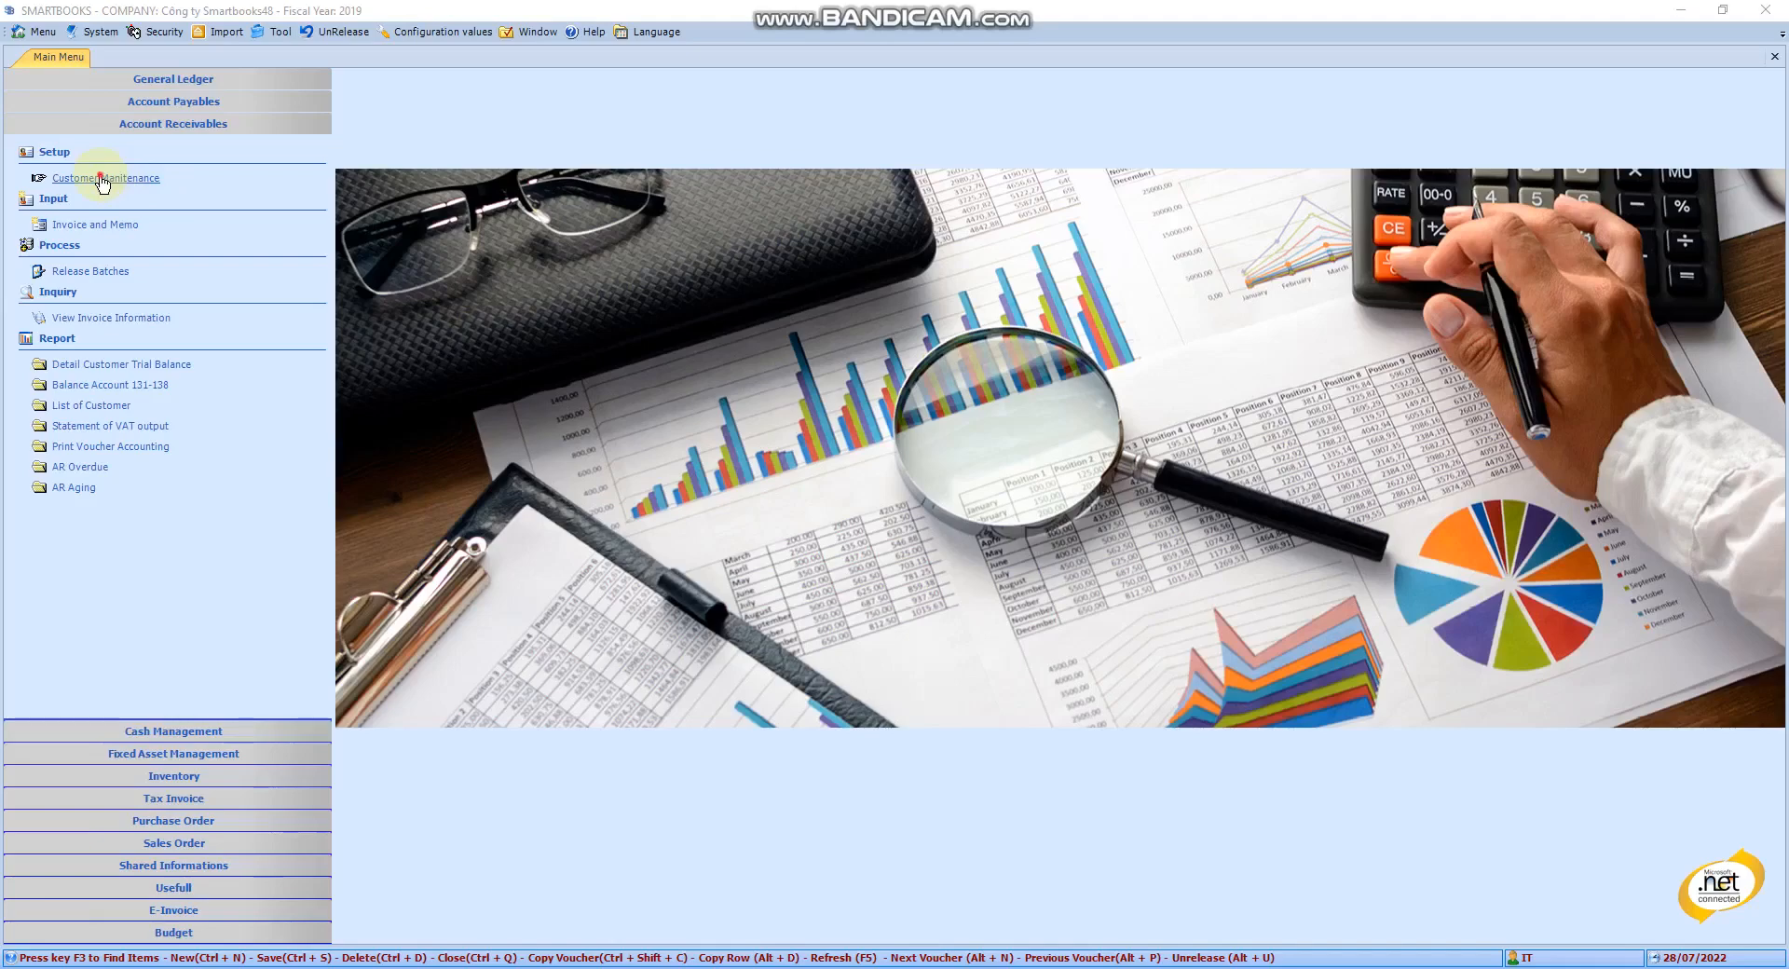
Start a new customer in Customer Maintenance with ID KH0002 and name Cong ty ABCD
{"action": "left_click", "coordinate": [102, 179]}
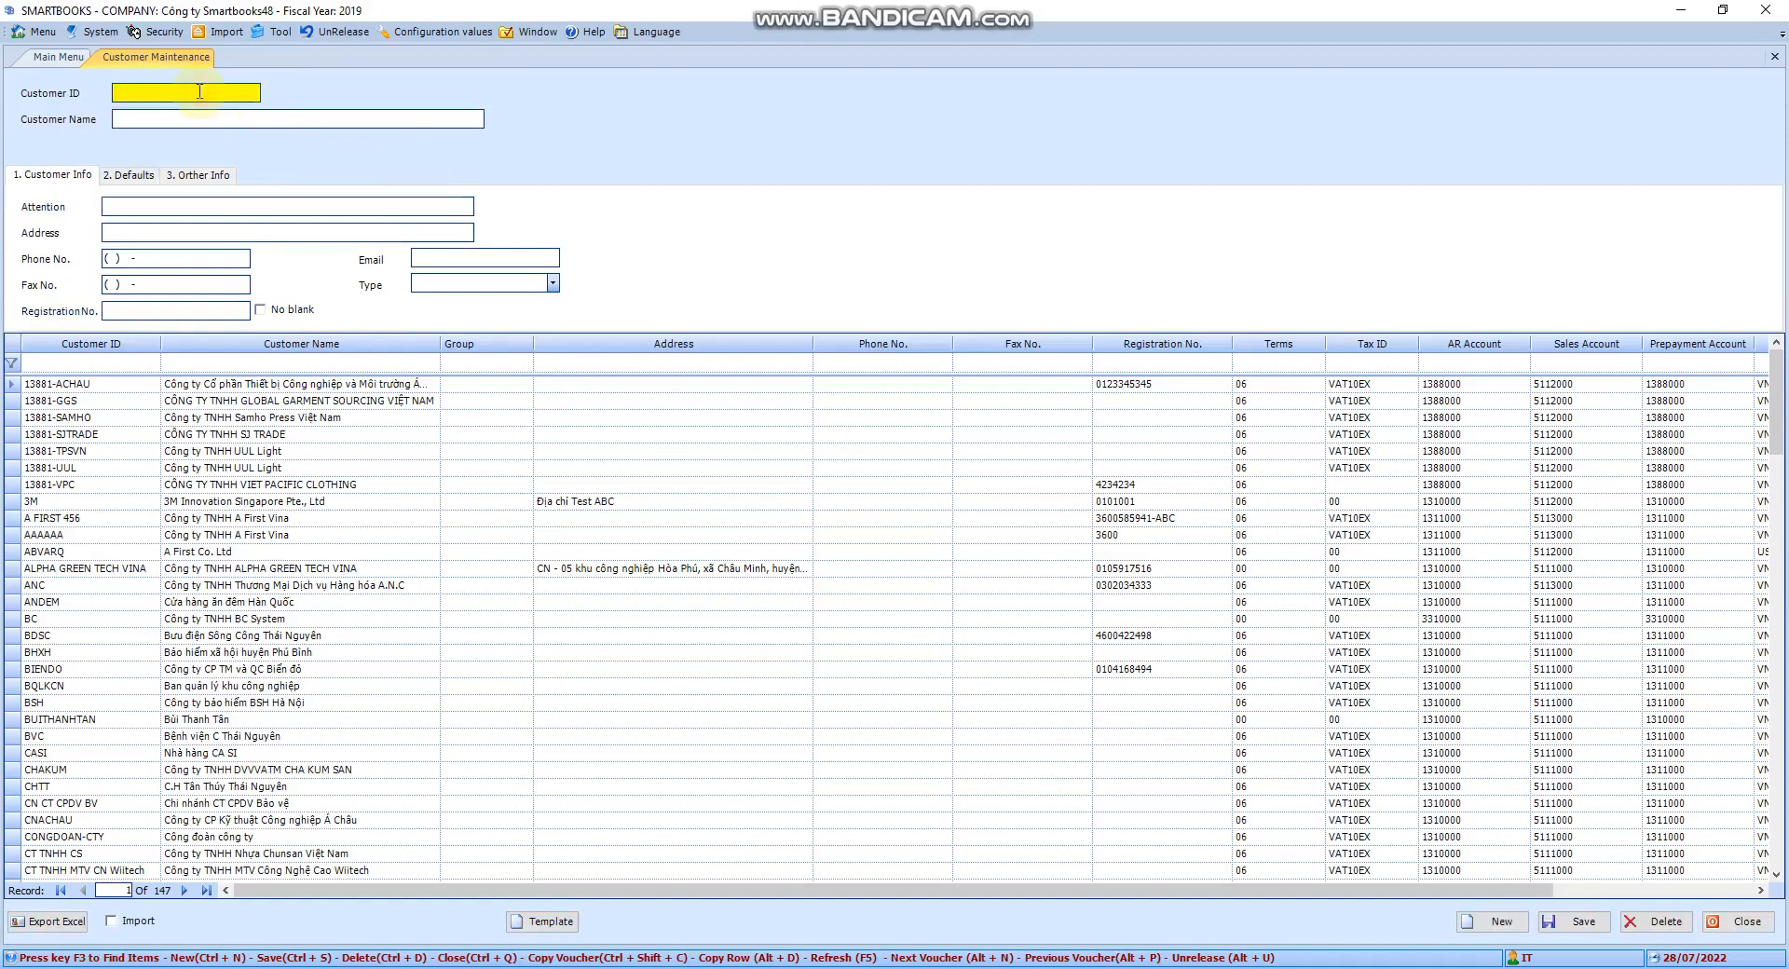
{"action": "type", "text": "KH0002"}
{"action": "key", "text": "Tab"}
{"action": "type", "text": "Con"}
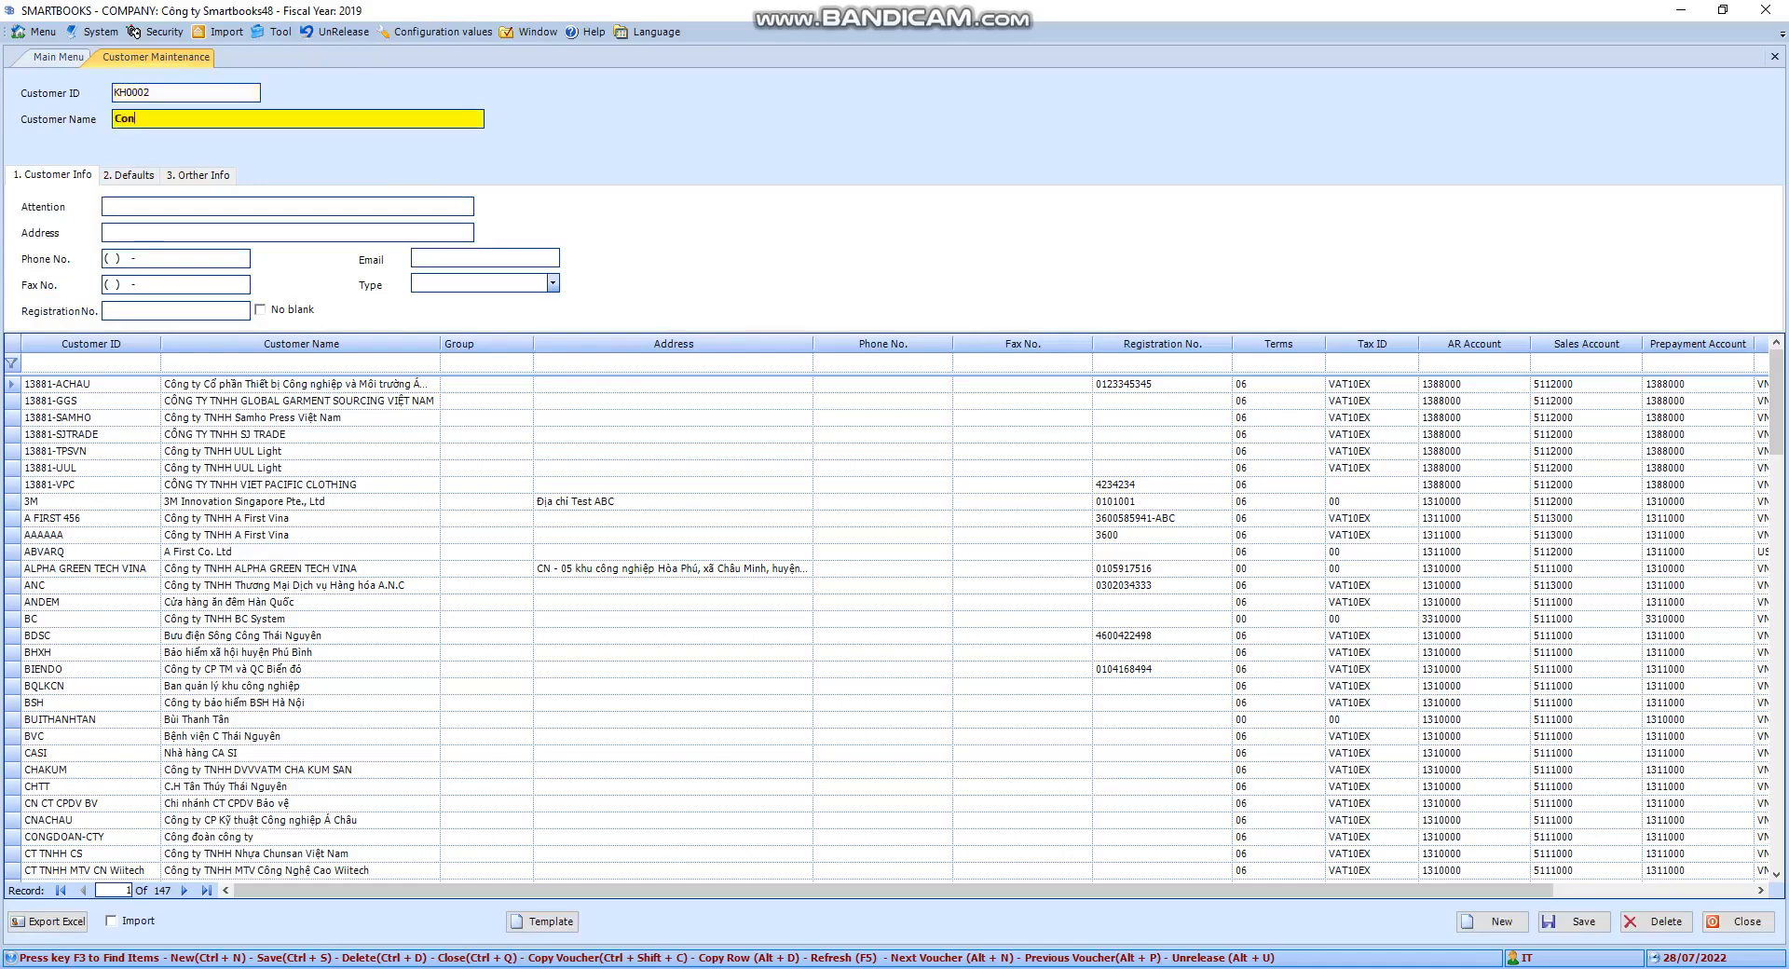
{"action": "type", "text": "g ty ABCD"}
Browse the Defaults and Other Info tabs, then step through the blank contact fields
{"action": "left_click", "coordinate": [130, 176]}
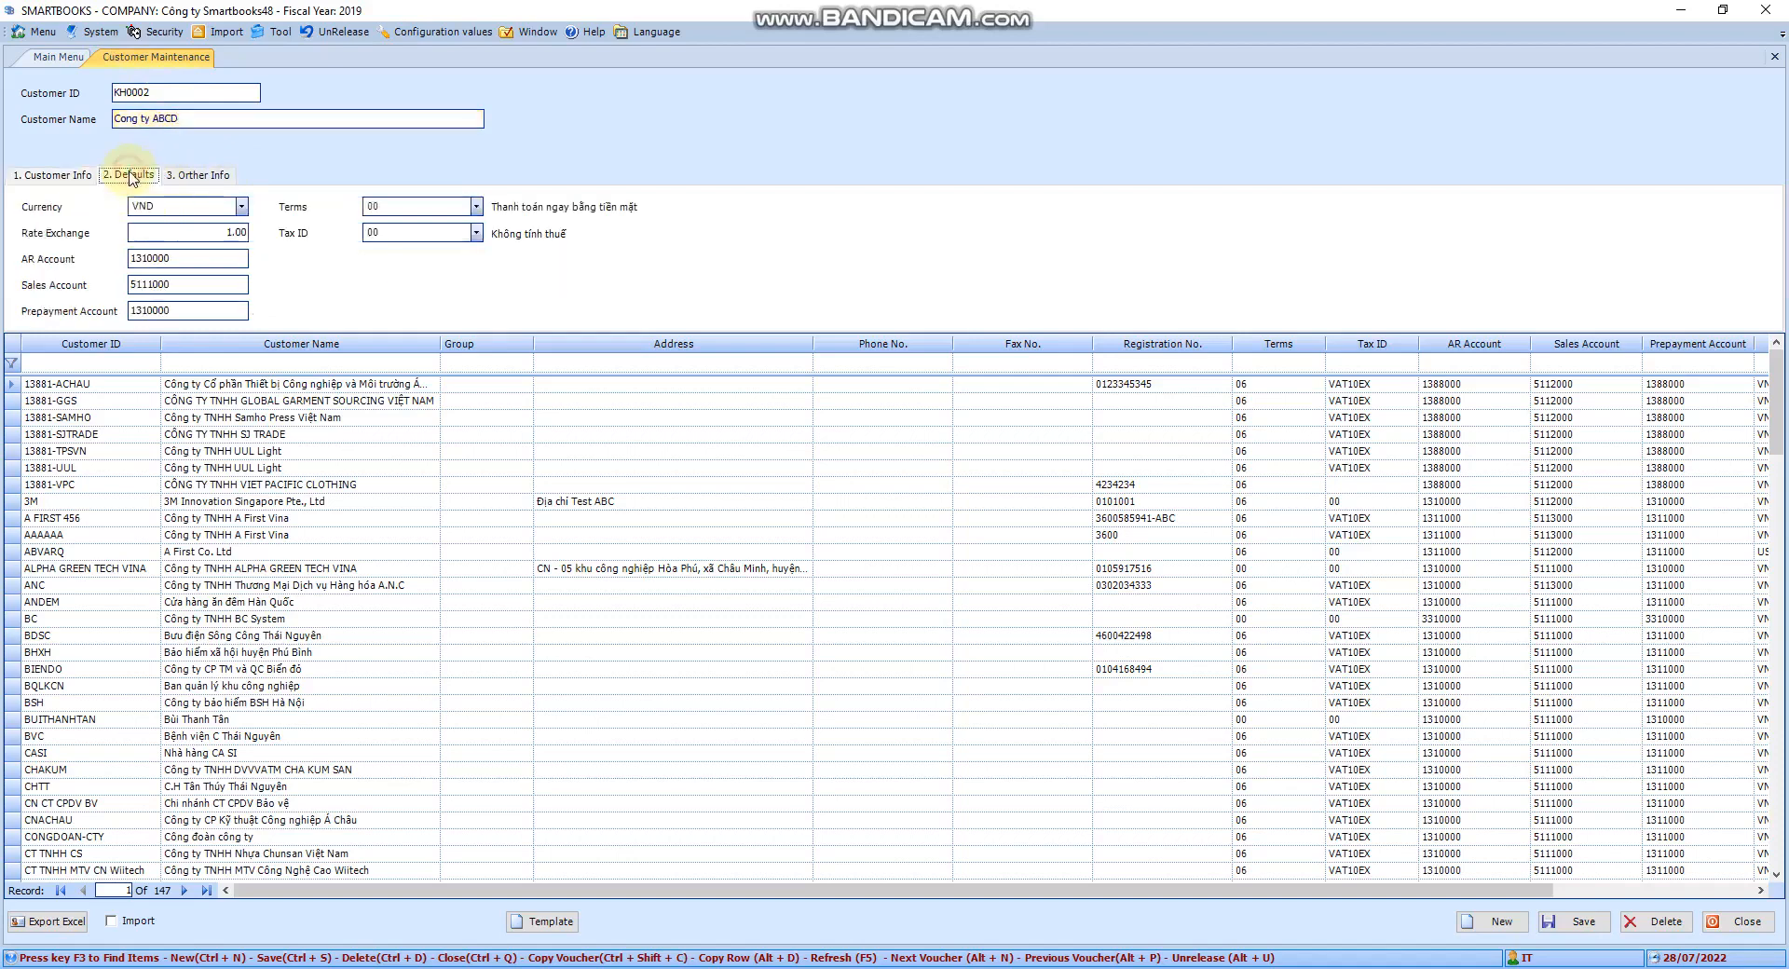
{"action": "left_click", "coordinate": [197, 175]}
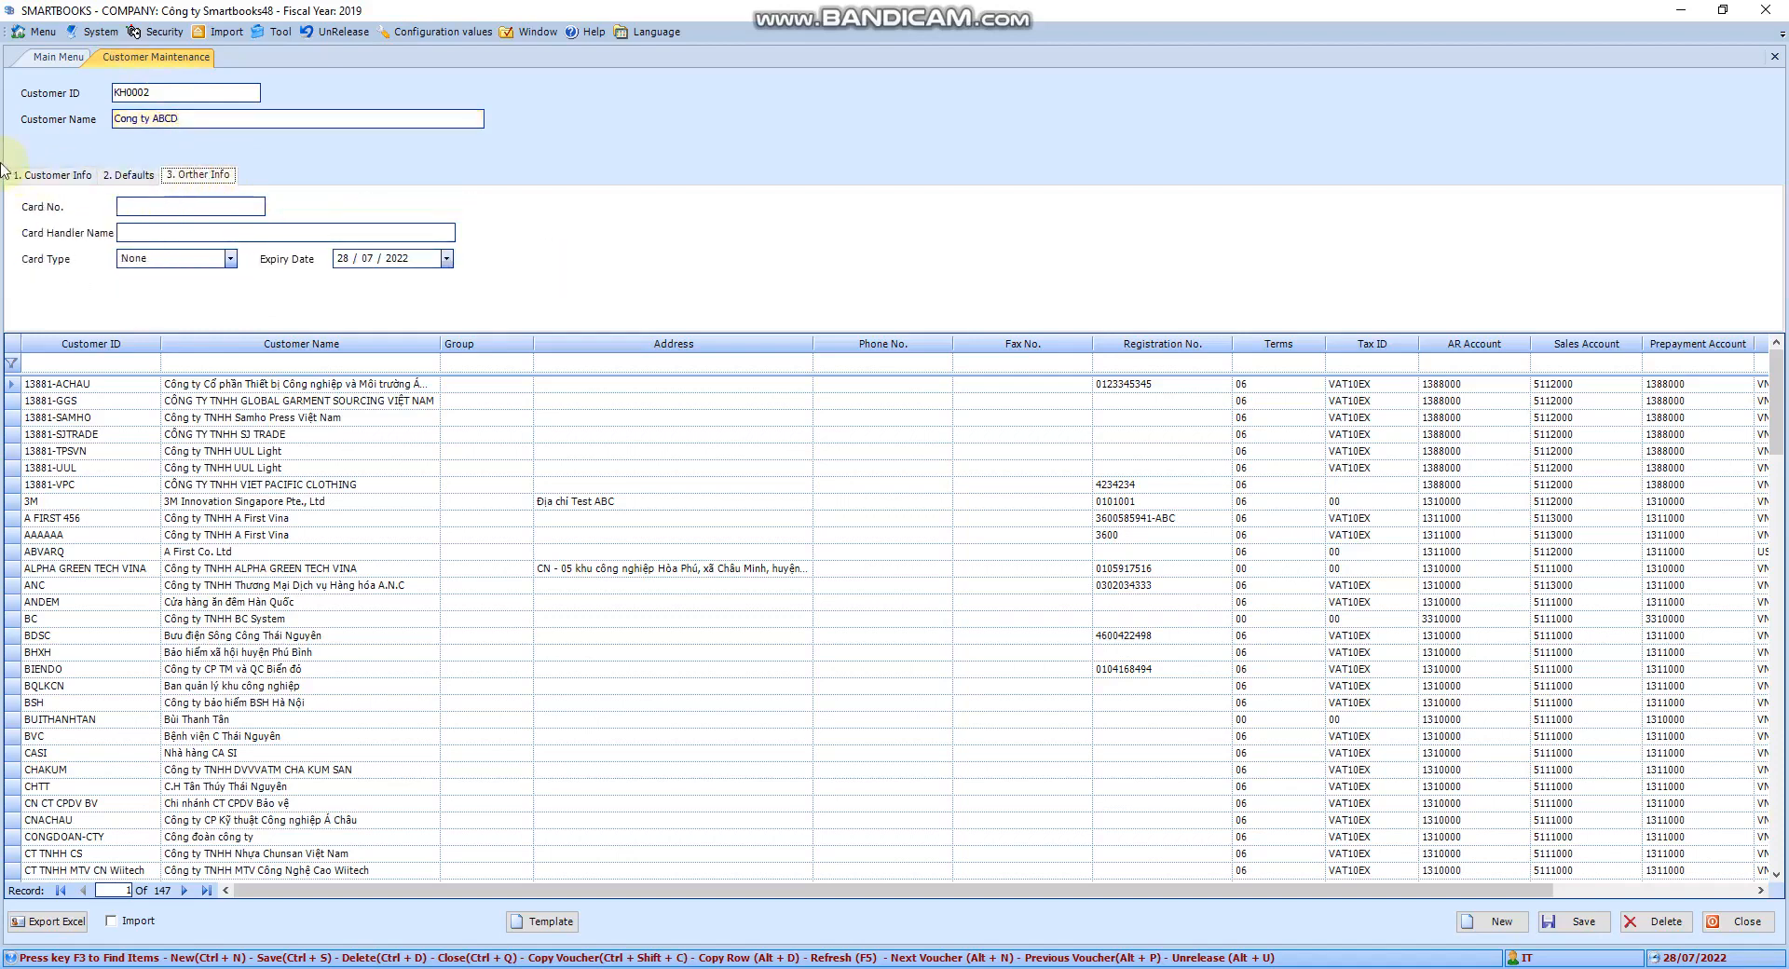
{"action": "left_click", "coordinate": [64, 177]}
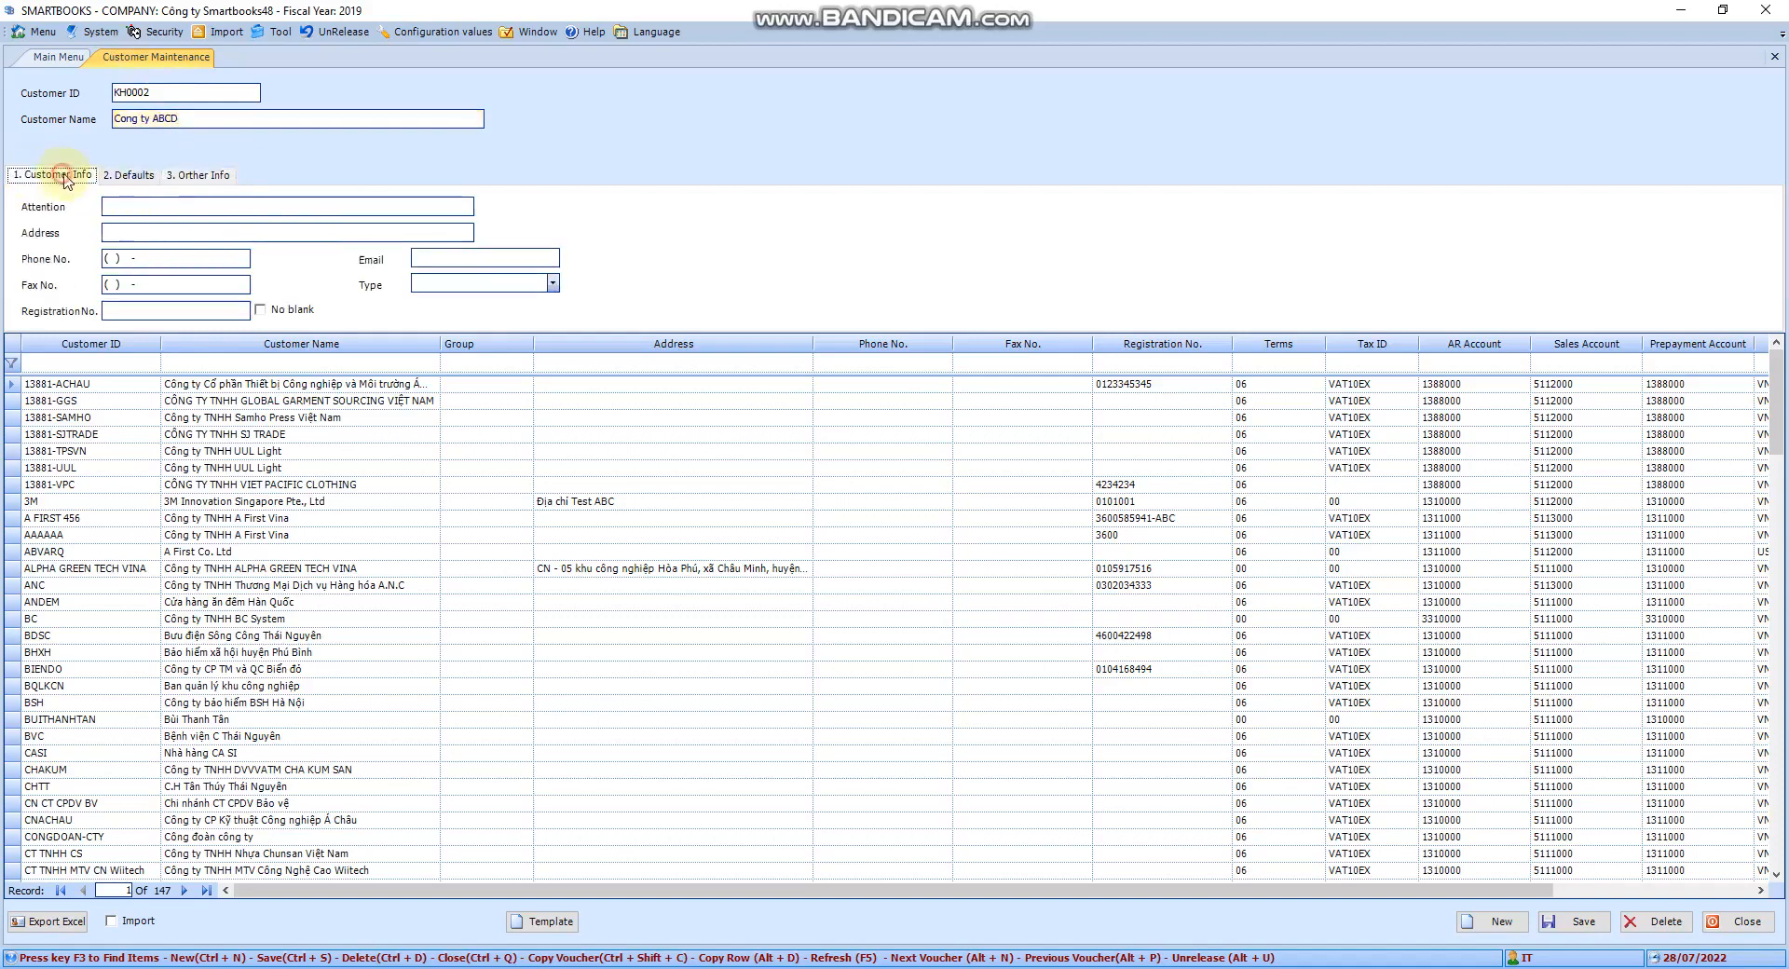
{"action": "left_click", "coordinate": [139, 206]}
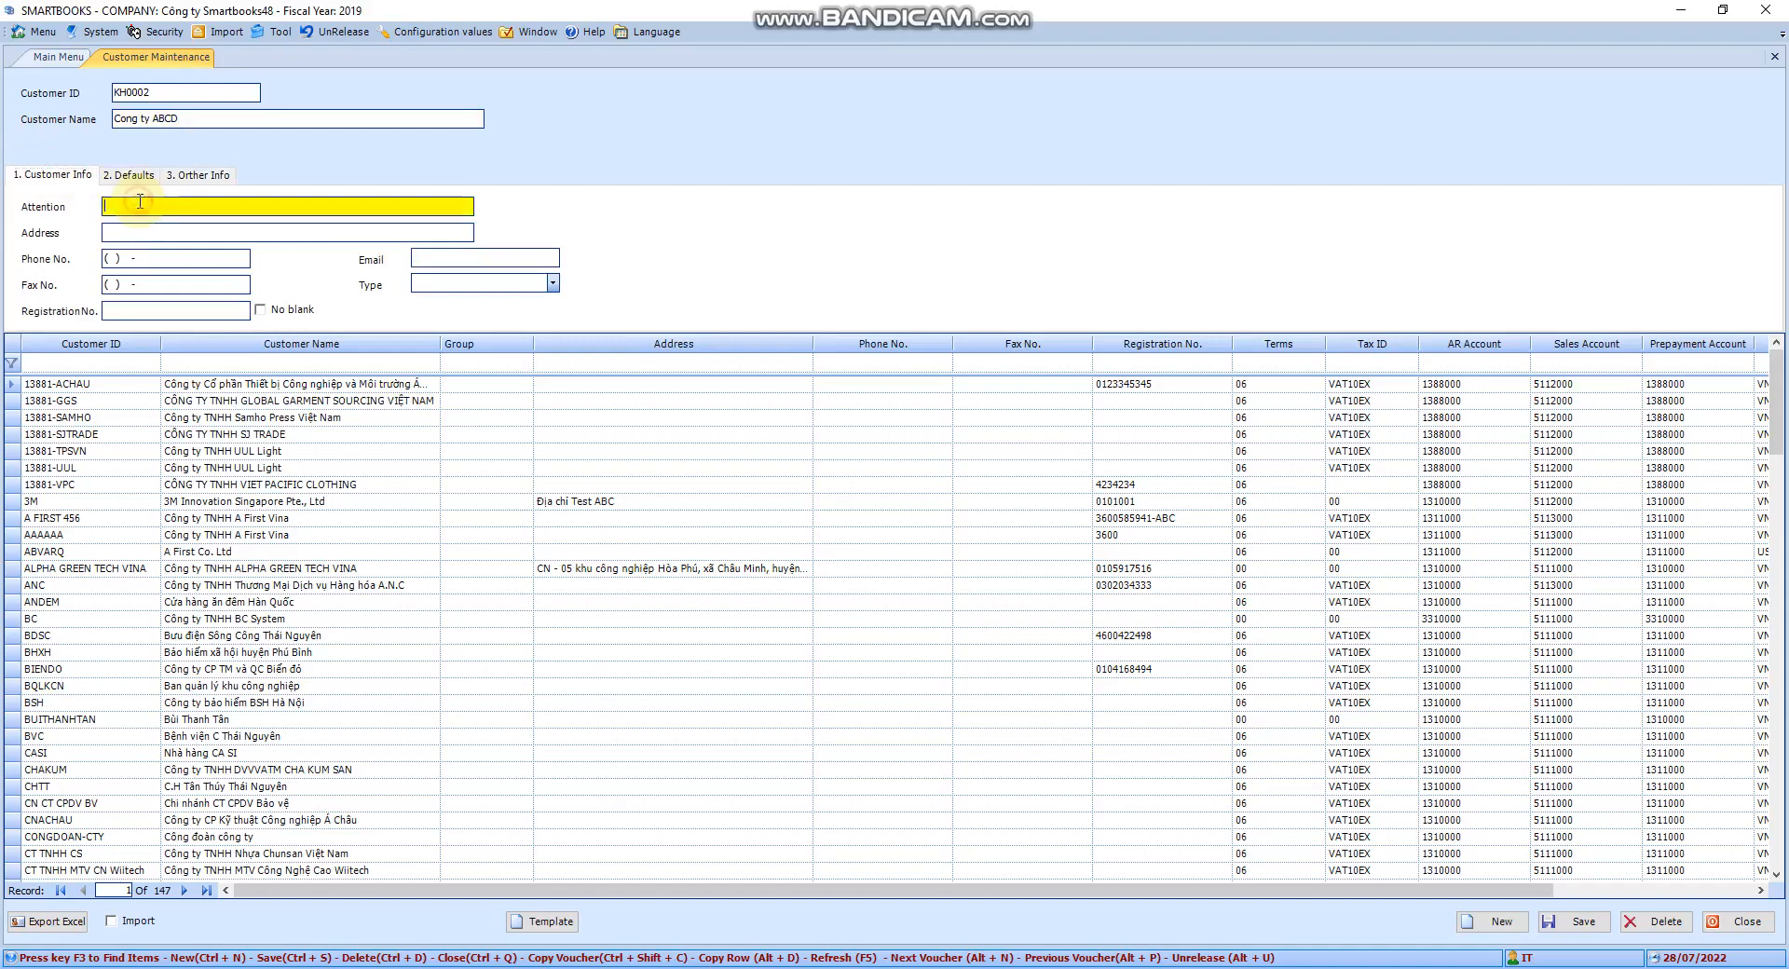
{"action": "left_click", "coordinate": [140, 232]}
{"action": "left_click", "coordinate": [197, 264]}
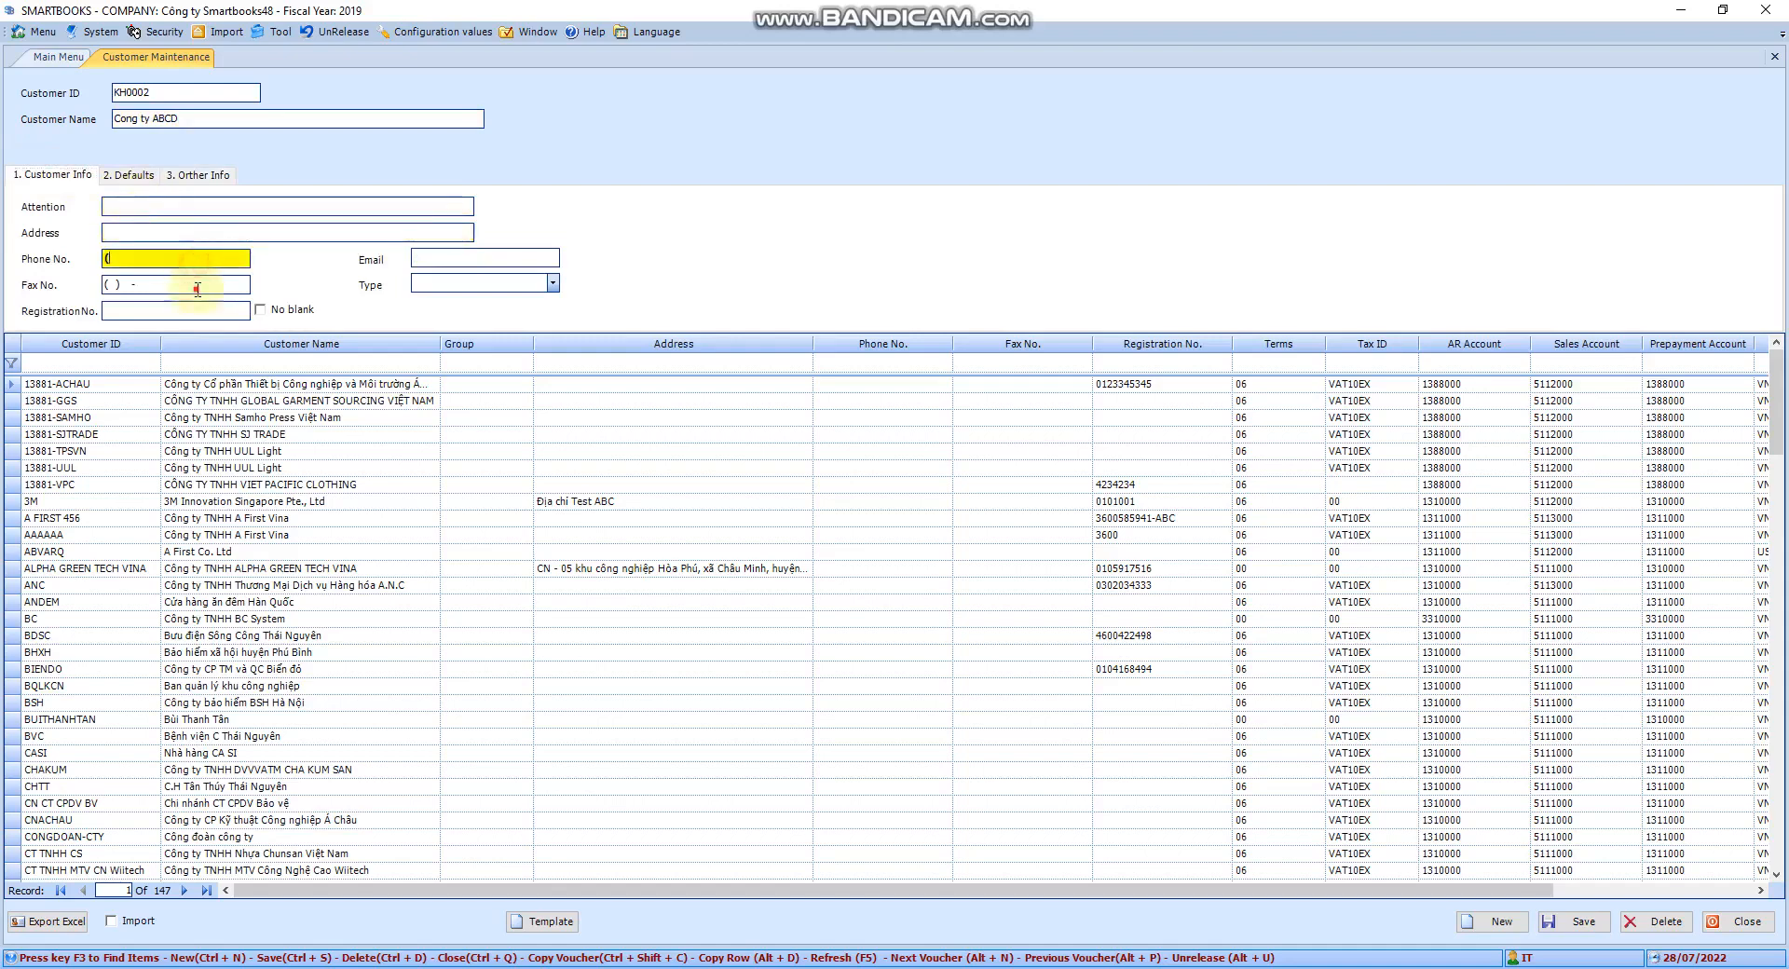
{"action": "left_click", "coordinate": [158, 284]}
{"action": "left_click", "coordinate": [135, 309]}
{"action": "left_click", "coordinate": [480, 260]}
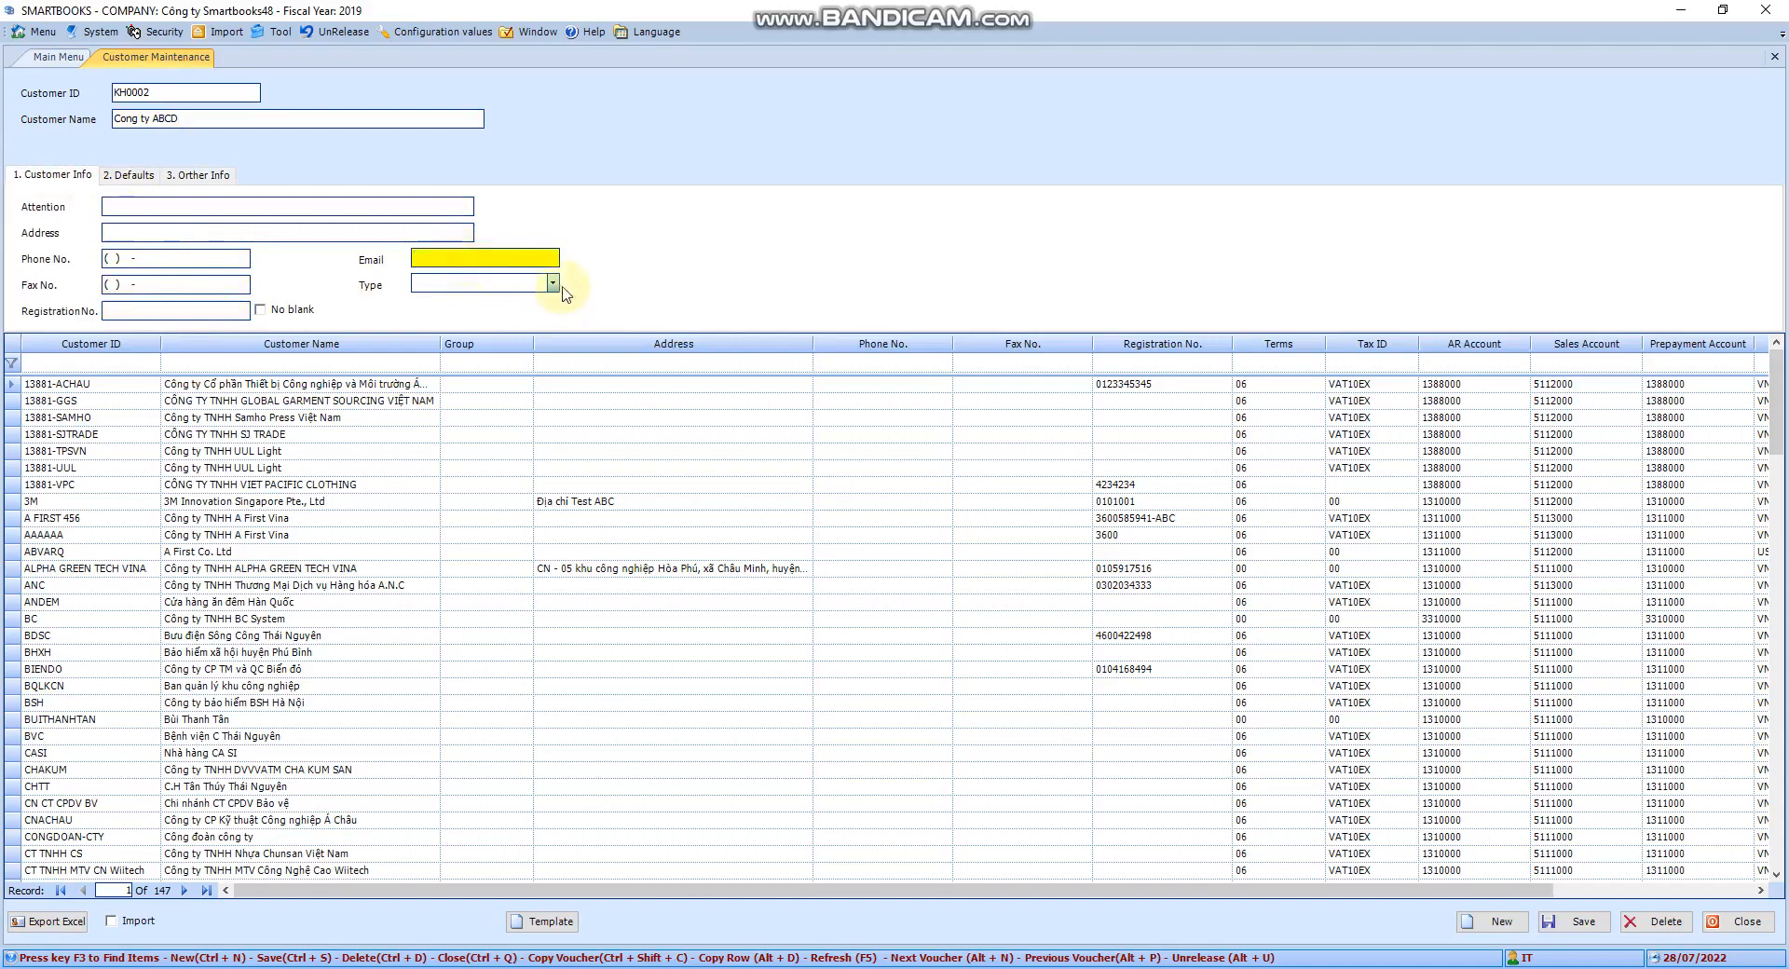
Leave the customer Type unset and keep VND as the default currency
{"action": "left_click", "coordinate": [552, 282]}
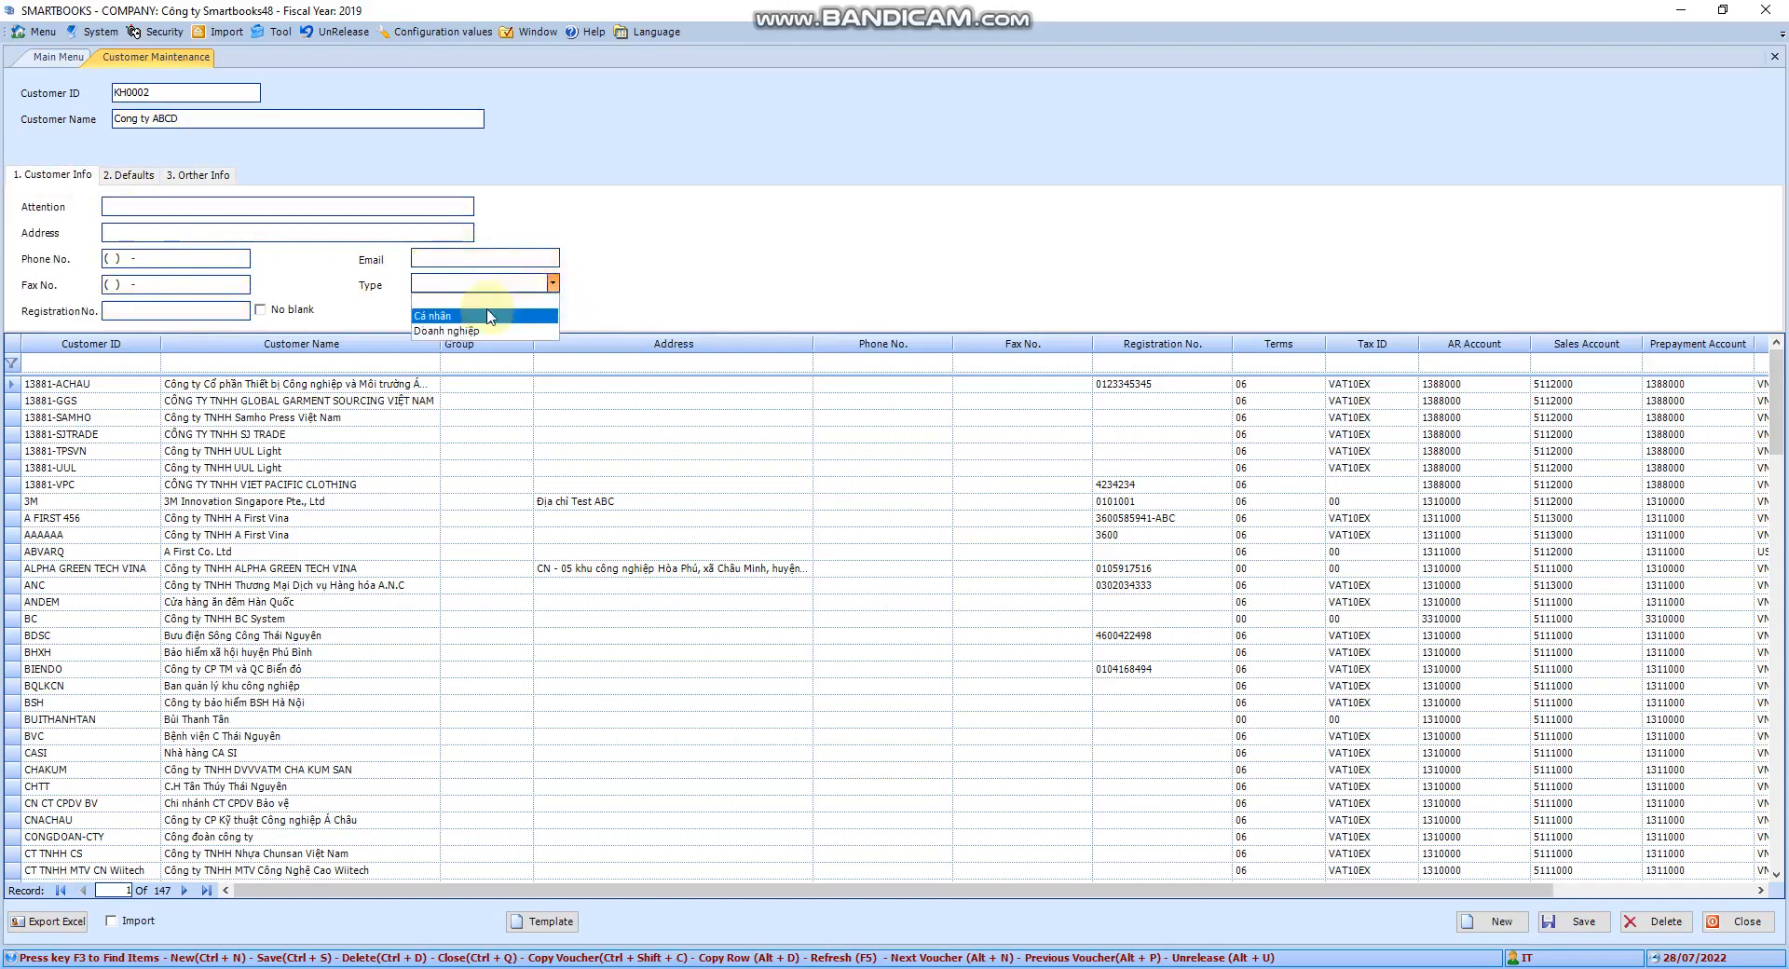
{"action": "left_click", "coordinate": [554, 285]}
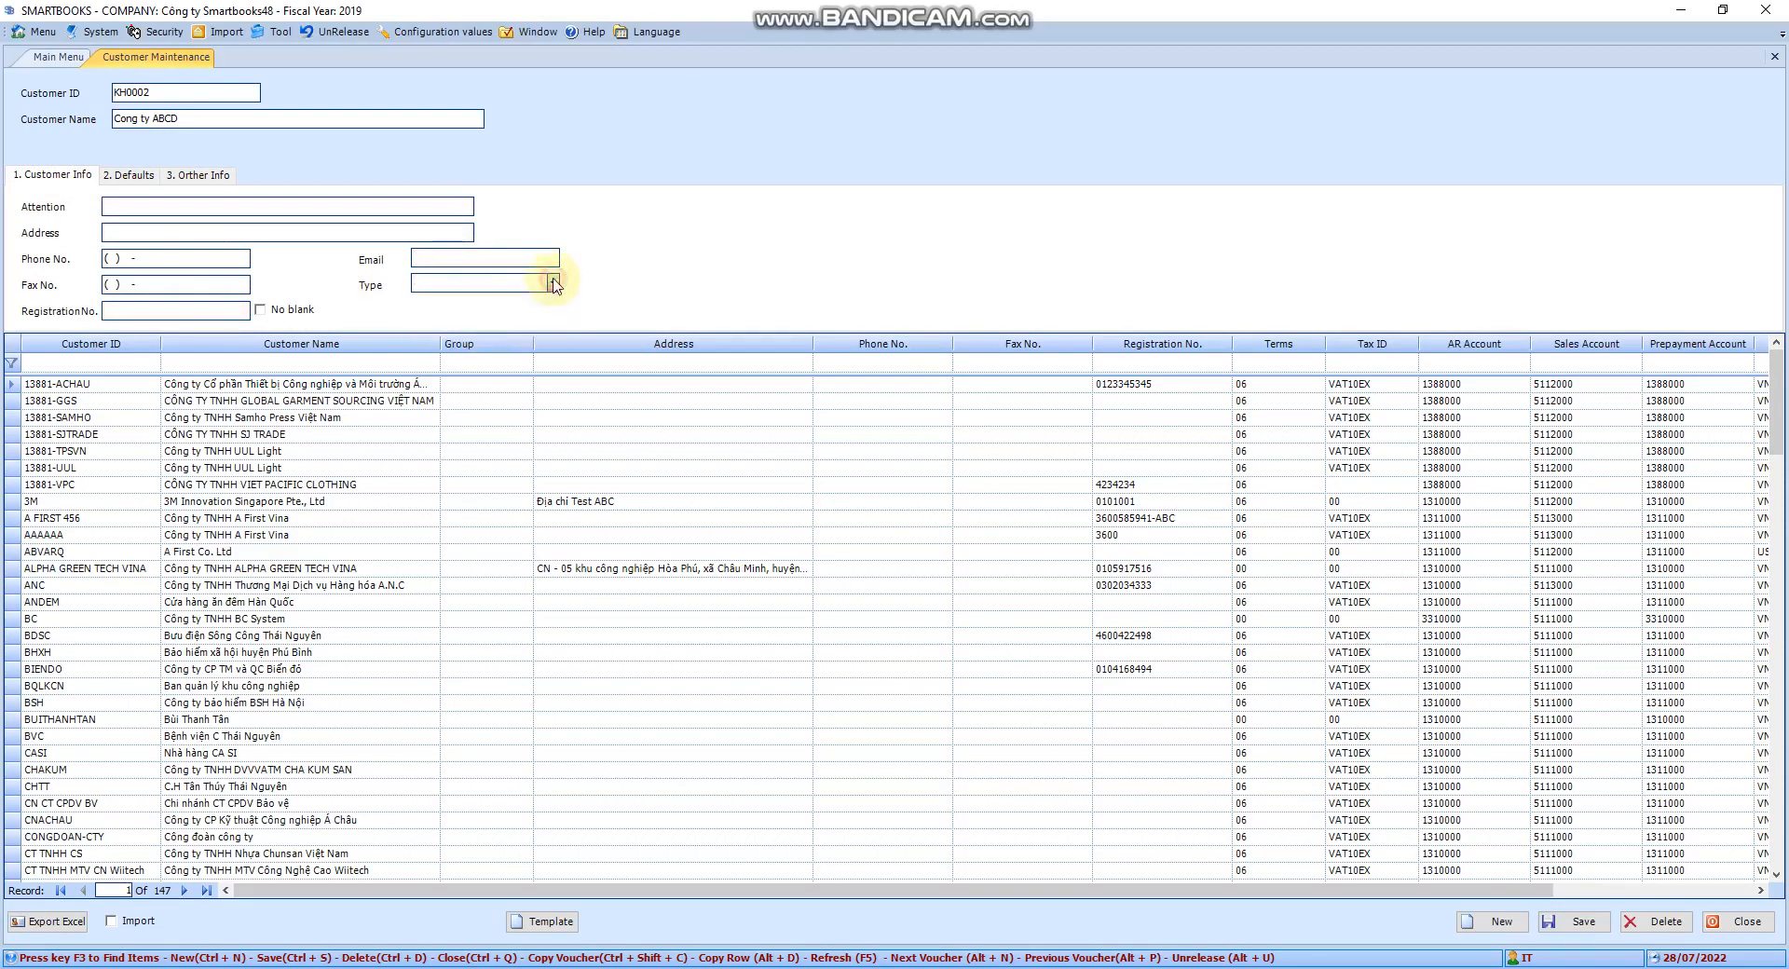
{"action": "left_click", "coordinate": [134, 177]}
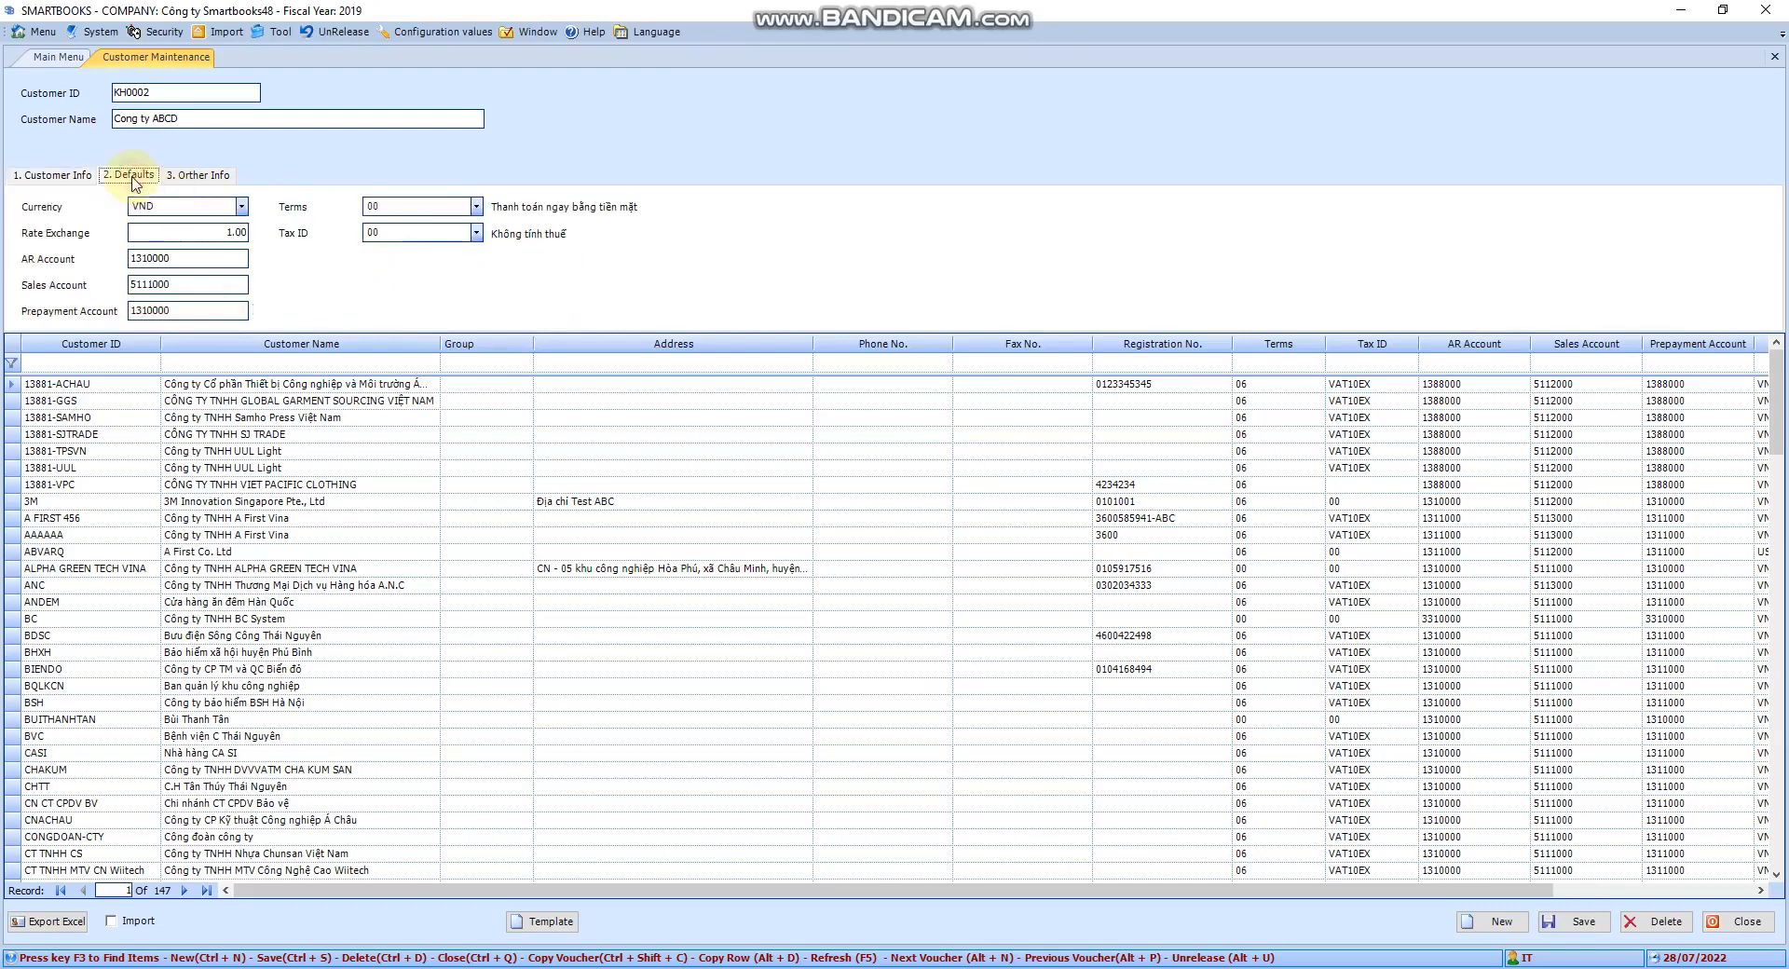
{"action": "left_click", "coordinate": [240, 207]}
{"action": "left_click", "coordinate": [243, 207]}
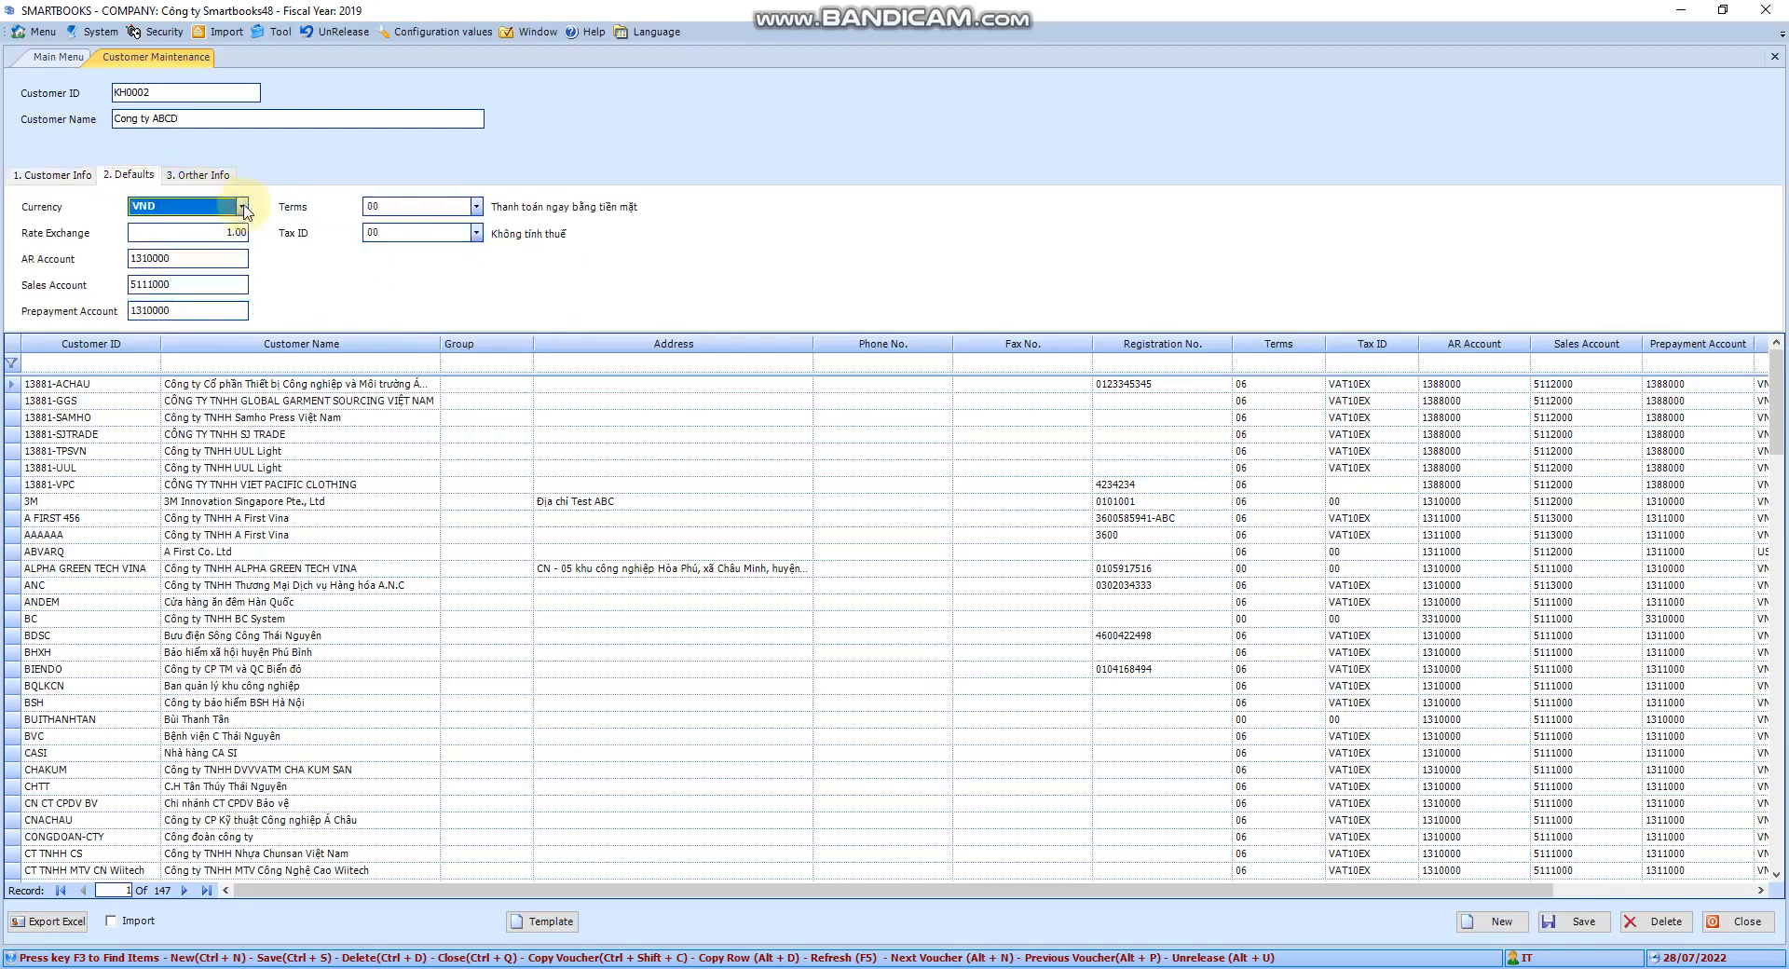
Review the defaults: currency VND, exchange rate 1.00, the accounts, payment terms and tax ID 00
{"action": "left_click", "coordinate": [241, 206]}
{"action": "left_click", "coordinate": [242, 206]}
{"action": "left_click", "coordinate": [210, 230]}
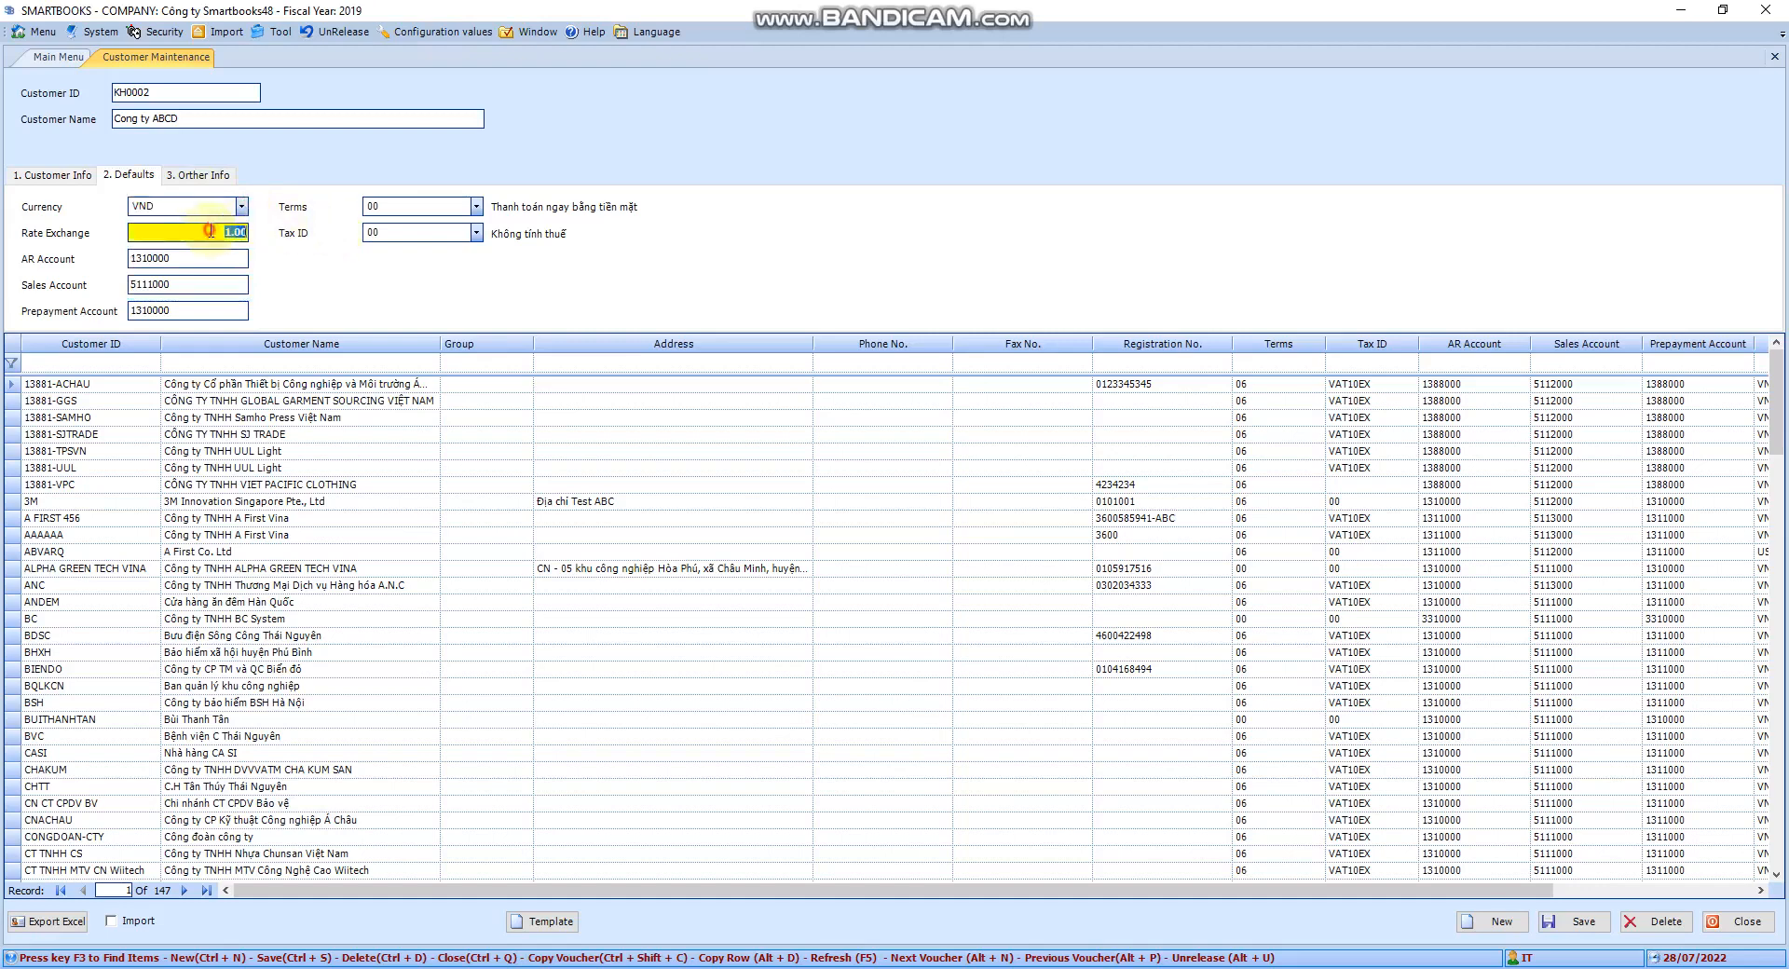
{"action": "left_click", "coordinate": [225, 259]}
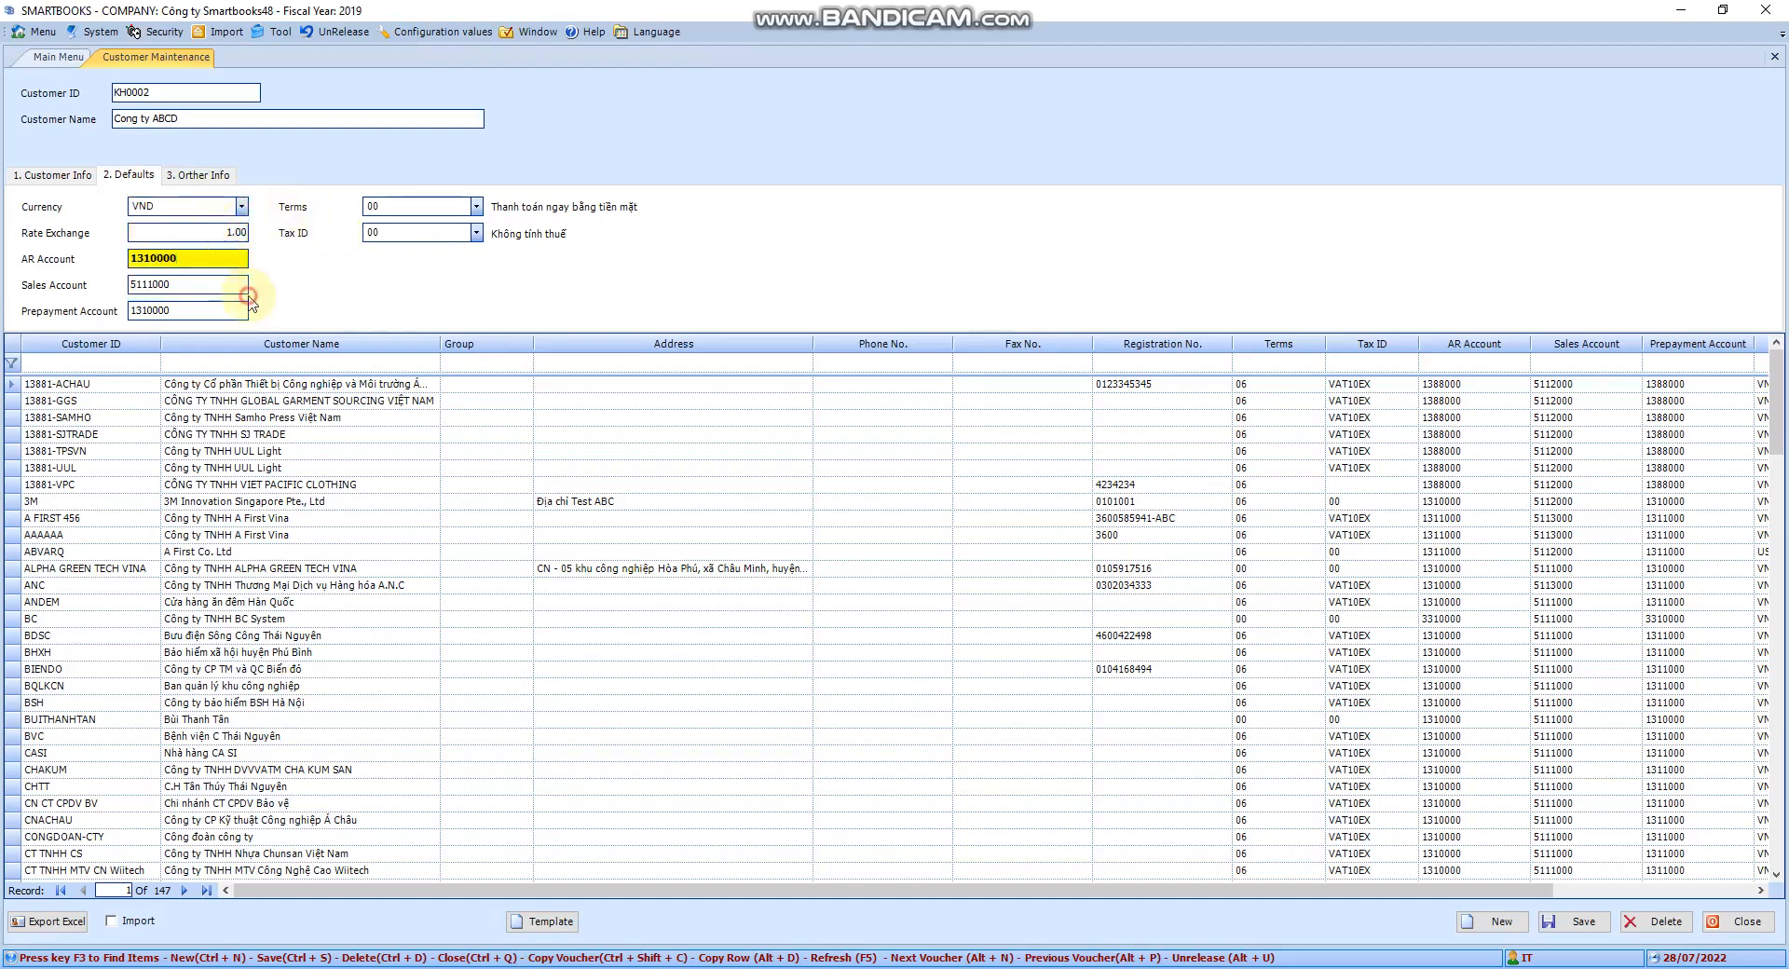
{"action": "left_click", "coordinate": [238, 285]}
{"action": "left_click", "coordinate": [235, 311]}
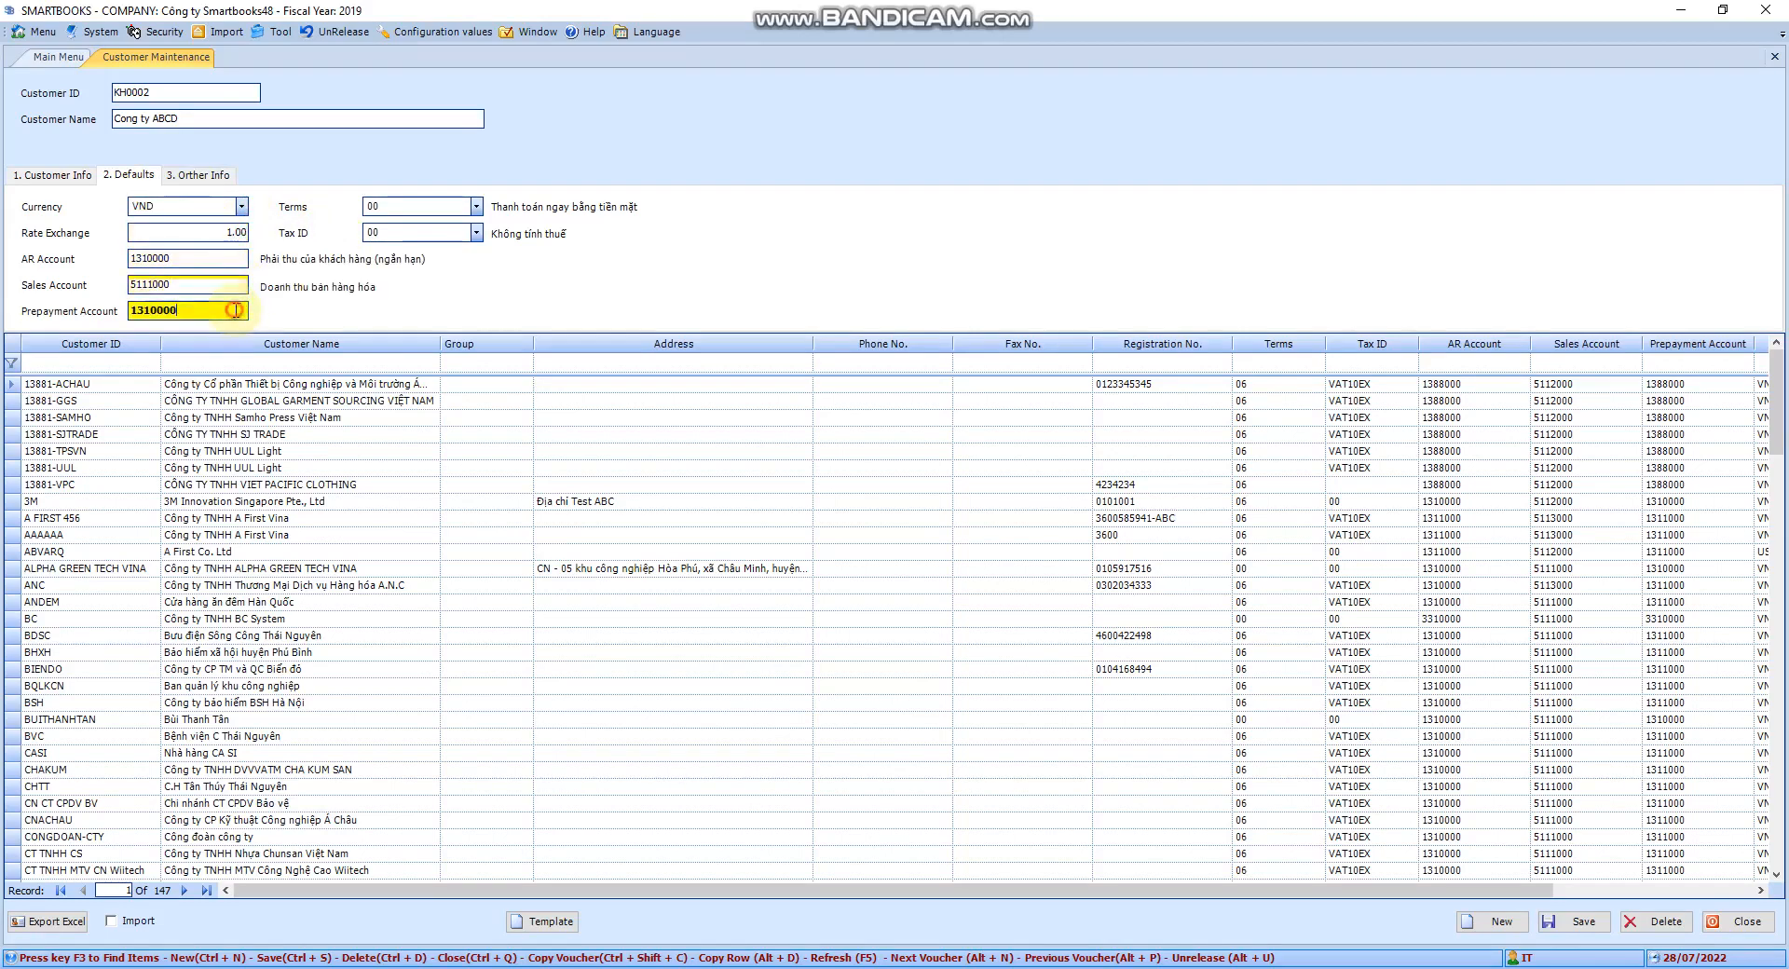
{"action": "left_click", "coordinate": [476, 206]}
{"action": "left_click", "coordinate": [477, 207]}
{"action": "left_click", "coordinate": [477, 233]}
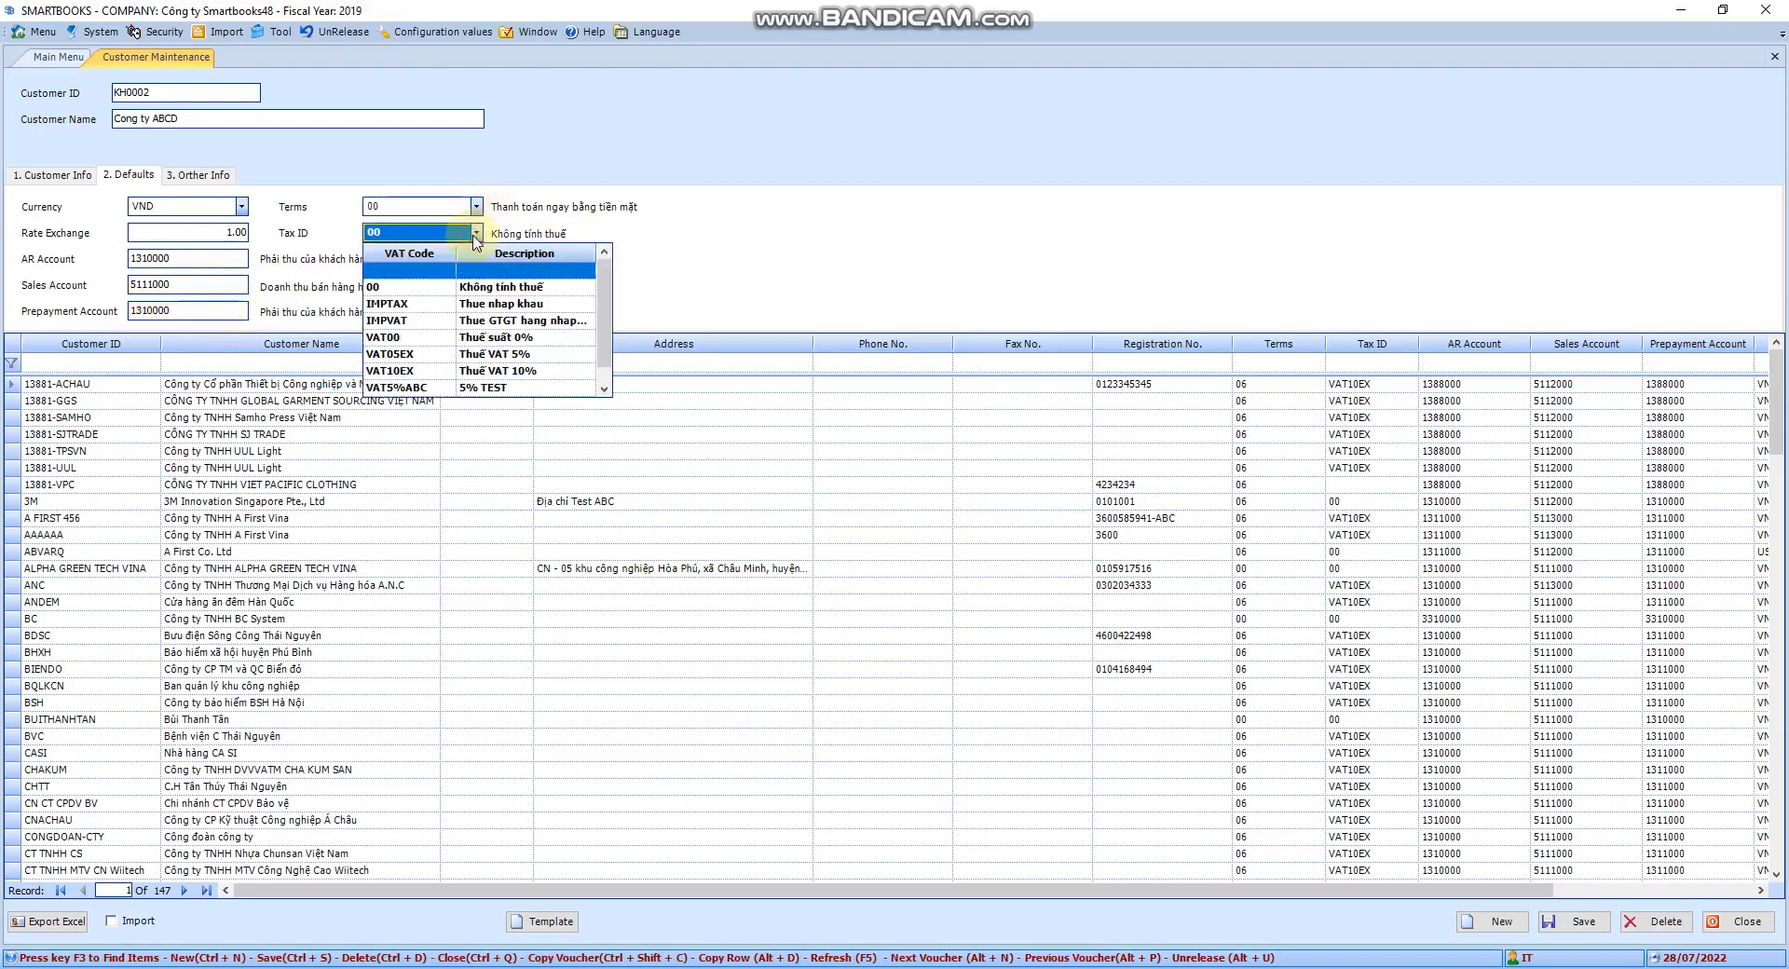
{"action": "left_click", "coordinate": [476, 233]}
Change the AR account from 1310000 to 1331000 using the account lookup filtered by 1331
{"action": "left_click", "coordinate": [229, 259]}
{"action": "key", "text": "F3"}
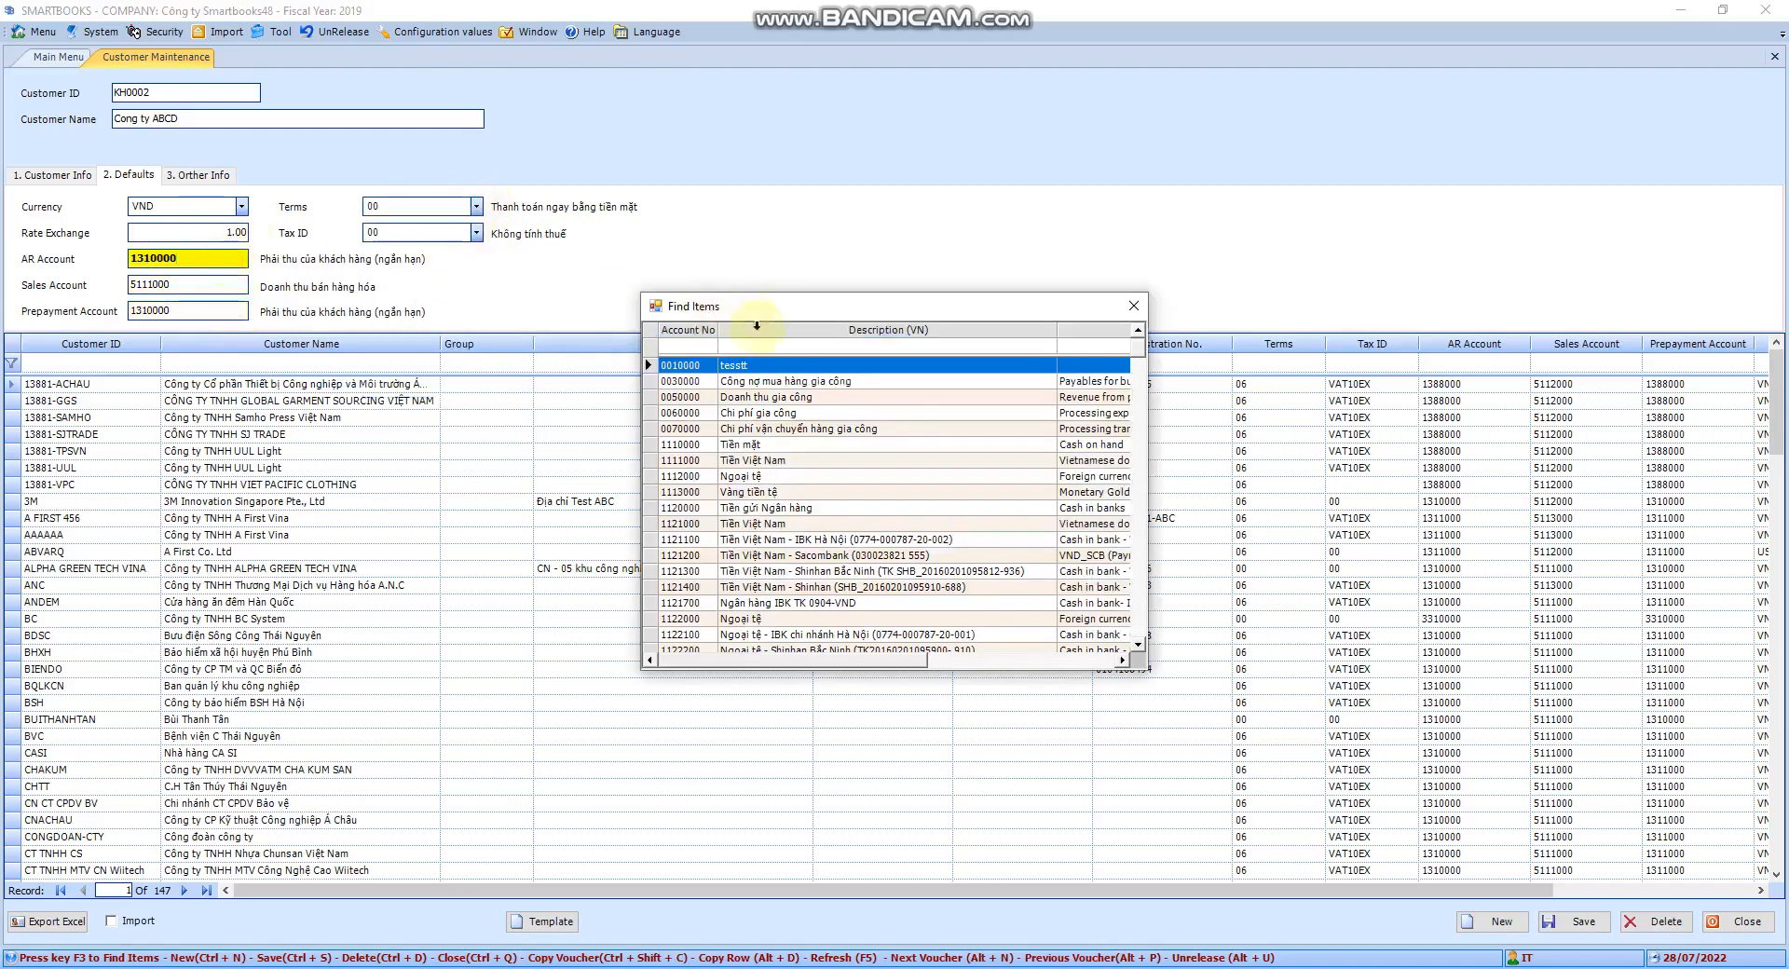
{"action": "type", "text": "1333"}
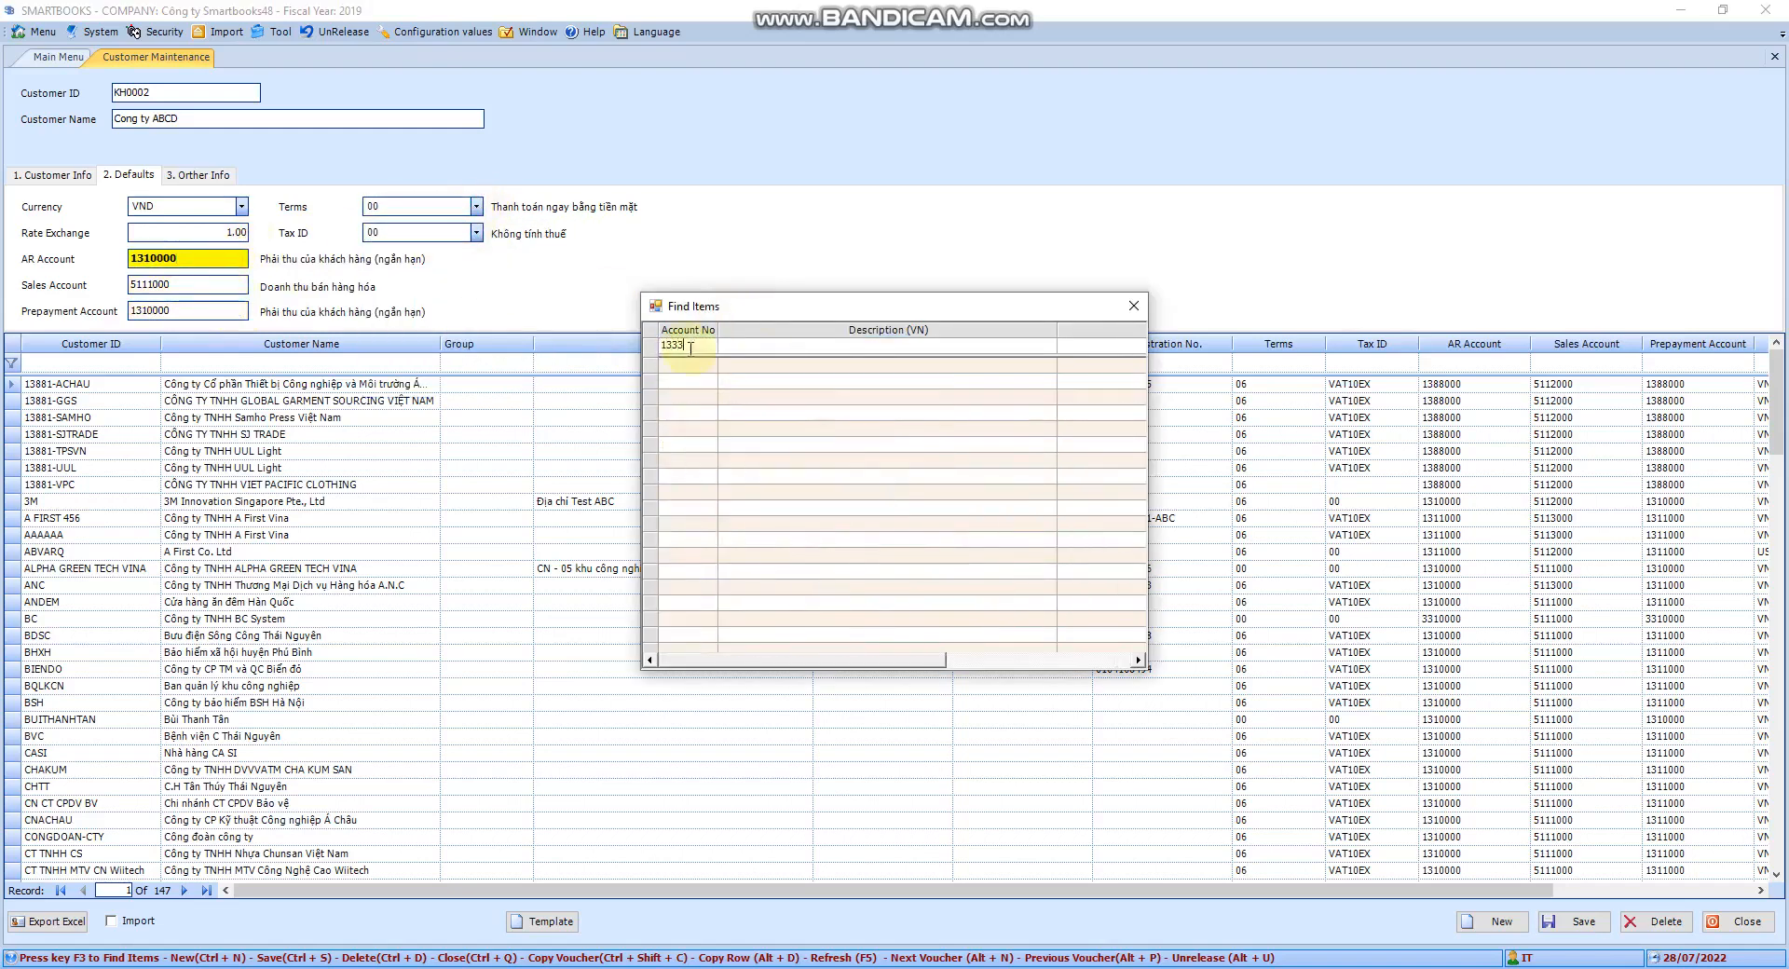
{"action": "key", "text": "BackSpace"}
{"action": "type", "text": "1"}
{"action": "double_click", "coordinate": [679, 366]}
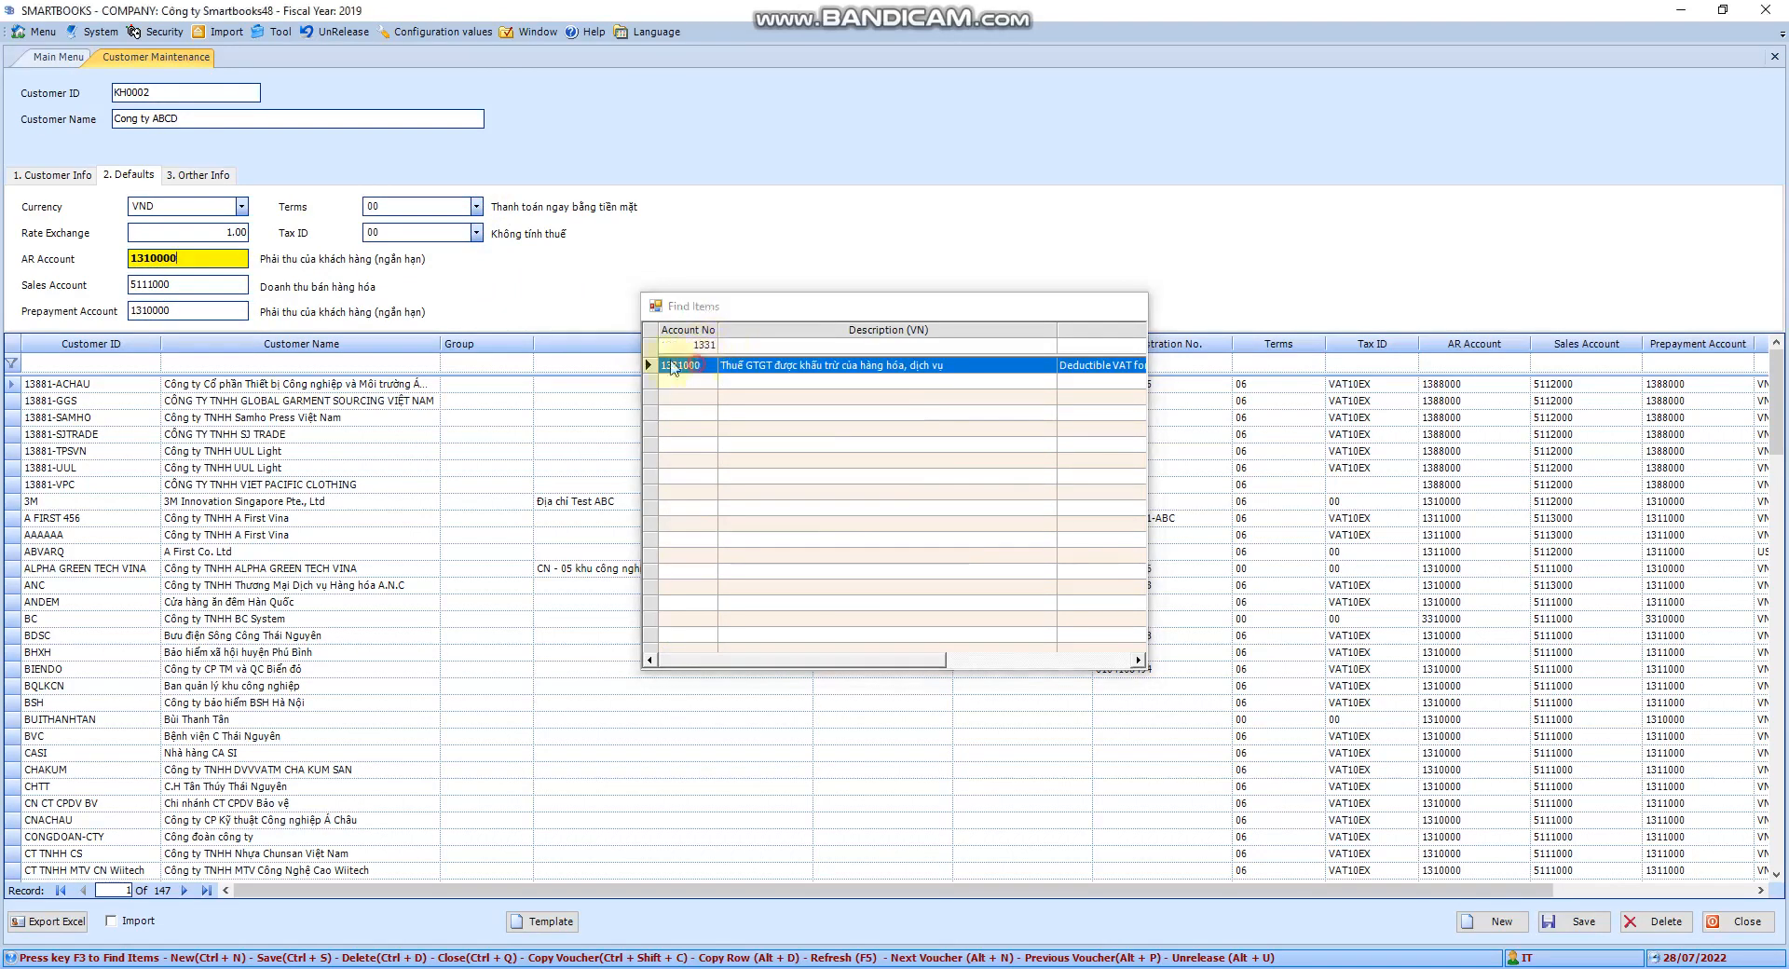
Look over the card number and card handler fields on Other Info, leaving them blank
{"action": "left_click", "coordinate": [222, 176]}
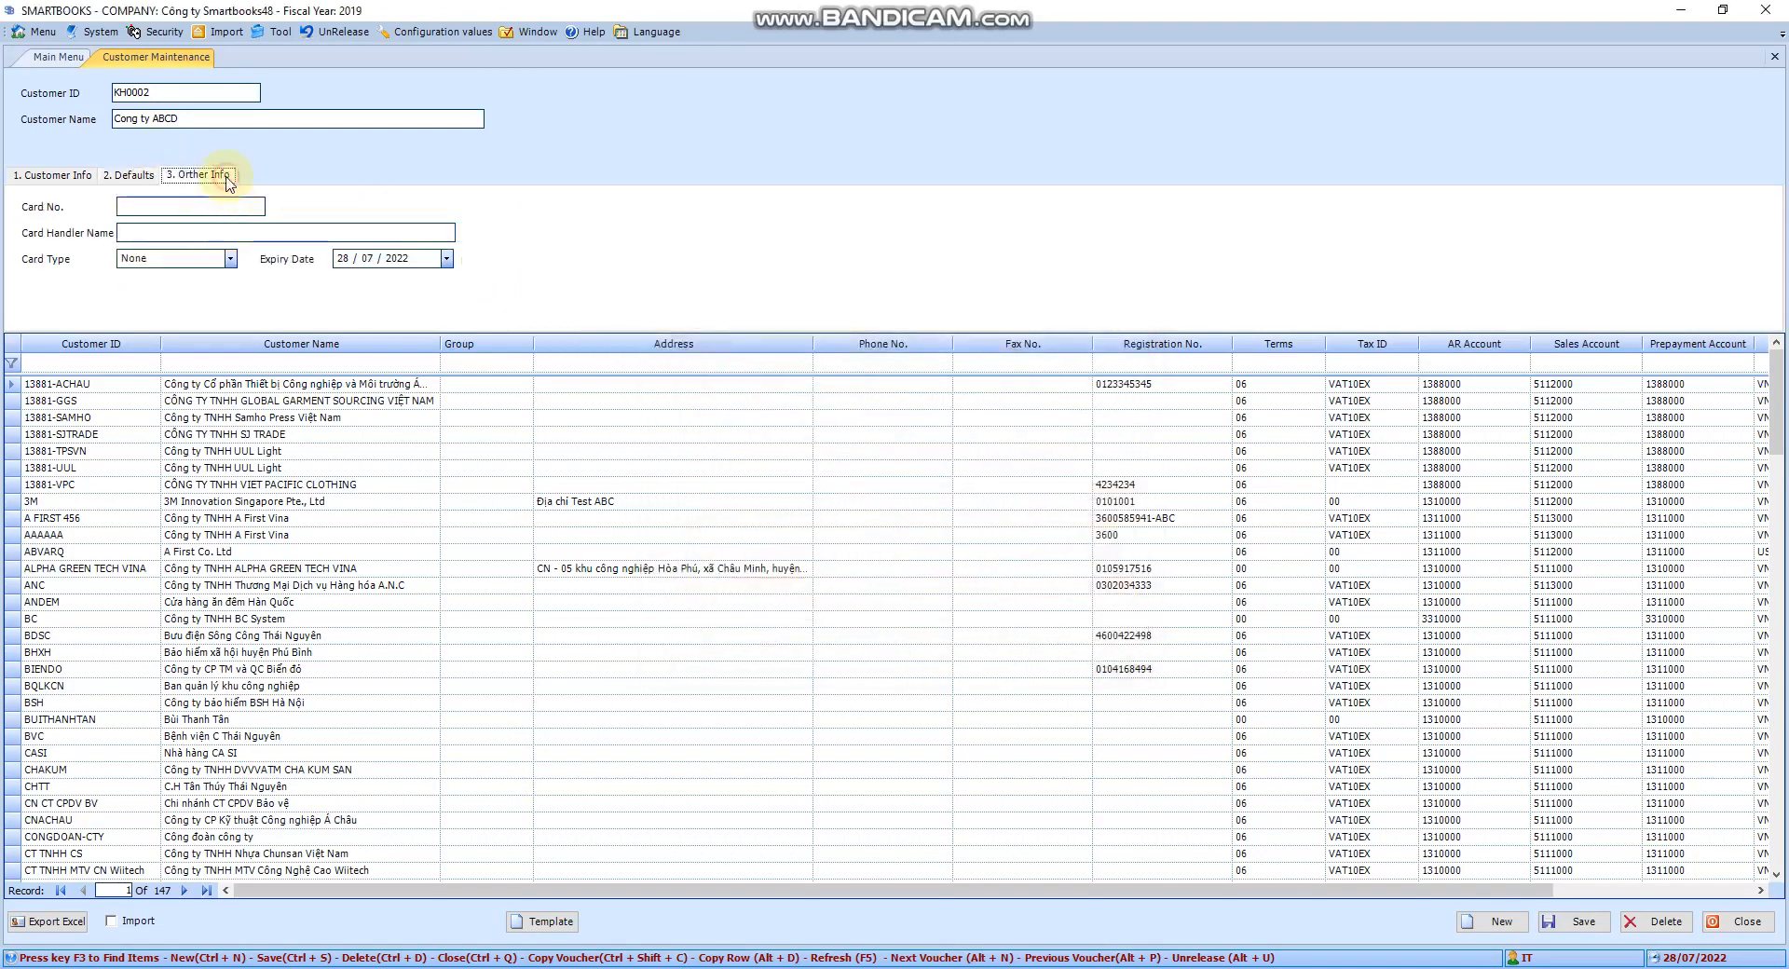
{"action": "left_click", "coordinate": [202, 205]}
{"action": "left_click", "coordinate": [197, 233]}
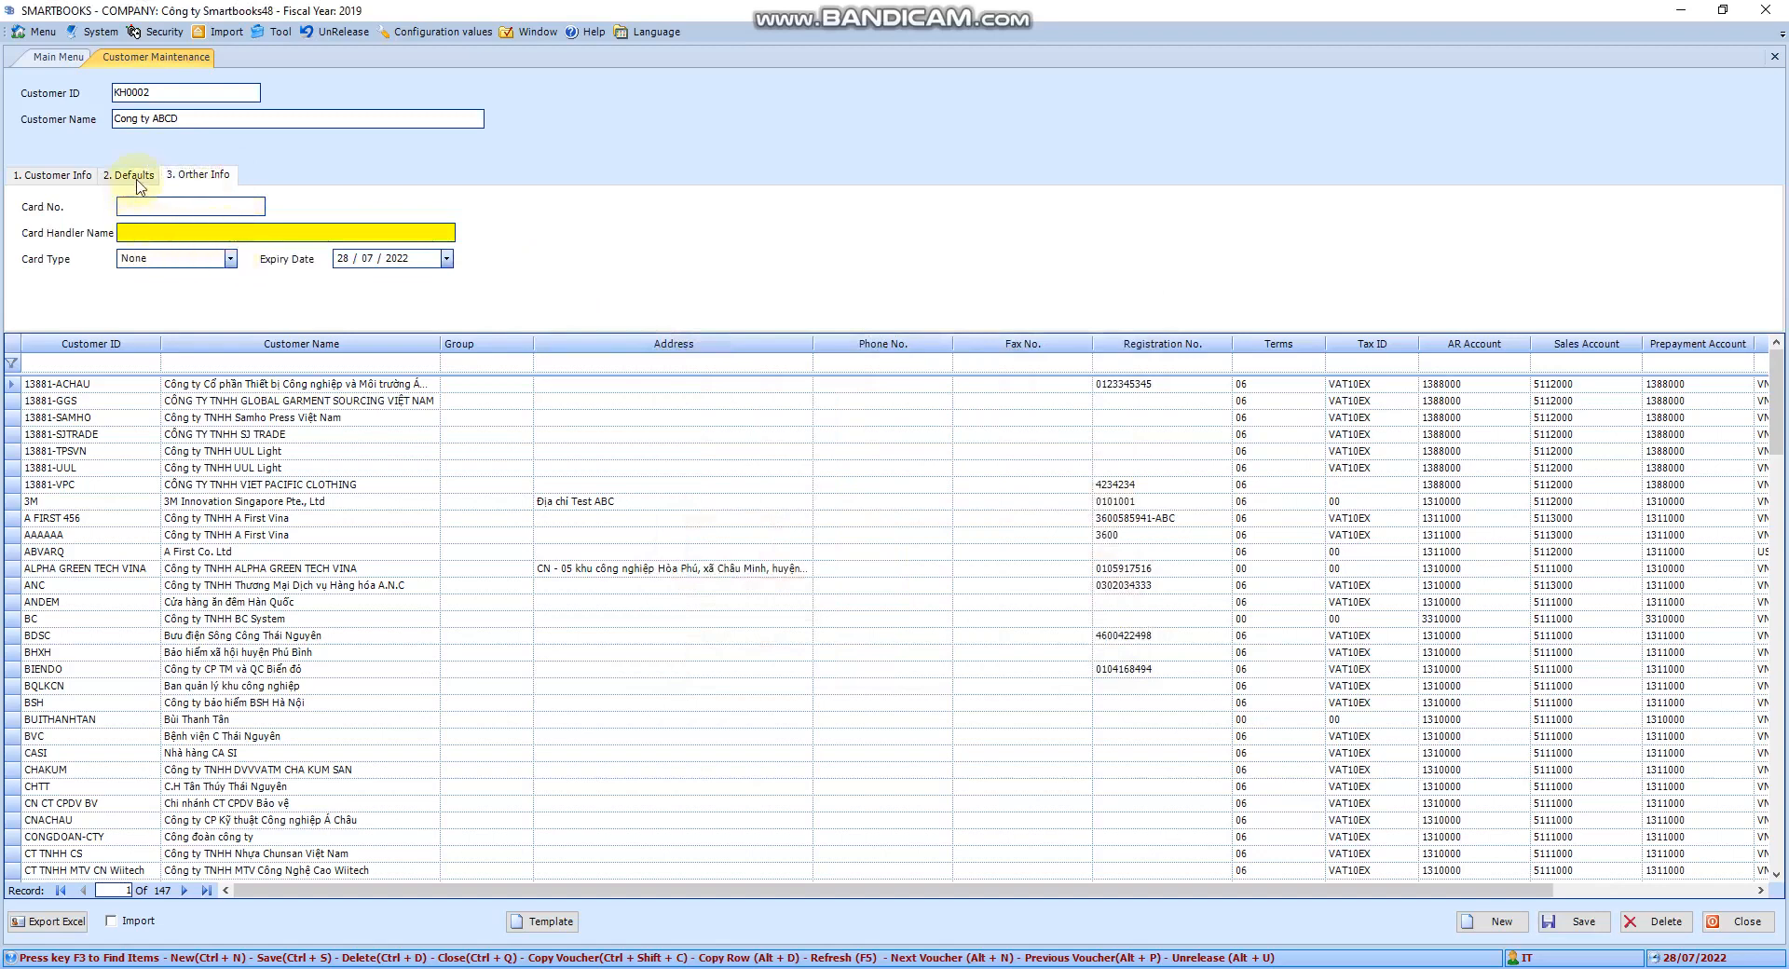
{"action": "left_click", "coordinate": [195, 207]}
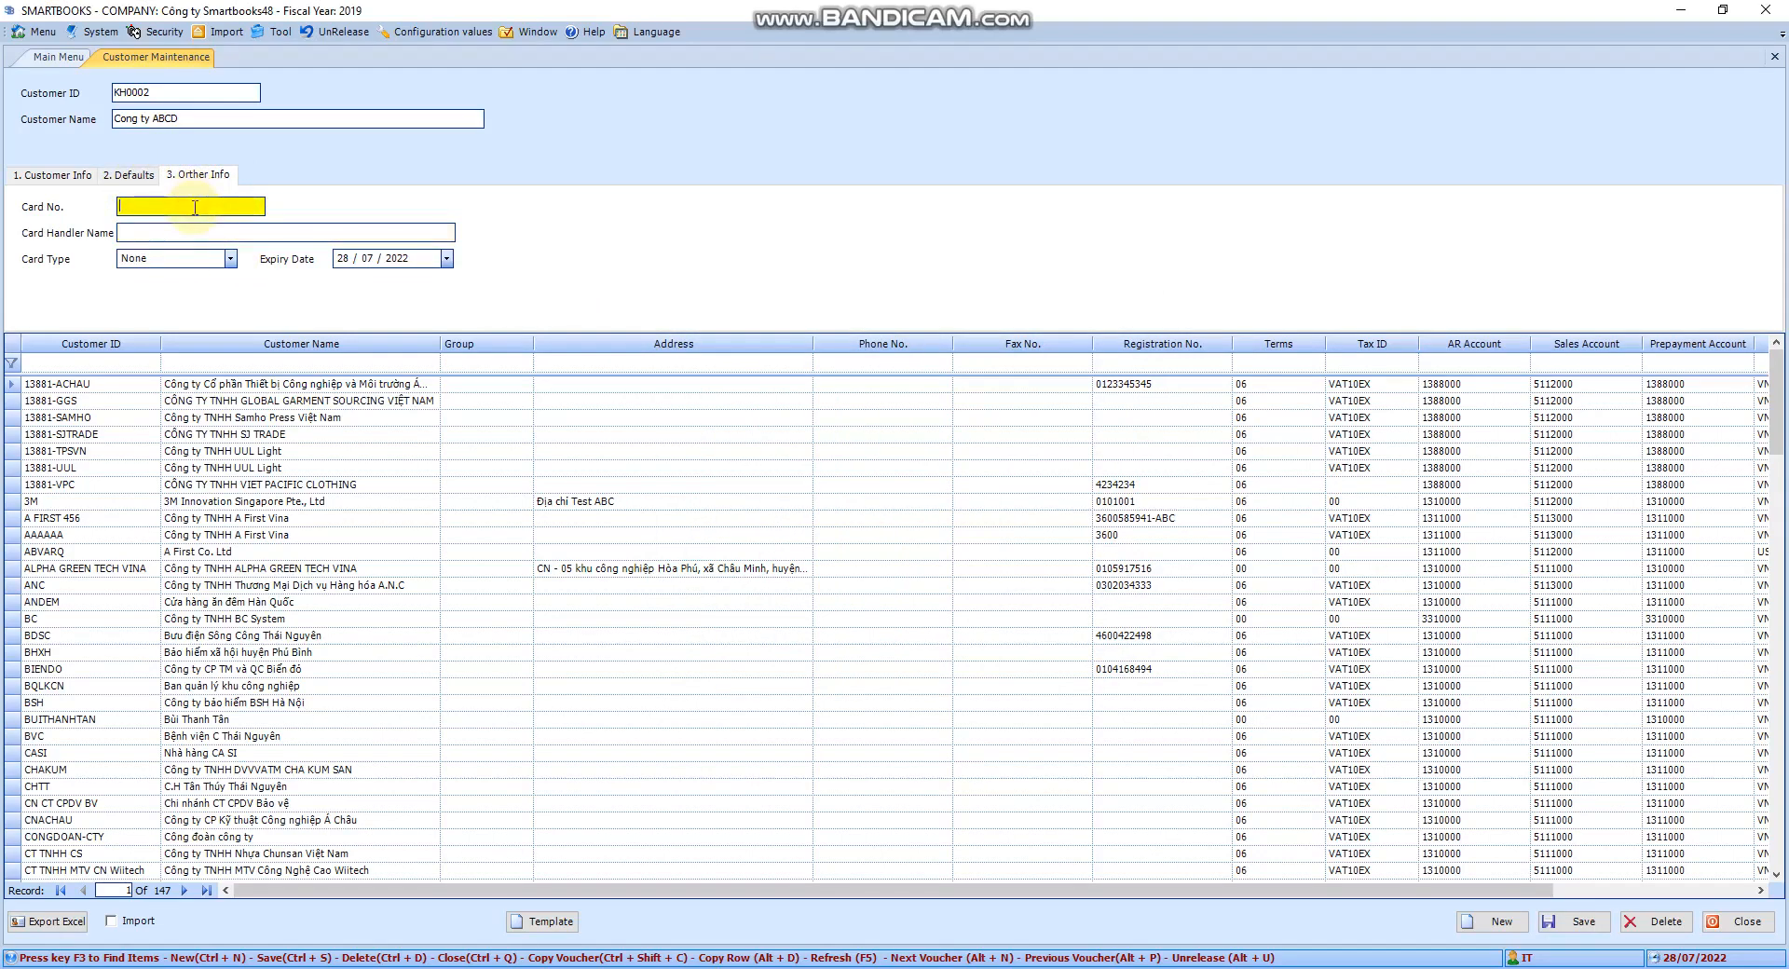
{"action": "left_click", "coordinate": [134, 175]}
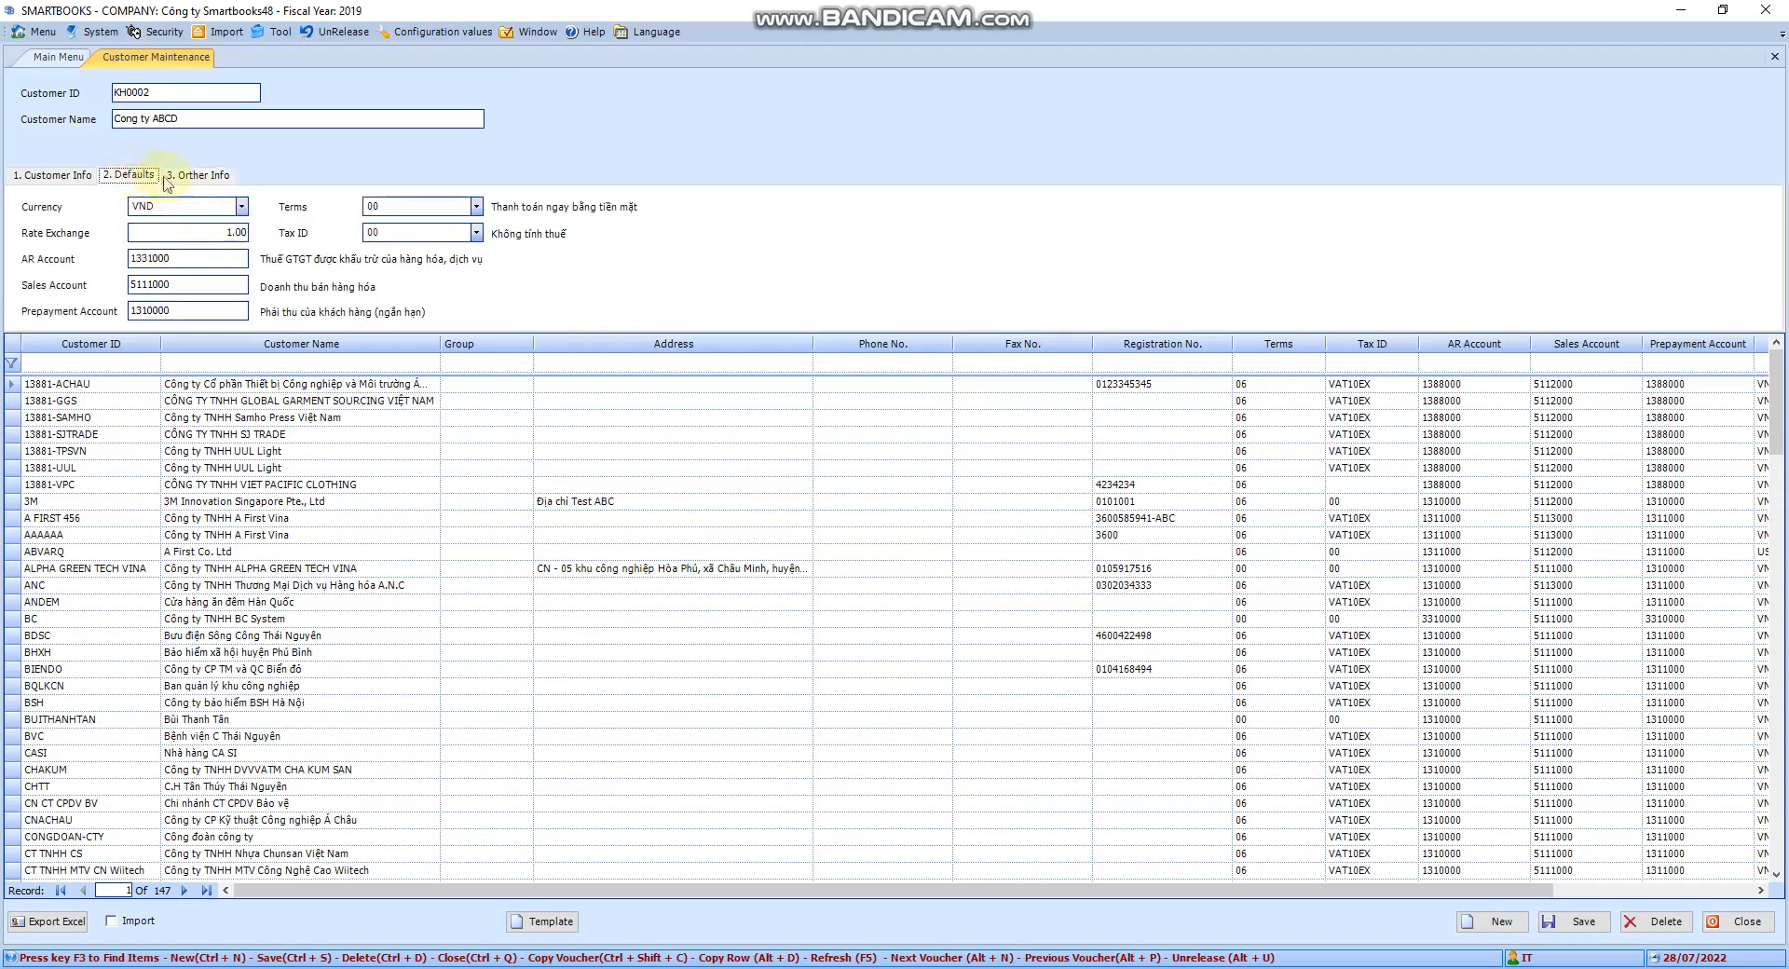
Save customer KH0002 and filter the customer list by ID 'KH'
{"action": "left_click", "coordinate": [42, 175]}
{"action": "left_click", "coordinate": [1581, 922]}
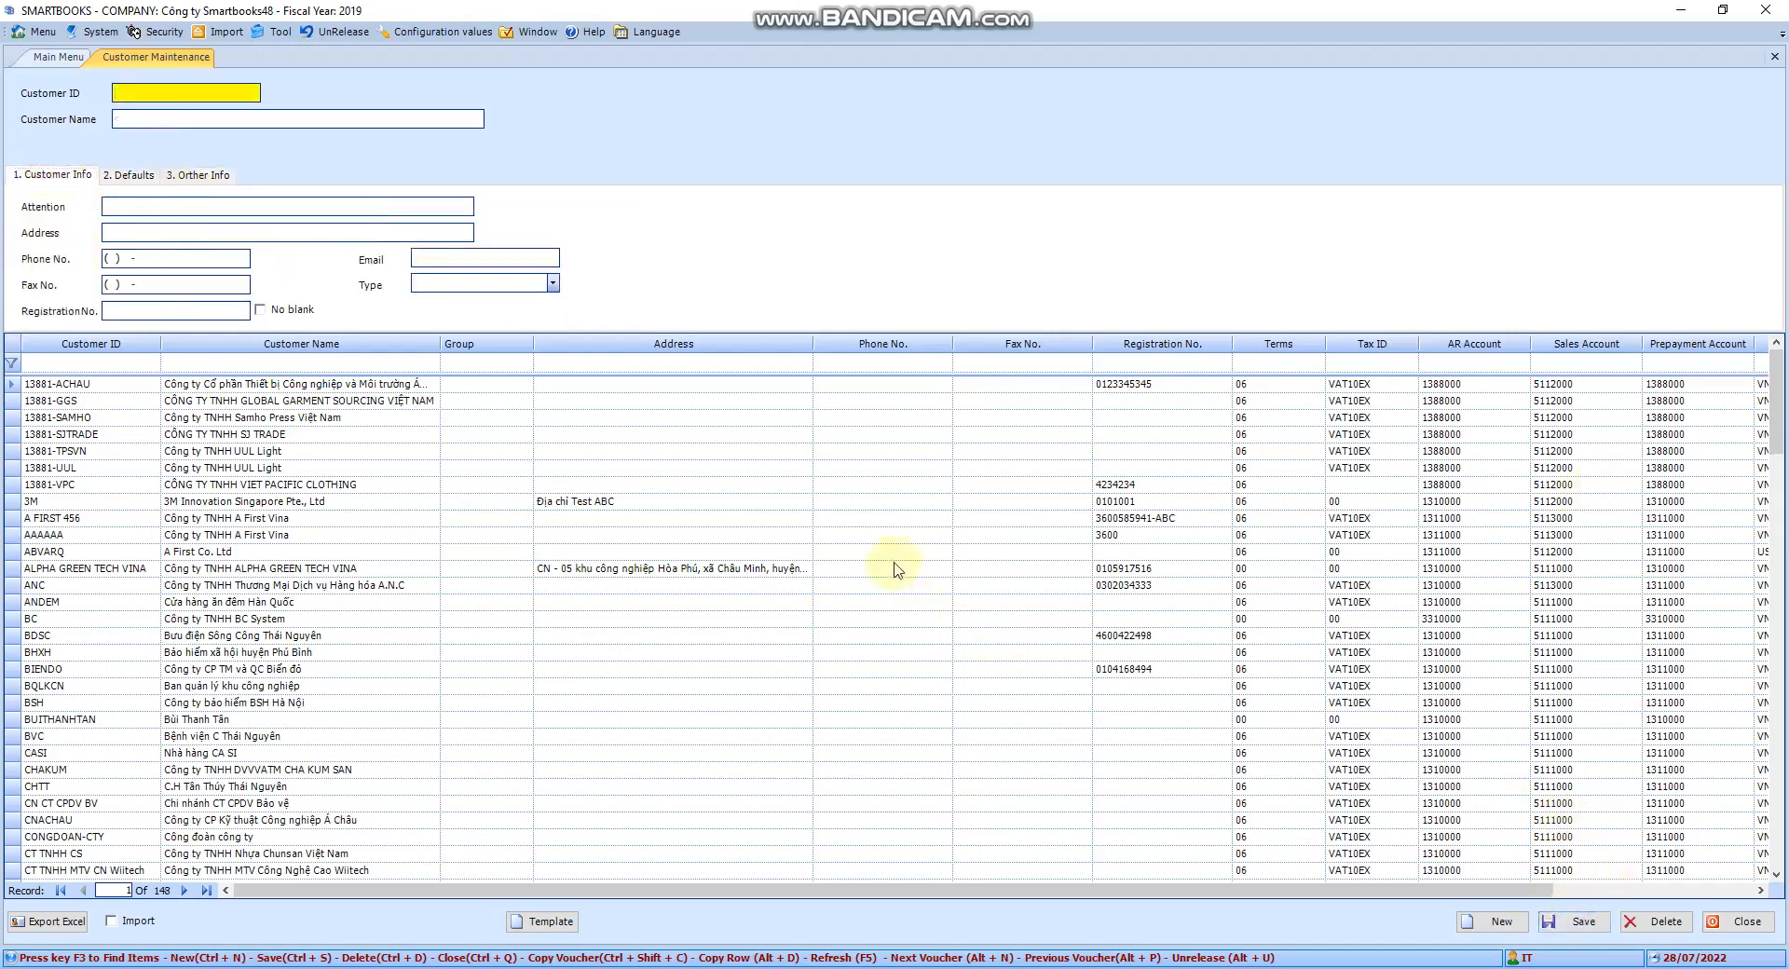
{"action": "left_click", "coordinate": [140, 363]}
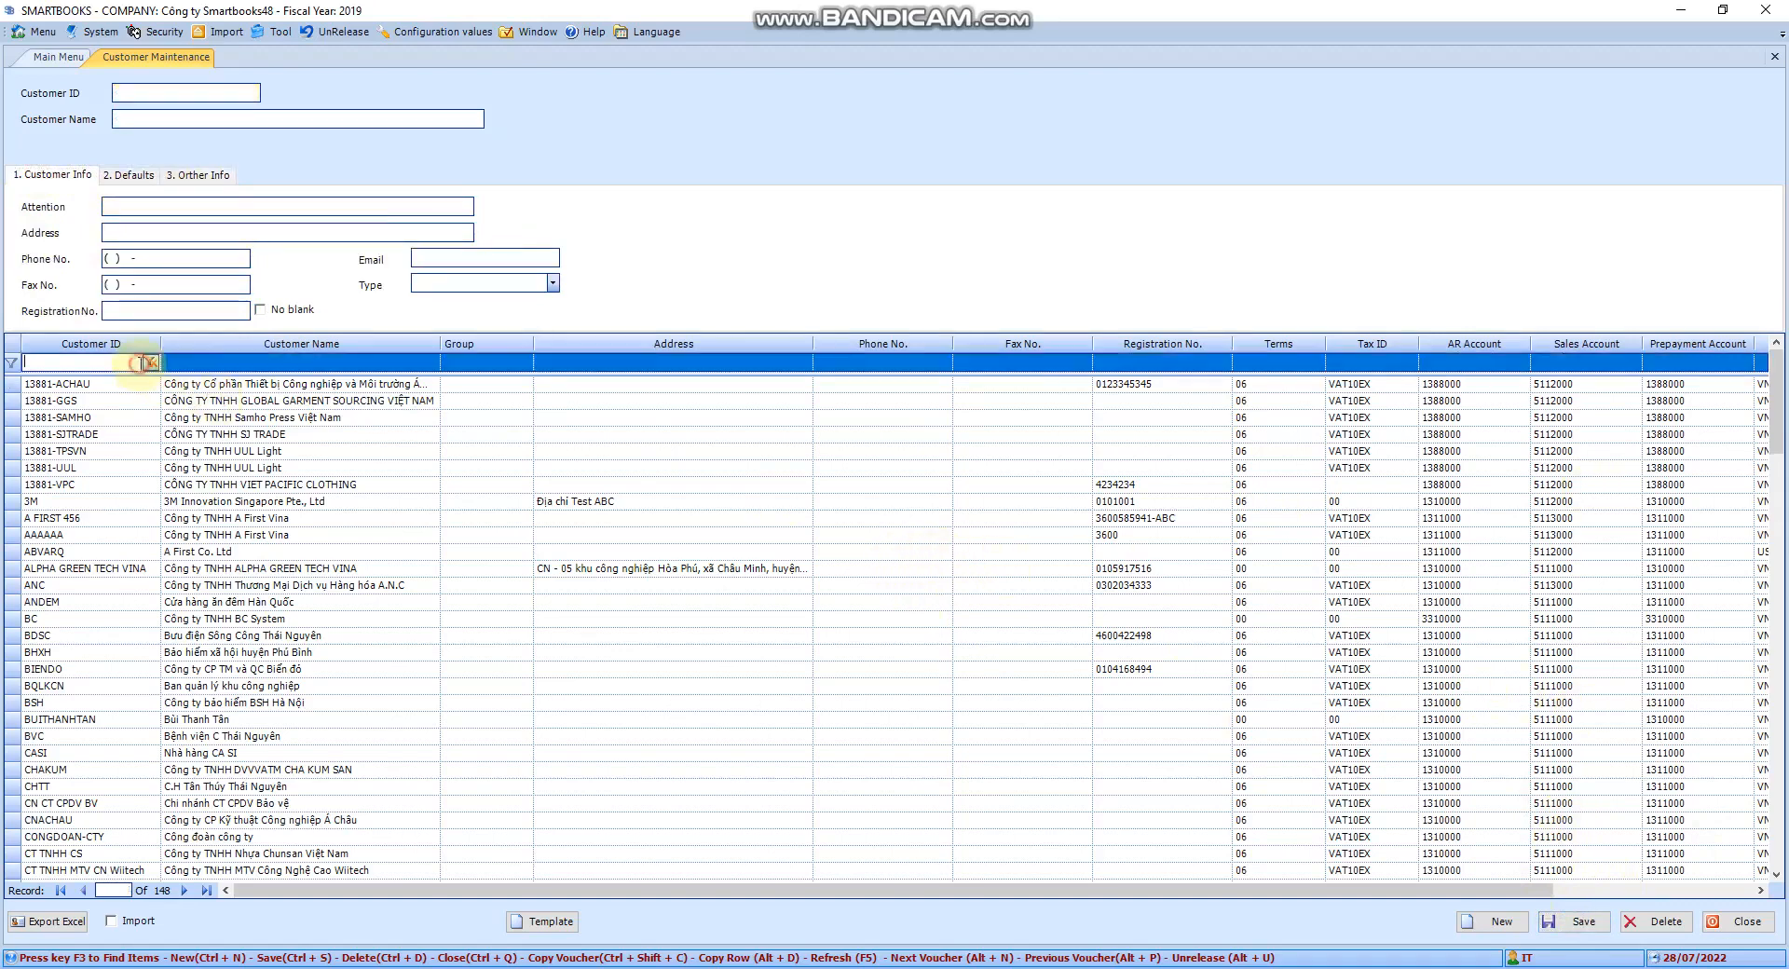
{"action": "type", "text": "KH0002"}
{"action": "key", "text": "Tab"}
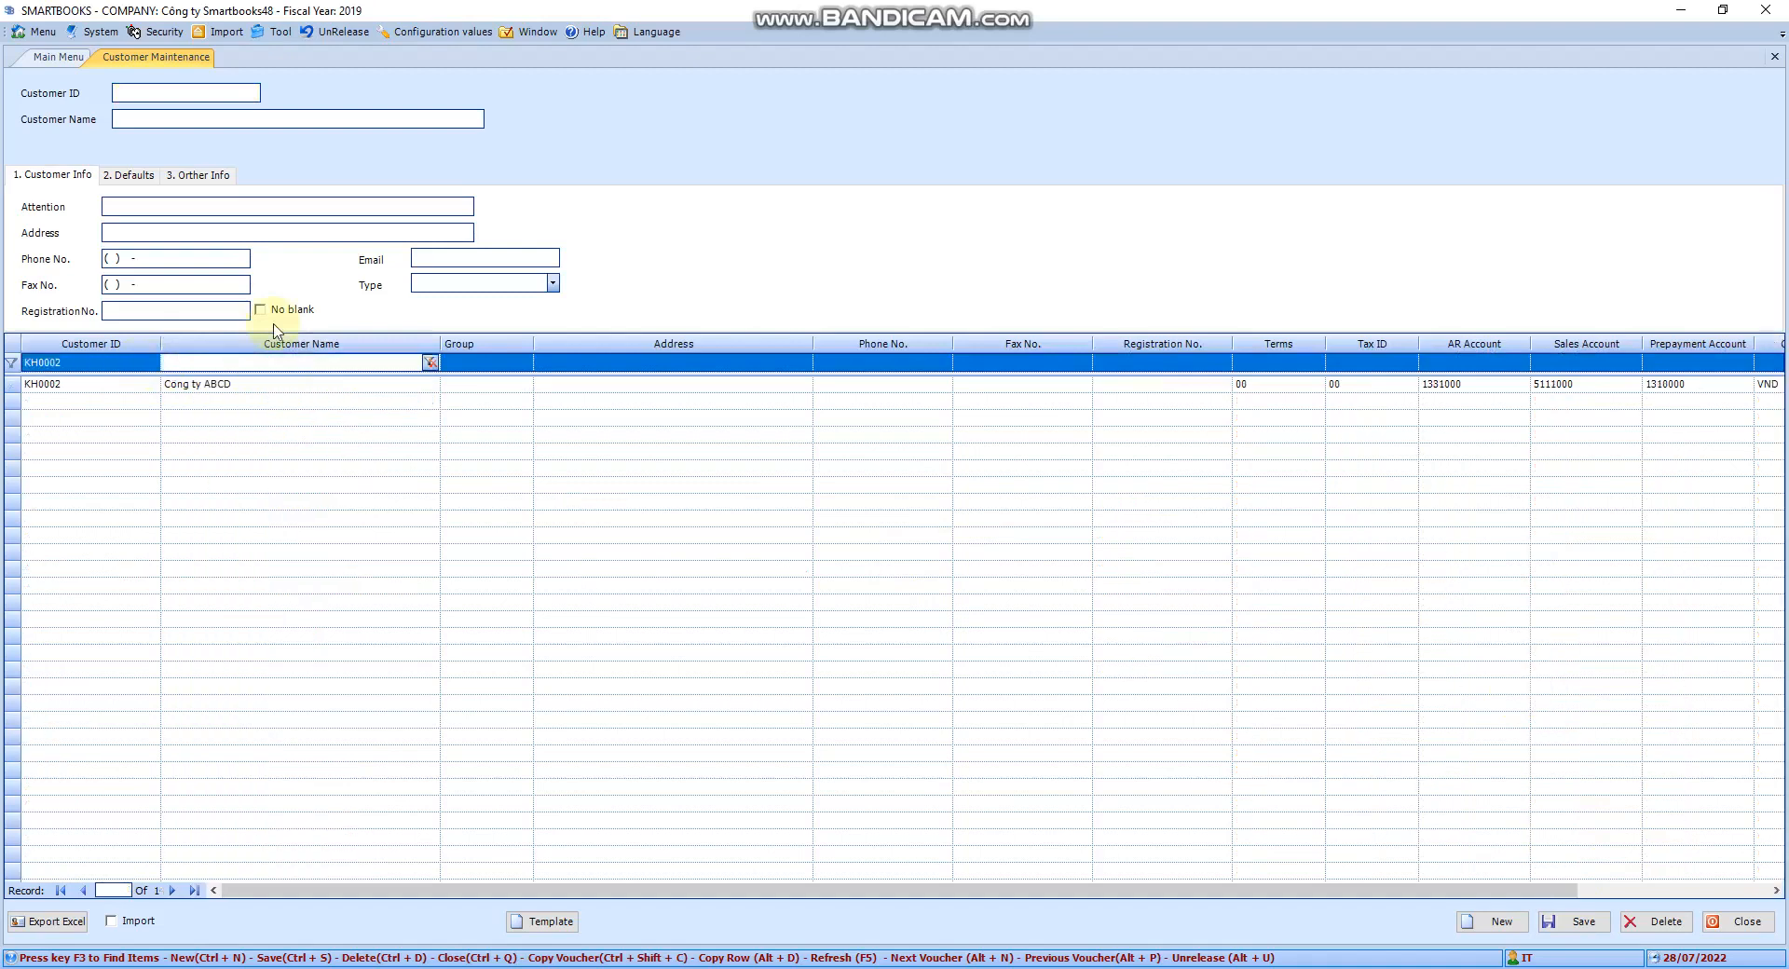
Open the saved KH0002 record and check its Defaults and Other Info tabs
{"action": "left_click", "coordinate": [201, 384]}
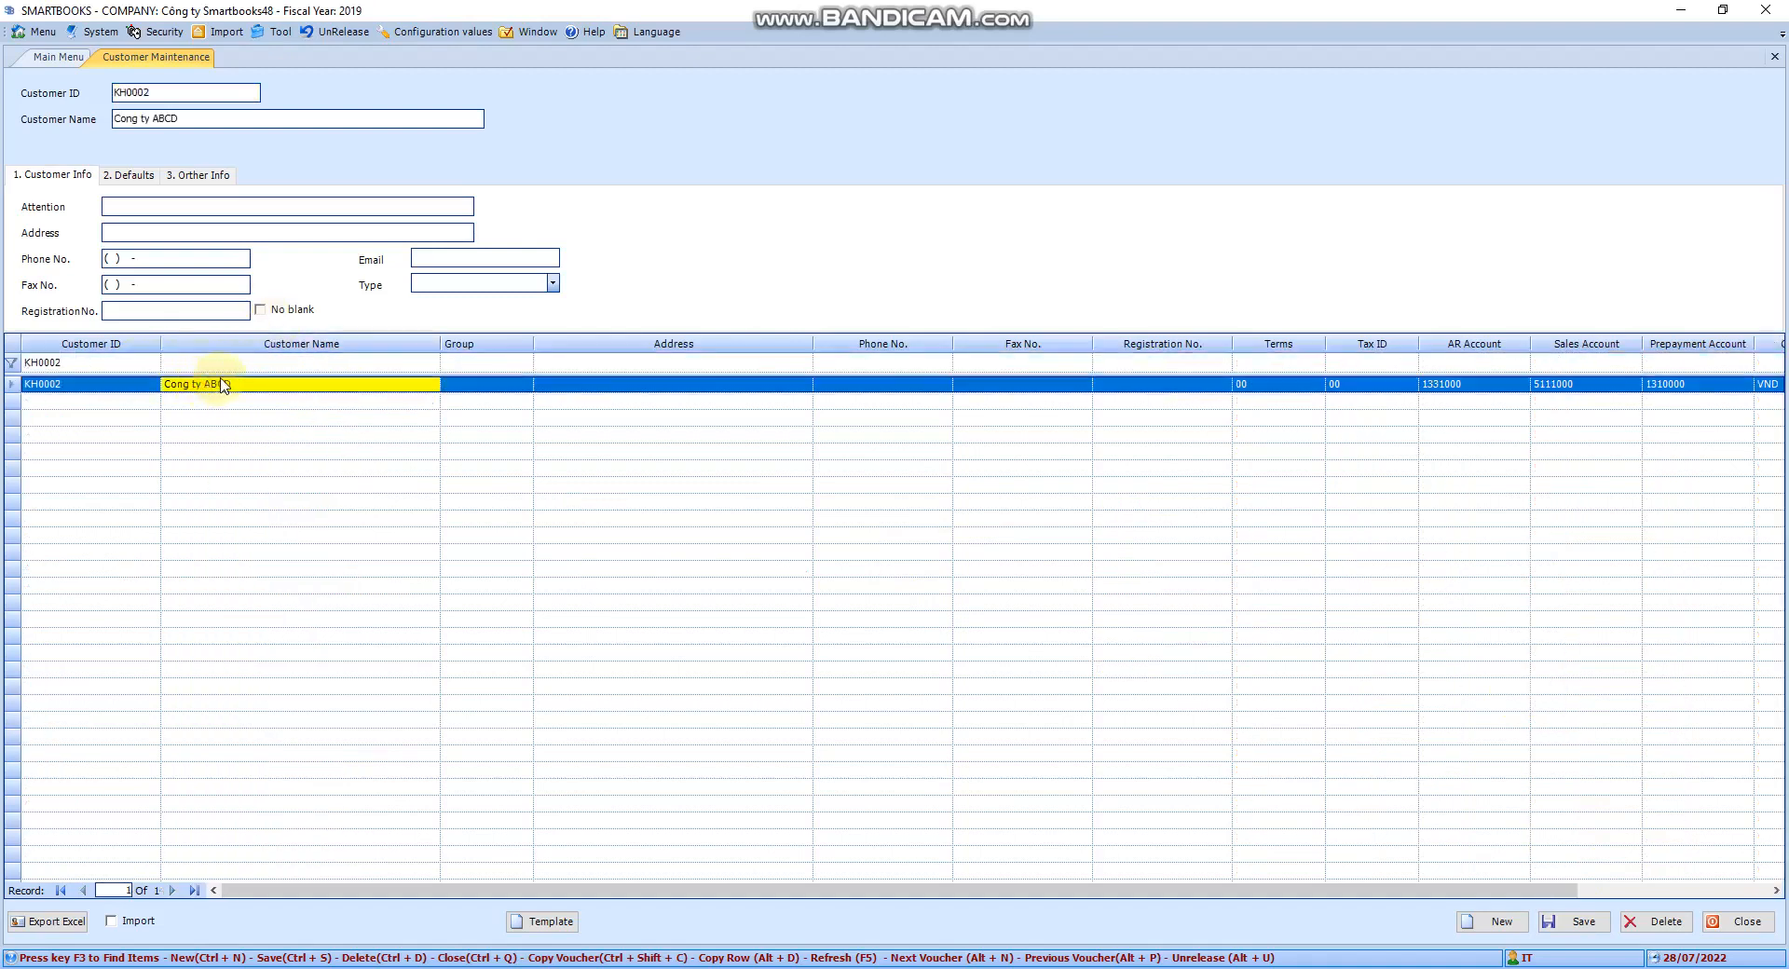
{"action": "left_click", "coordinate": [119, 175]}
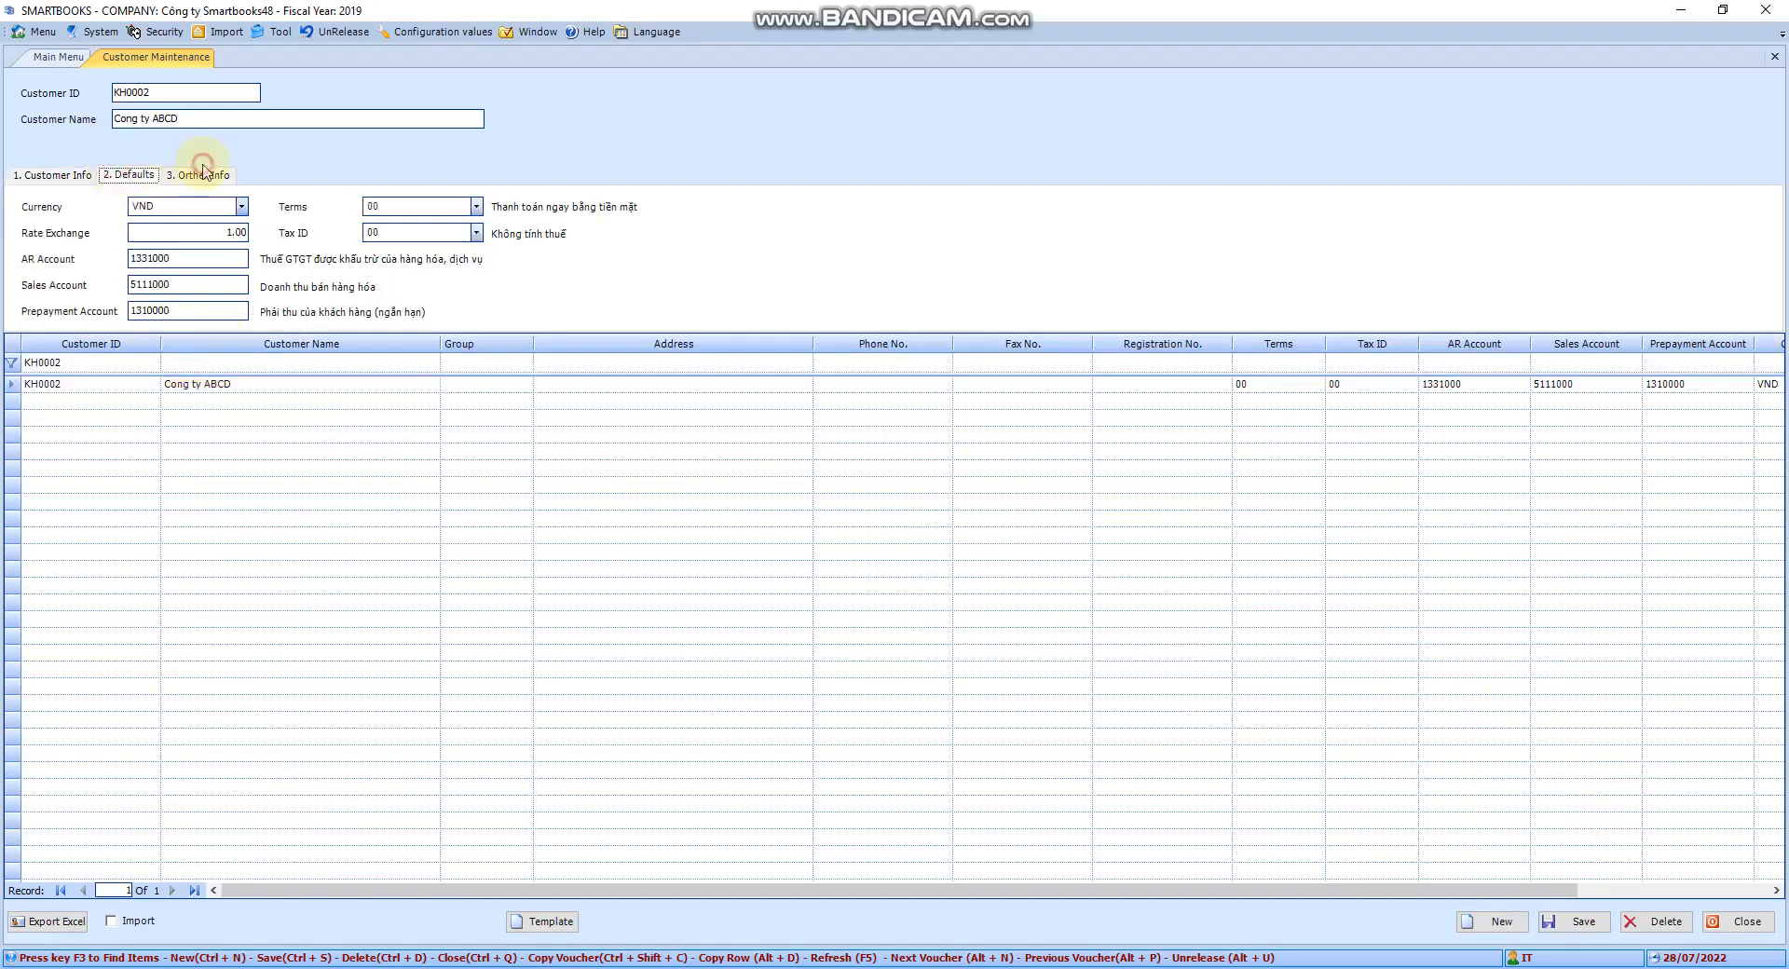
{"action": "left_click", "coordinate": [203, 172]}
{"action": "left_click", "coordinate": [138, 174]}
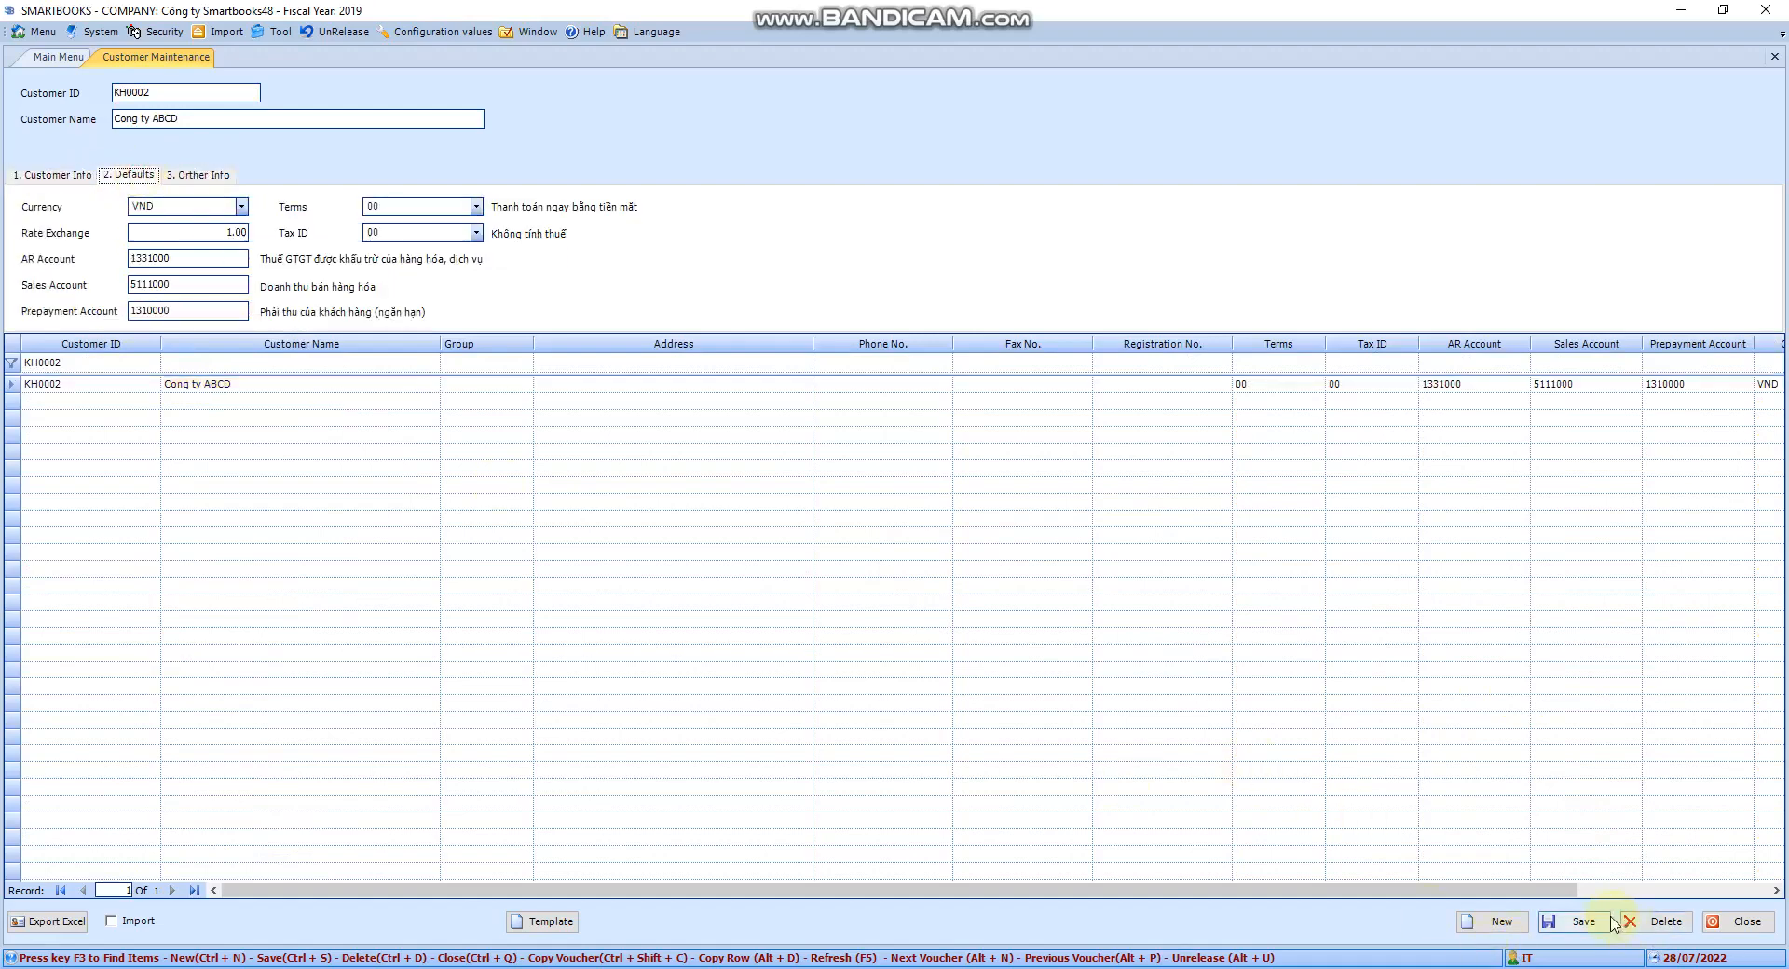
{"action": "left_click", "coordinate": [1771, 56]}
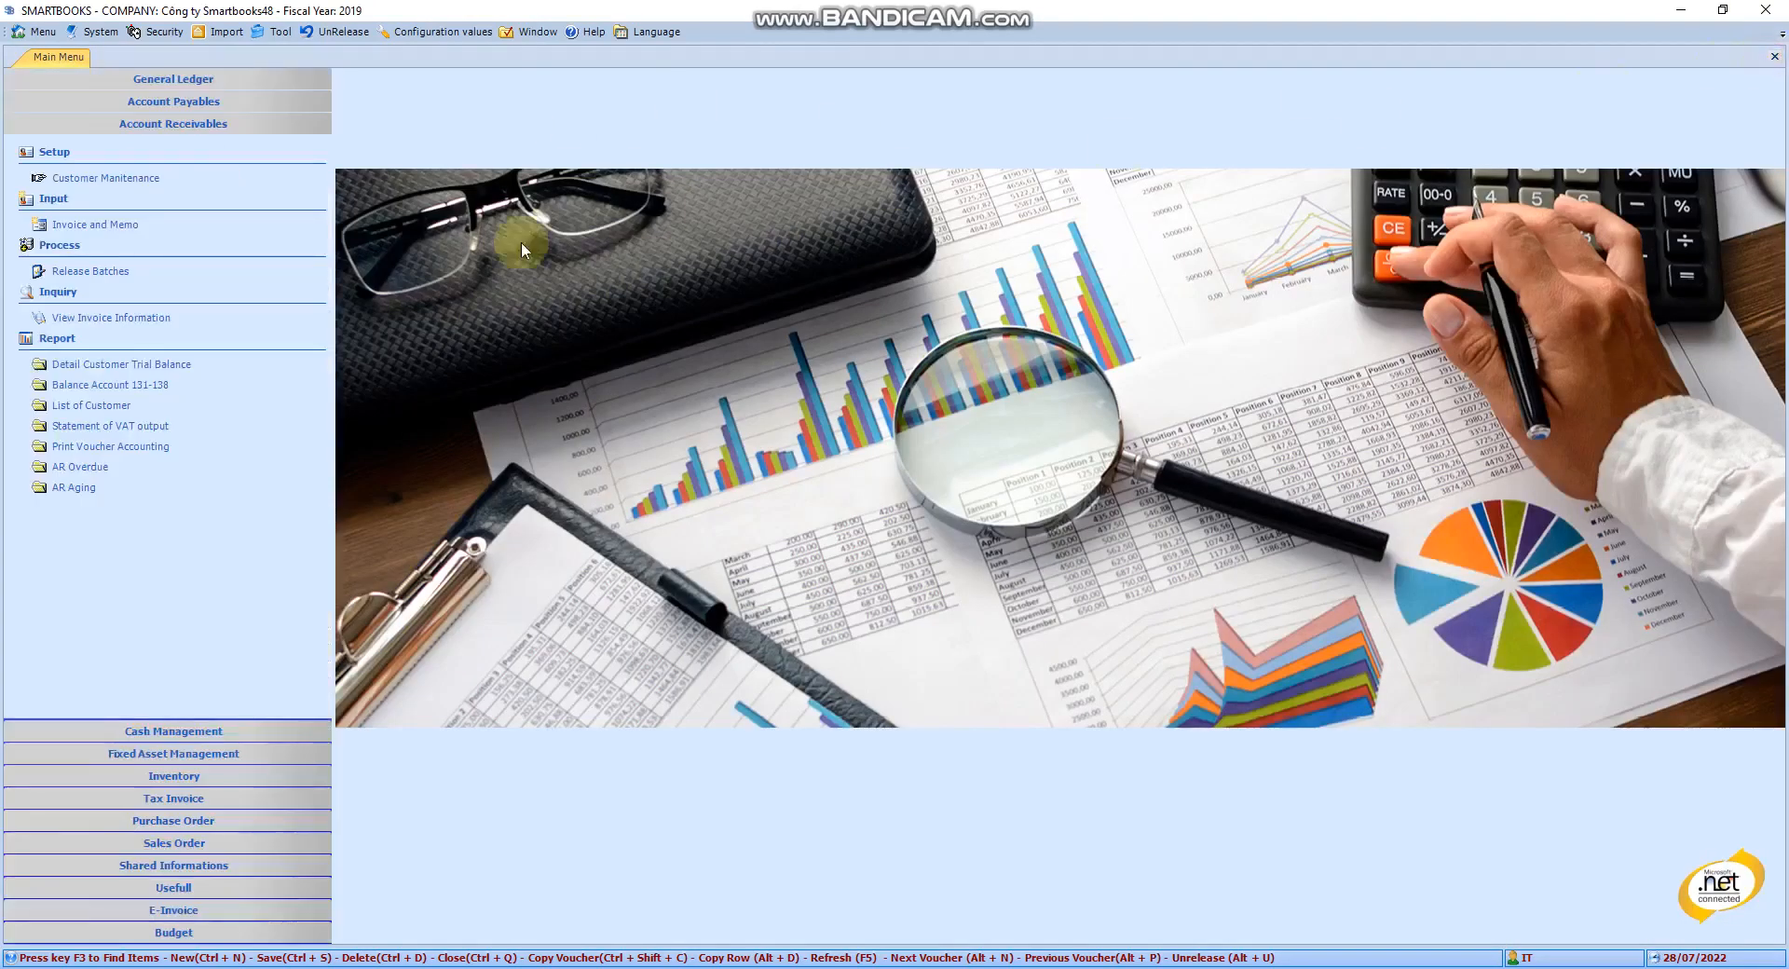
{"action": "left_click", "coordinate": [180, 248]}
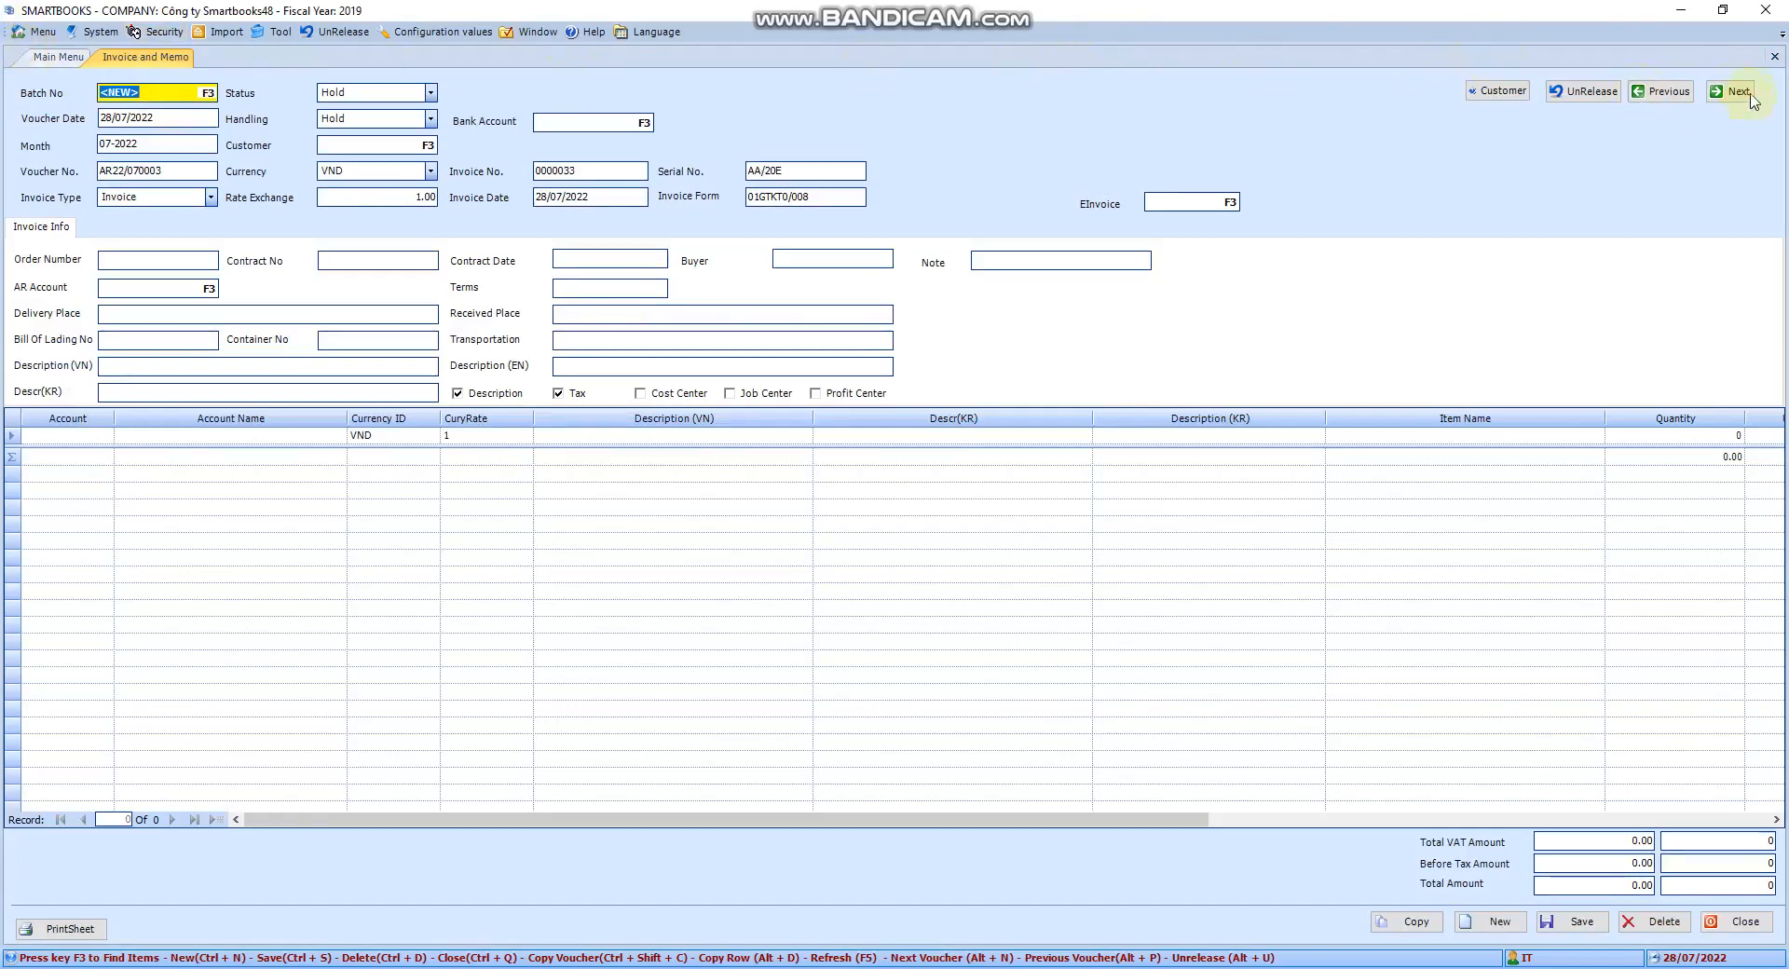
{"action": "left_click", "coordinate": [1787, 142]}
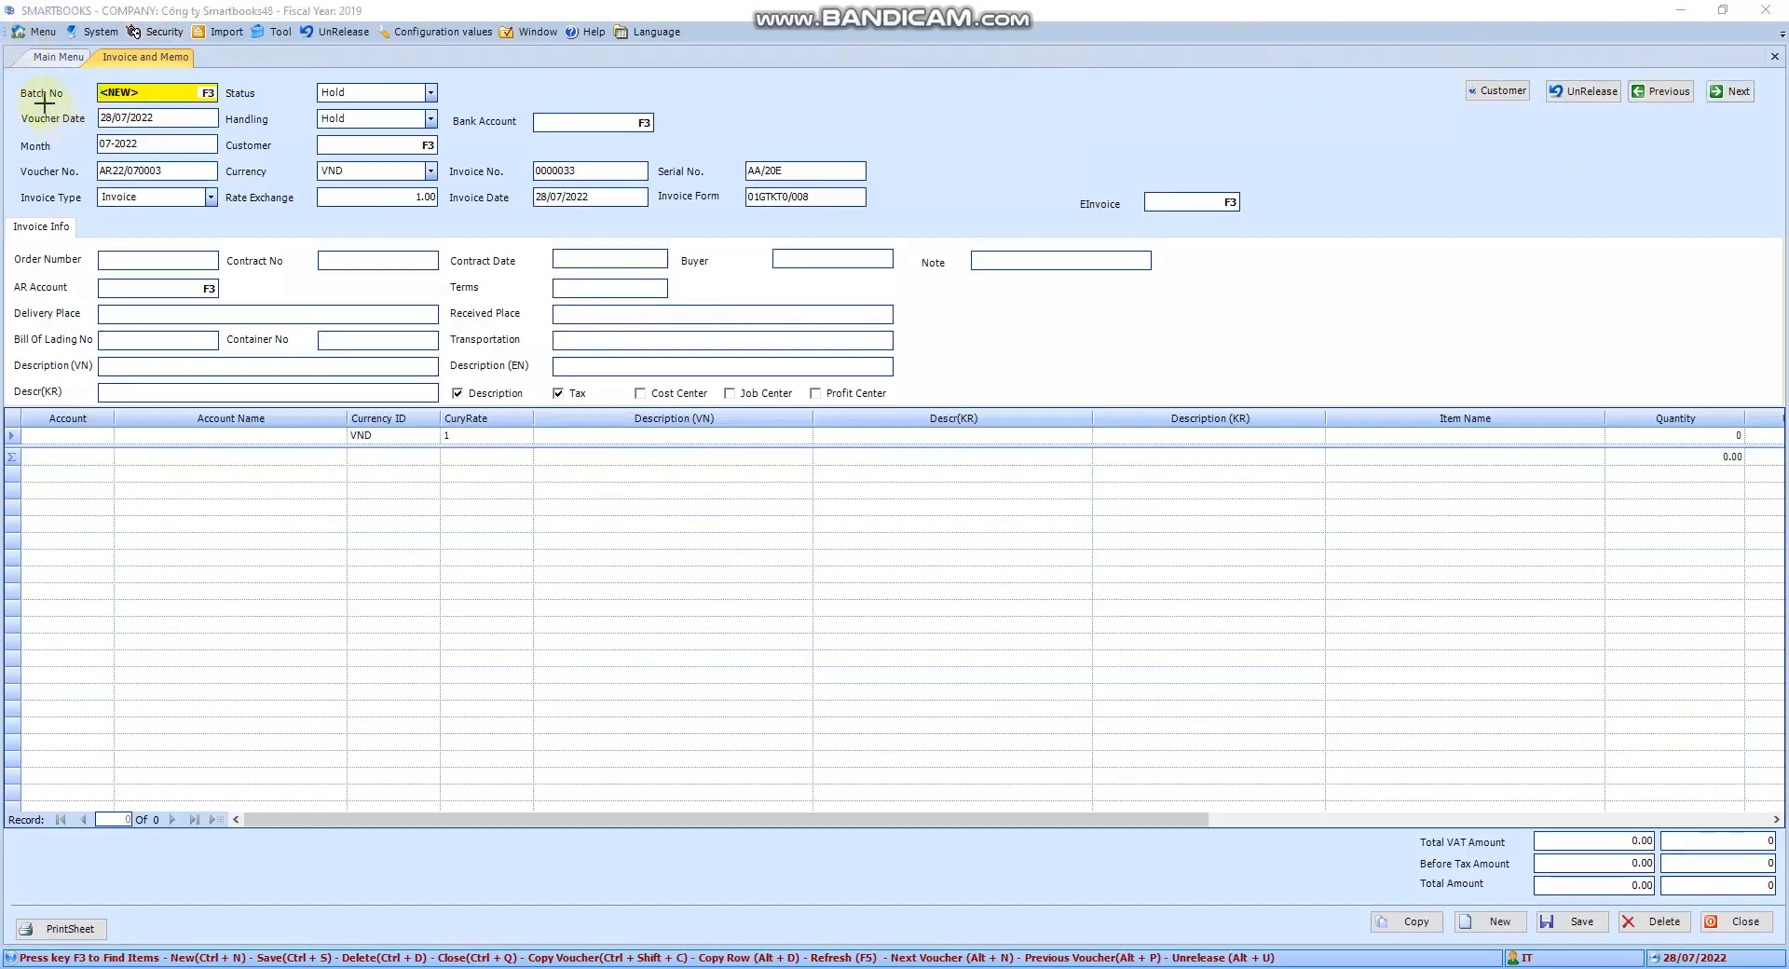
{"action": "left_click_drag", "start_coordinate": [5, 55], "coordinate": [1787, 431]}
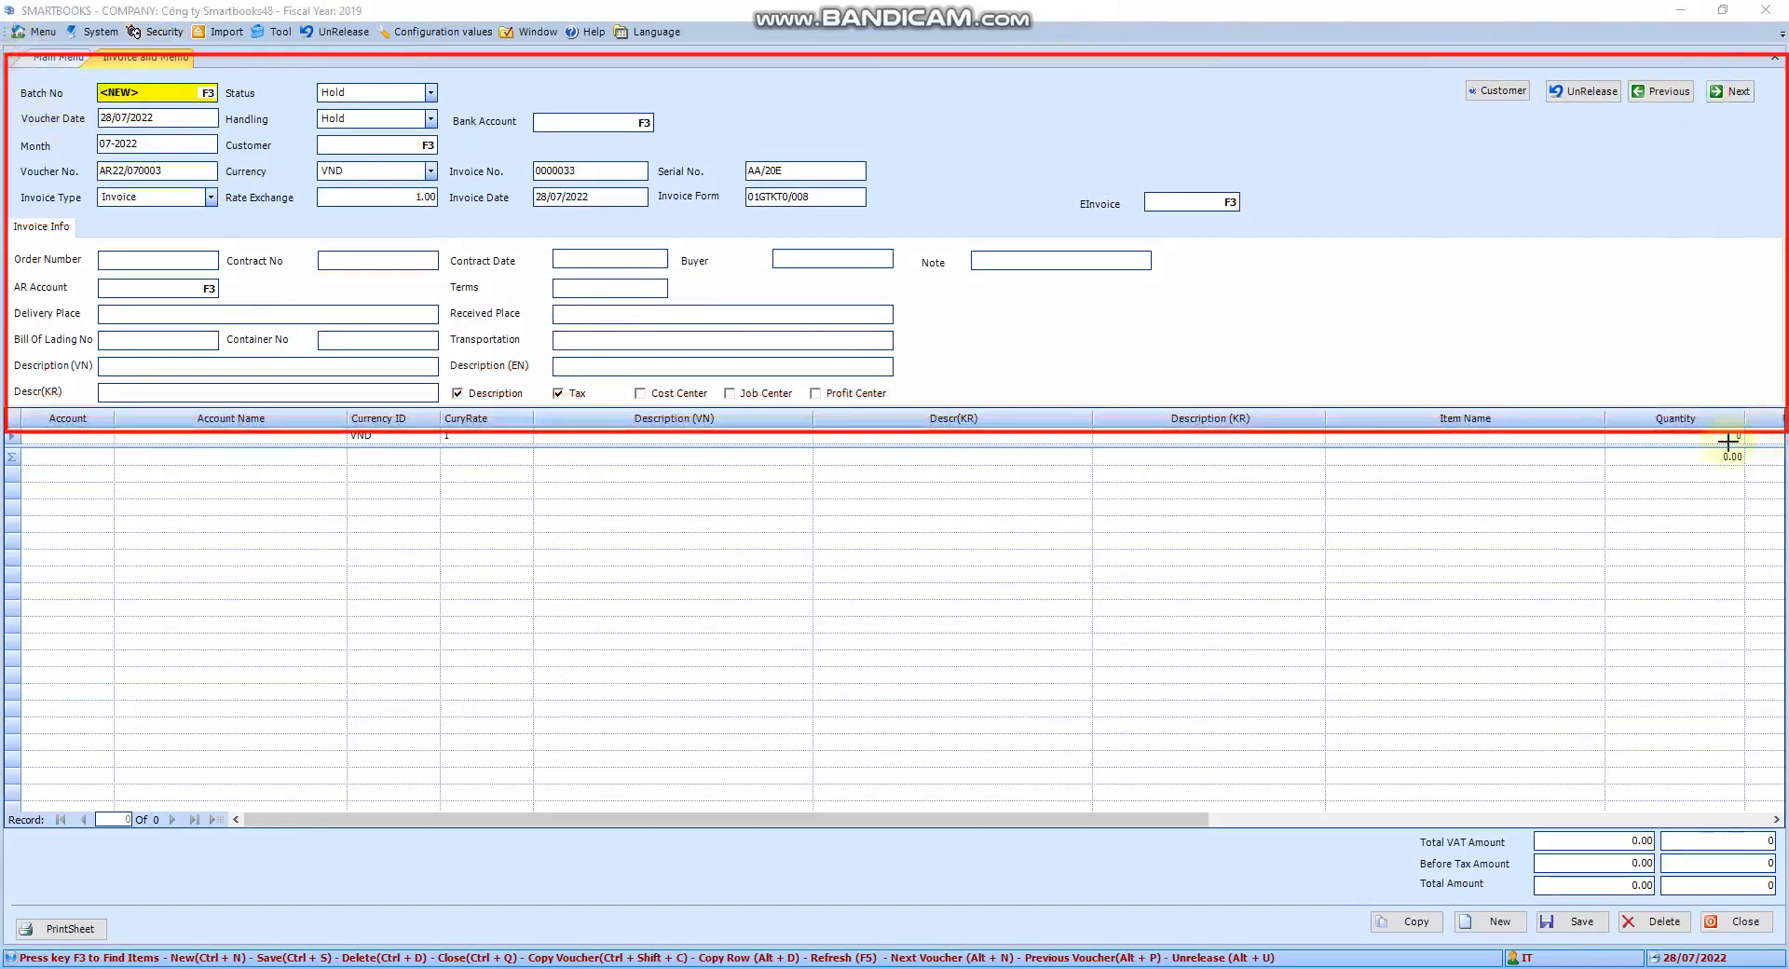
{"action": "mouse_move", "coordinate": [8, 434]}
{"action": "left_mouse_down"}
{"action": "mouse_move", "coordinate": [1462, 714]}
{"action": "mouse_move", "coordinate": [1779, 816]}
{"action": "left_mouse_up"}
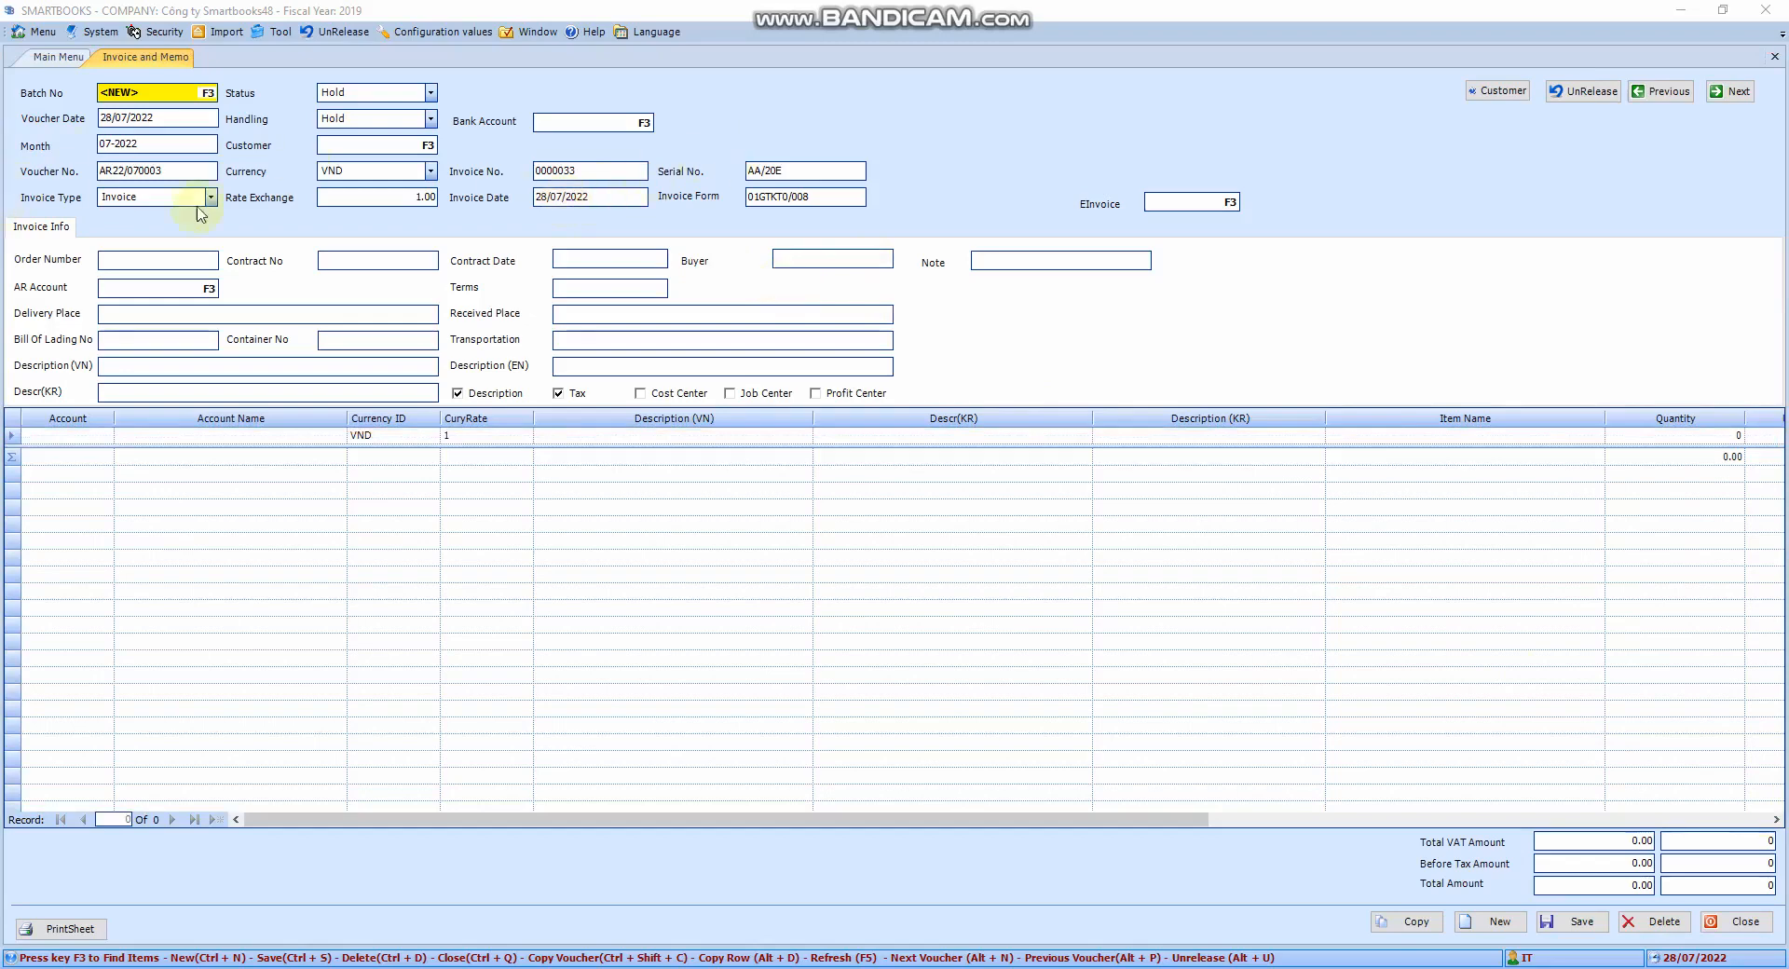
Enter voucher date 19/11/2021, giving month 11-2021 and voucher number AR21/110002
{"action": "left_click", "coordinate": [188, 97]}
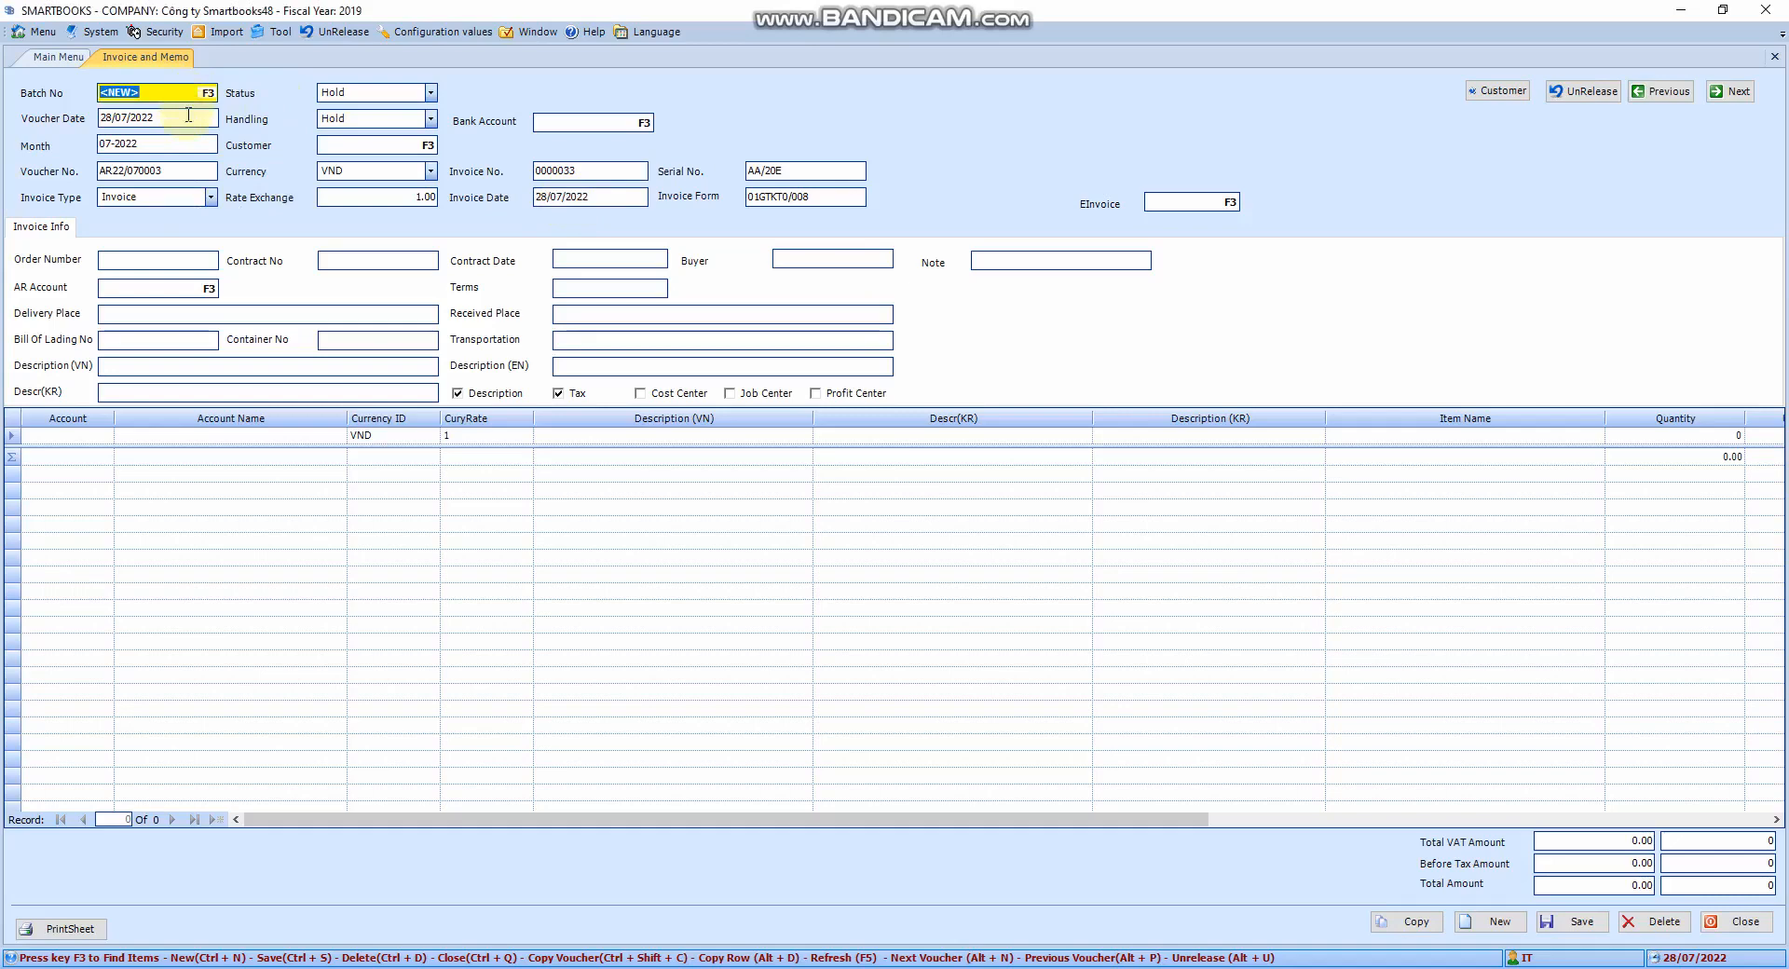
{"action": "left_click", "coordinate": [188, 115]}
{"action": "type", "text": "1"}
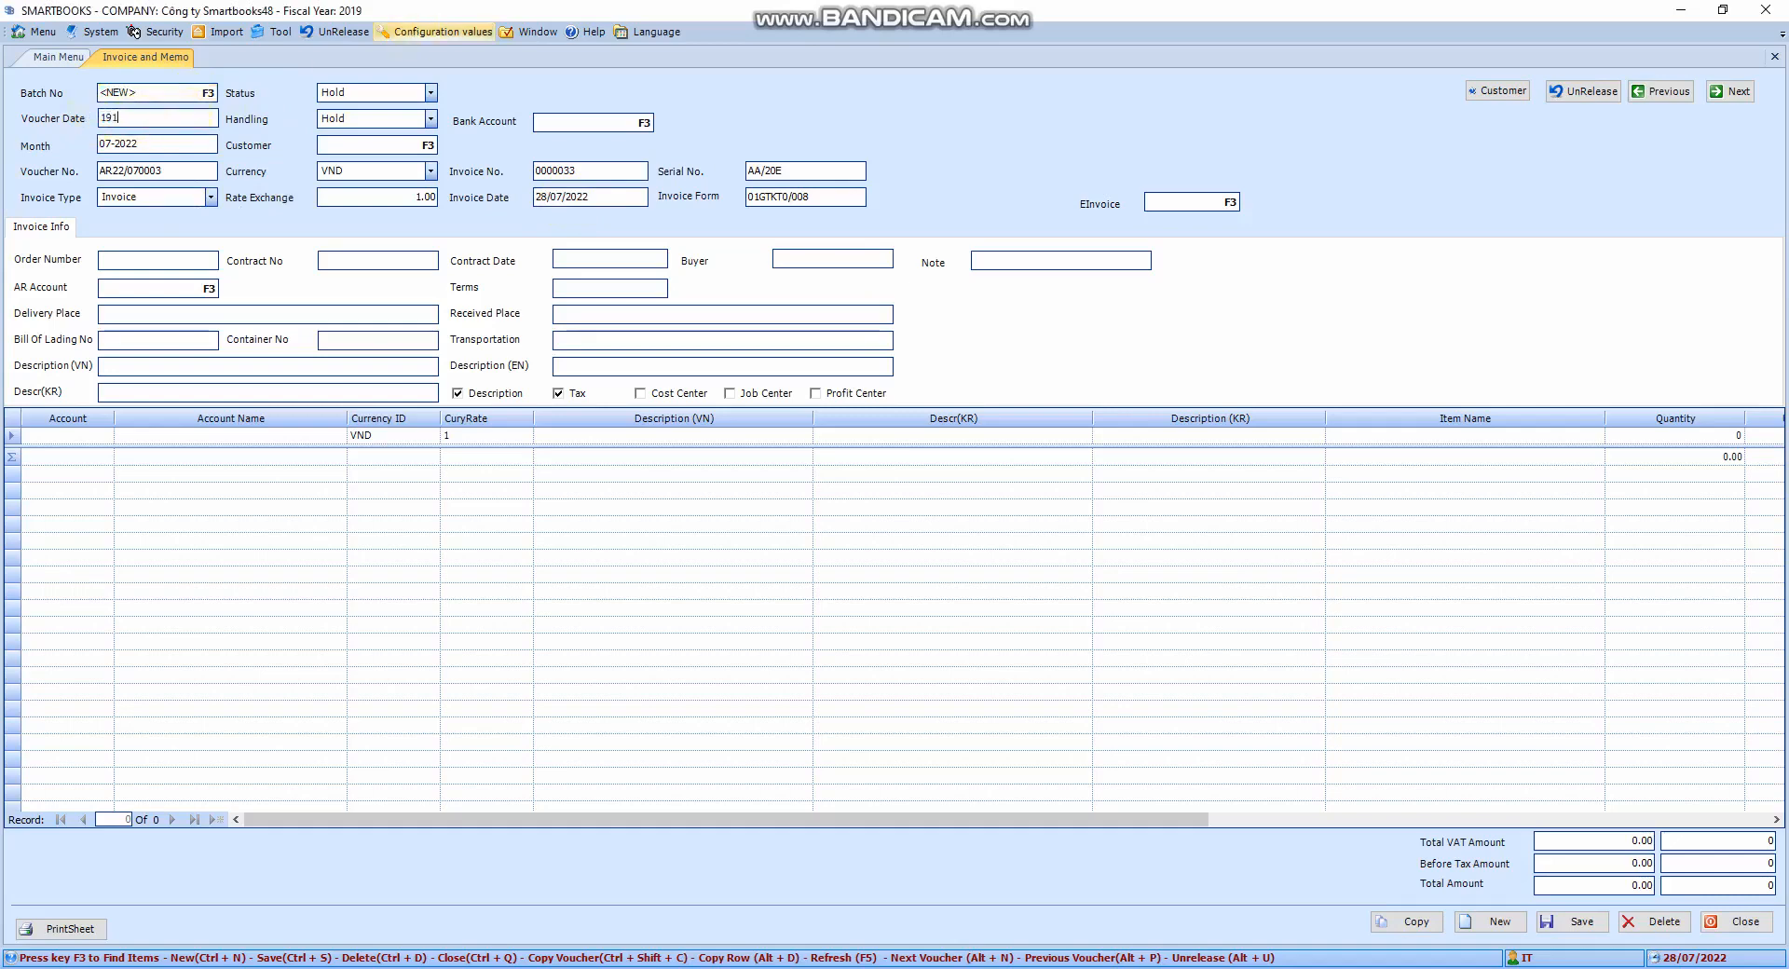
{"action": "type", "text": "9/11/2021"}
{"action": "key", "text": "Tab"}
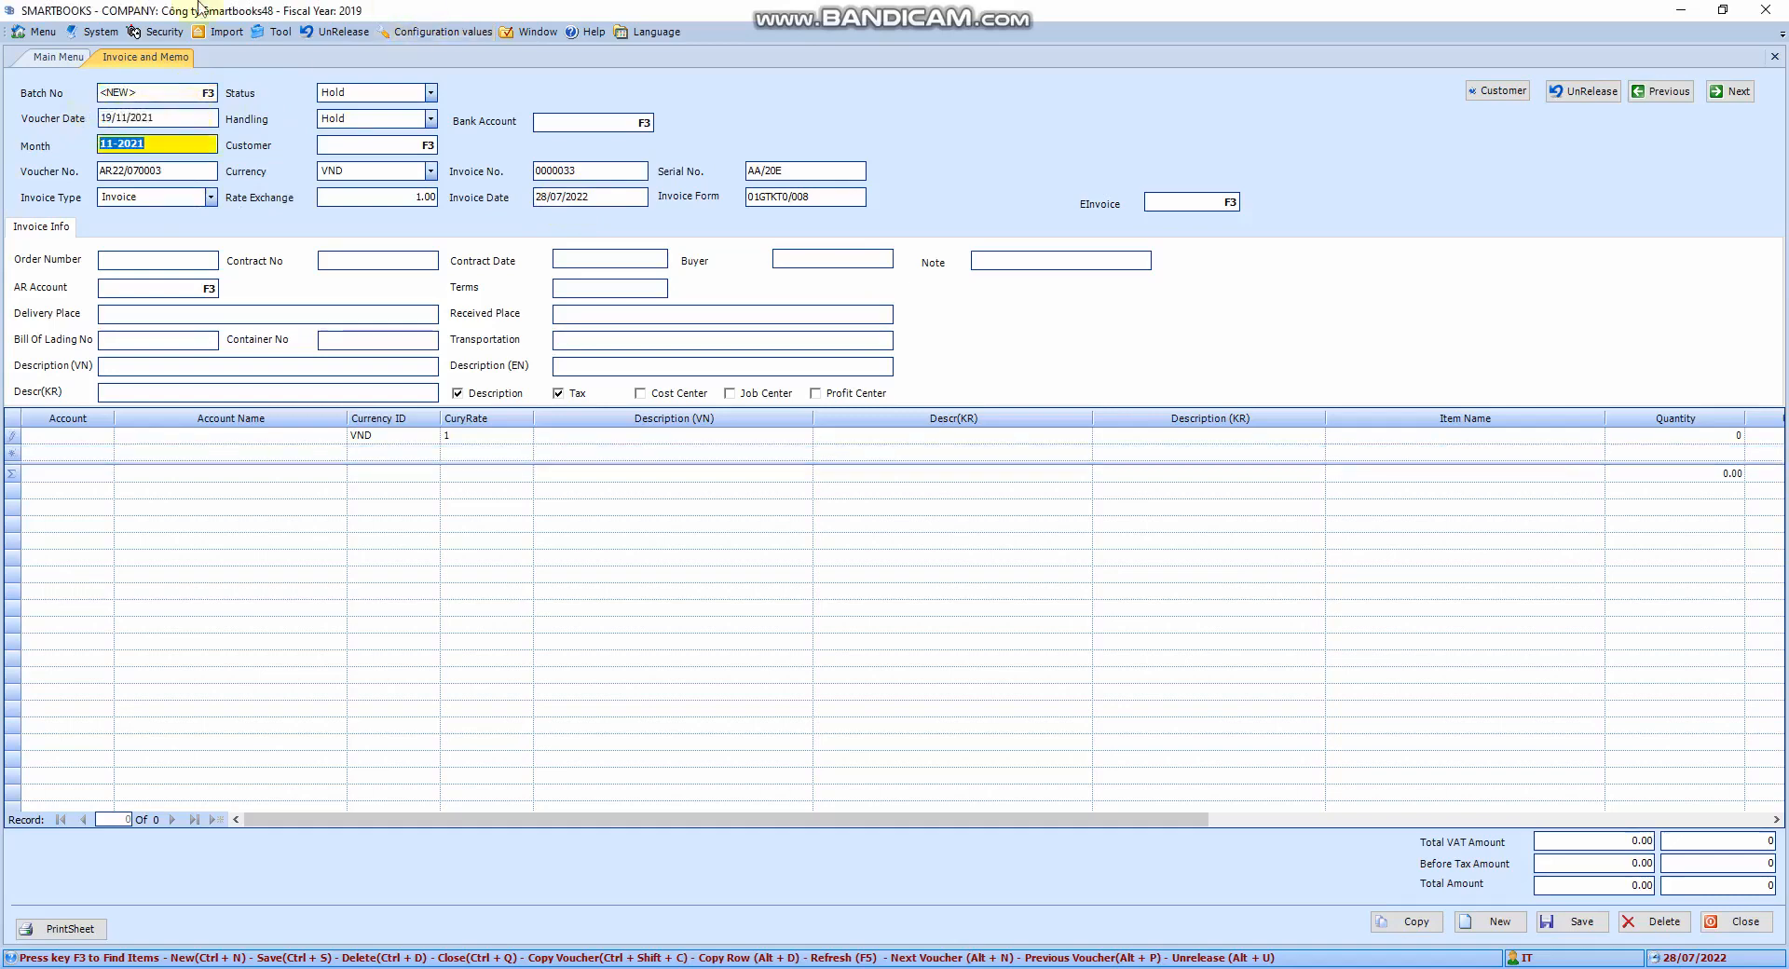
{"action": "left_click", "coordinate": [160, 89]}
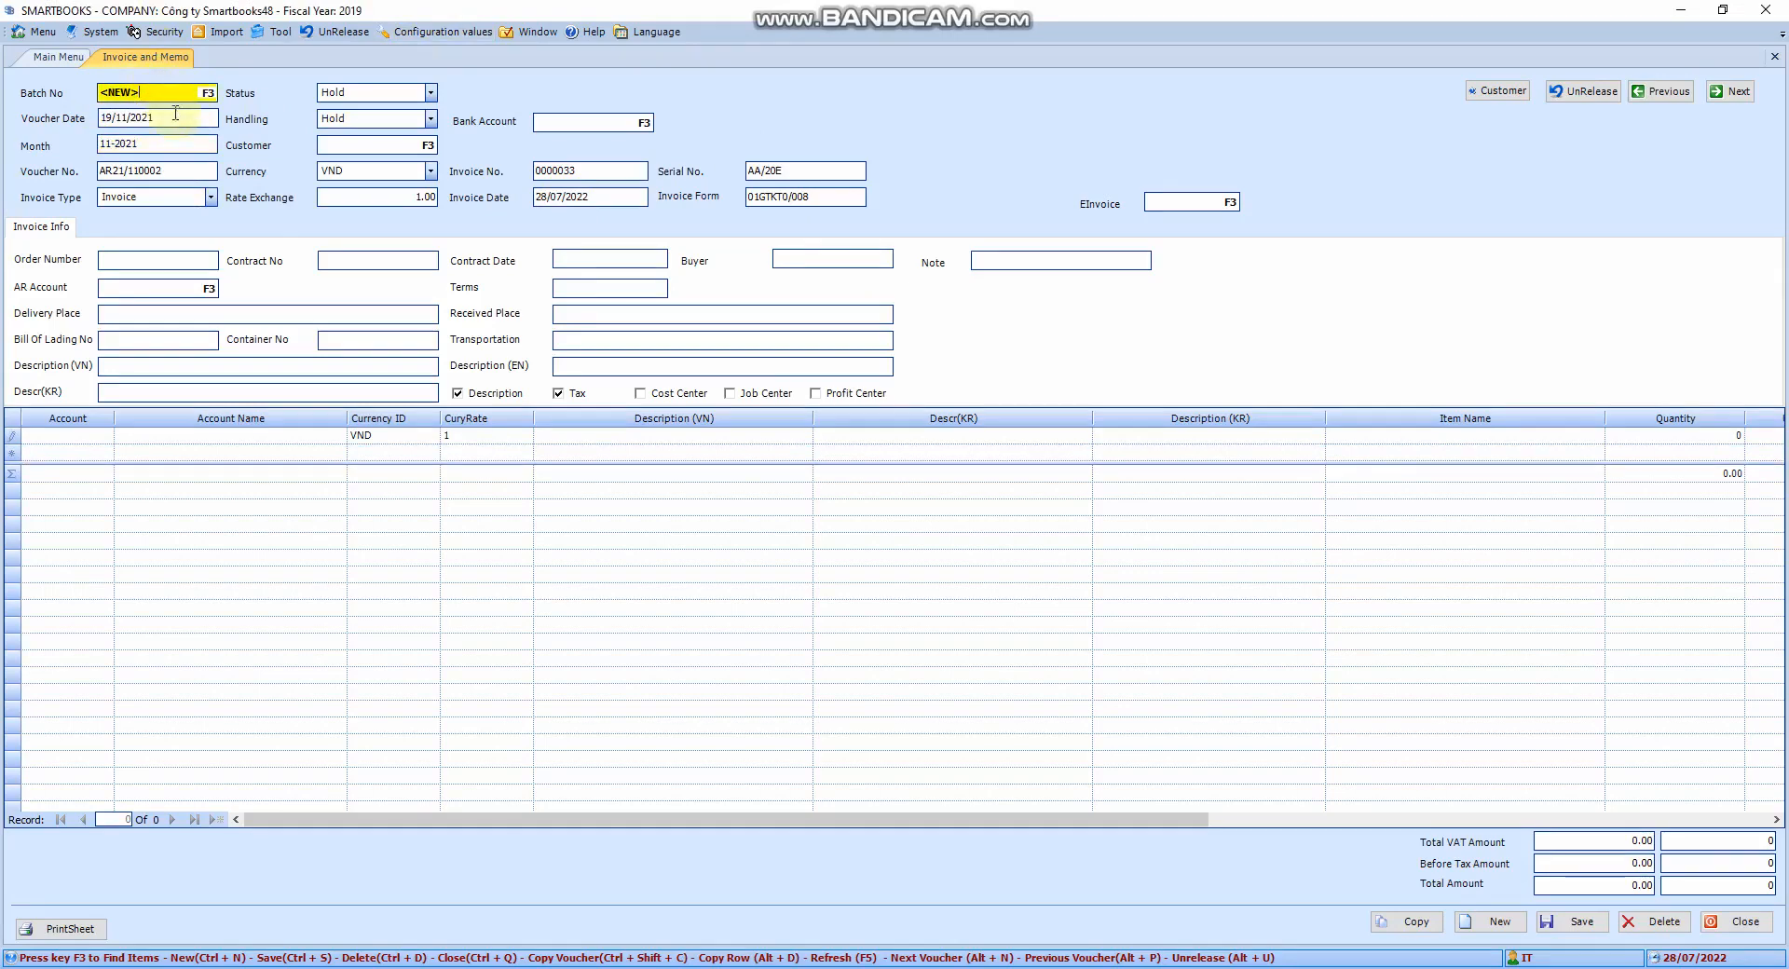
{"action": "left_click", "coordinate": [177, 118]}
{"action": "left_click", "coordinate": [196, 92]}
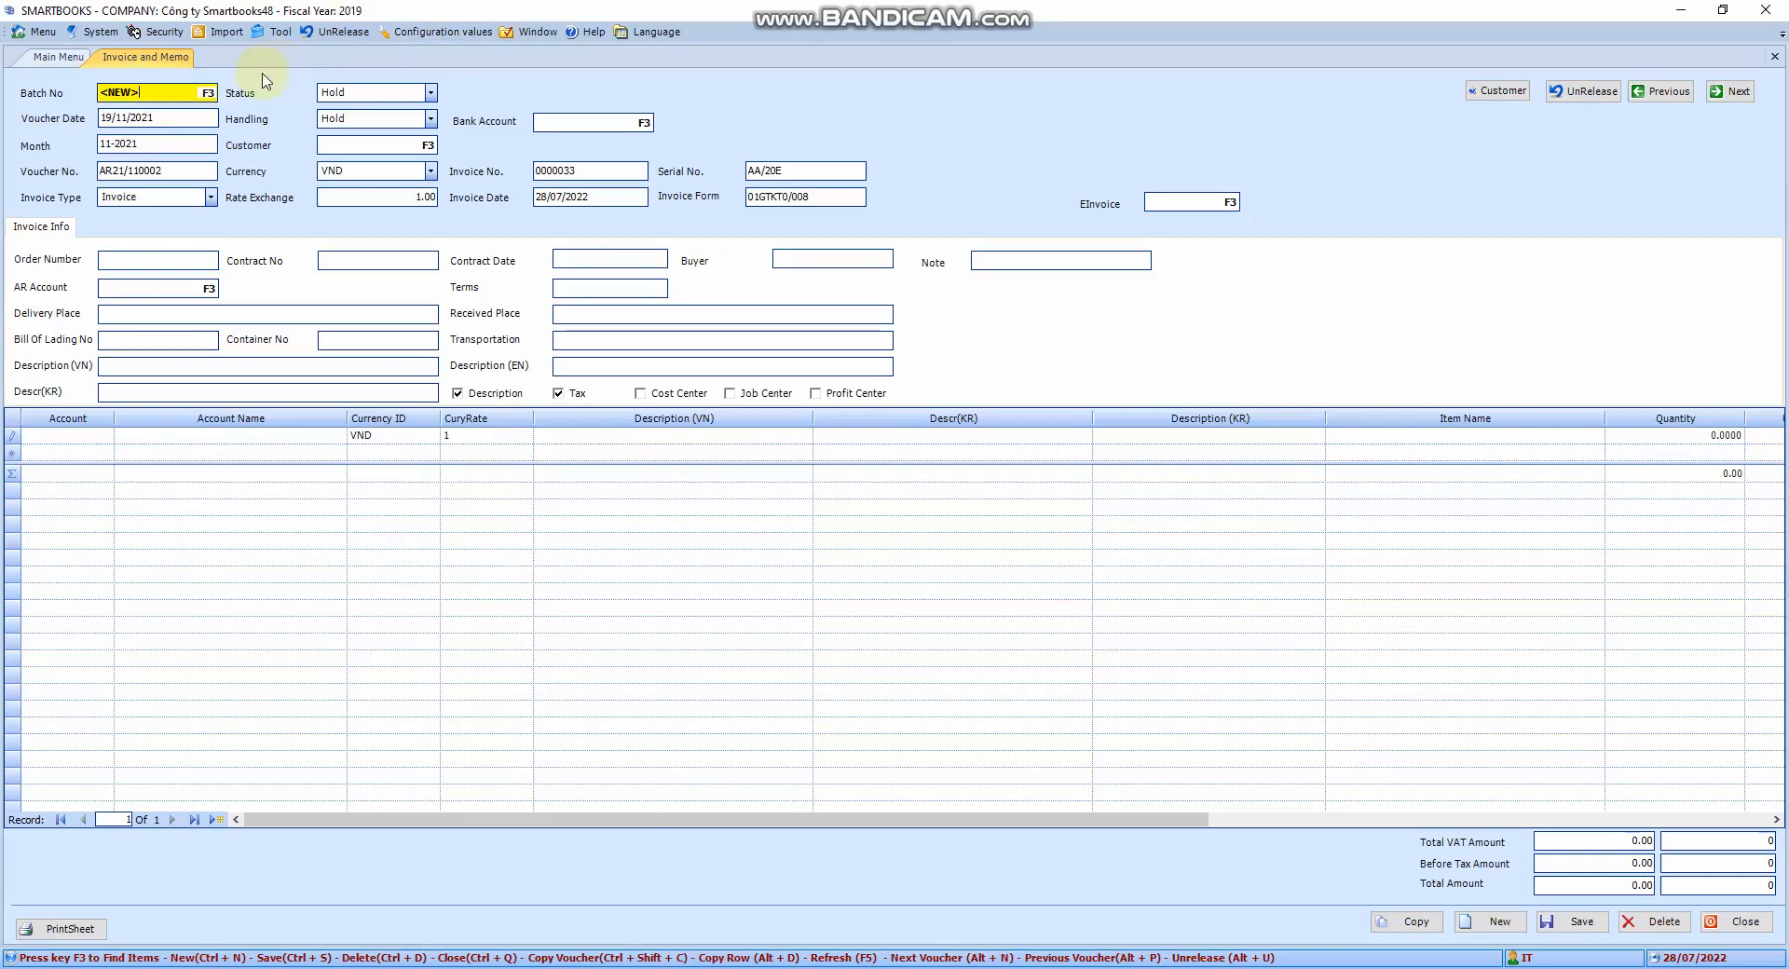
Load posted batch 009806 from the batch lookup and copy it into a new voucher
{"action": "key", "text": "F3"}
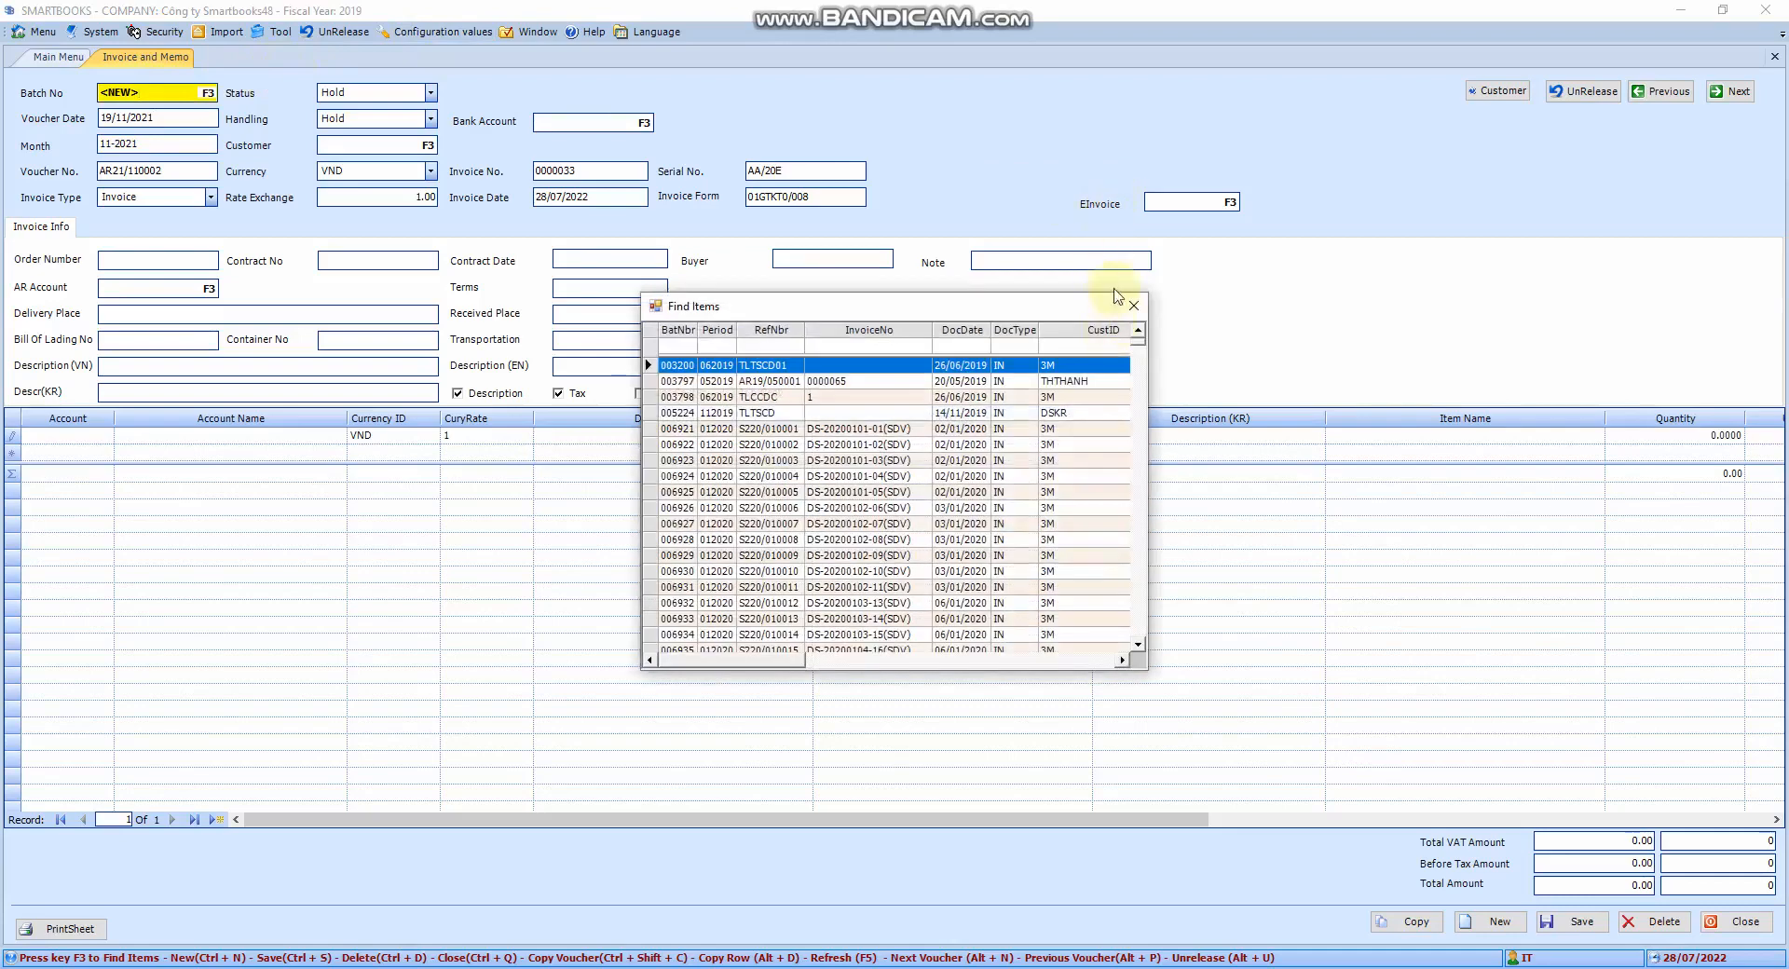
{"action": "left_click_drag", "start_coordinate": [1137, 343], "coordinate": [1128, 660]}
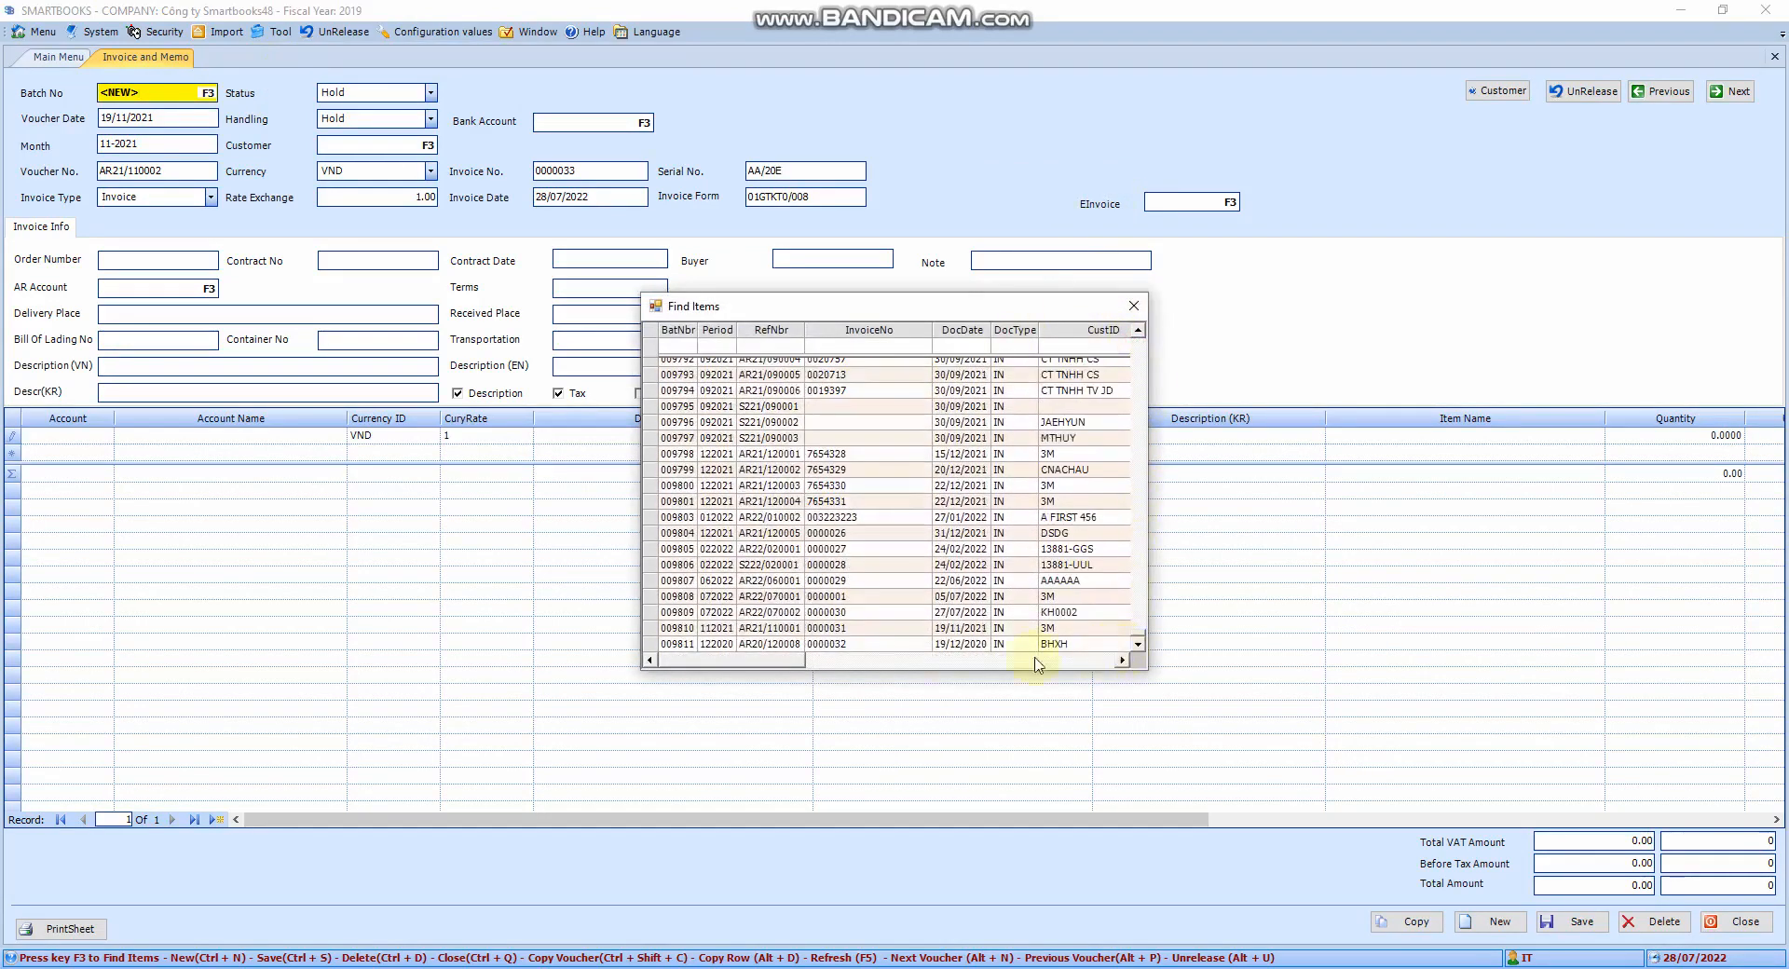
{"action": "double_click", "coordinate": [788, 567]}
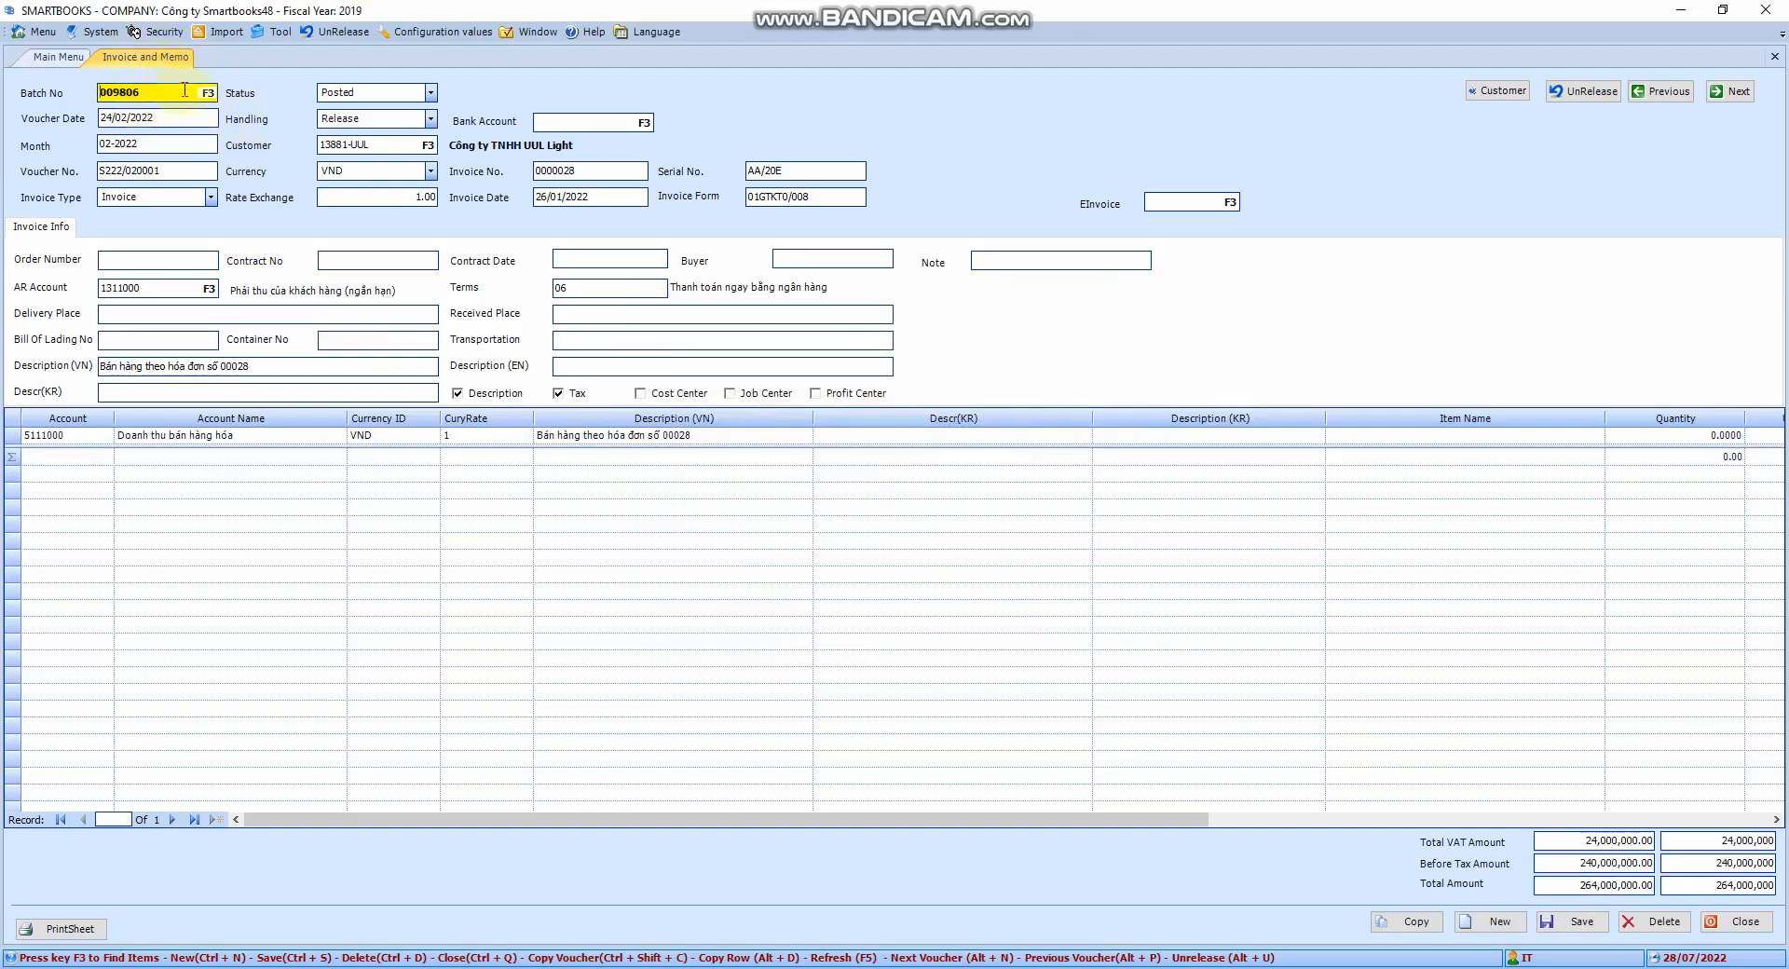
{"action": "key", "text": "F3"}
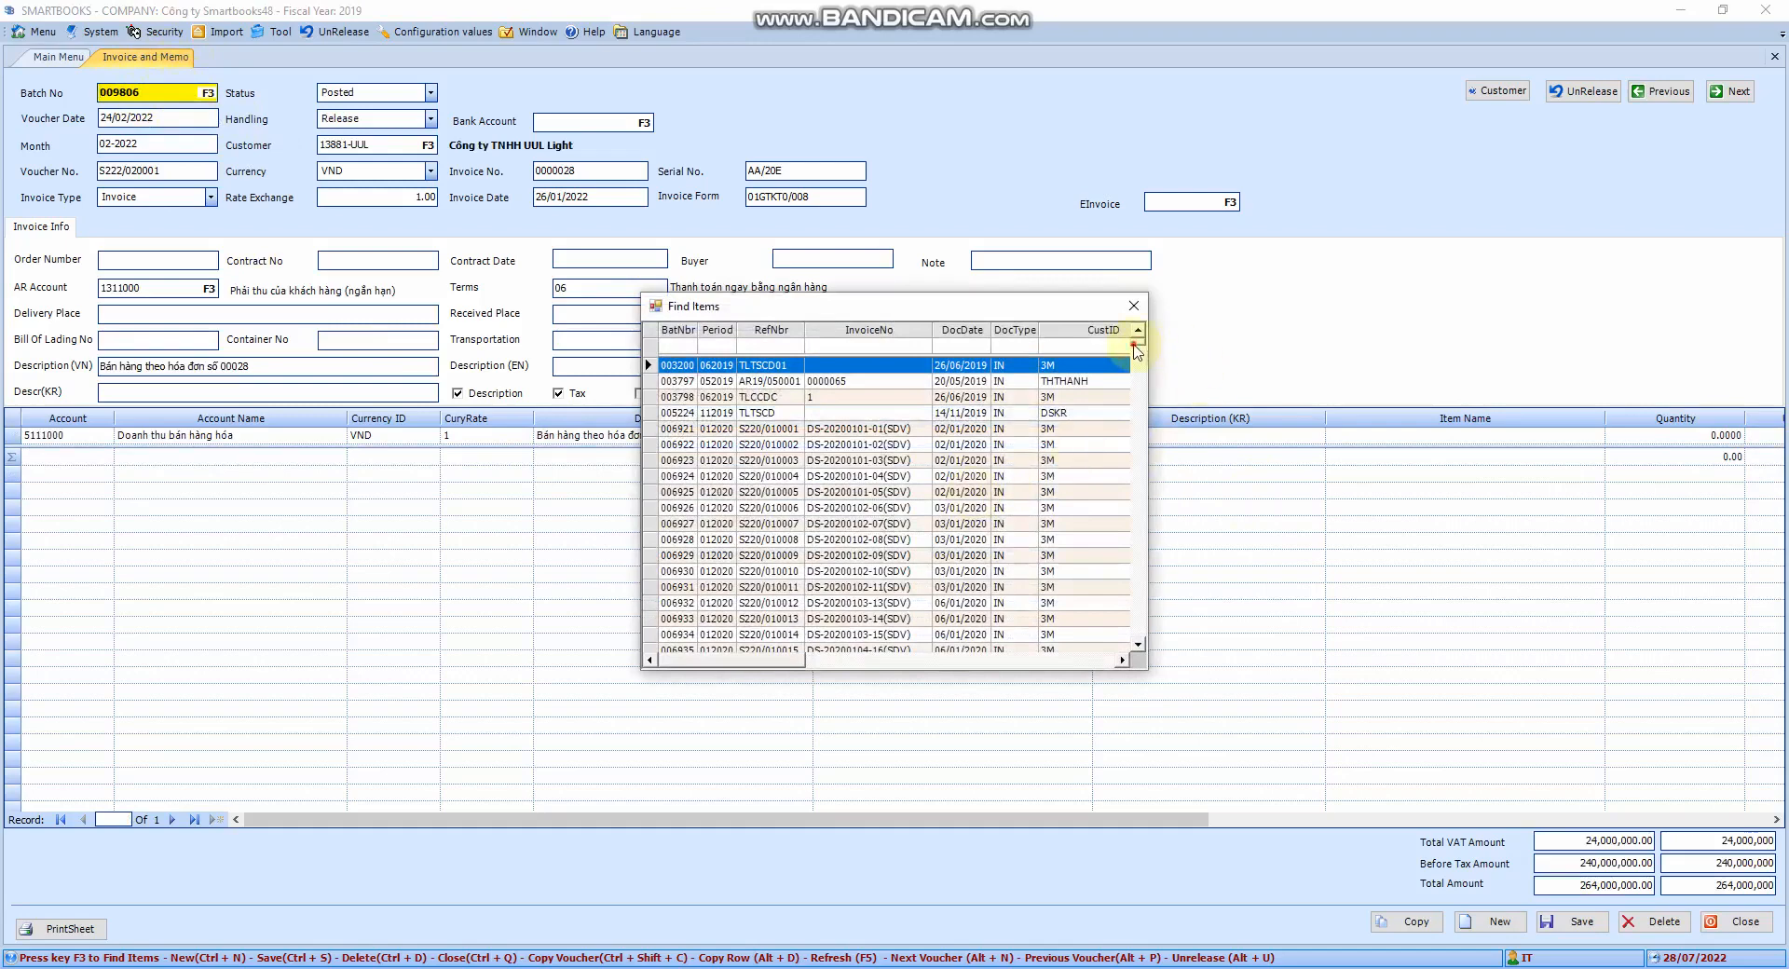
{"action": "mouse_move", "coordinate": [1137, 349]}
{"action": "left_mouse_down"}
{"action": "mouse_move", "coordinate": [1138, 571]}
{"action": "mouse_move", "coordinate": [1138, 336]}
{"action": "left_mouse_up"}
{"action": "left_click", "coordinate": [1133, 306]}
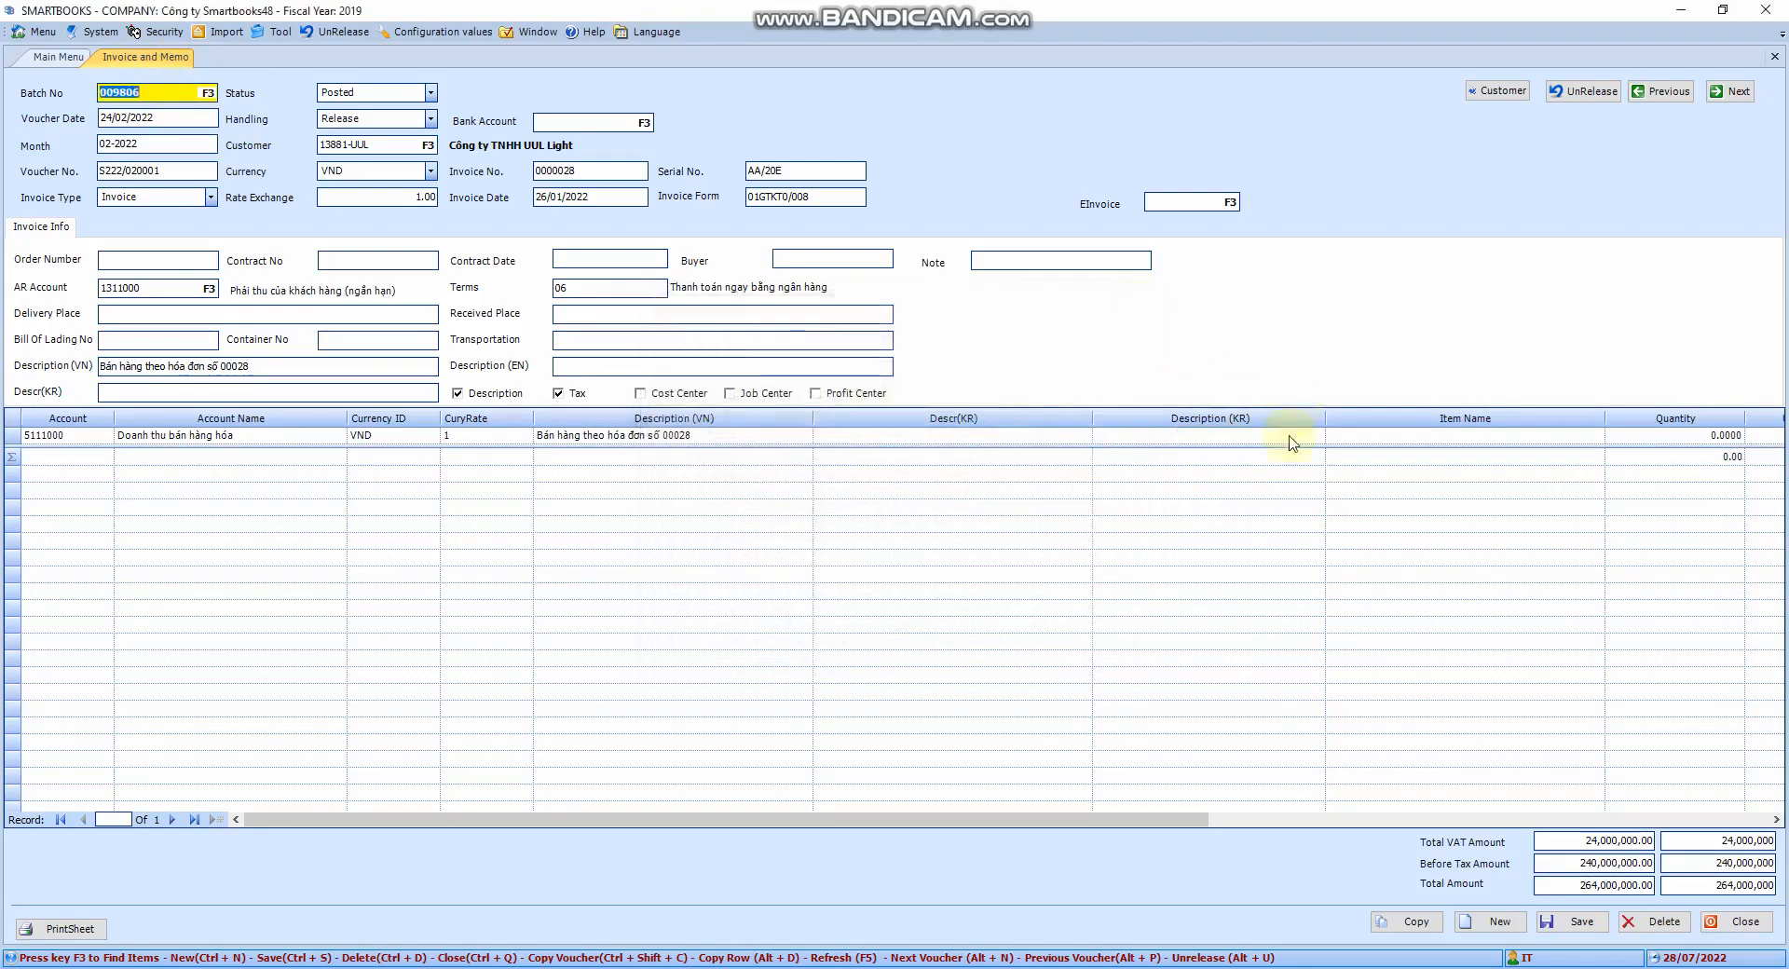
{"action": "left_click", "coordinate": [1416, 923]}
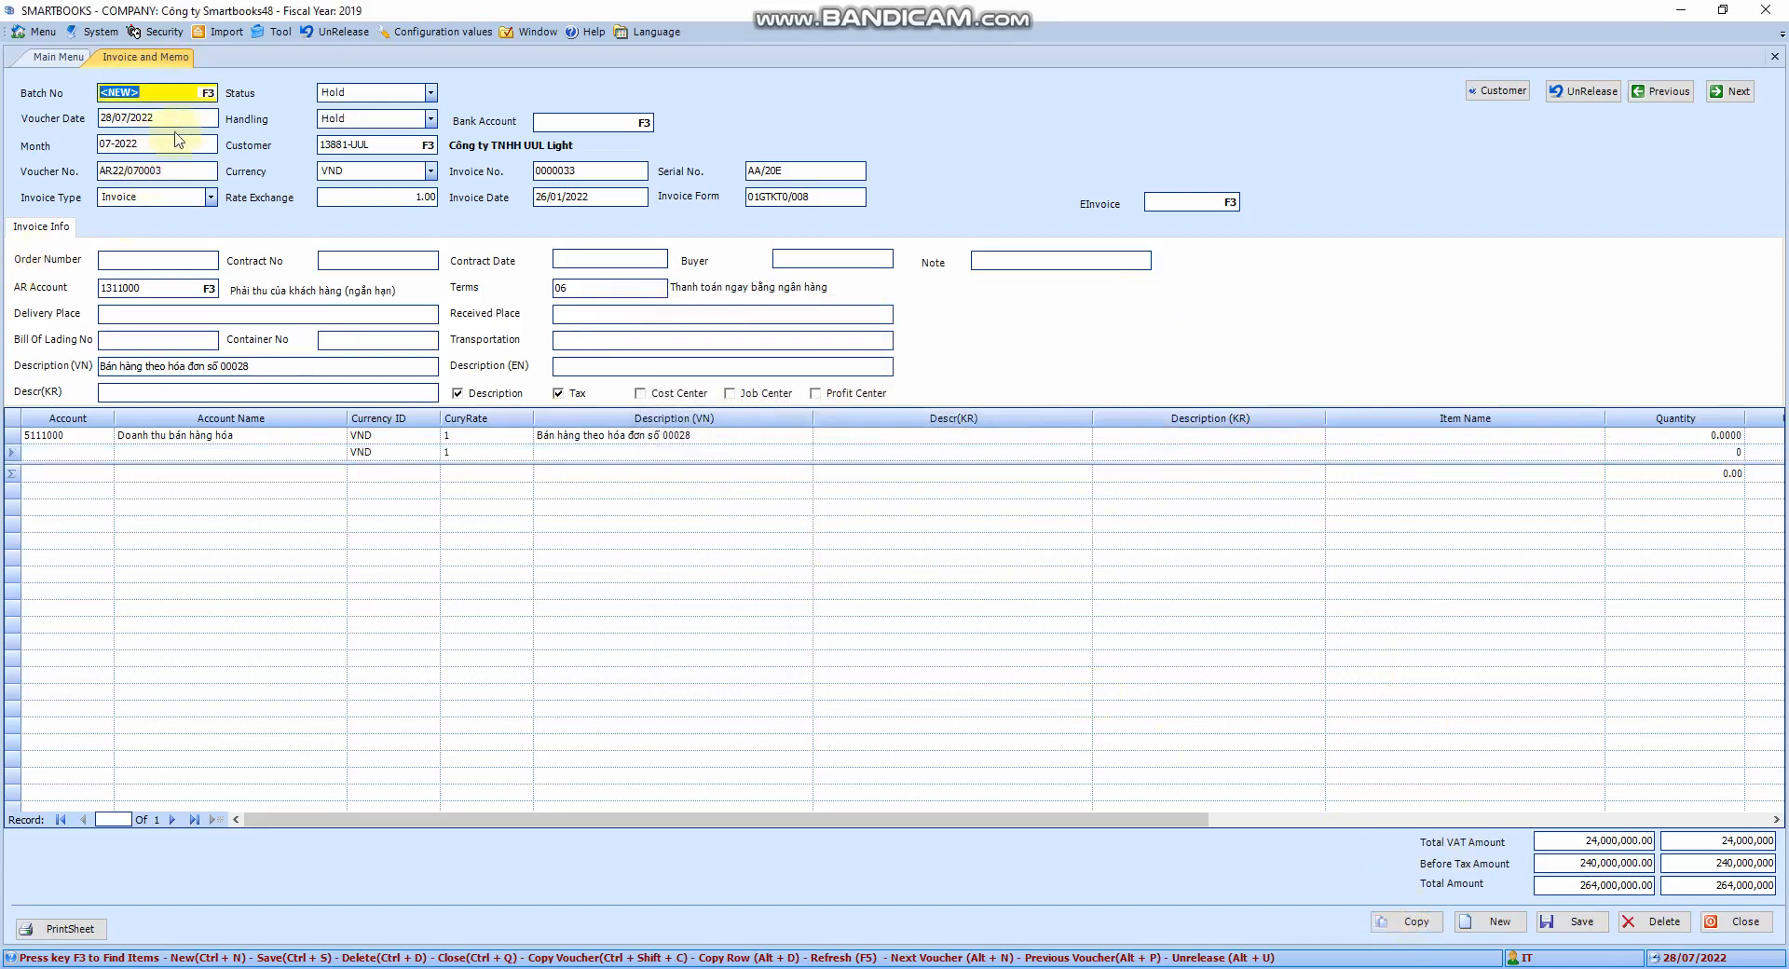
Redate the copied voucher to 19/11/2021, making its number AR21/110002
{"action": "left_click", "coordinate": [127, 115]}
{"action": "type", "text": "1"}
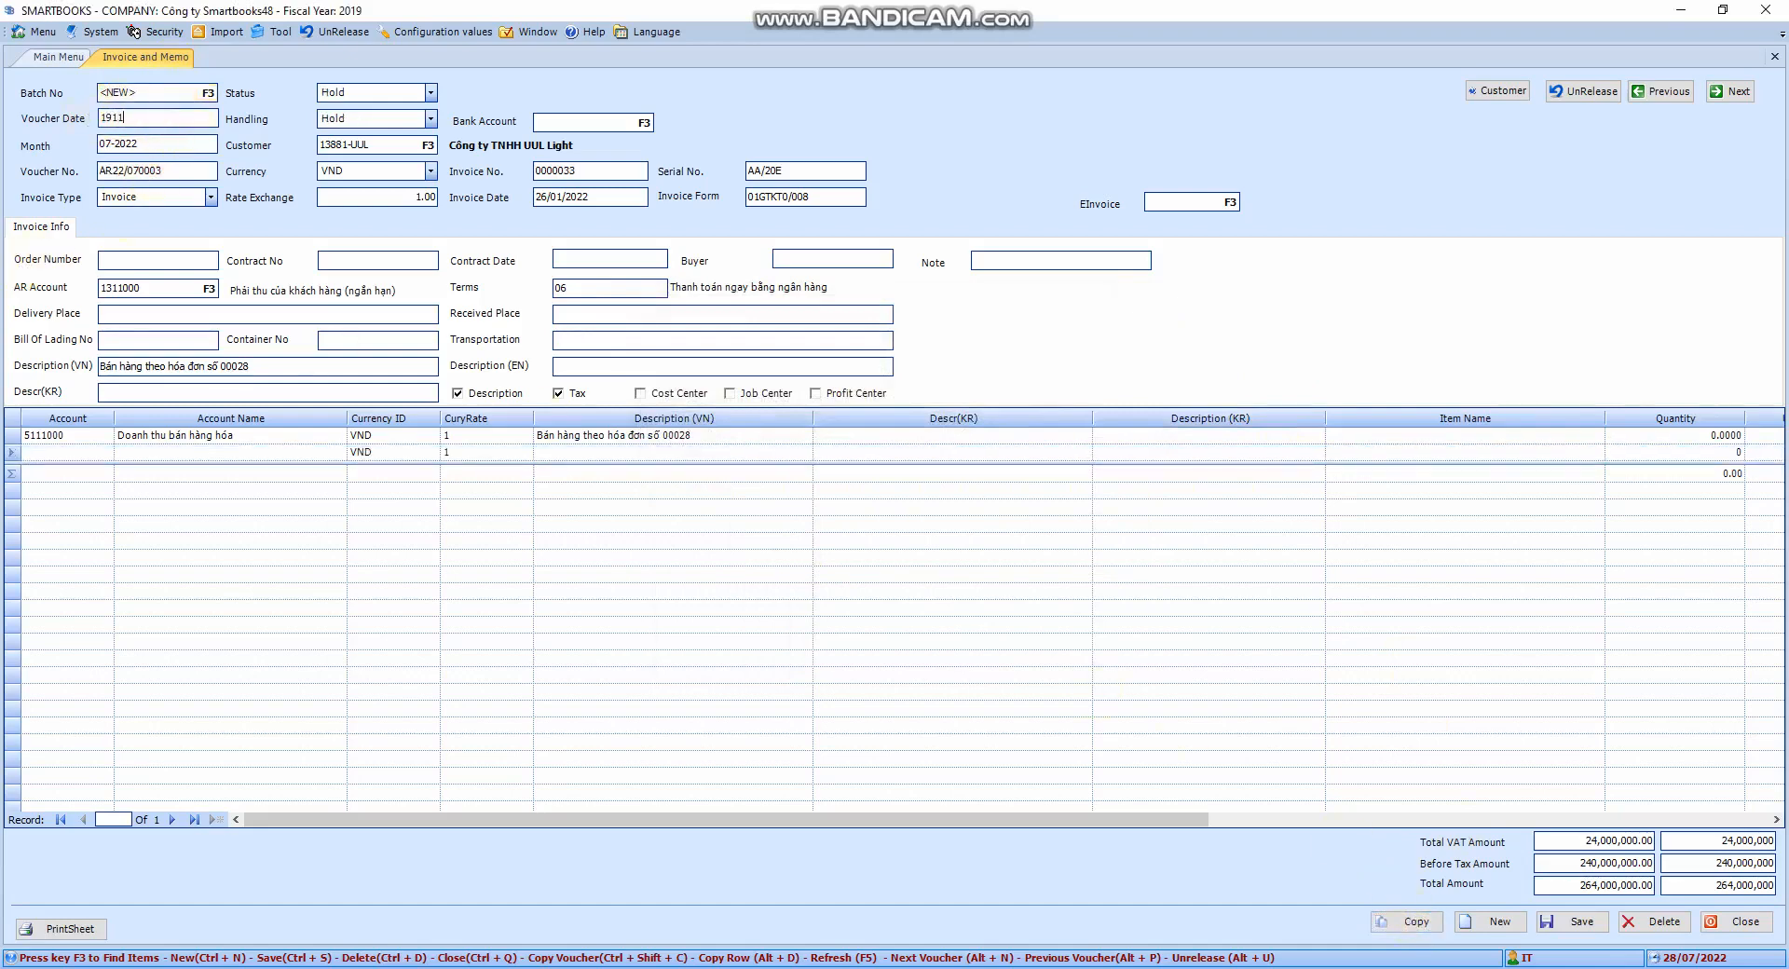
{"action": "type", "text": "9/11/2021"}
{"action": "key", "text": "Return"}
{"action": "key", "text": "Return"}
{"action": "left_click", "coordinate": [193, 139]}
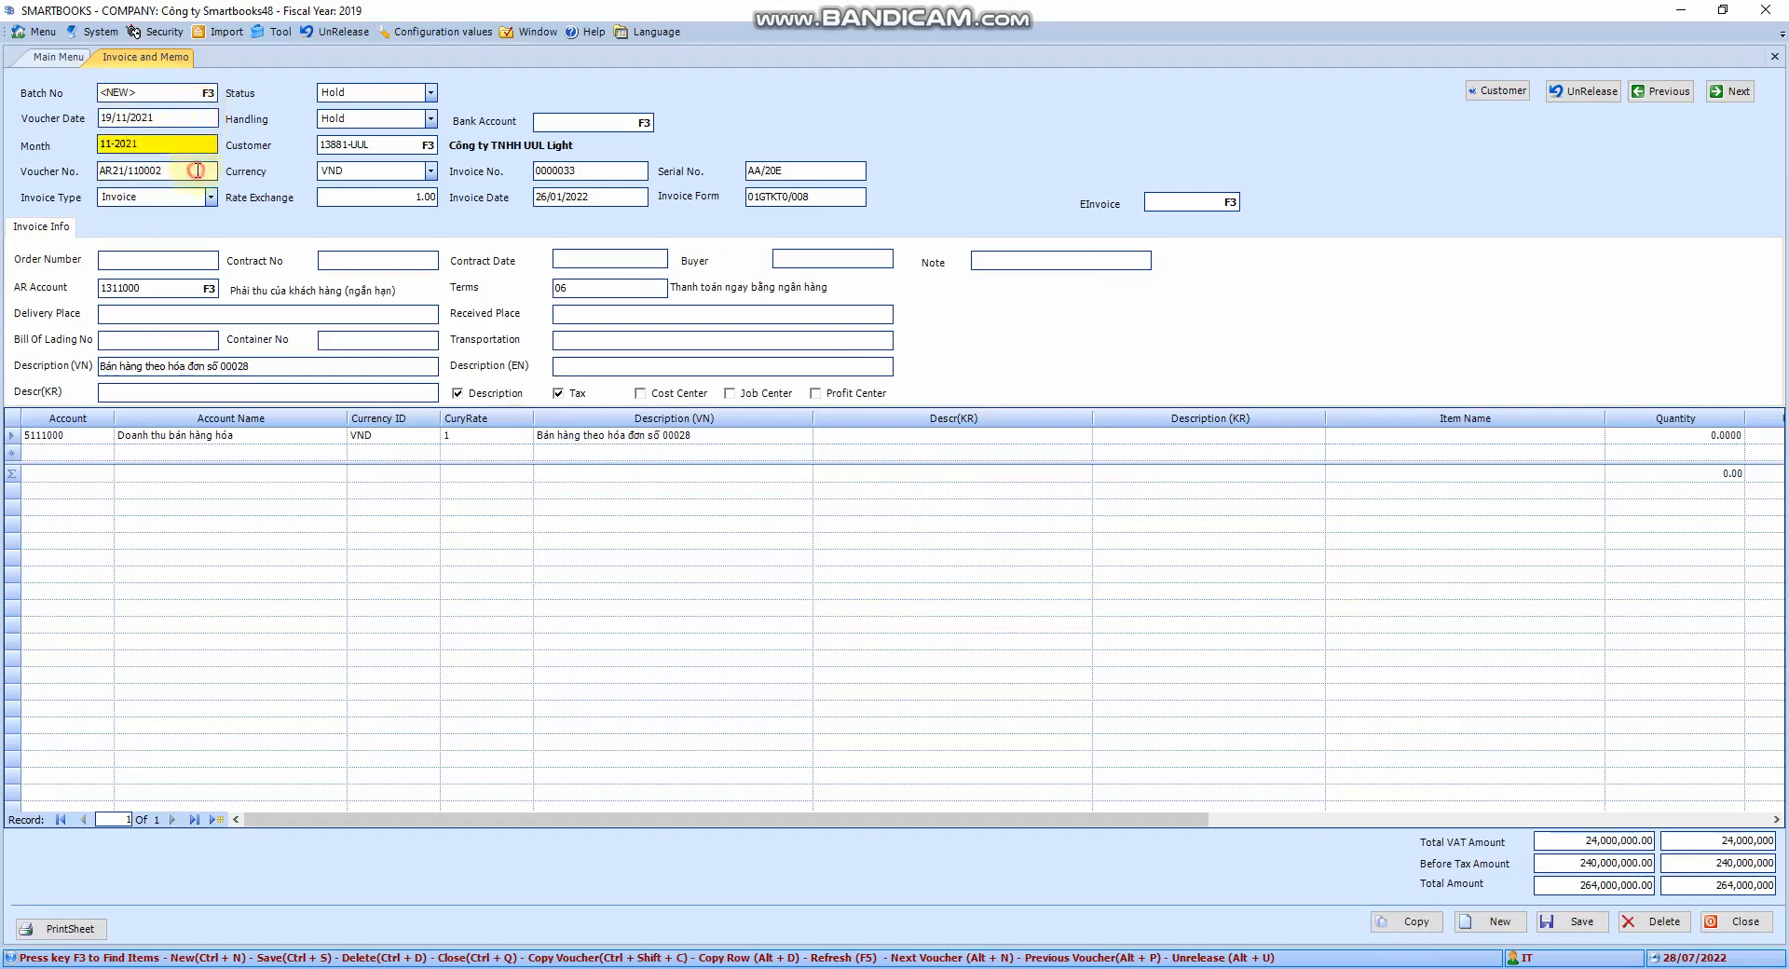
{"action": "left_click", "coordinate": [197, 170]}
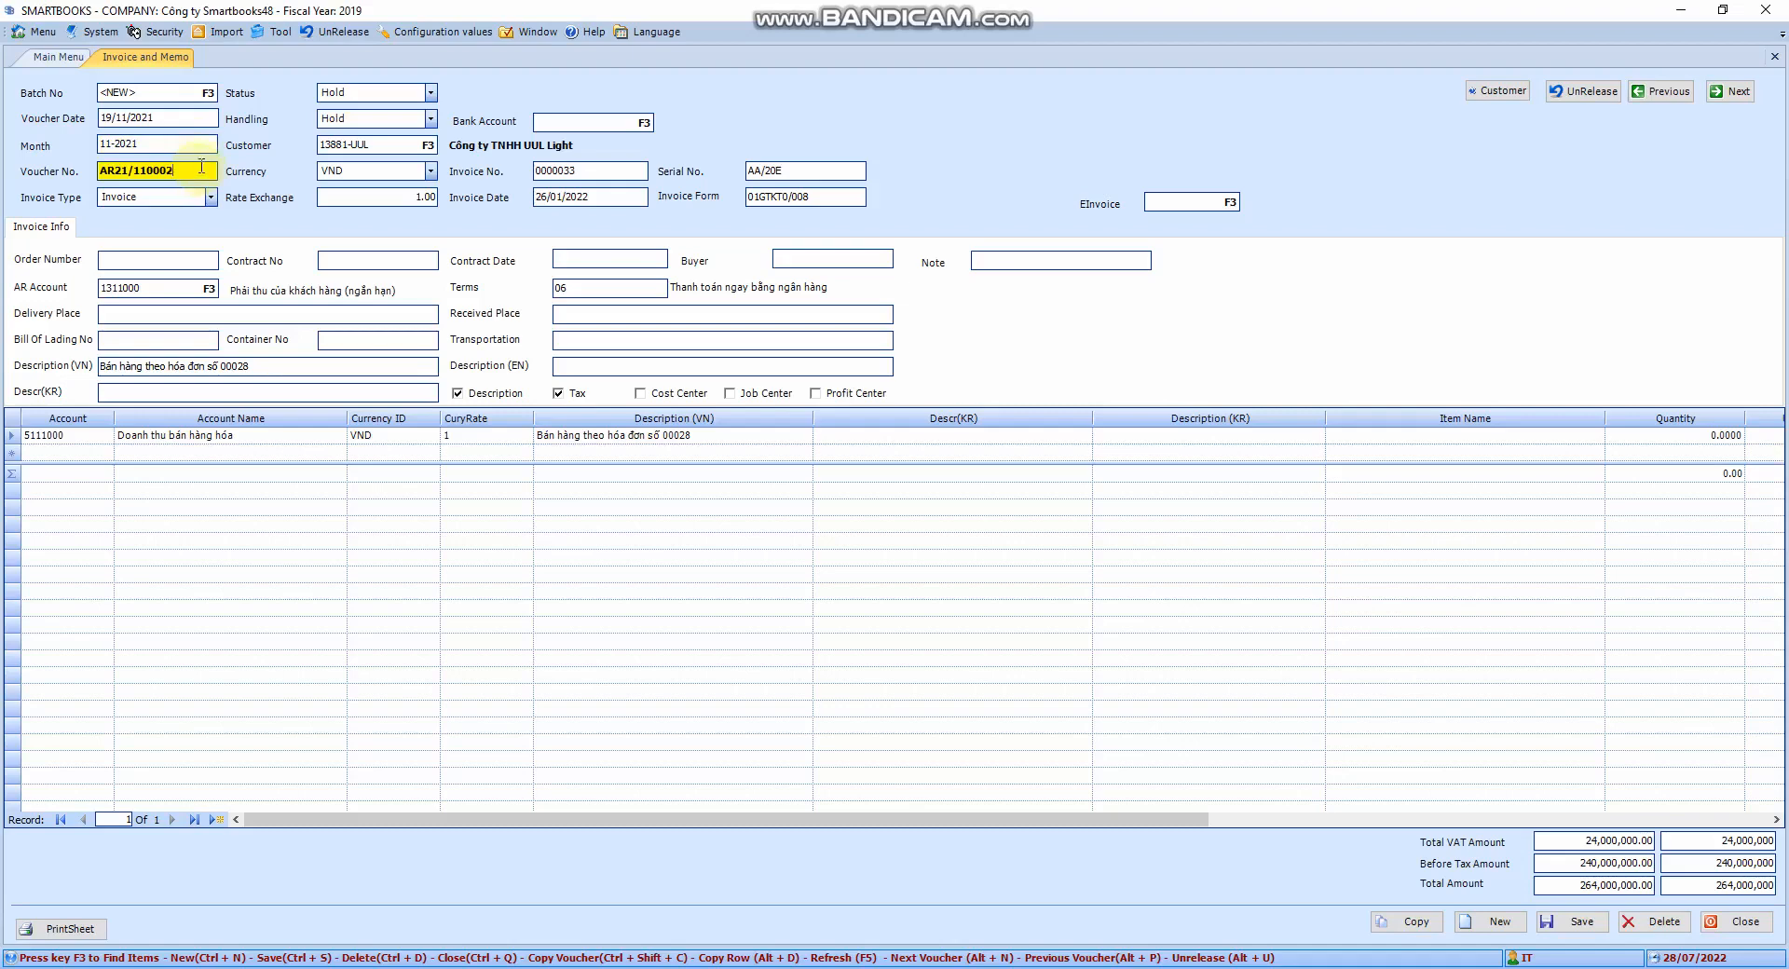
Inspect voucher number AR21/110002, then finish the voucher and start a blank one
{"action": "left_click_drag", "start_coordinate": [201, 166], "coordinate": [99, 160]}
{"action": "left_click", "coordinate": [183, 167]}
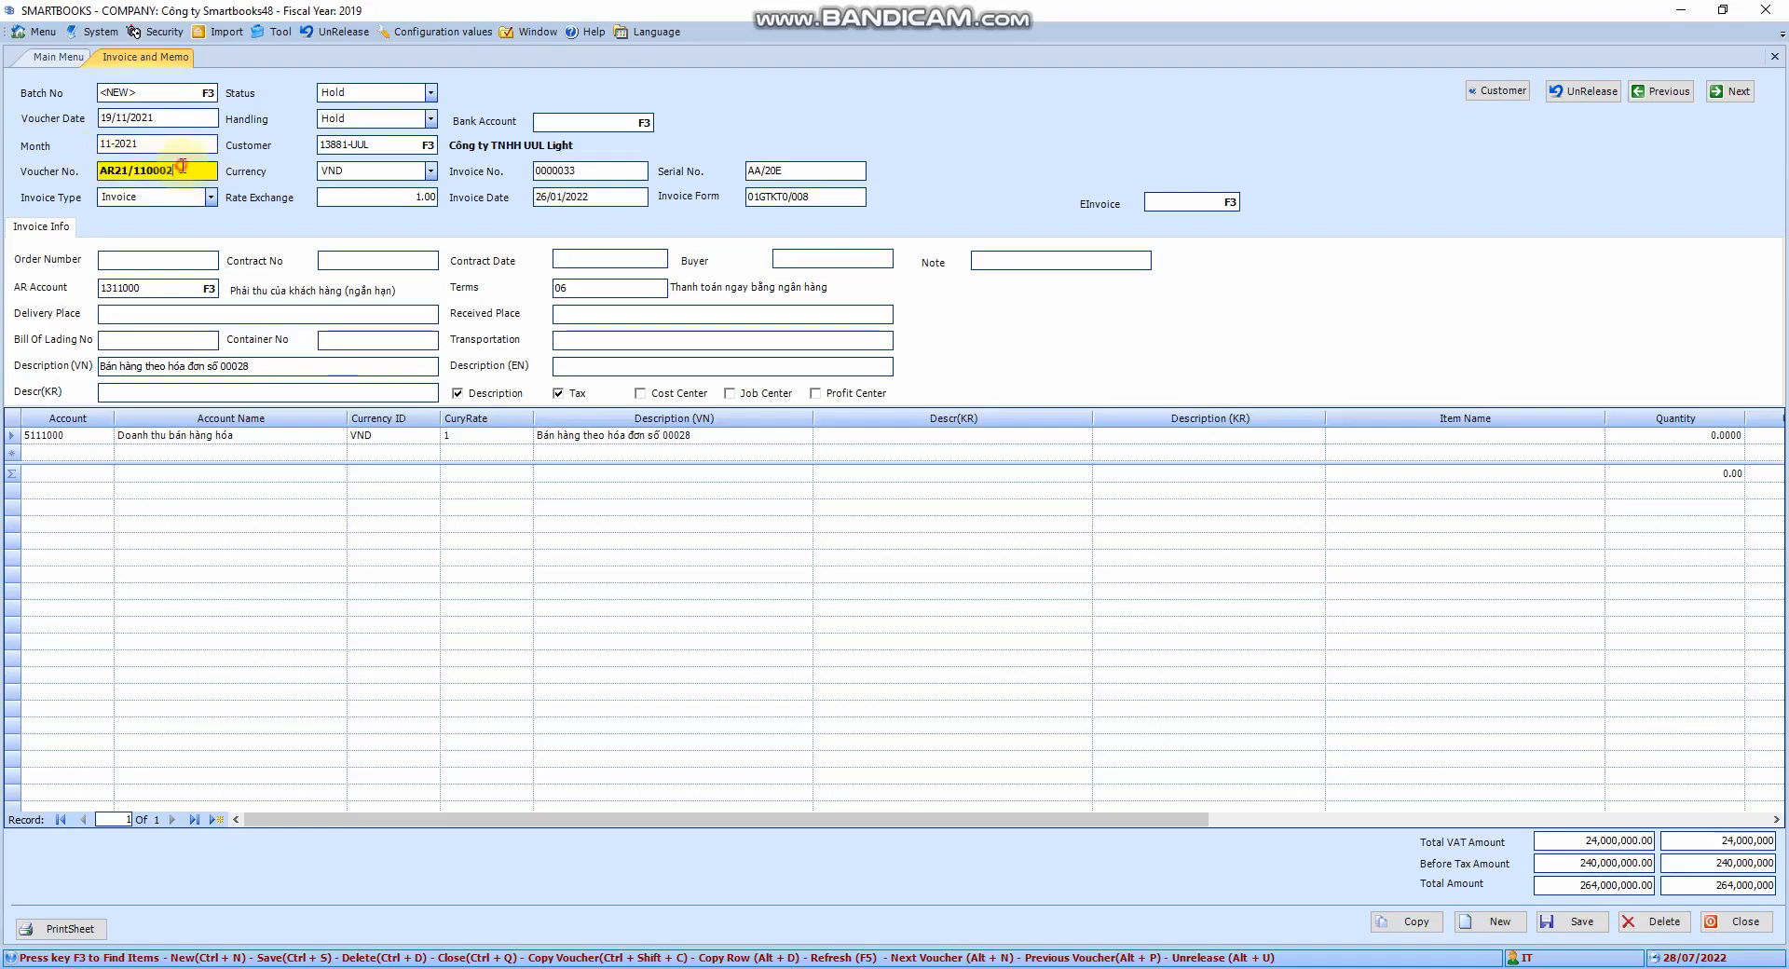
{"action": "double_click", "coordinate": [183, 166]}
{"action": "left_click", "coordinate": [181, 169]}
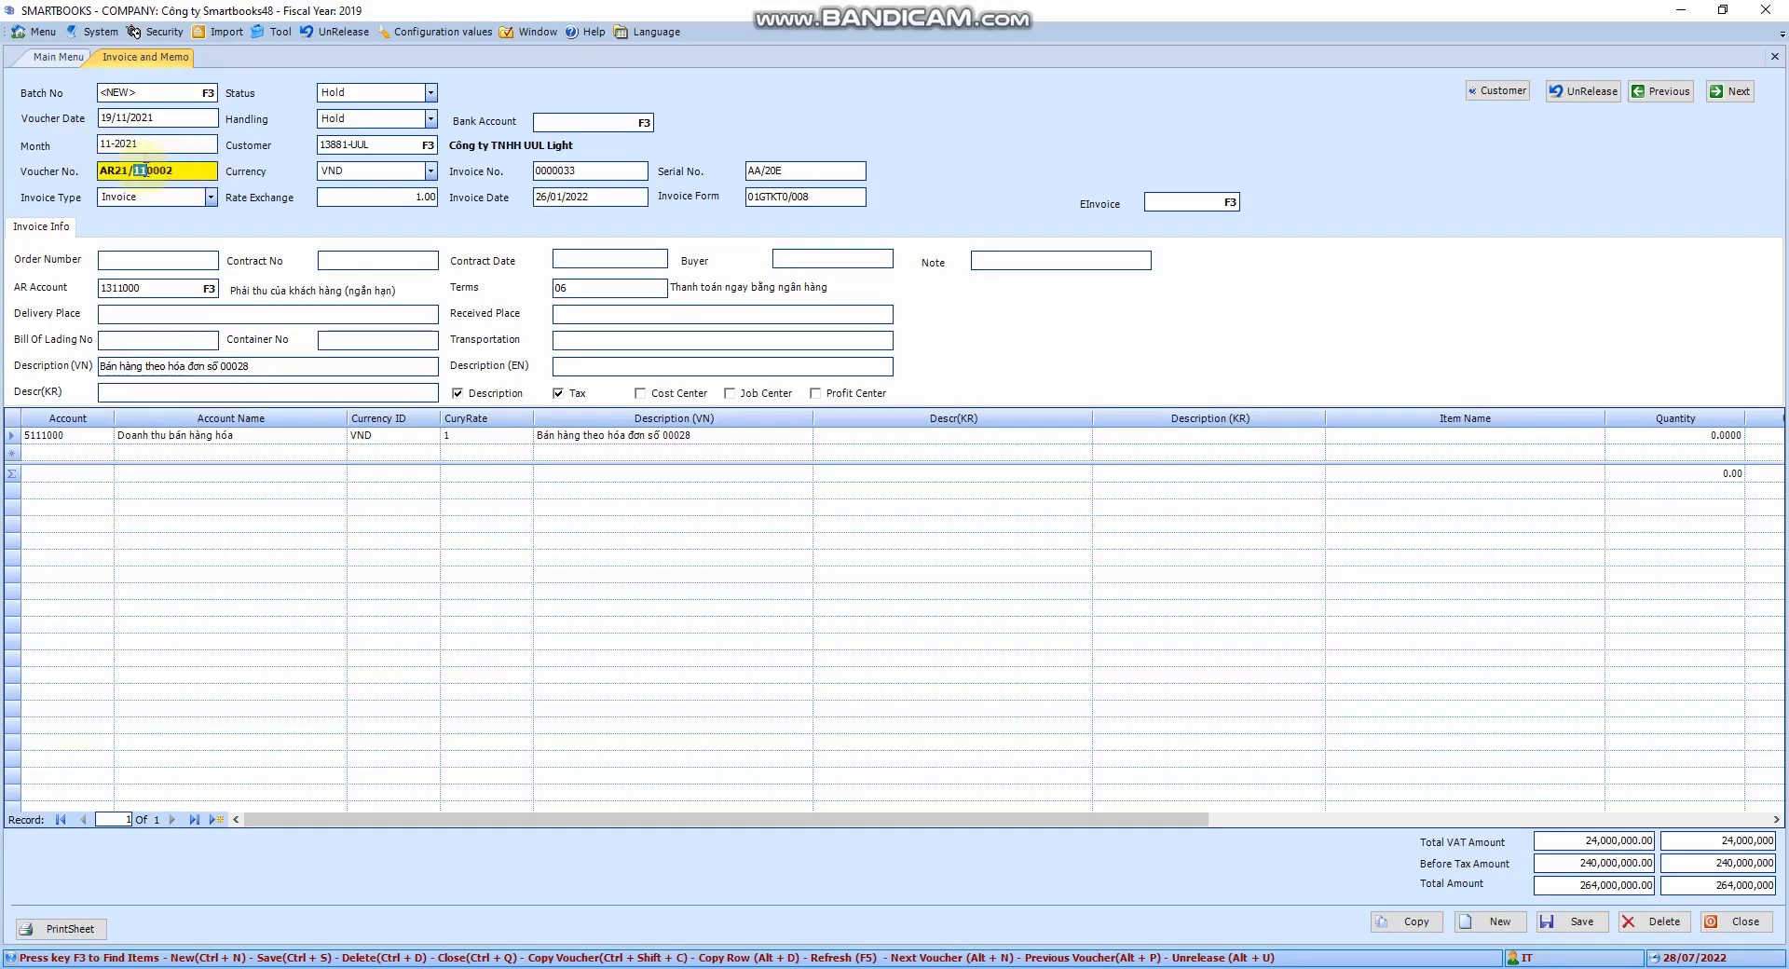
{"action": "left_click_drag", "start_coordinate": [129, 170], "coordinate": [117, 170]}
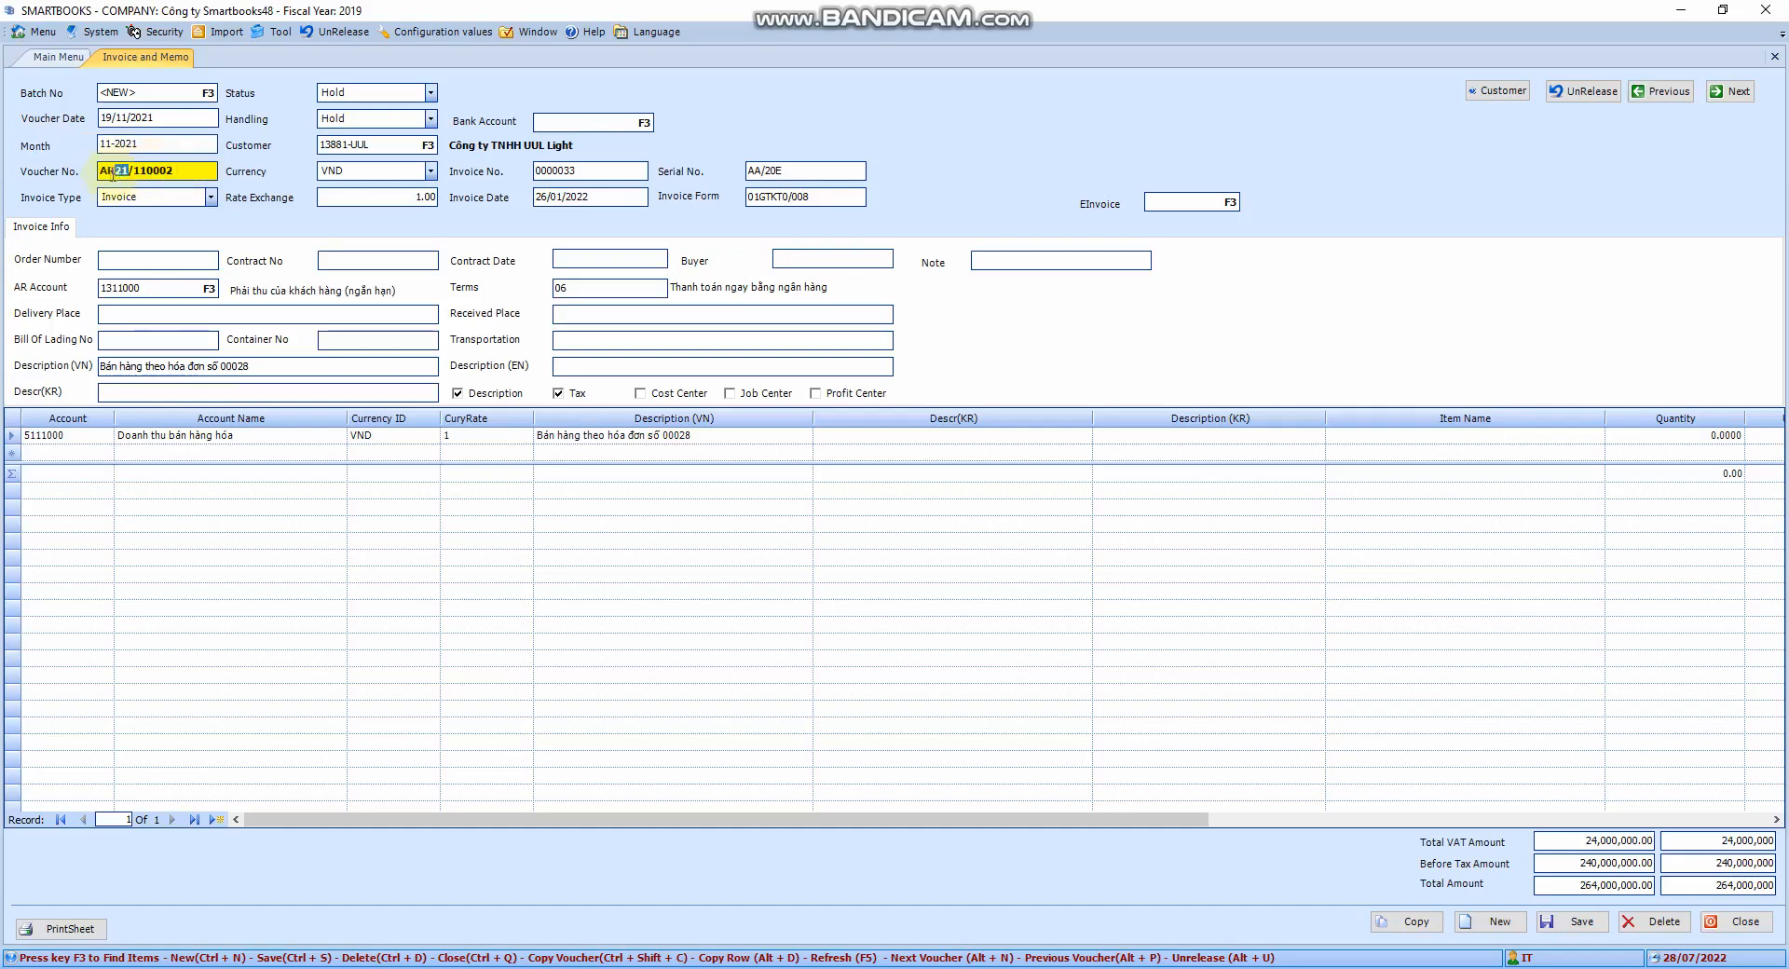
{"action": "double_click", "coordinate": [106, 174]}
{"action": "left_click", "coordinate": [197, 170]}
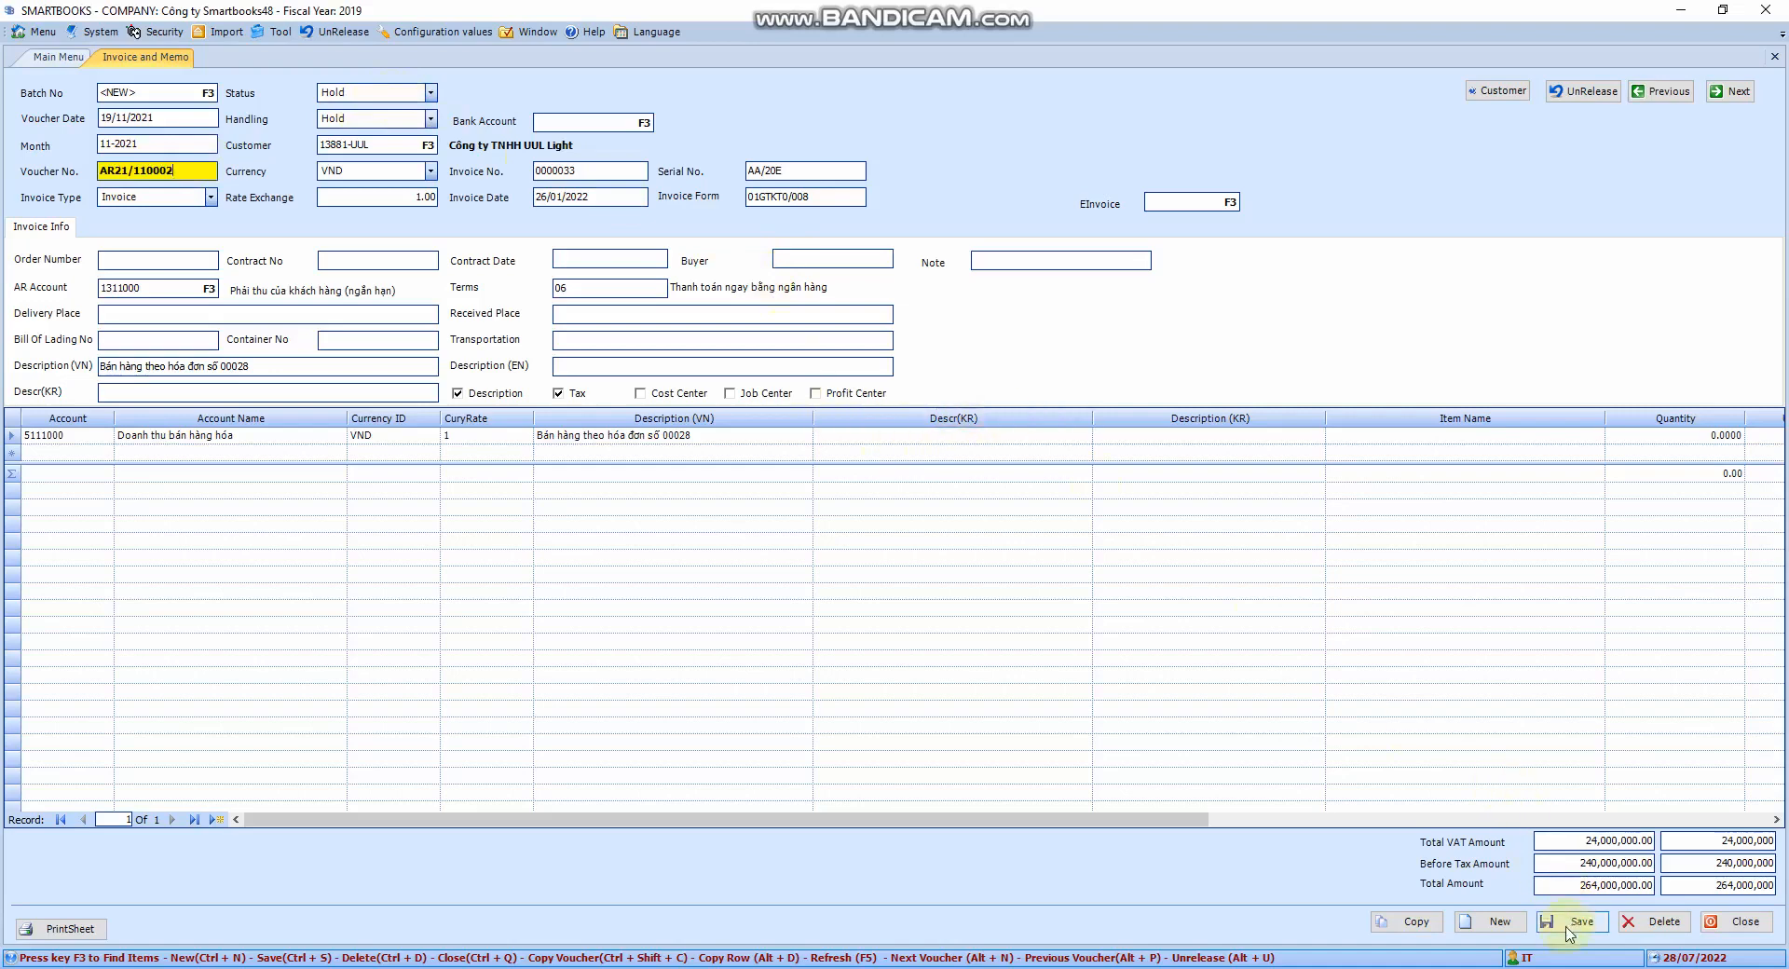
{"action": "left_click", "coordinate": [1498, 925]}
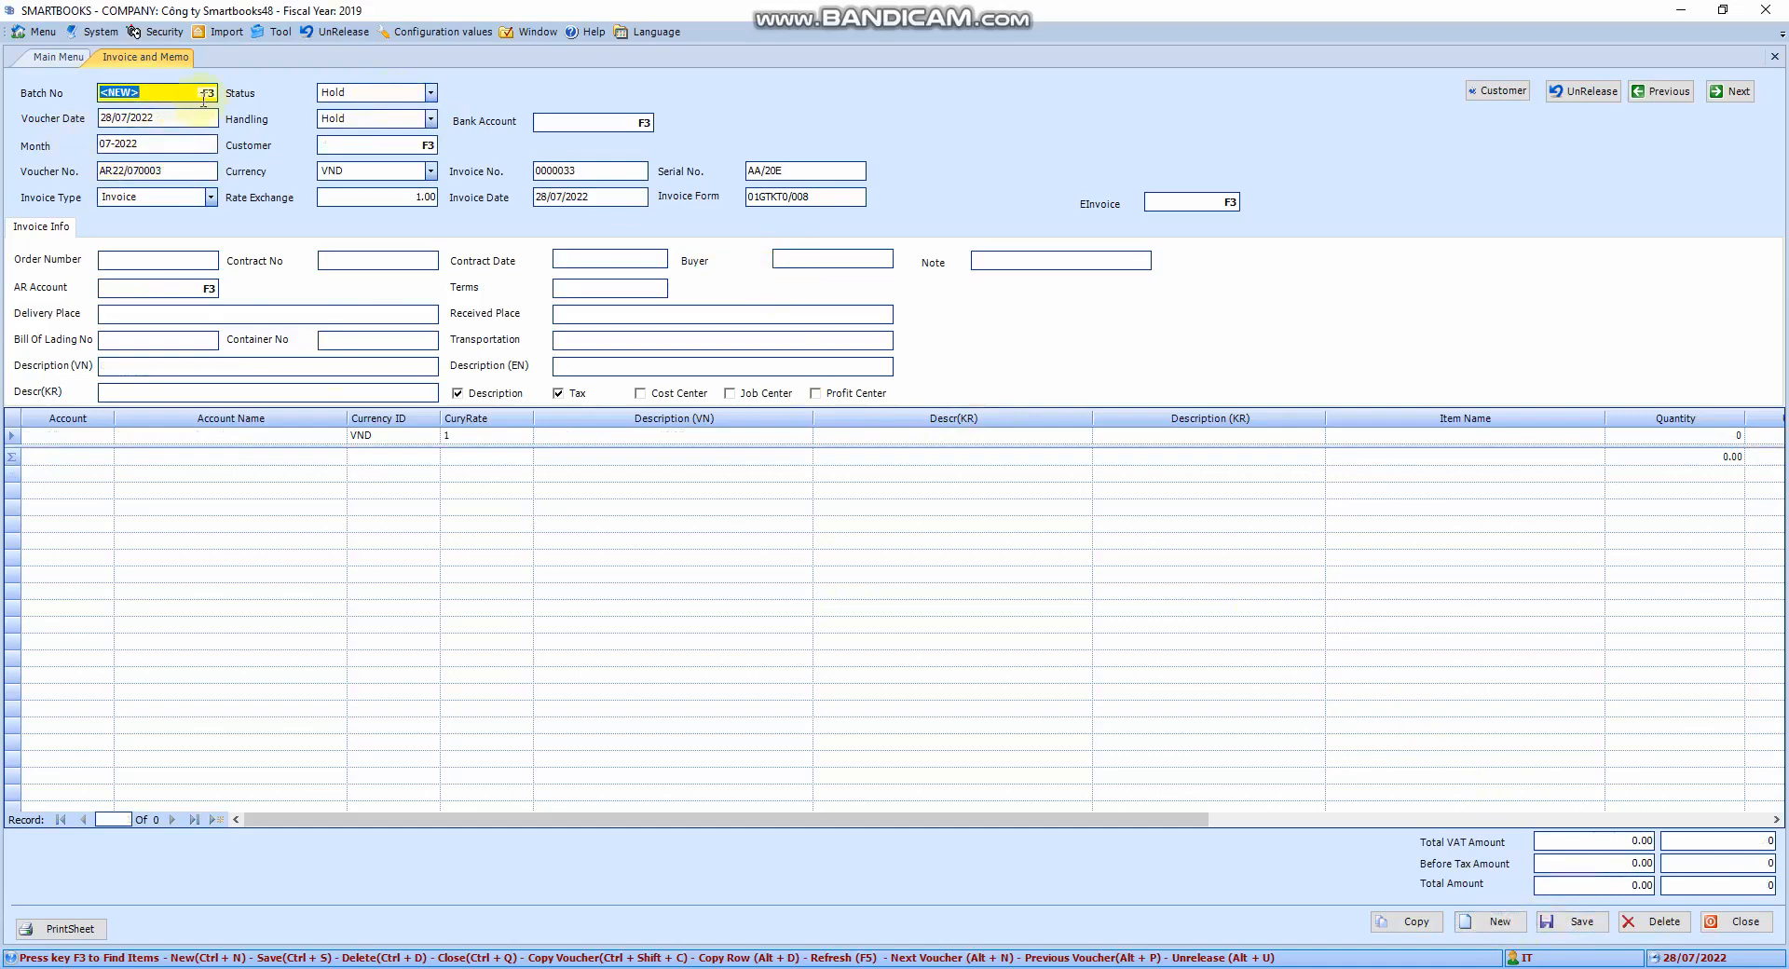
Set the invoice customer to Cong ty ABCD via a 'KH' lookup, keeping VND currency
{"action": "key", "text": "Tab"}
{"action": "key", "text": "Tab"}
{"action": "key", "text": "Tab"}
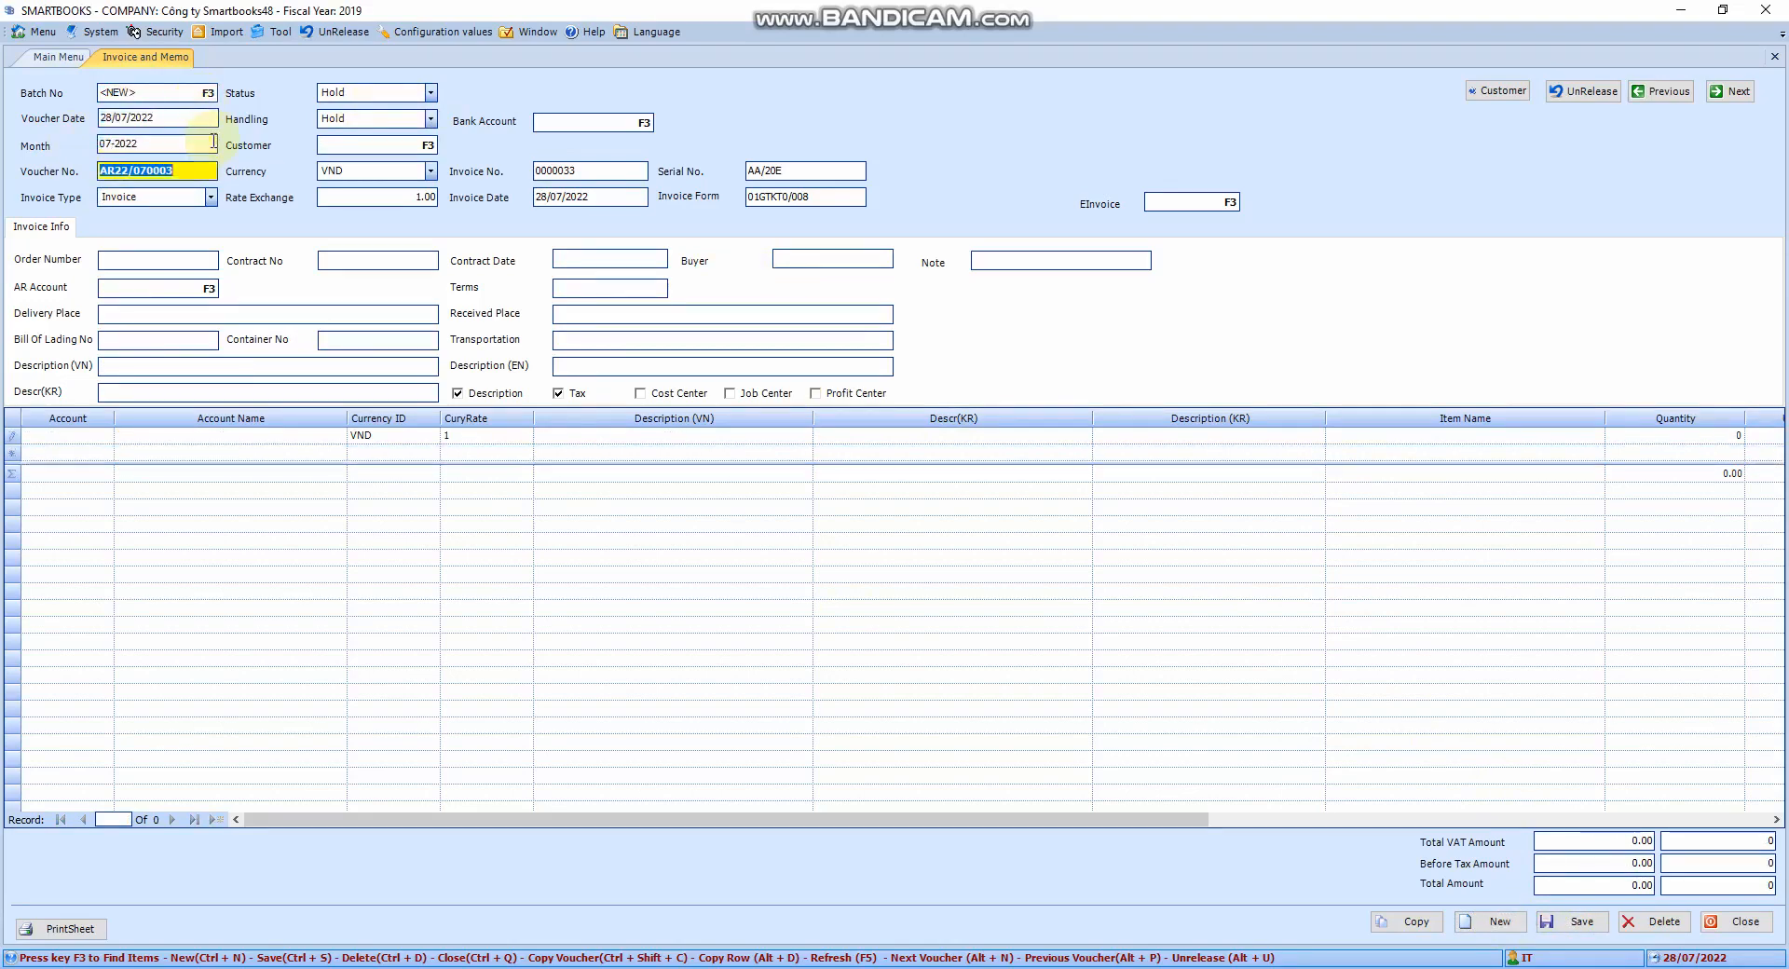
{"action": "key", "text": "Tab"}
{"action": "key", "text": "Tab"}
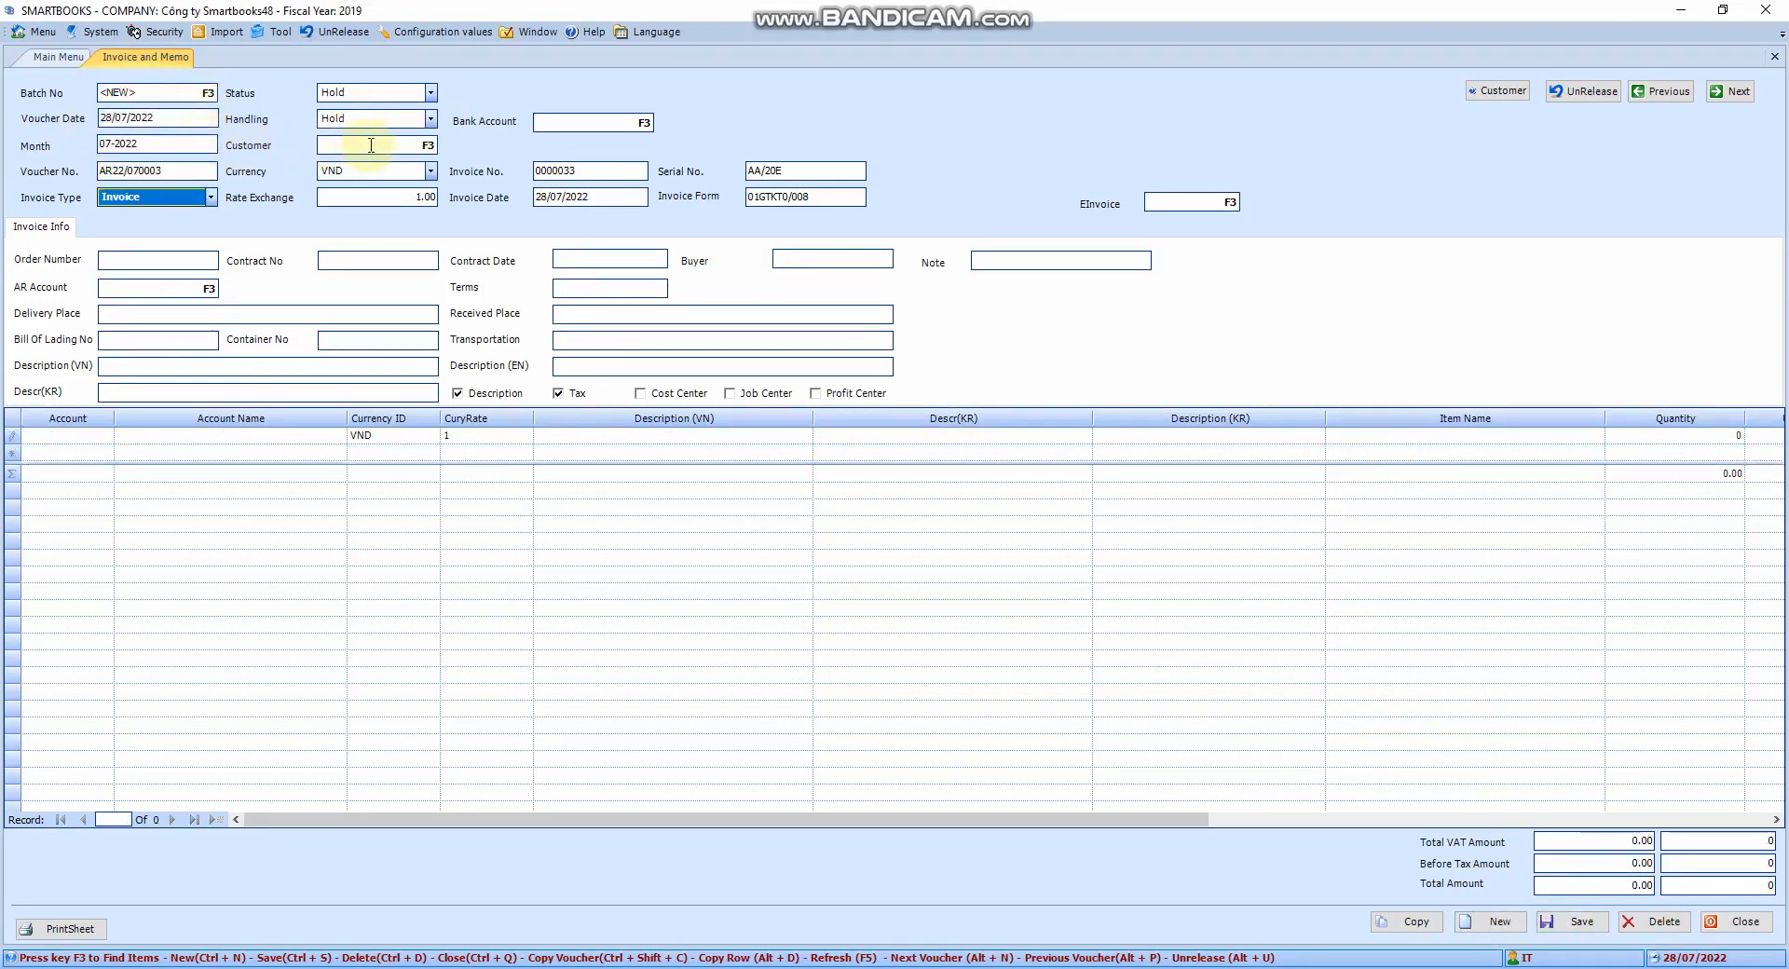
{"action": "left_click", "coordinate": [425, 145]}
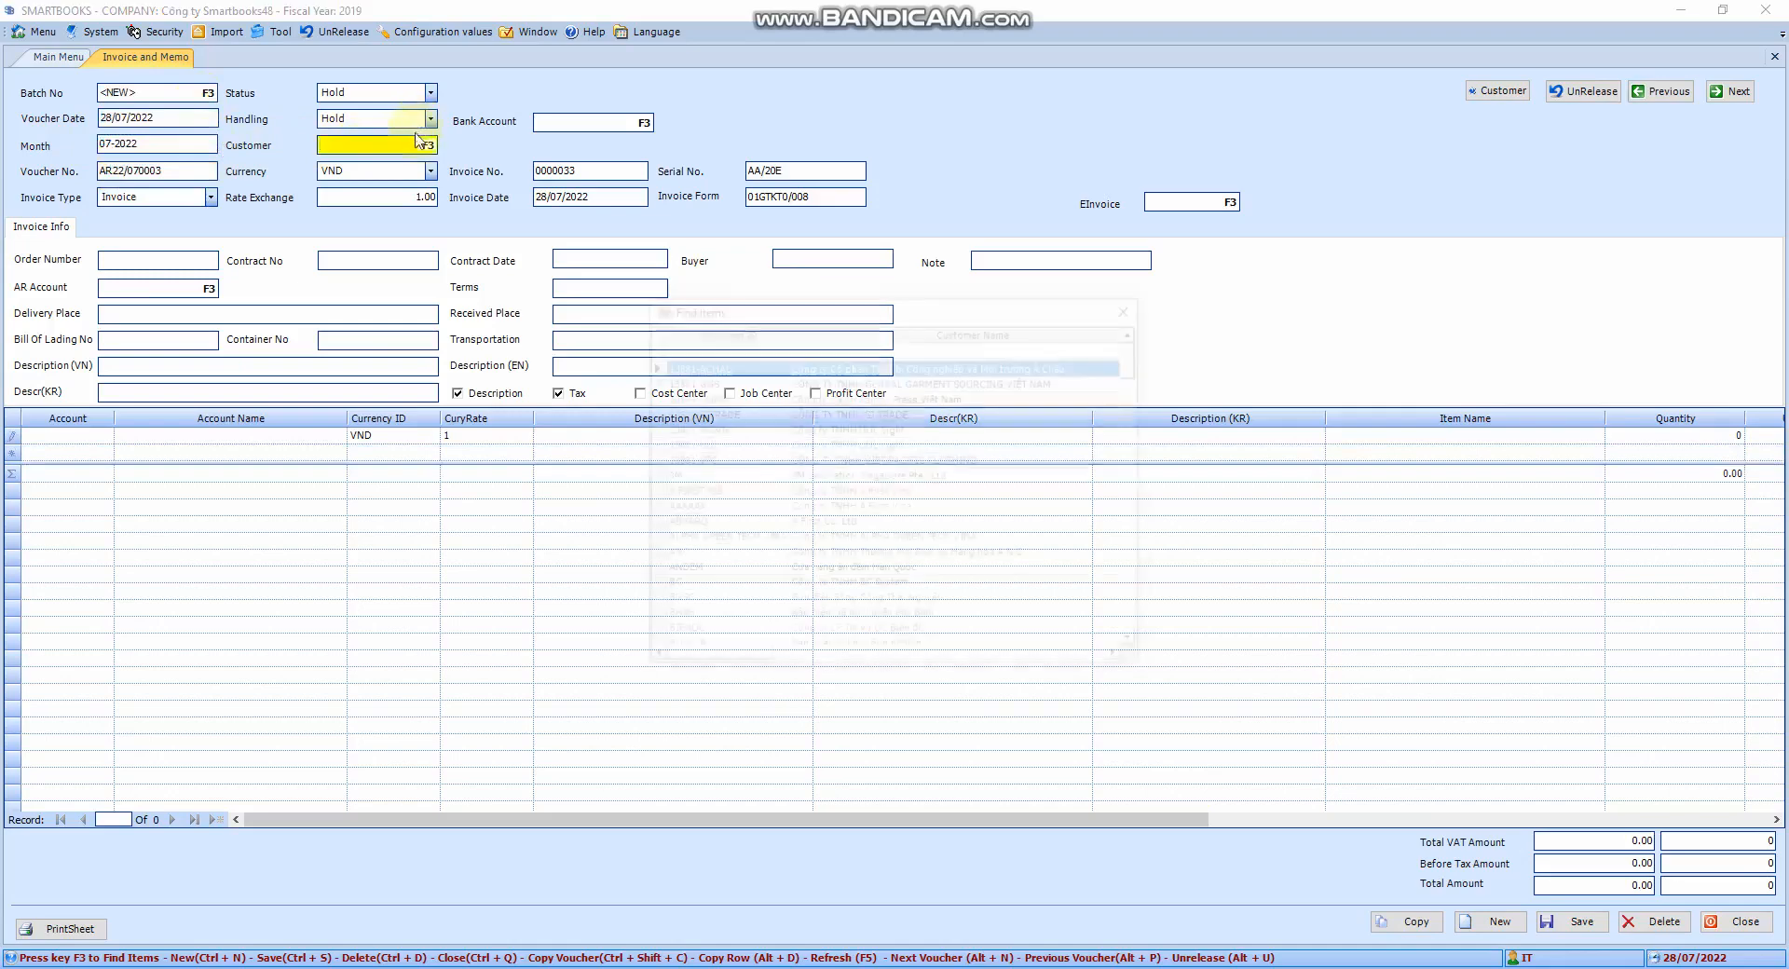
{"action": "type", "text": "KH"}
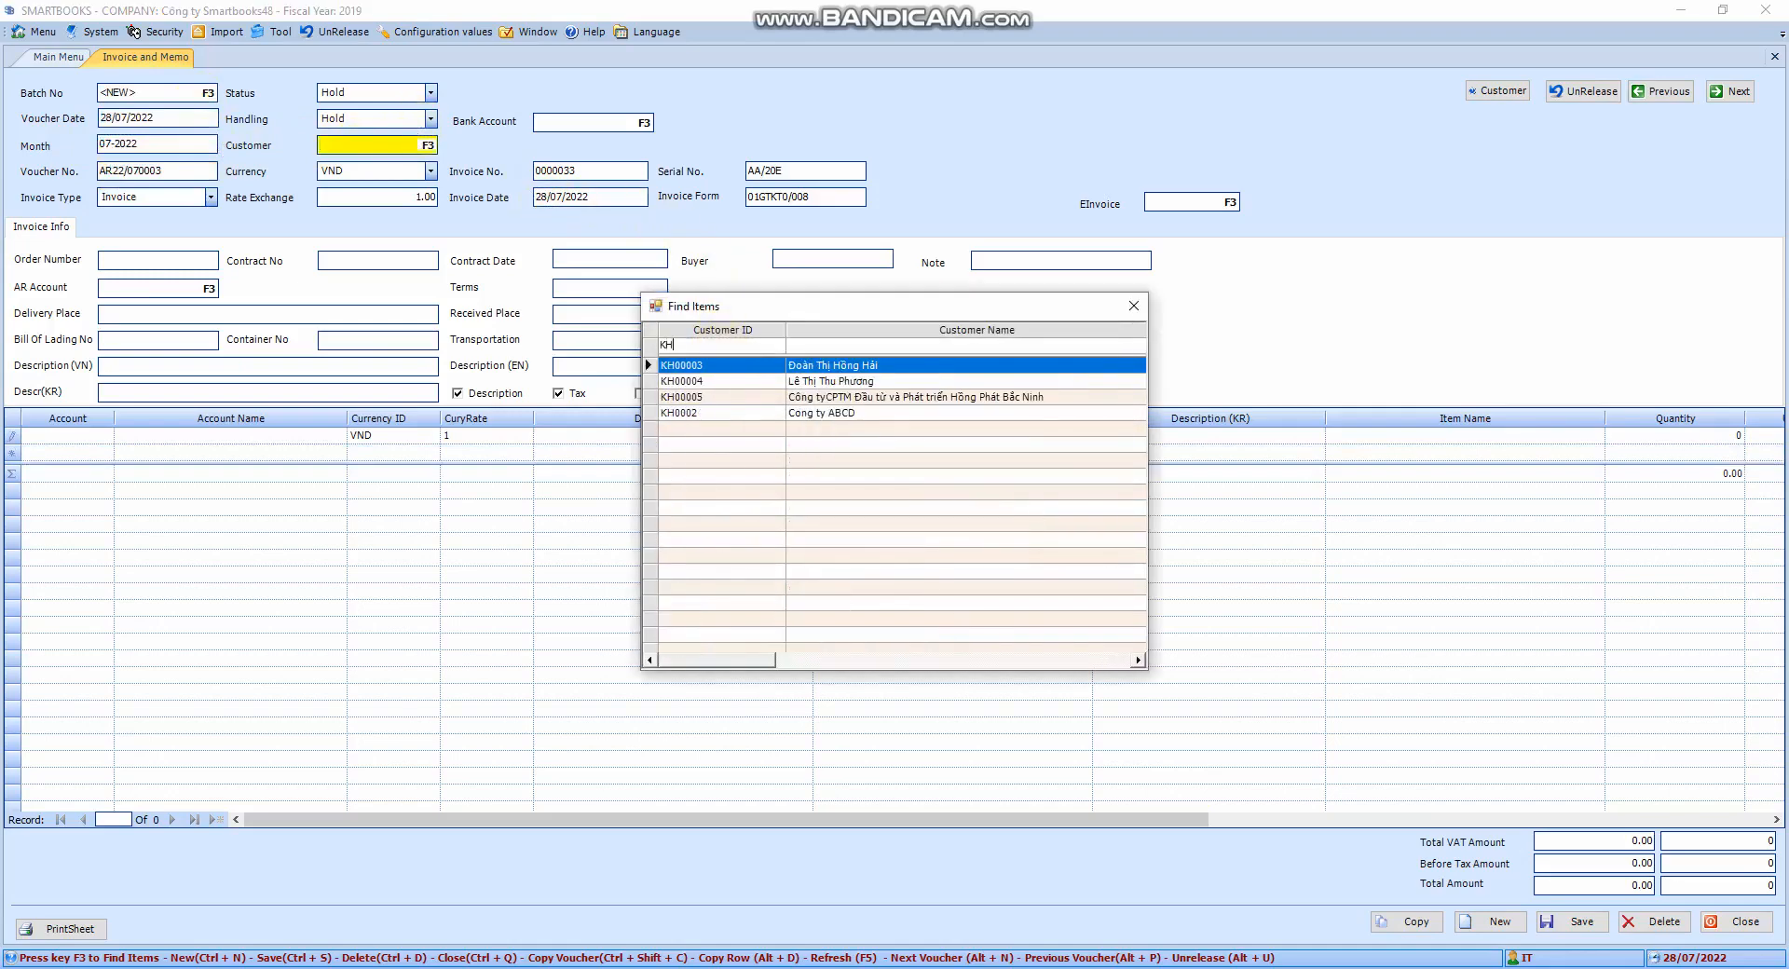
{"action": "left_click", "coordinate": [680, 413]}
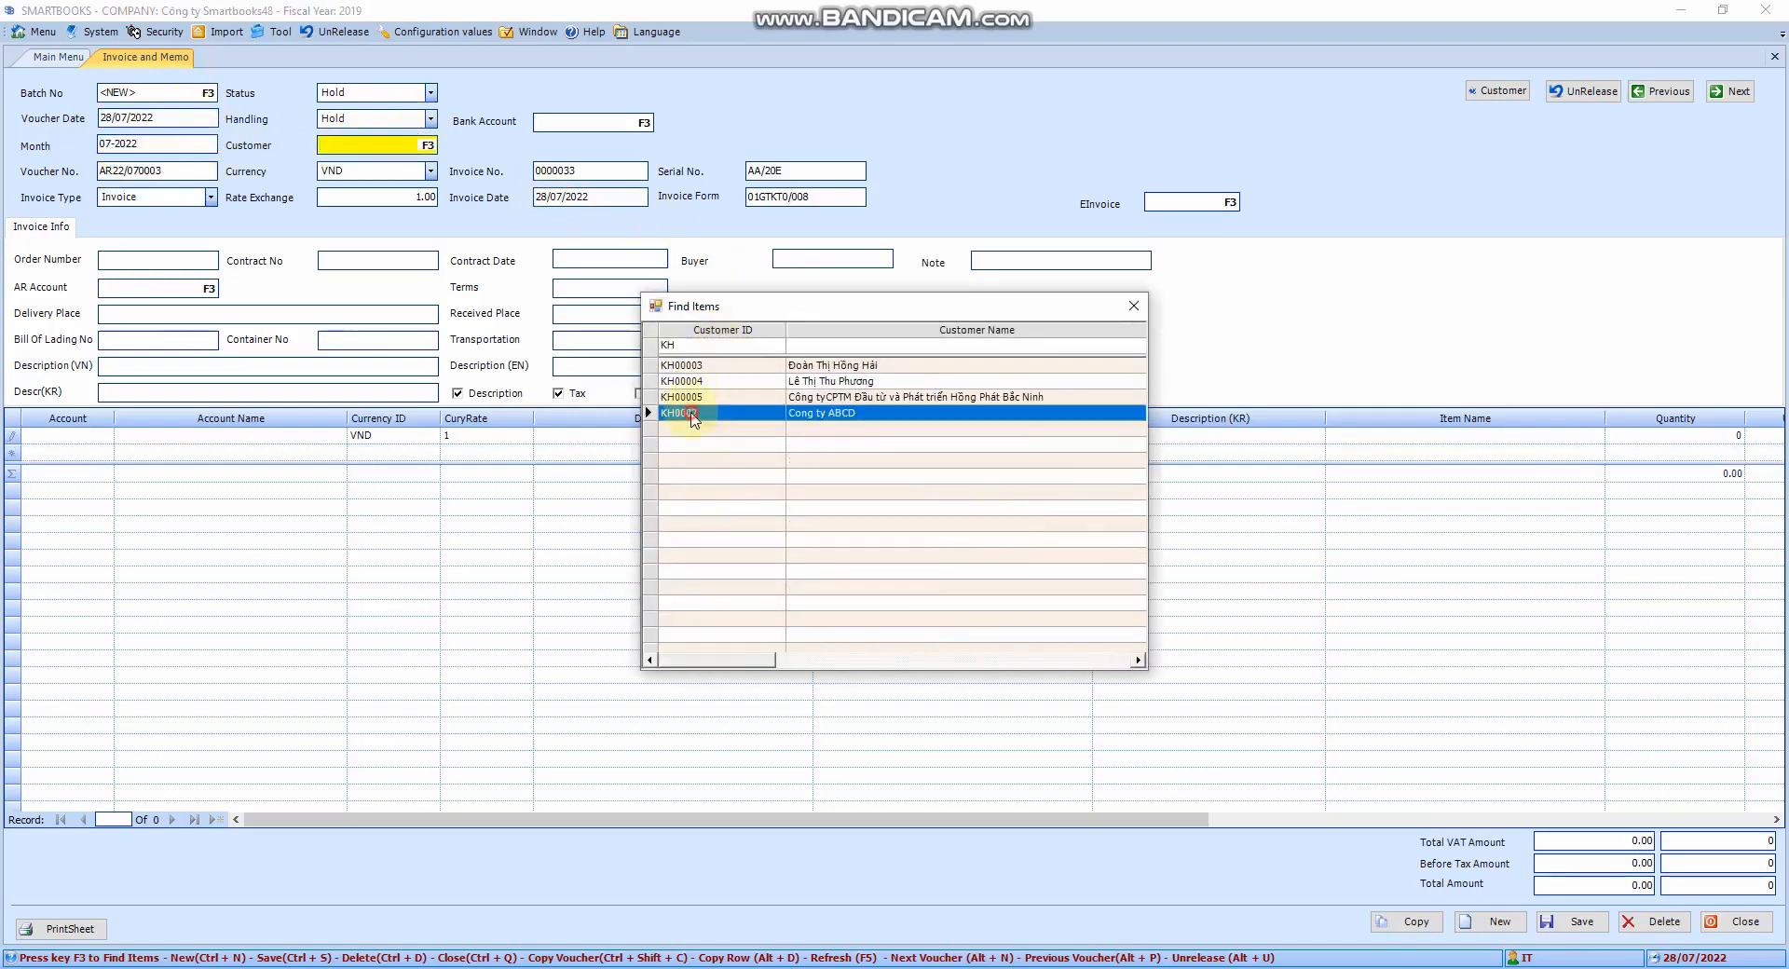
{"action": "left_click", "coordinate": [680, 413]}
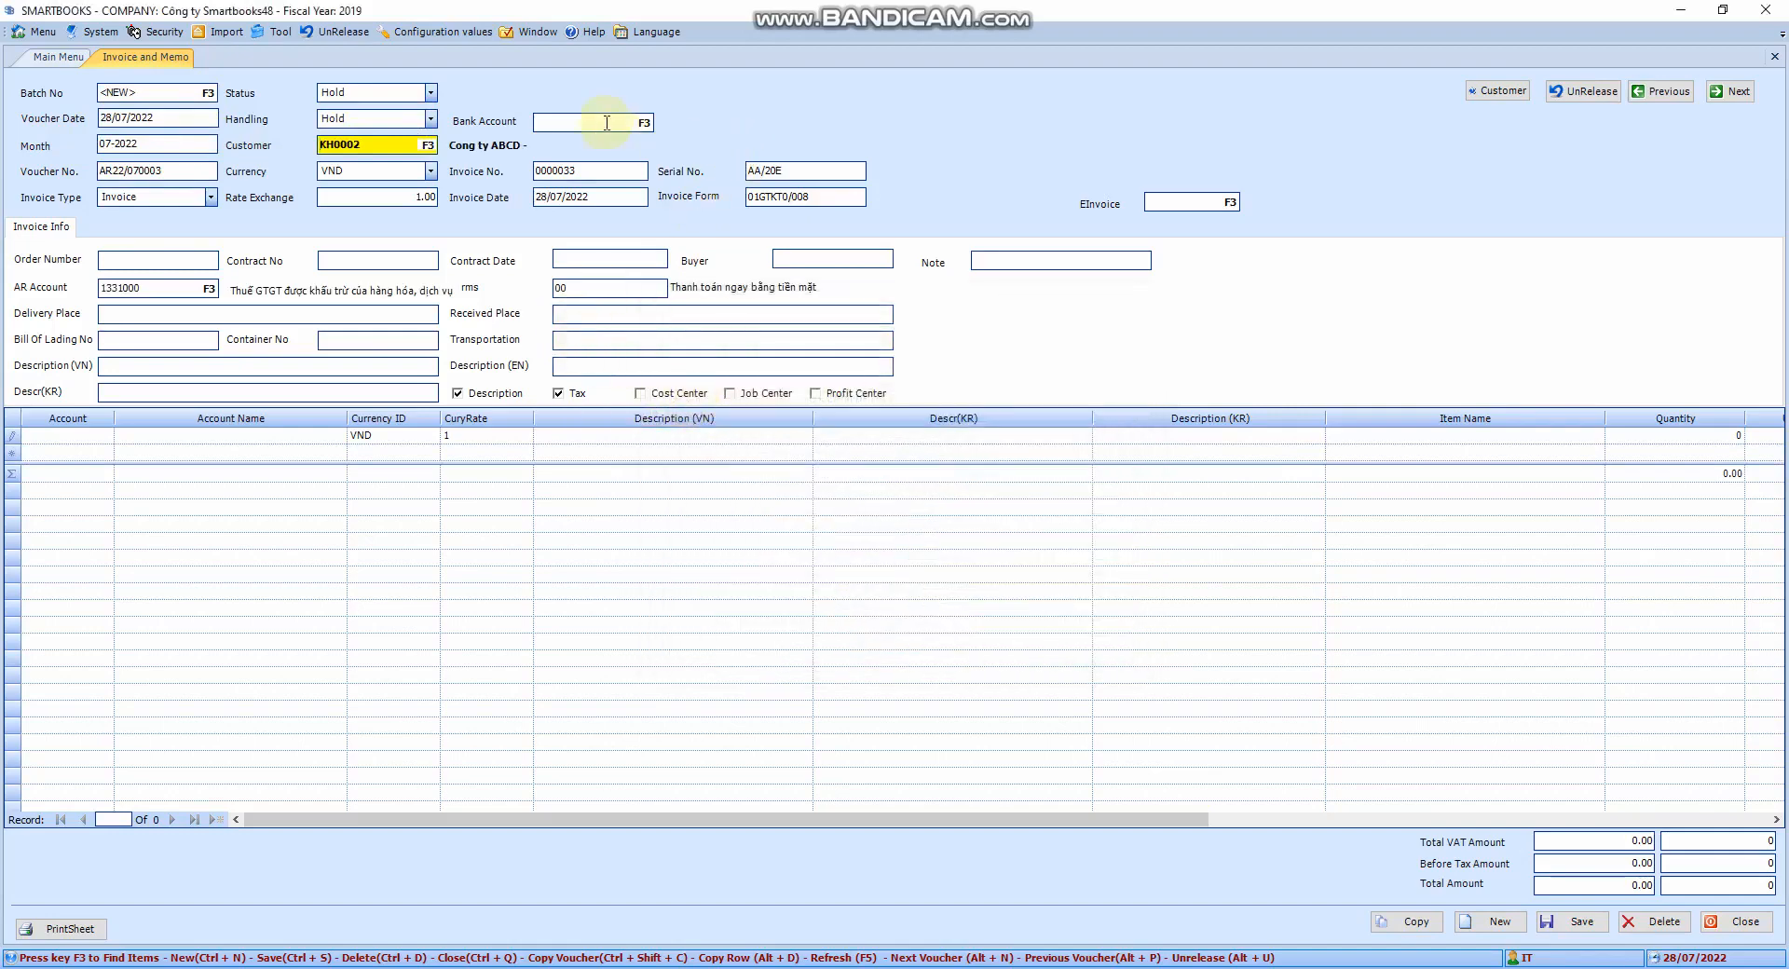
{"action": "left_click", "coordinate": [430, 170]}
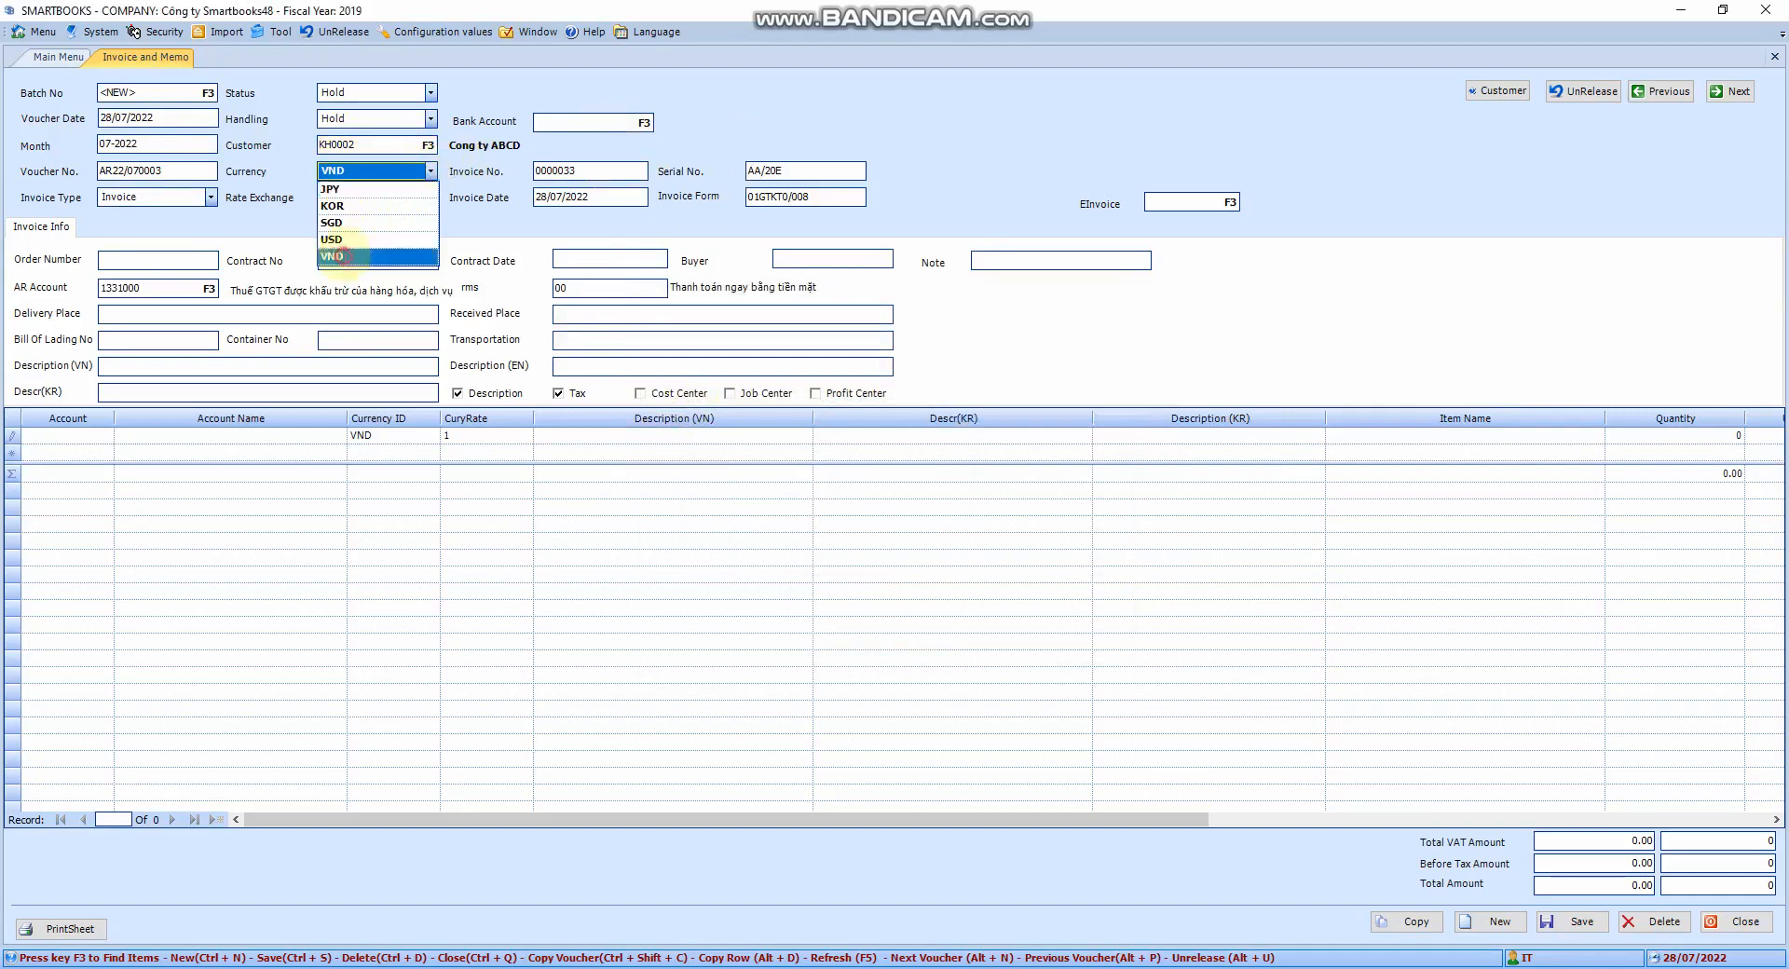
{"action": "left_click", "coordinate": [368, 256]}
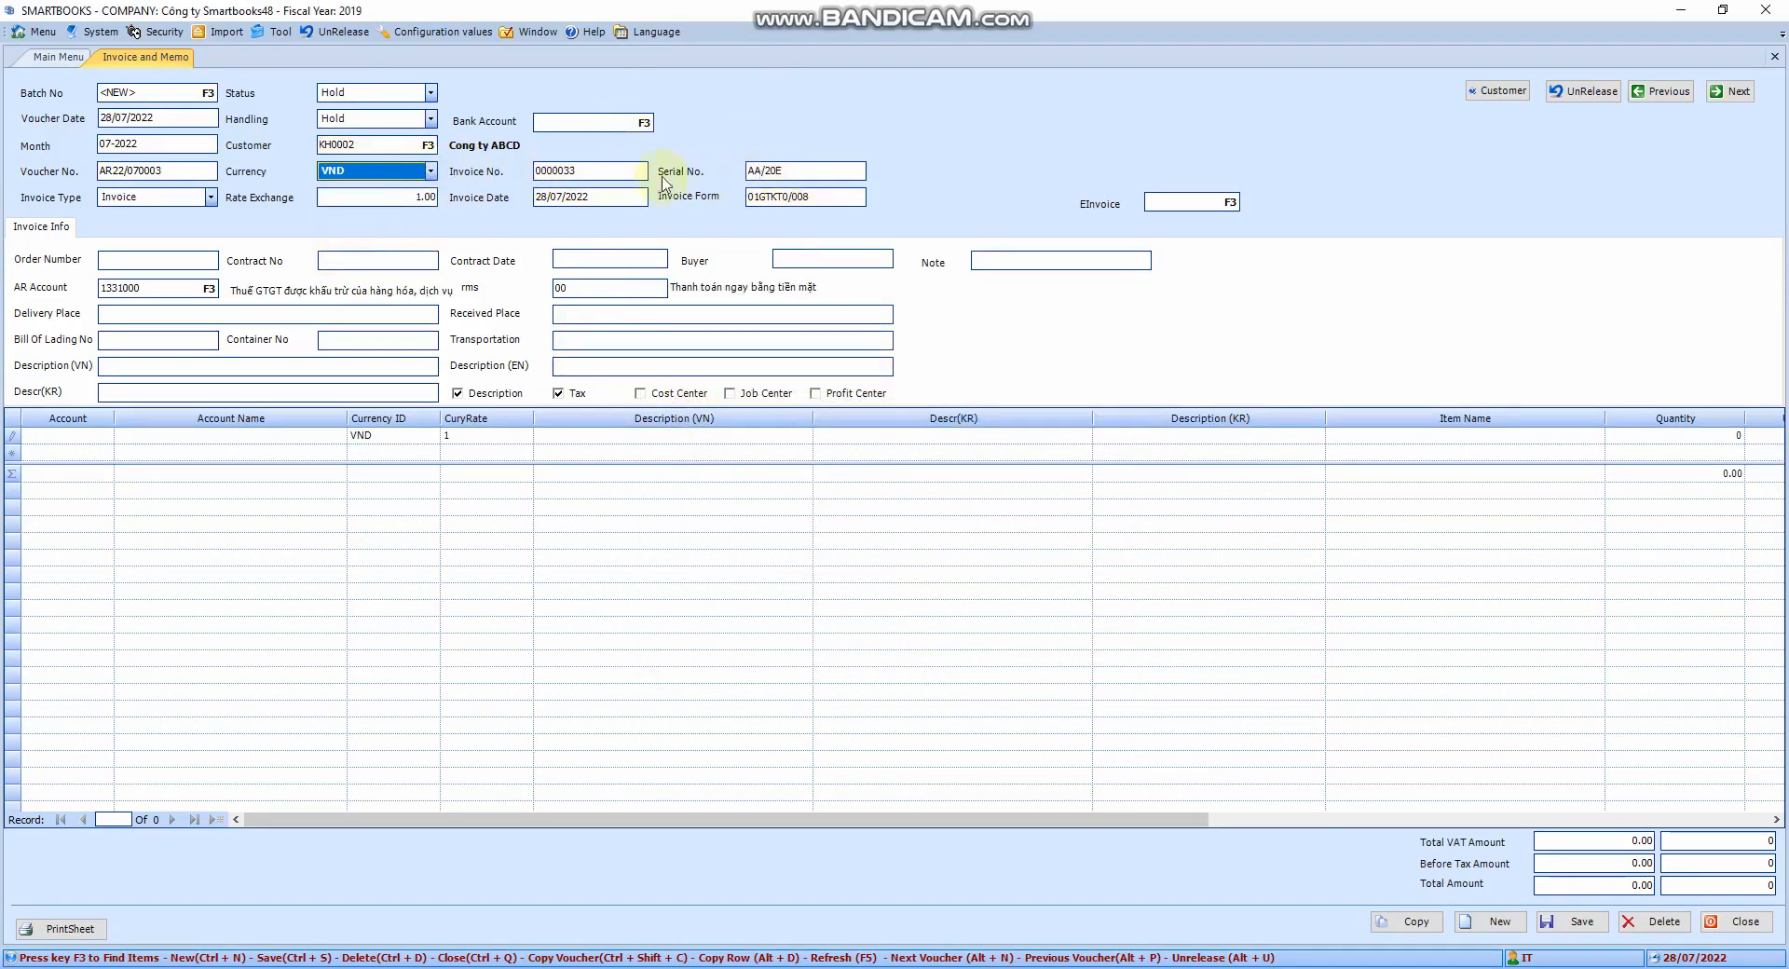
Replace invoice number 0000033 with 1231231
{"action": "left_click", "coordinate": [601, 172]}
{"action": "left_click_drag", "start_coordinate": [601, 171], "coordinate": [534, 176]}
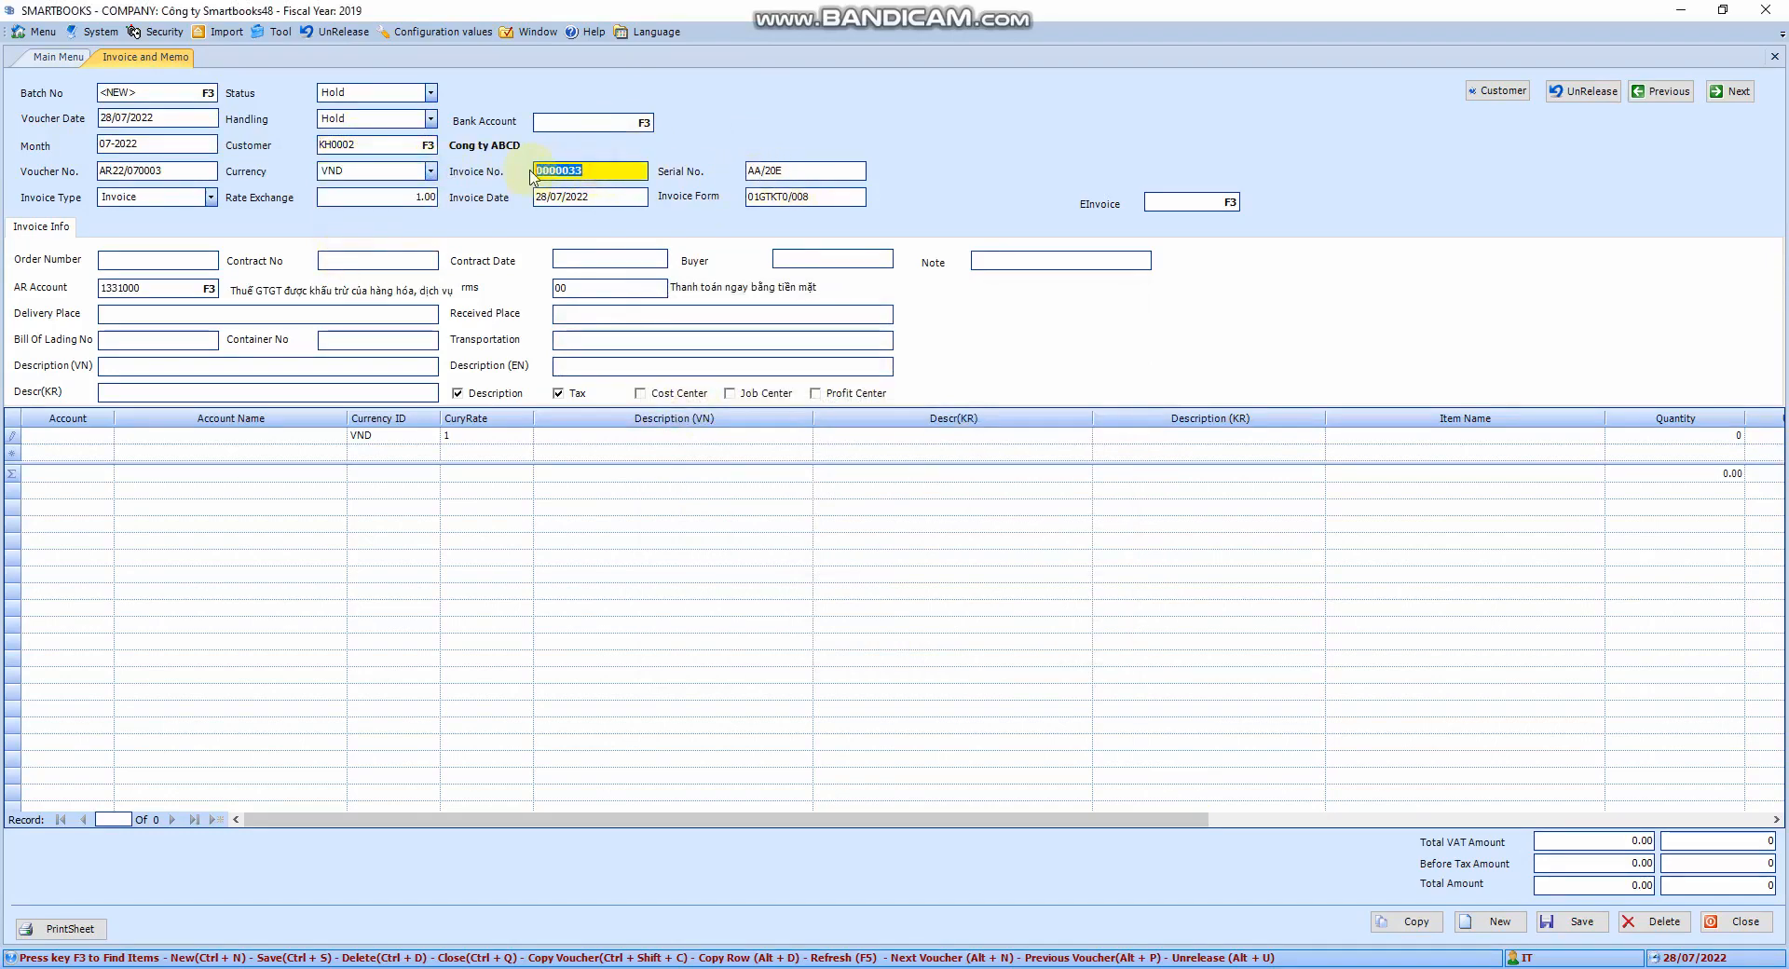
{"action": "type", "text": "1231231"}
{"action": "key", "text": "Tab"}
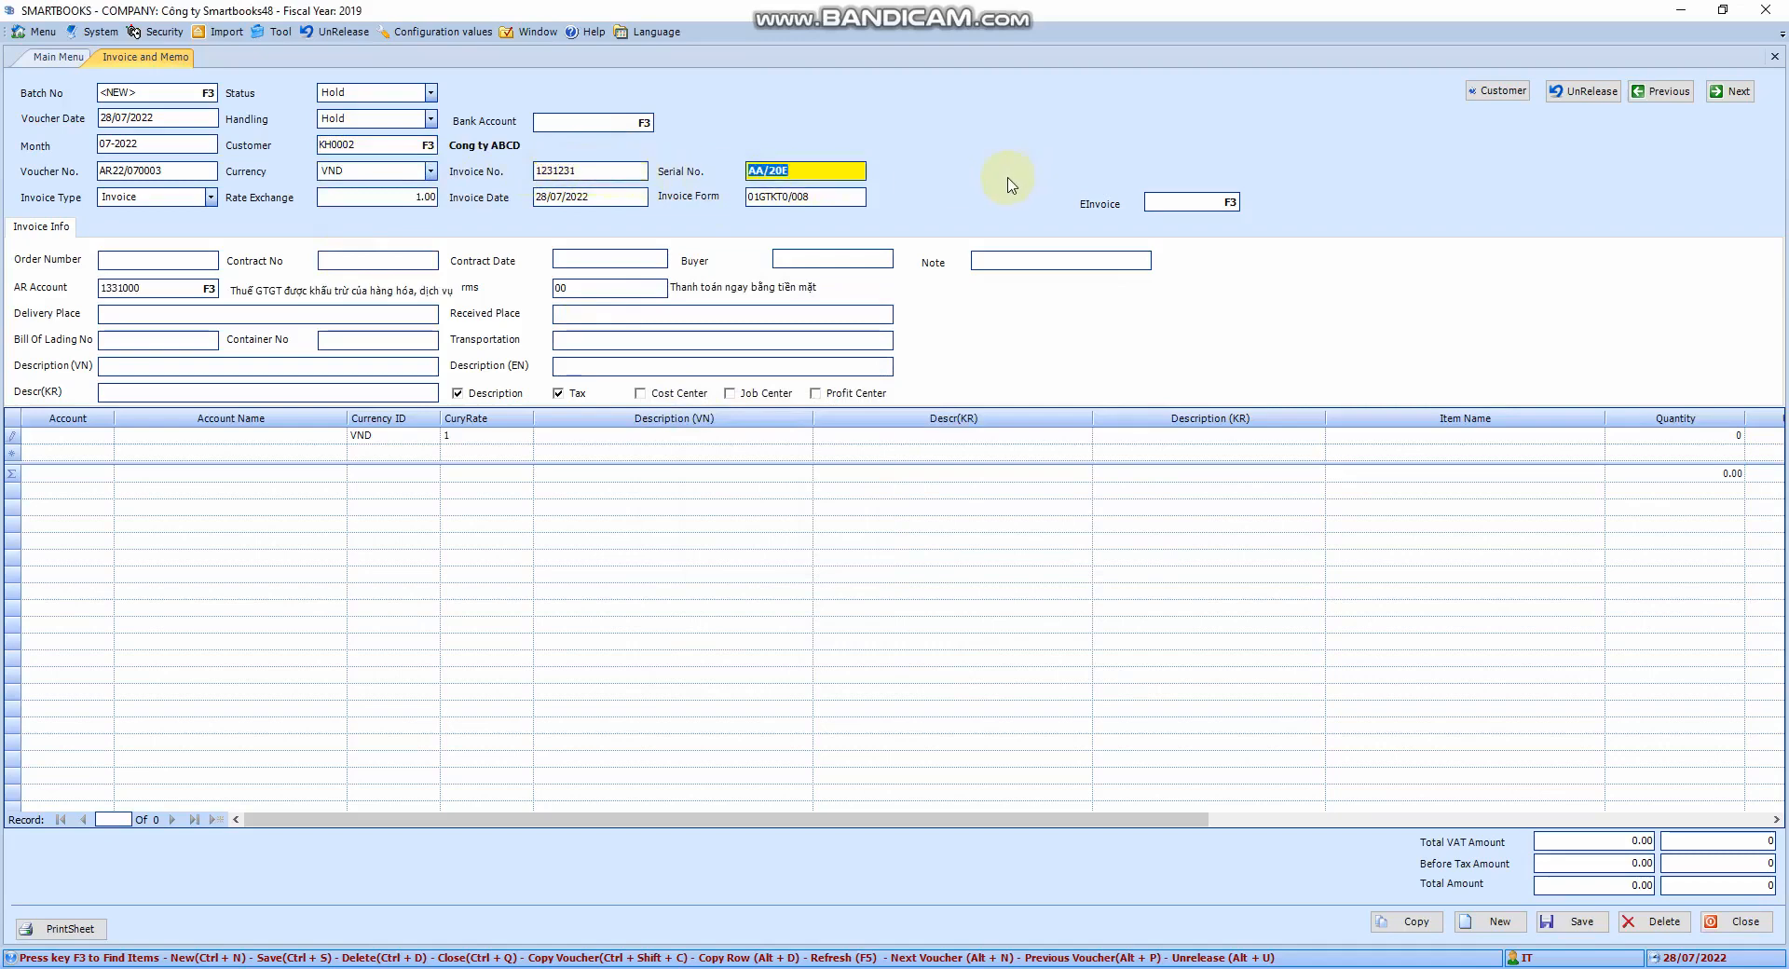
{"action": "key", "text": "Tab"}
{"action": "key", "text": "Tab"}
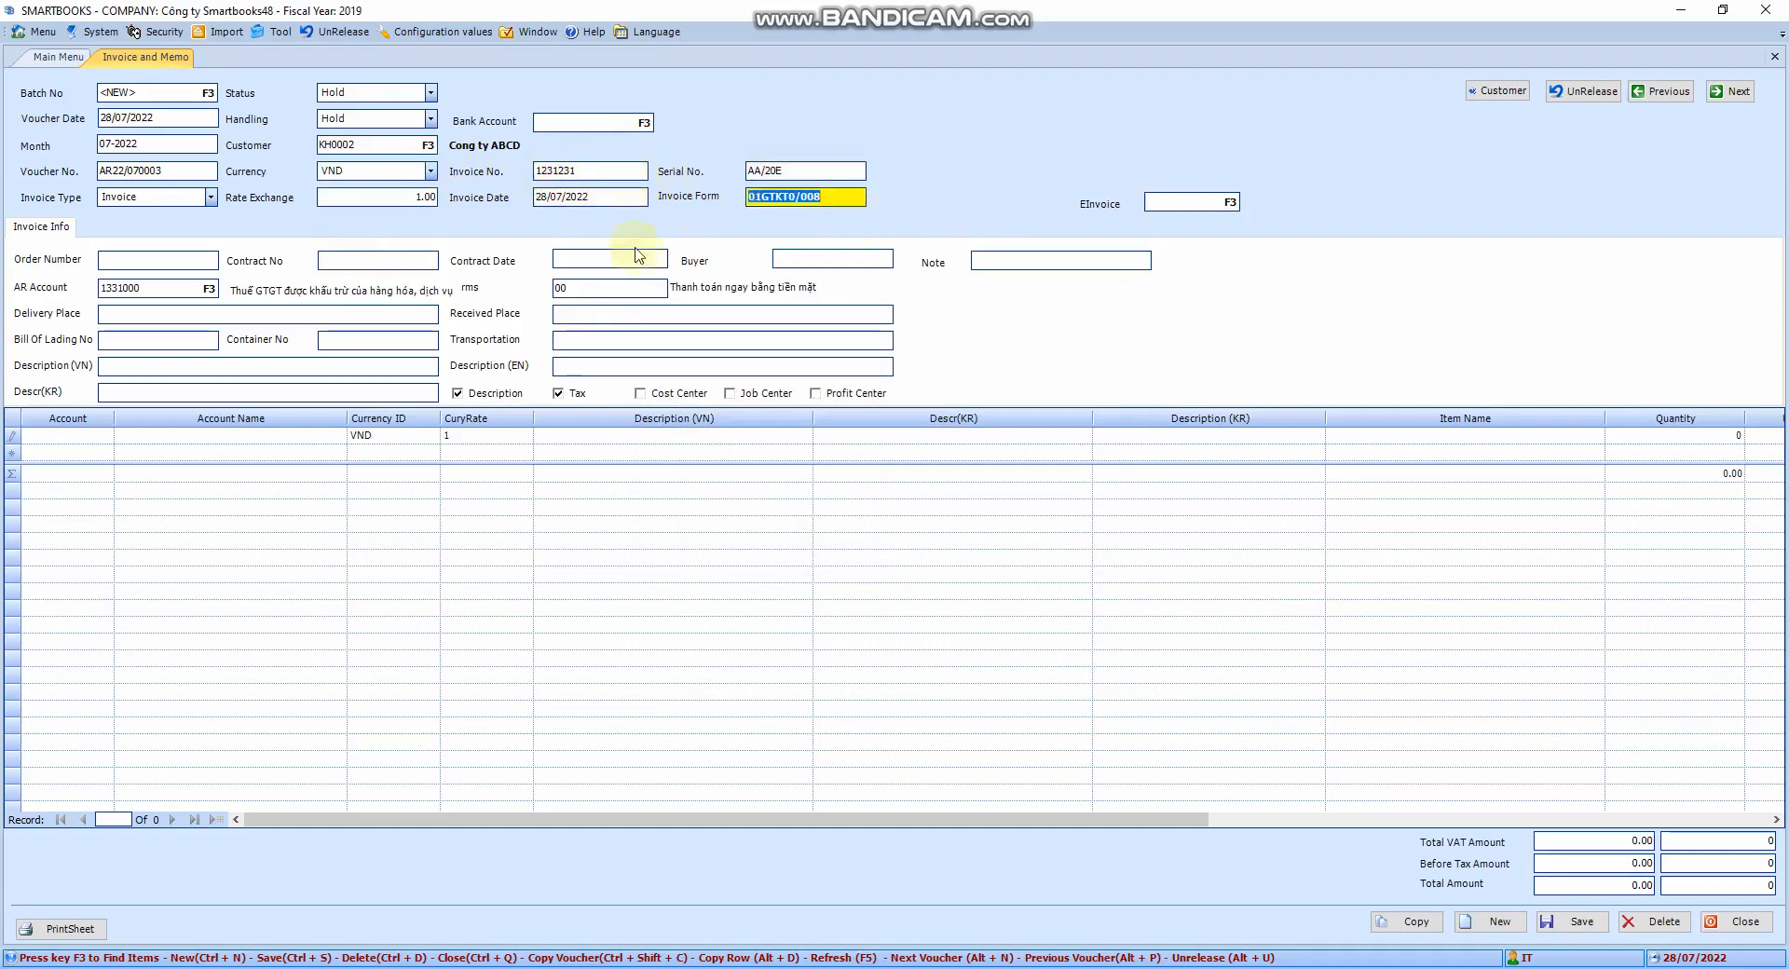
Pass over the Invoice Info fields and enter description 'Ban hang cheo so hoa don'
{"action": "left_click", "coordinate": [181, 257]}
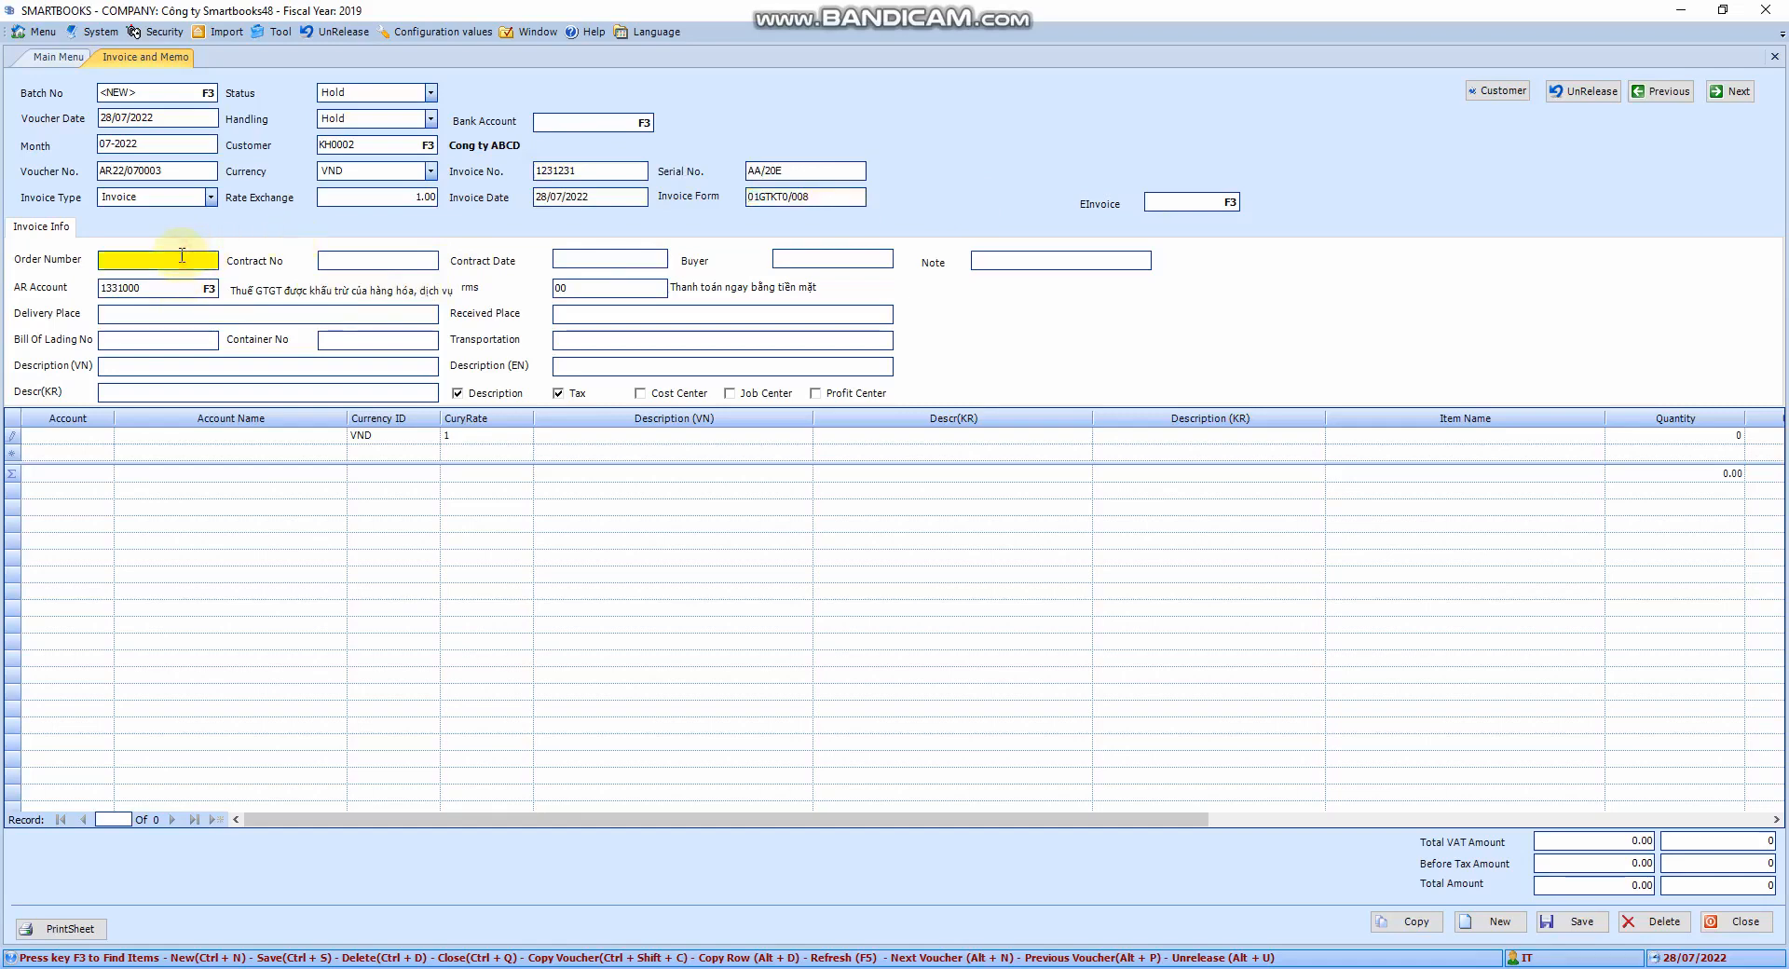
{"action": "left_click", "coordinate": [344, 259]}
{"action": "left_click", "coordinate": [158, 339]}
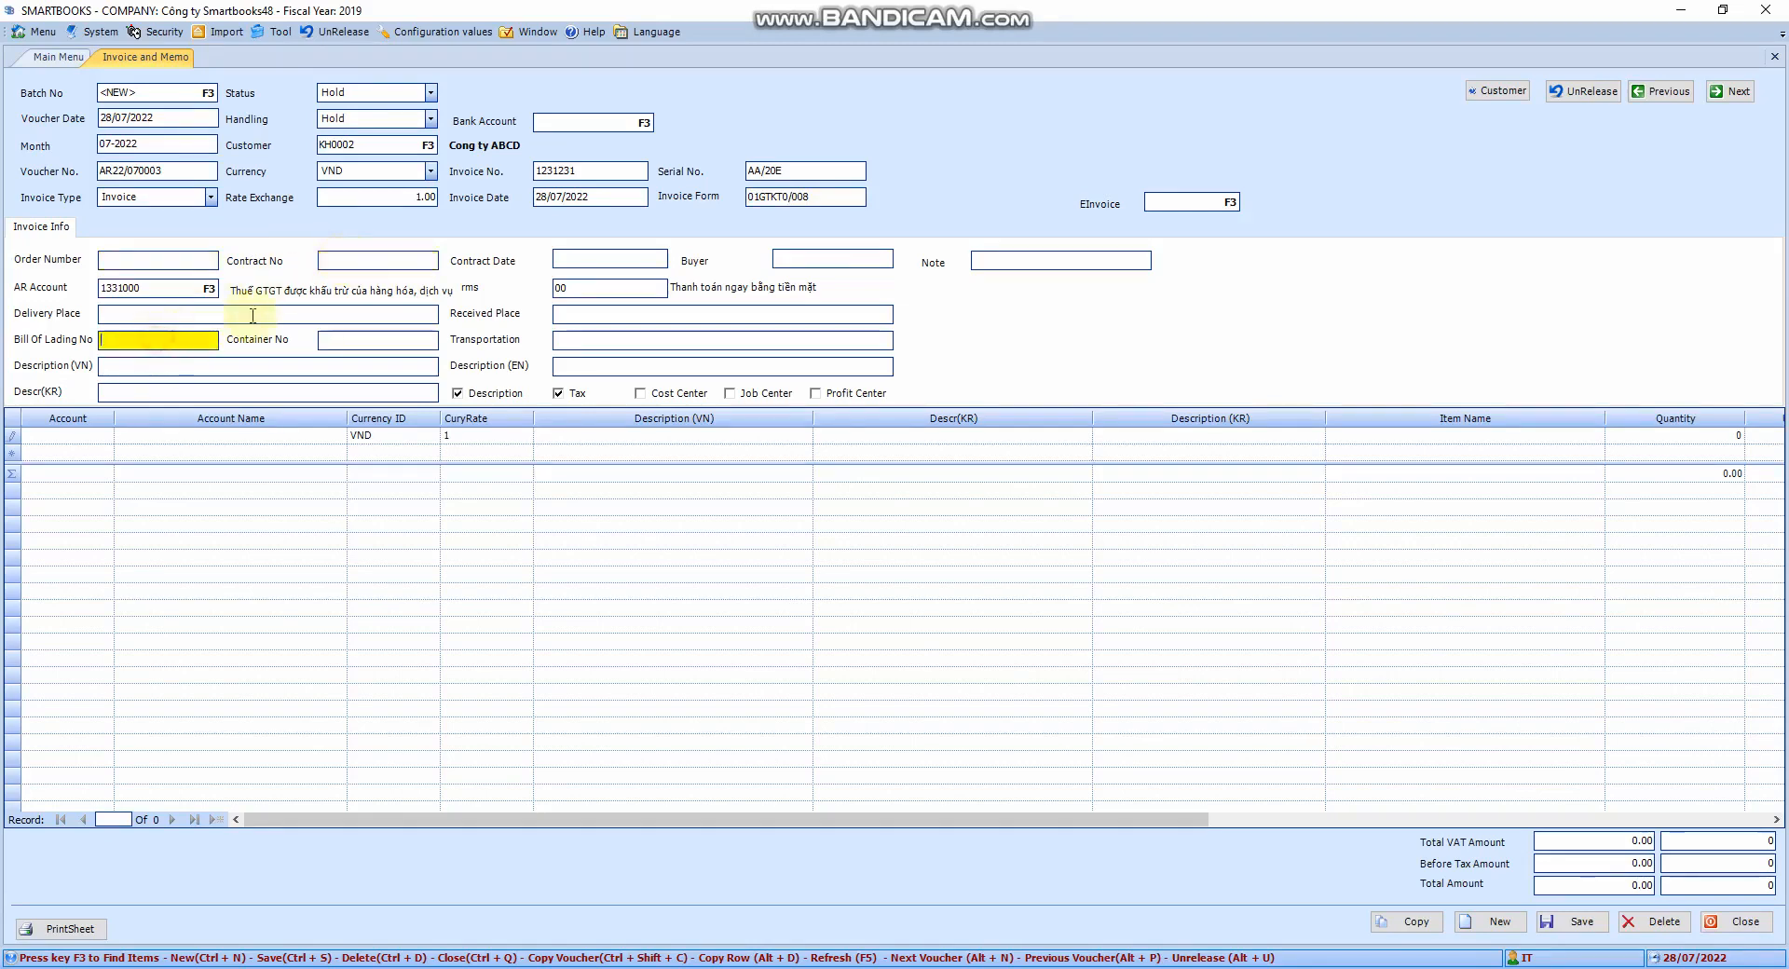
{"action": "left_click", "coordinate": [622, 259]}
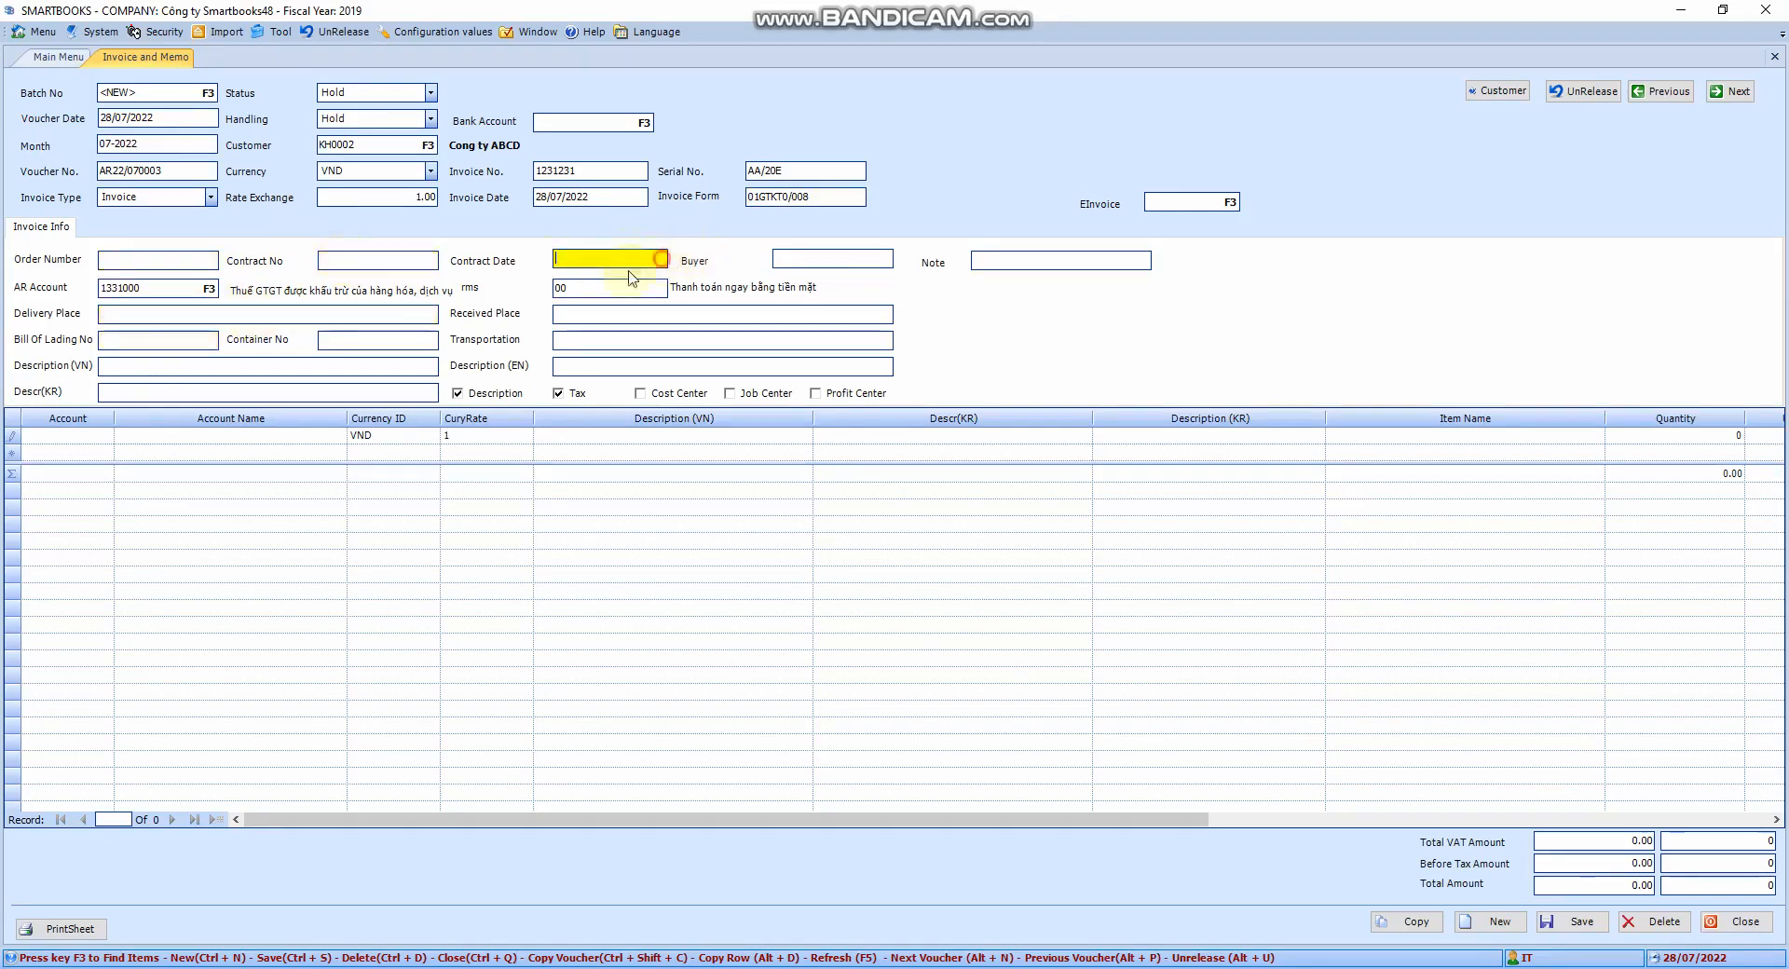
{"action": "left_click", "coordinate": [823, 259]}
{"action": "left_click", "coordinate": [359, 339]}
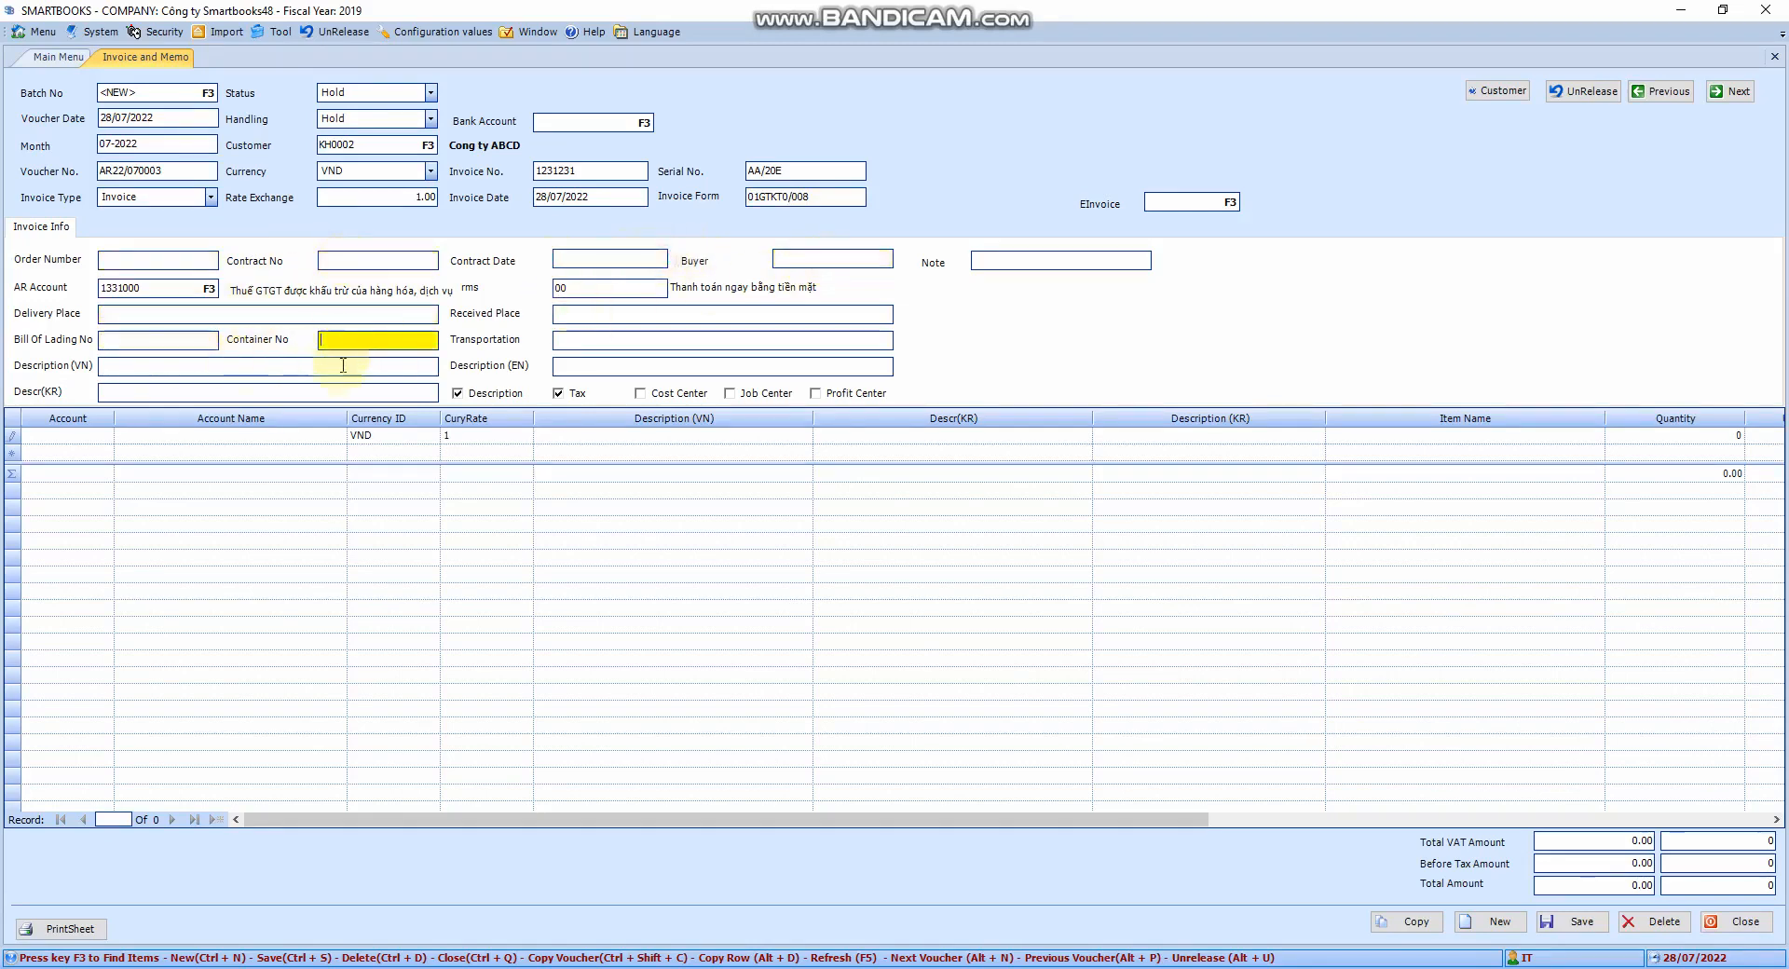
{"action": "left_click", "coordinate": [230, 366]}
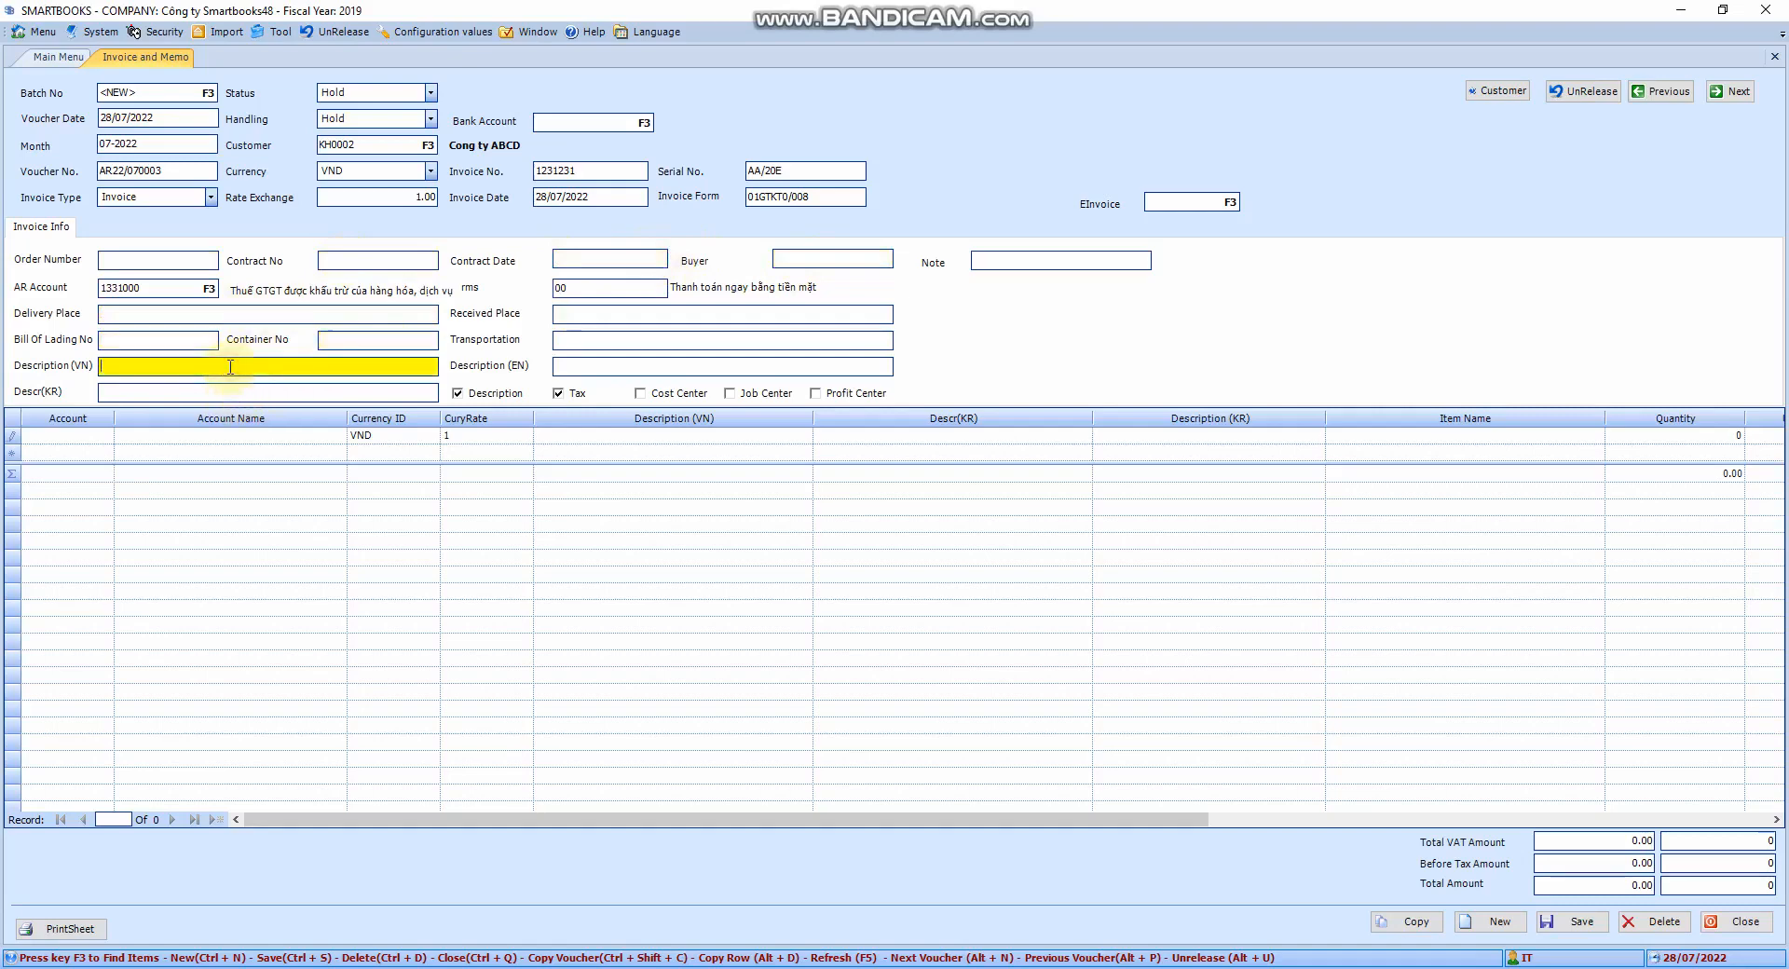
{"action": "type", "text": "Ban hang cheo so hoa don"}
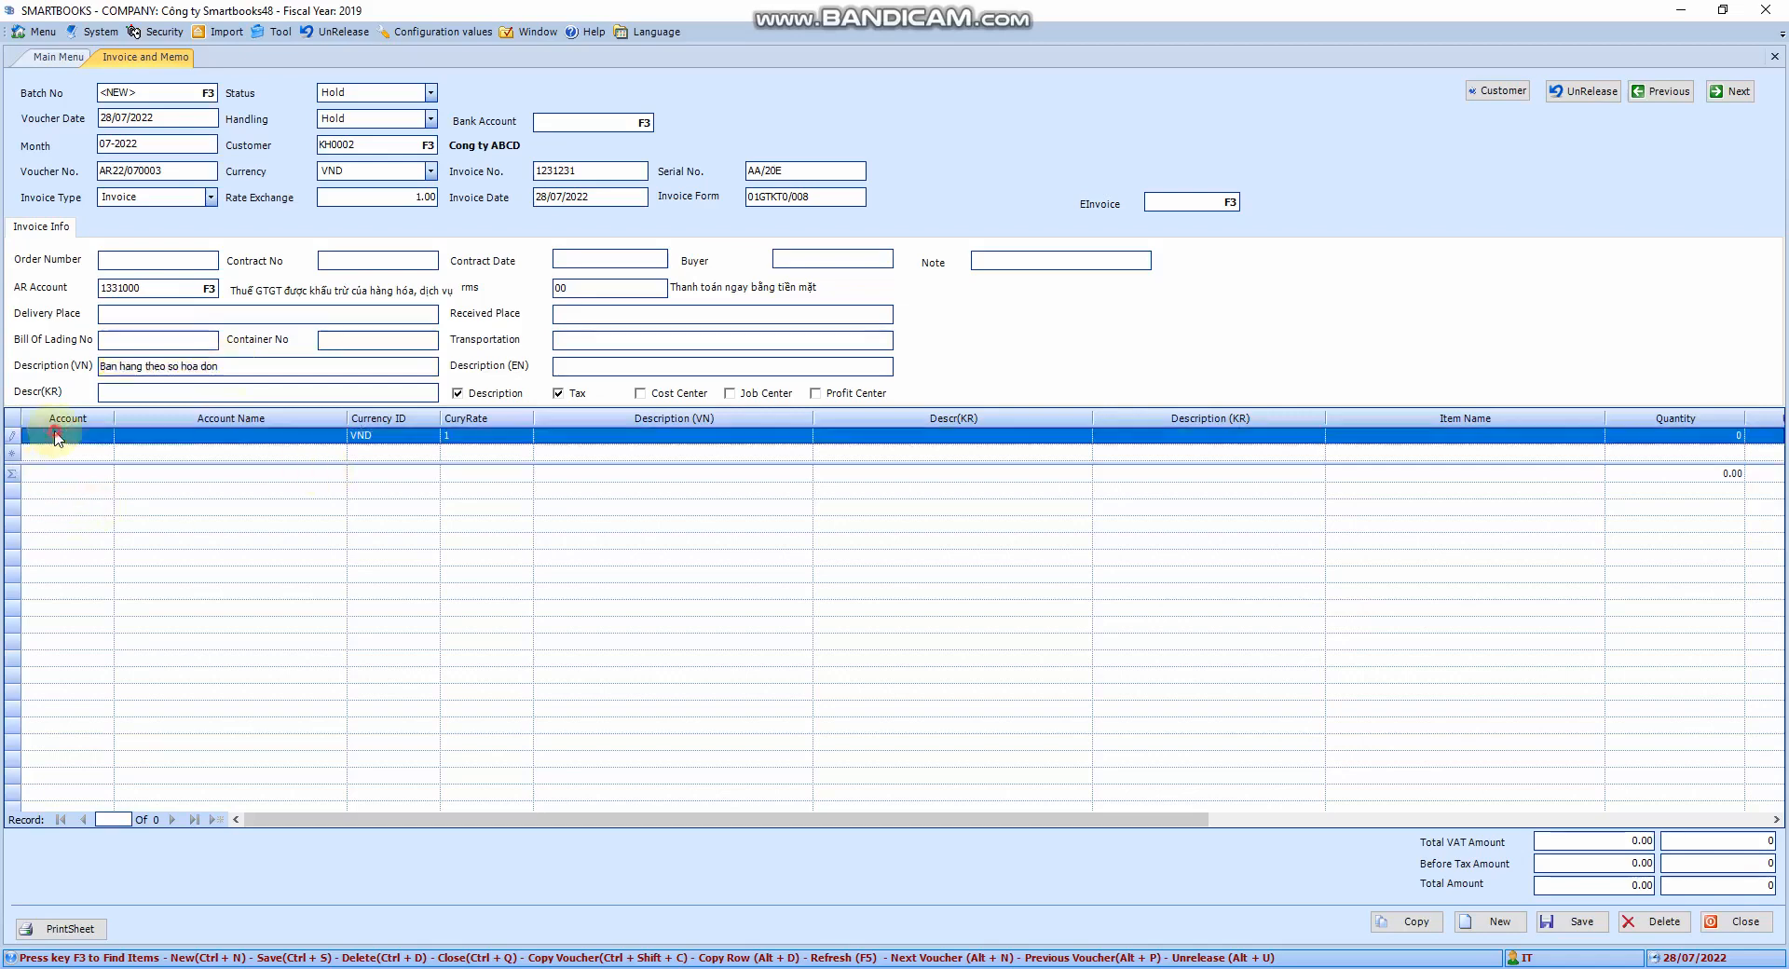
Add a first line on account 5111000: item Dich vu sua chua, quantity 2, unit Lan
{"action": "left_click", "coordinate": [56, 438]}
{"action": "key", "text": "F3"}
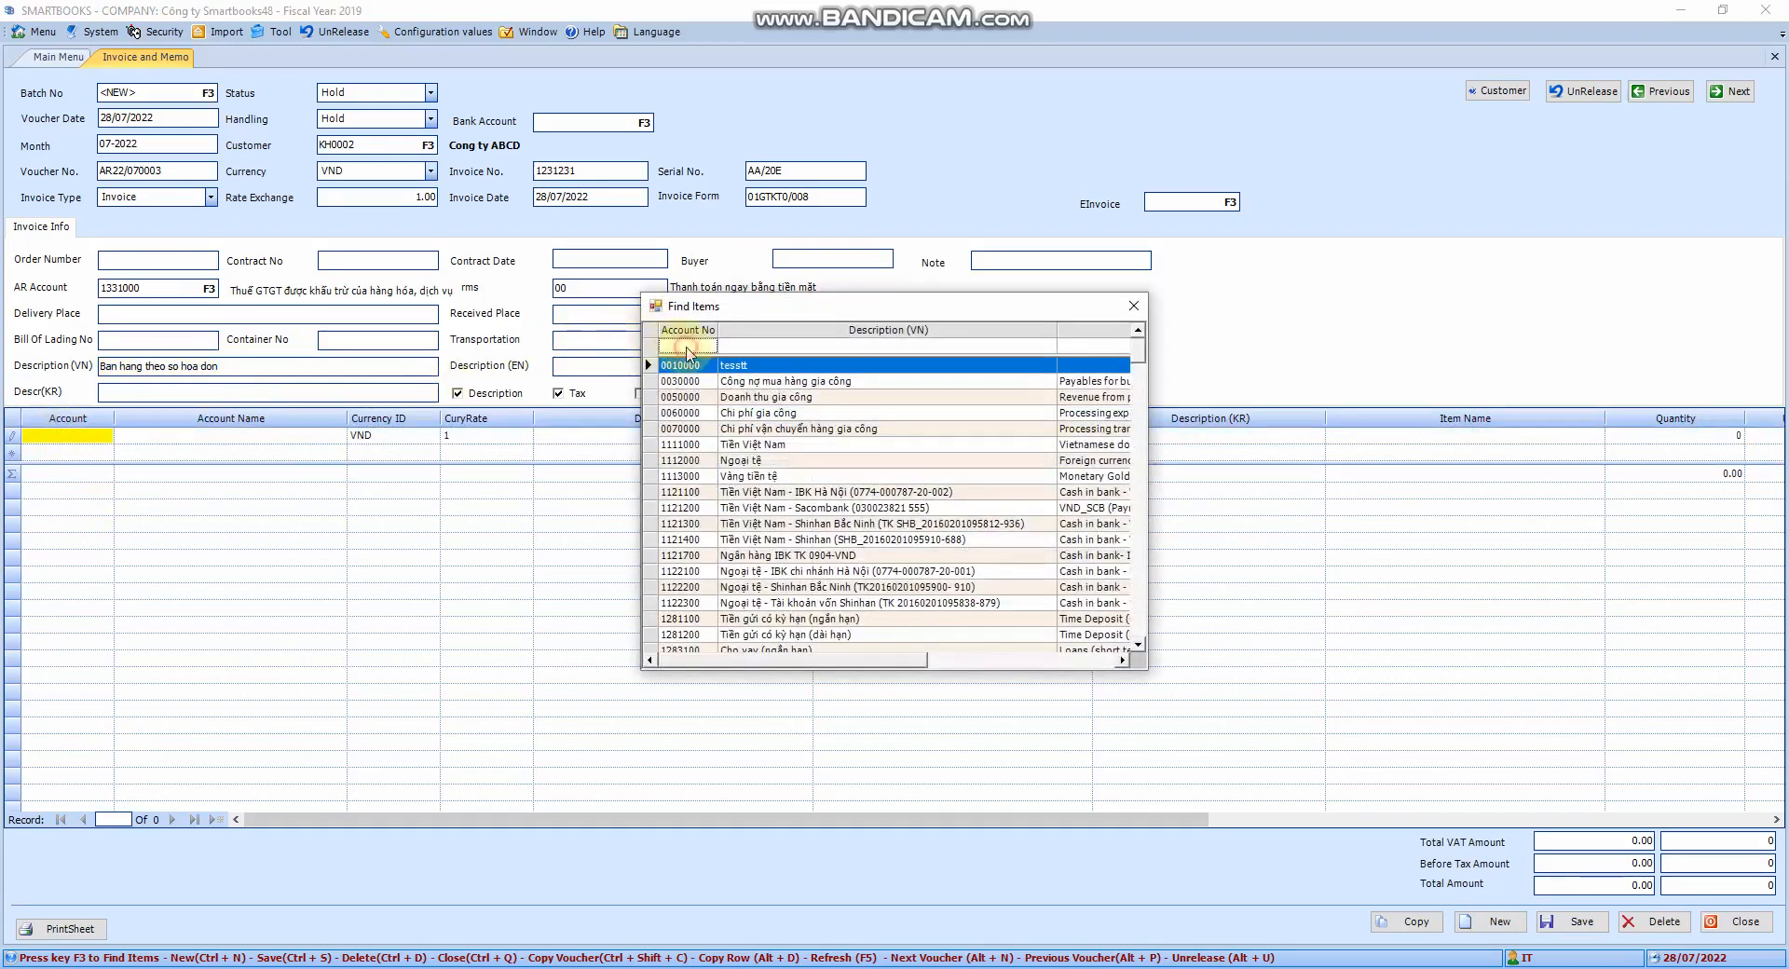
{"action": "type", "text": "511"}
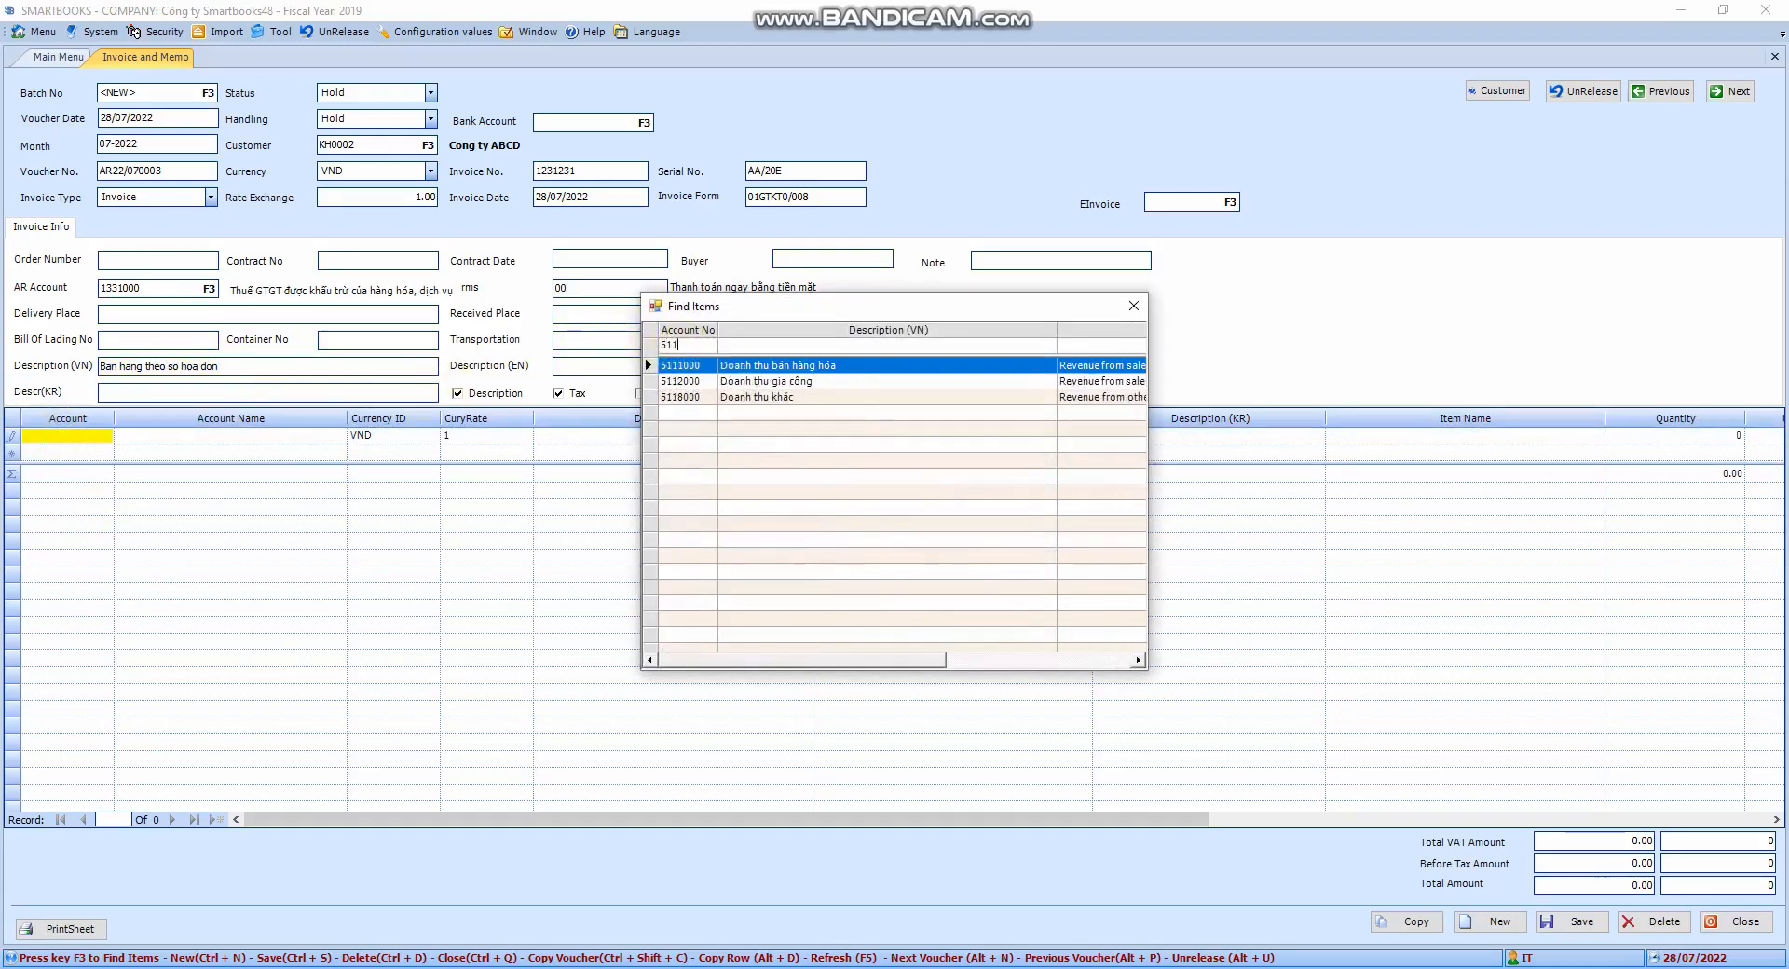
{"action": "double_click", "coordinate": [791, 366]}
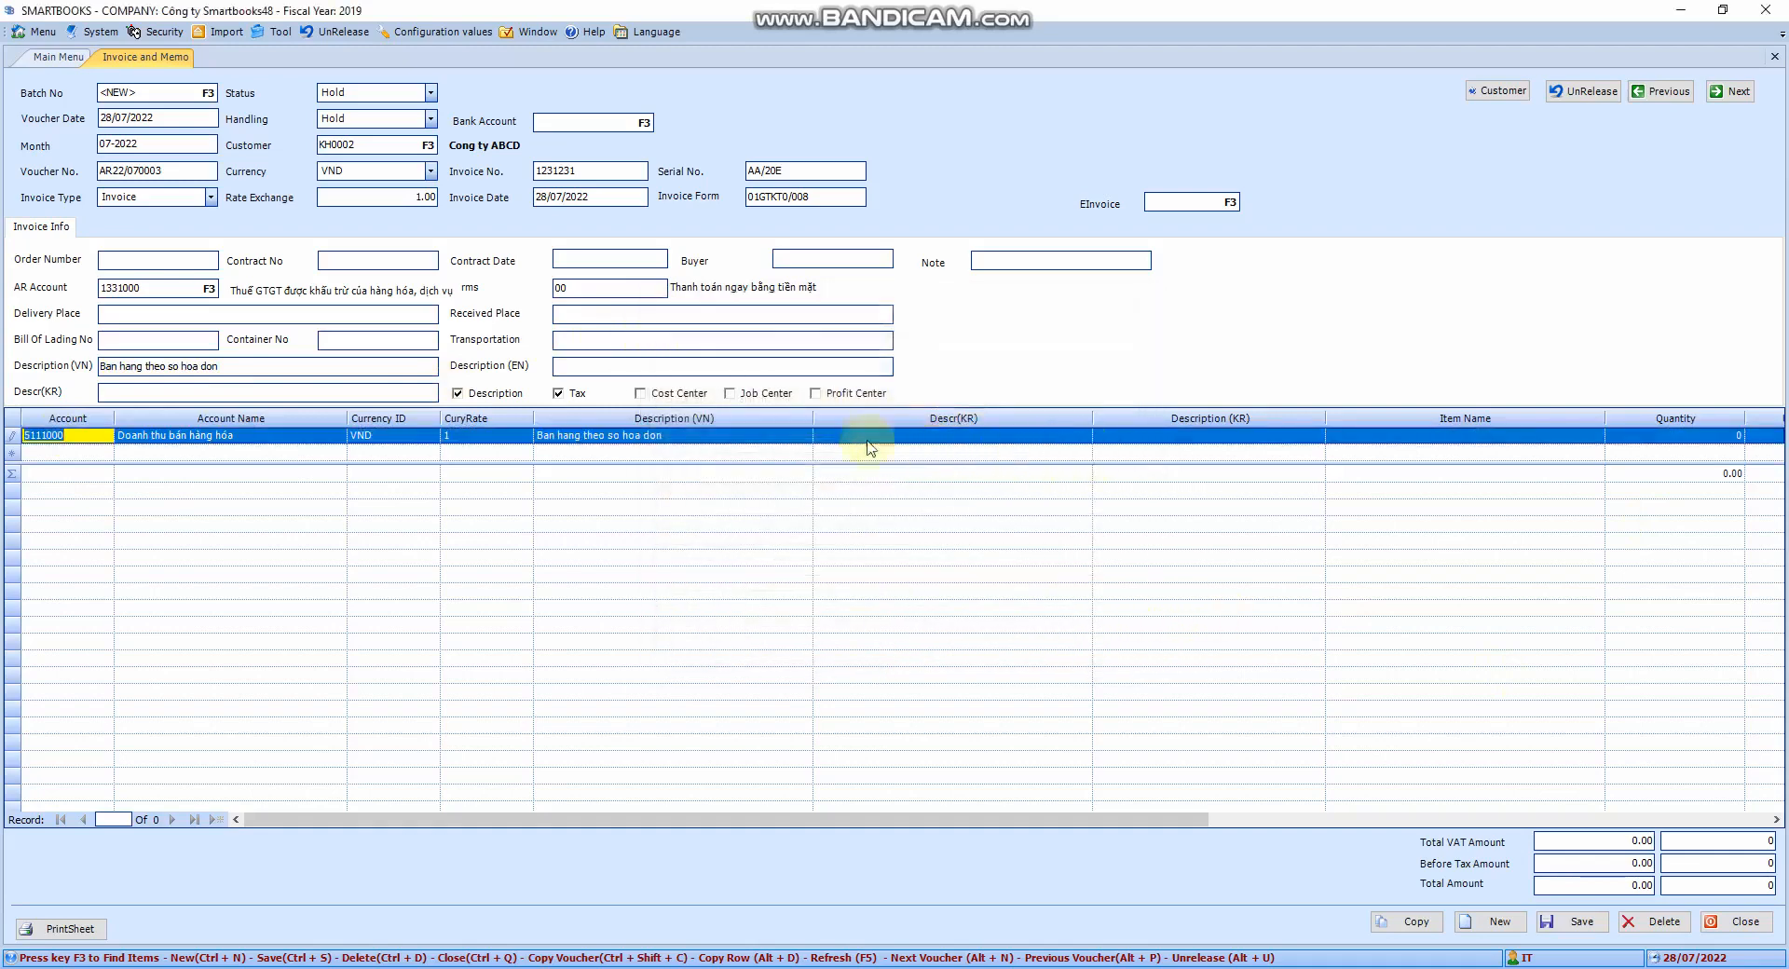
{"action": "key", "text": "Tab"}
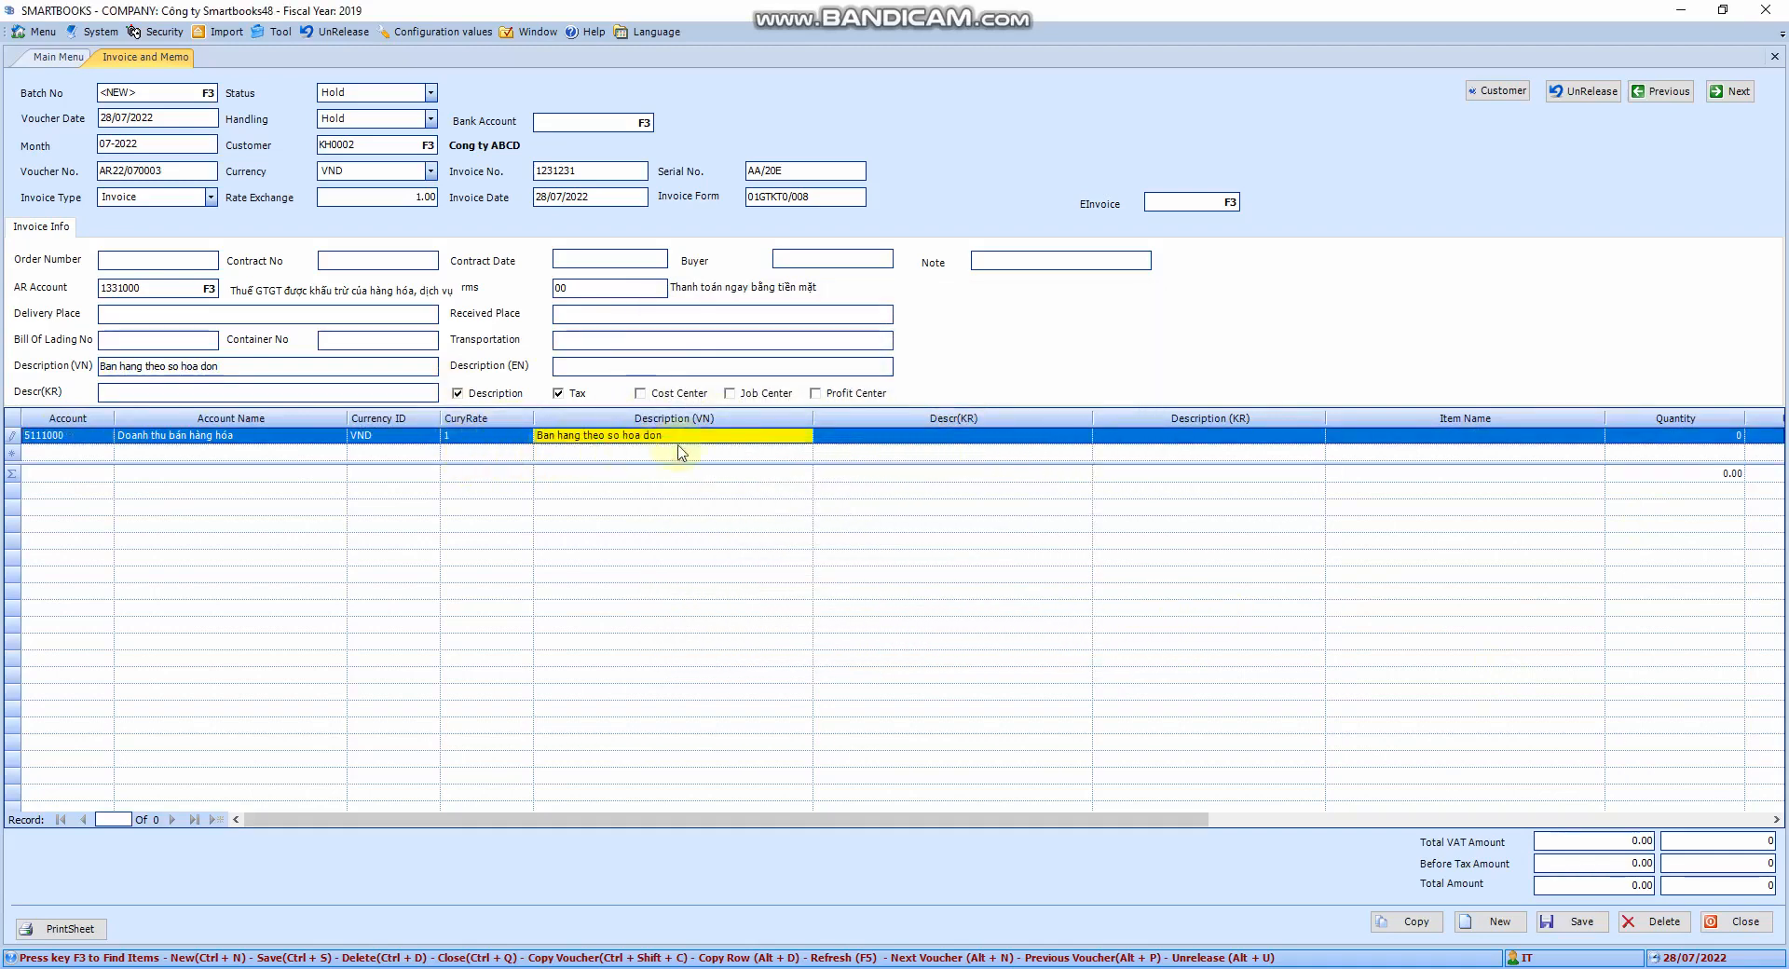
{"action": "key", "text": "Tab"}
{"action": "key", "text": "Tab"}
{"action": "type", "text": "D"}
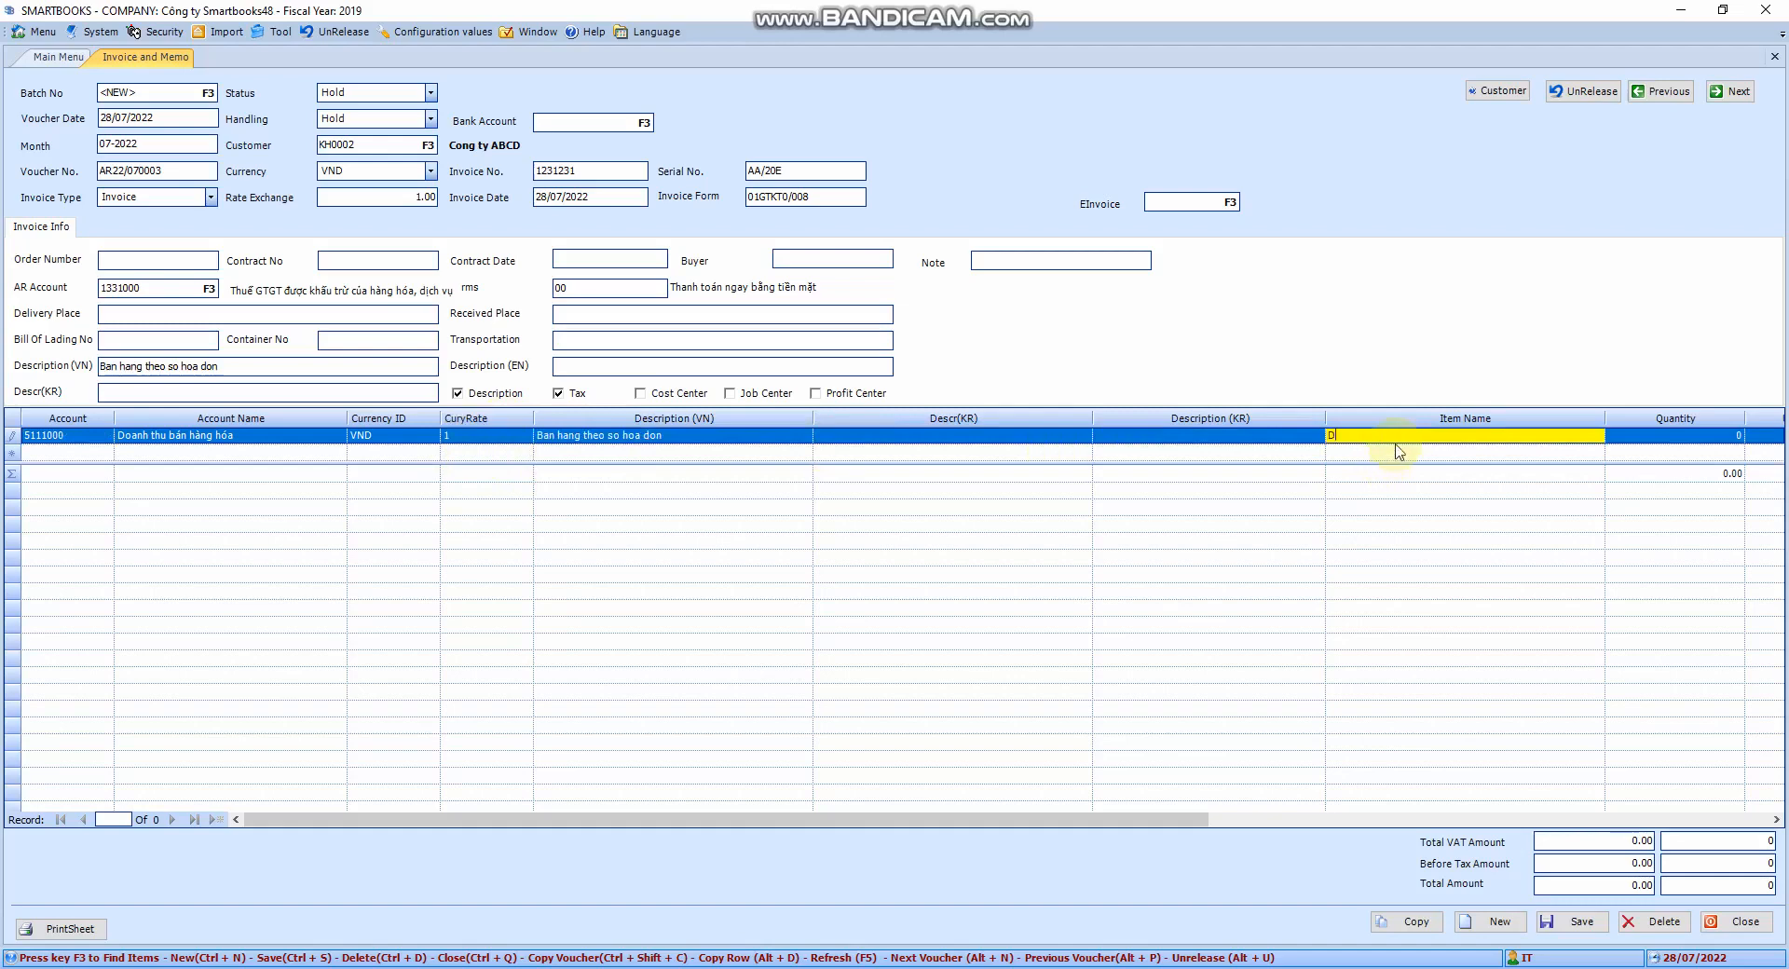
{"action": "type", "text": "ich vu sua chua"}
{"action": "key", "text": "Tab"}
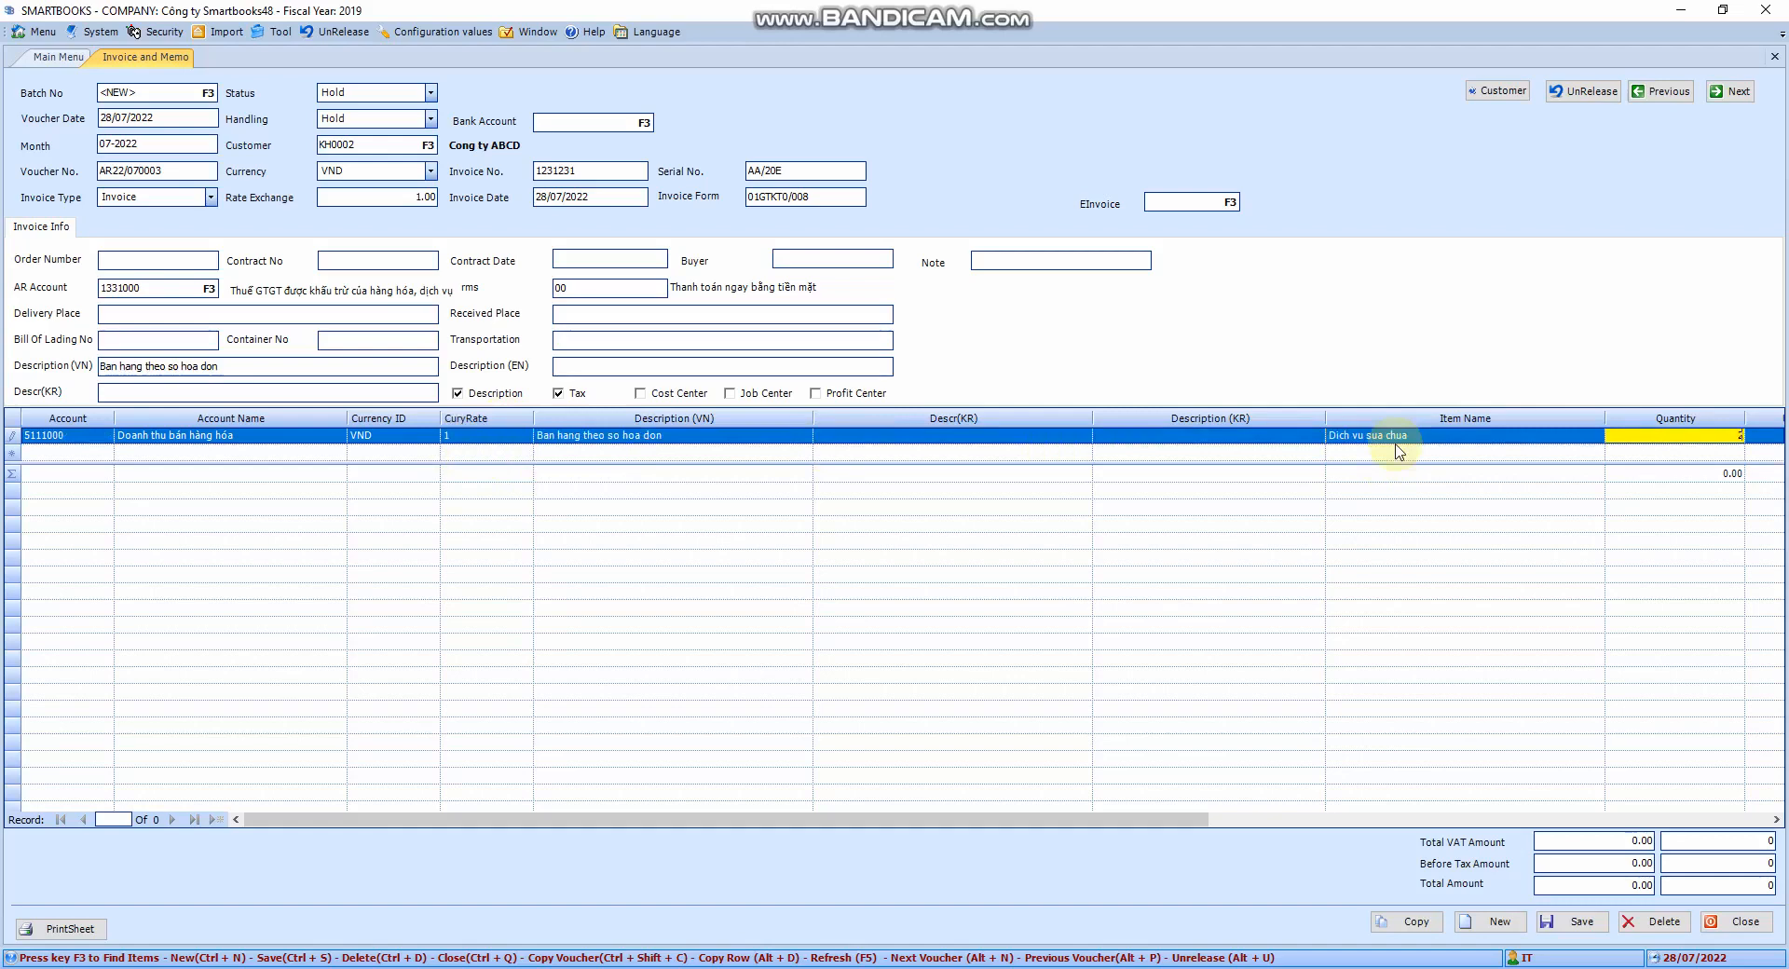
{"action": "key", "text": "Tab"}
Set the line's unit to Lan and its unit price to 454,545
{"action": "type", "text": "Lan"}
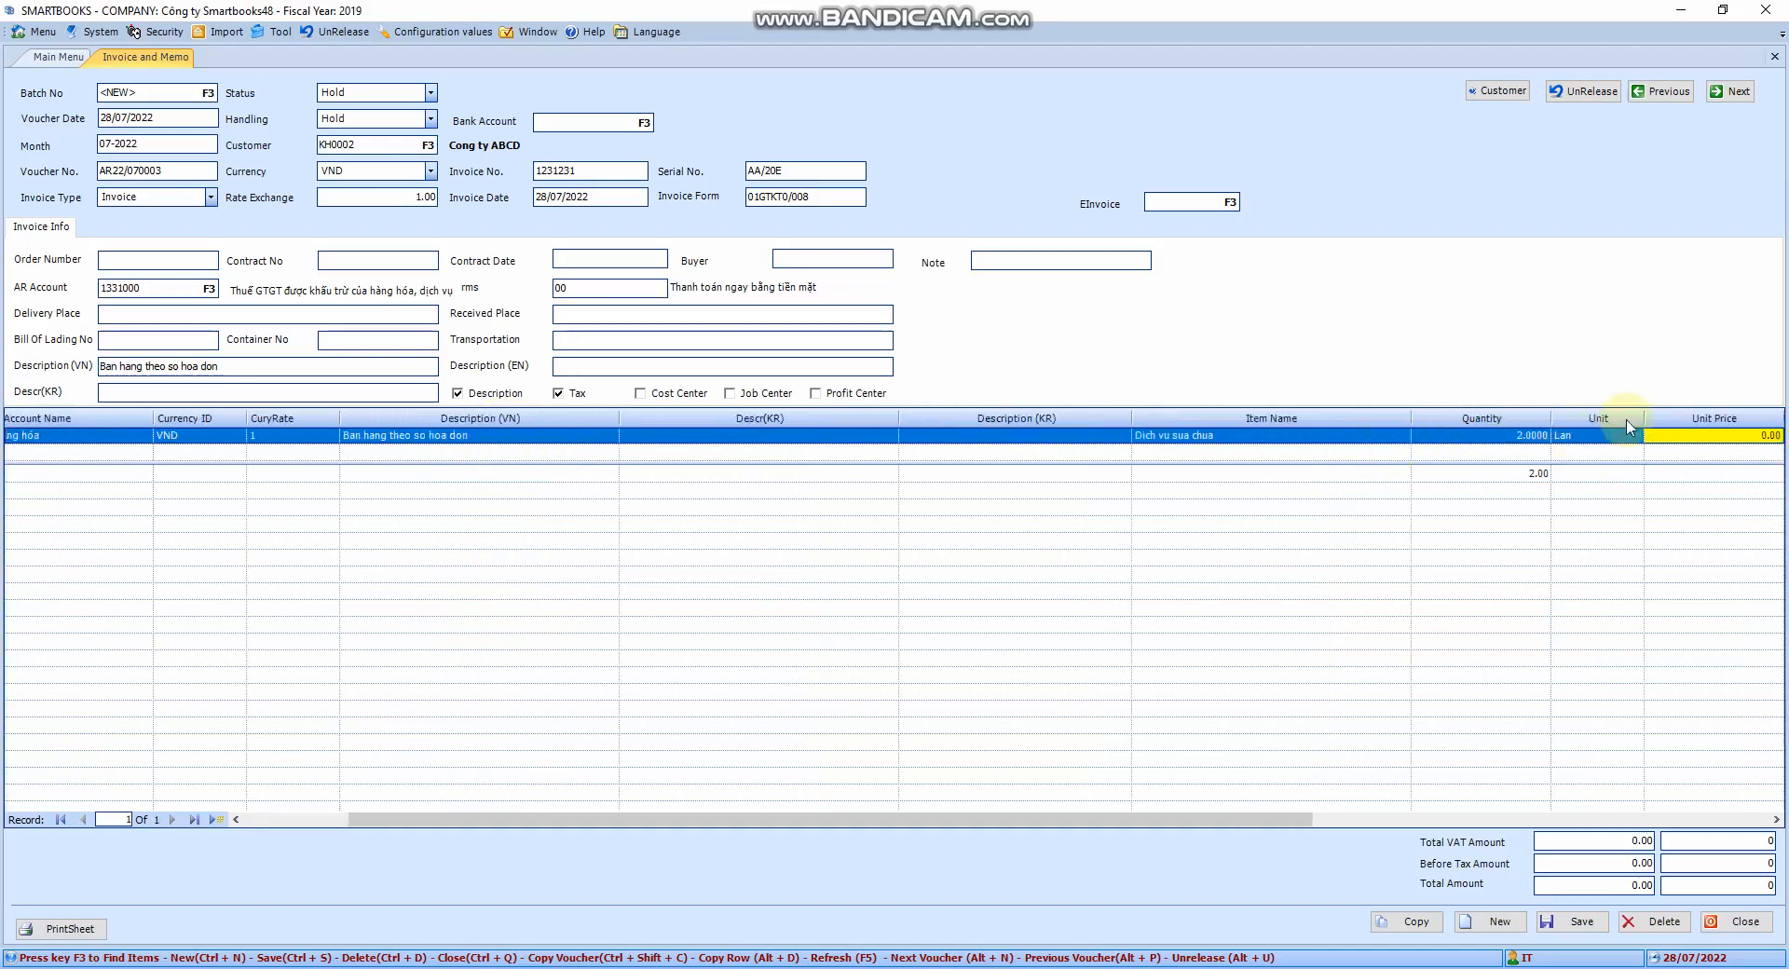
{"action": "key", "text": "Tab"}
{"action": "type", "text": "484545"}
{"action": "key", "text": "Tab"}
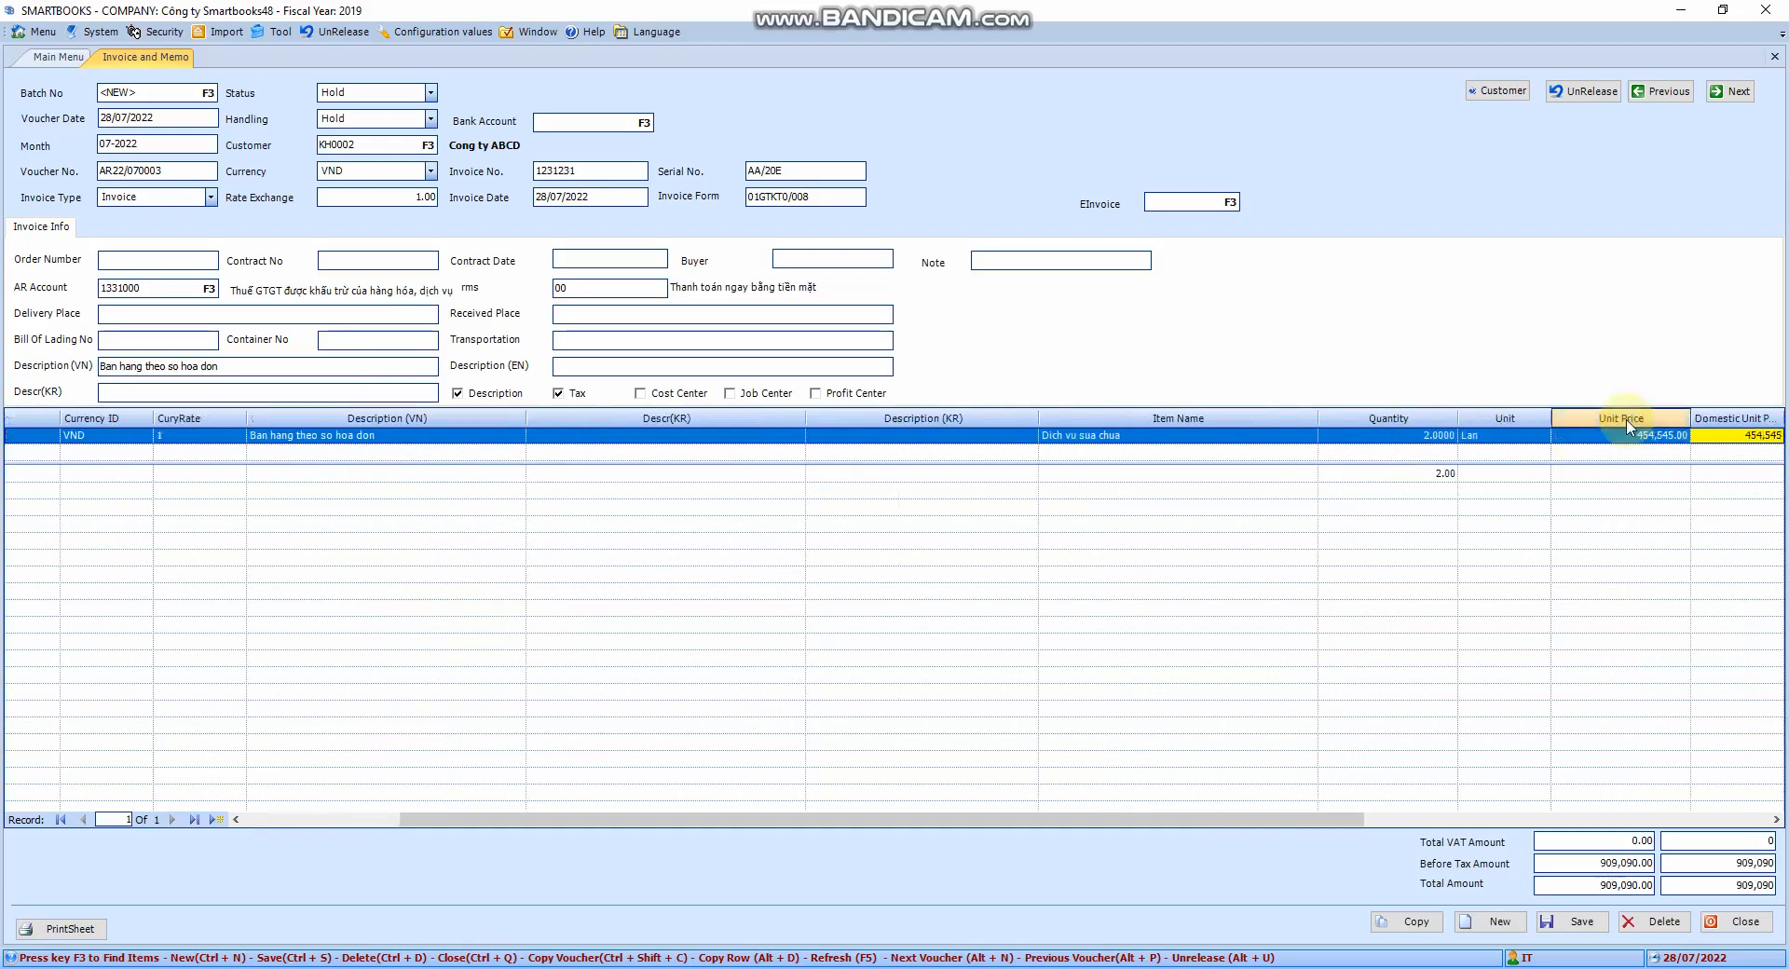
Apply tax code VAT10EX to the line, bringing the invoice total to 999,999
{"action": "left_click_drag", "start_coordinate": [1333, 820], "coordinate": [1705, 811]}
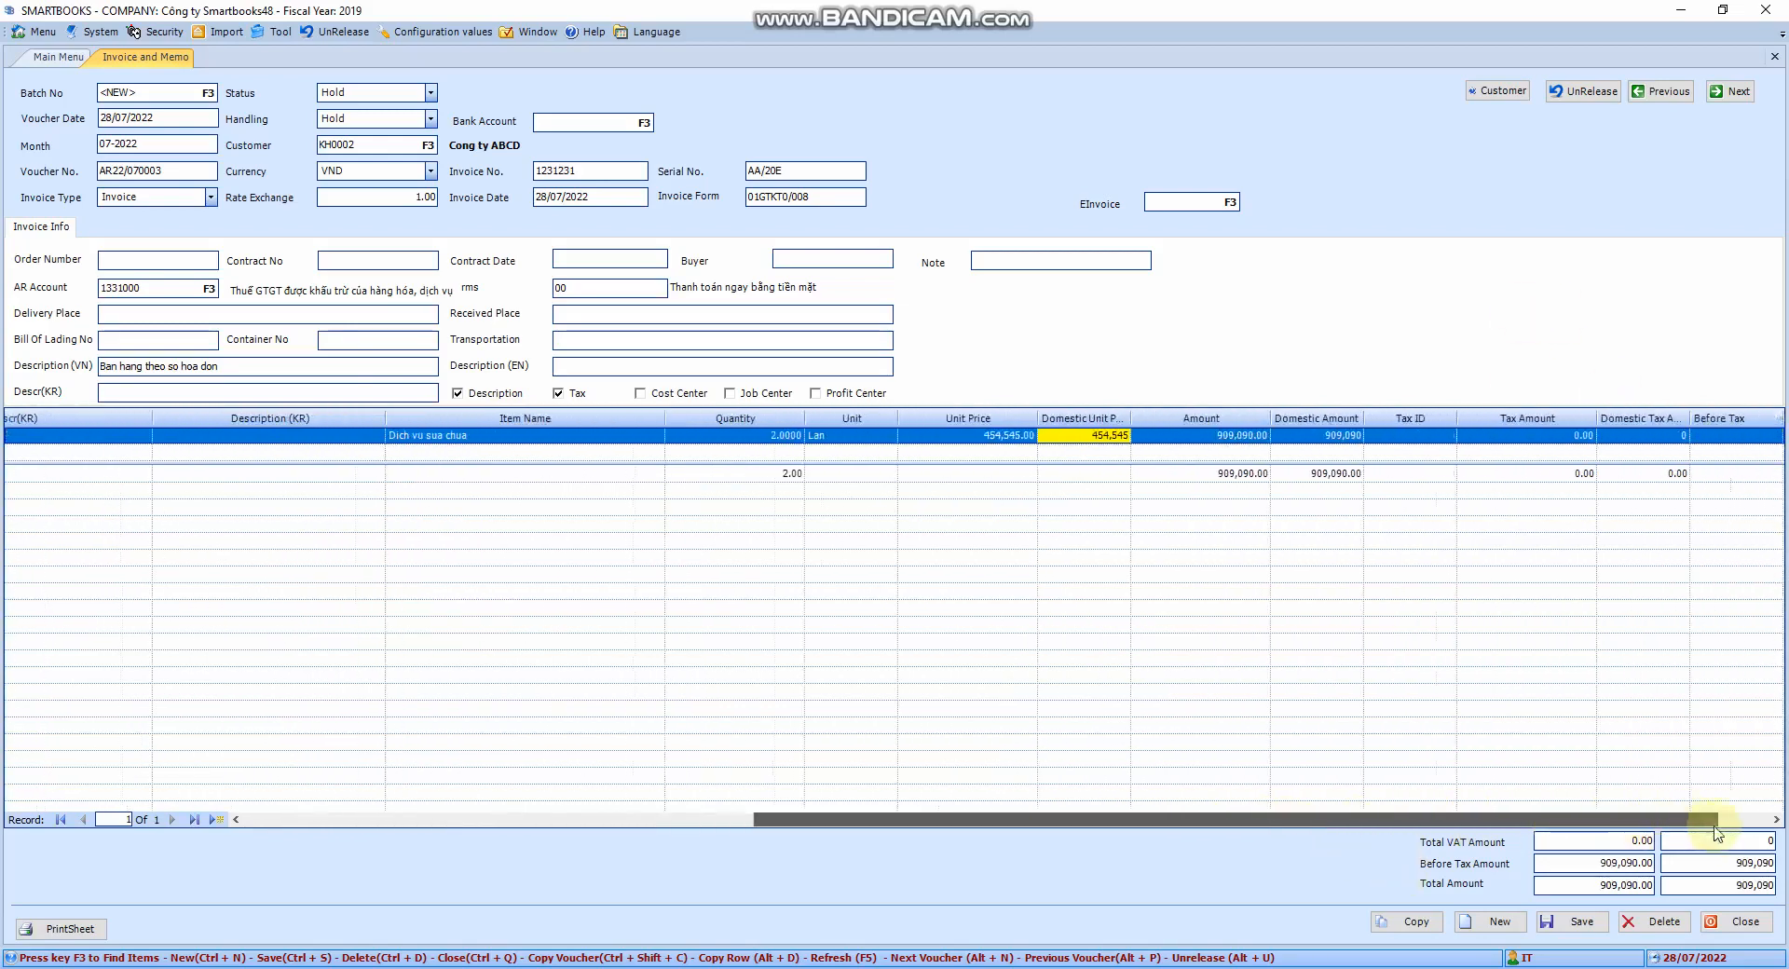
{"action": "left_click", "coordinate": [1319, 439]}
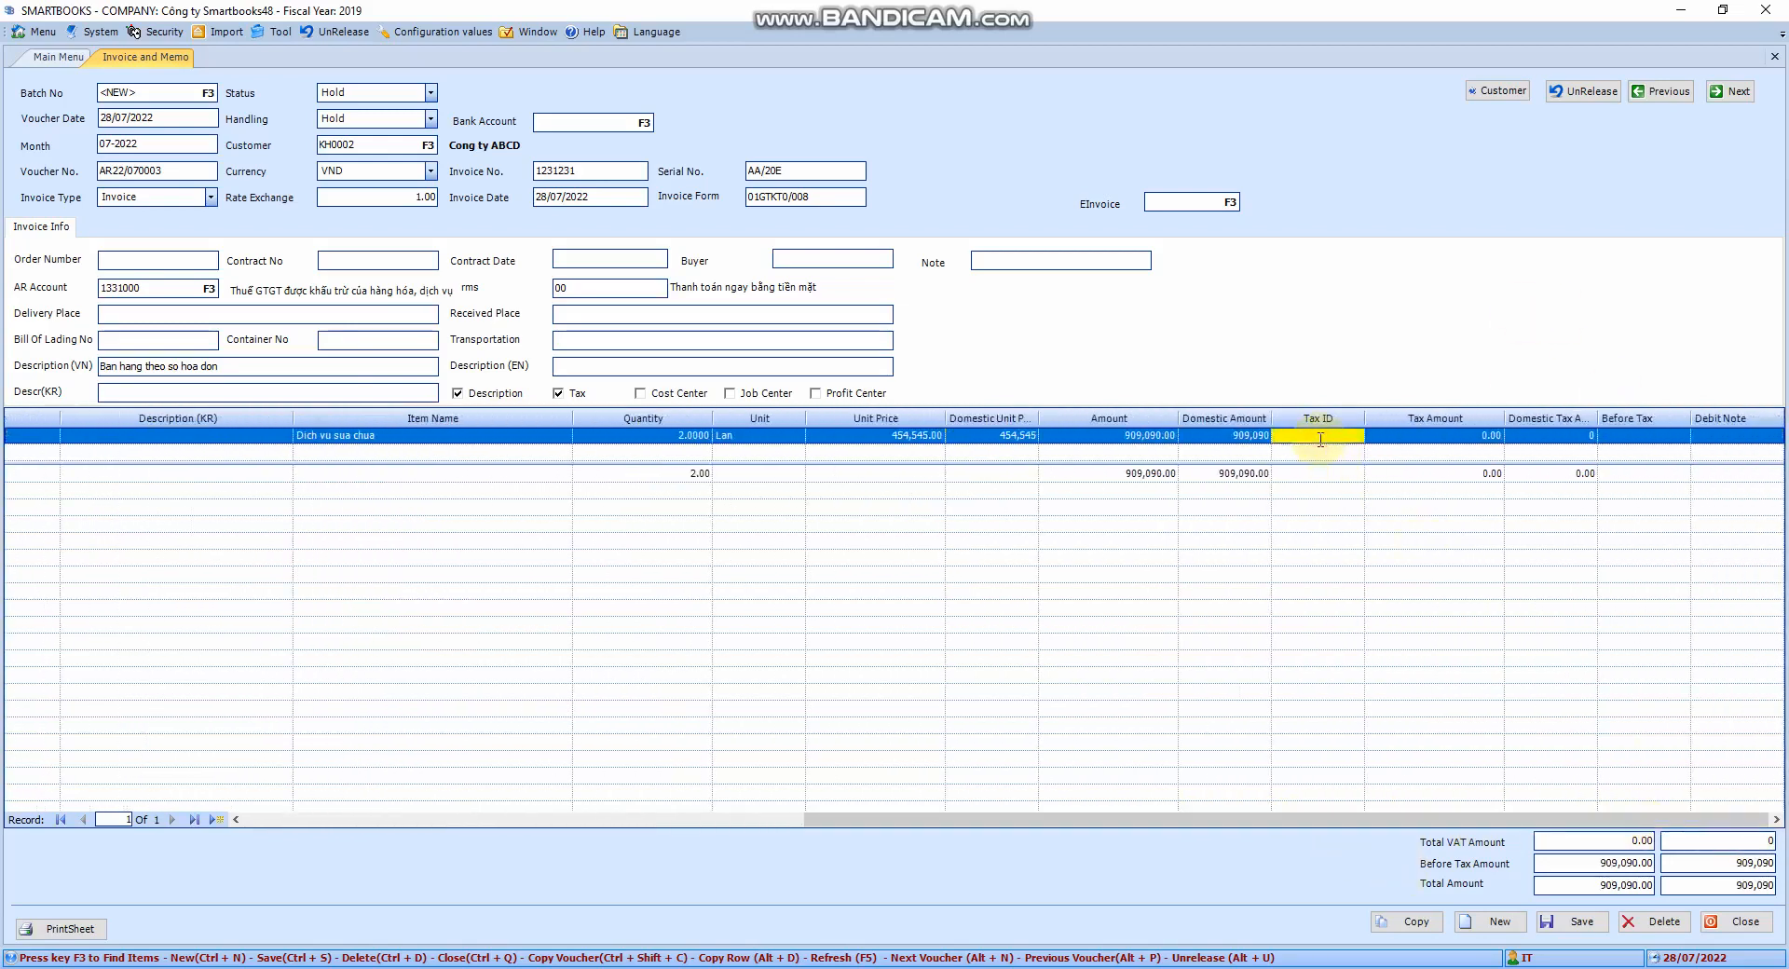
{"action": "key", "text": "shift+Tab"}
{"action": "key", "text": "shift+Tab"}
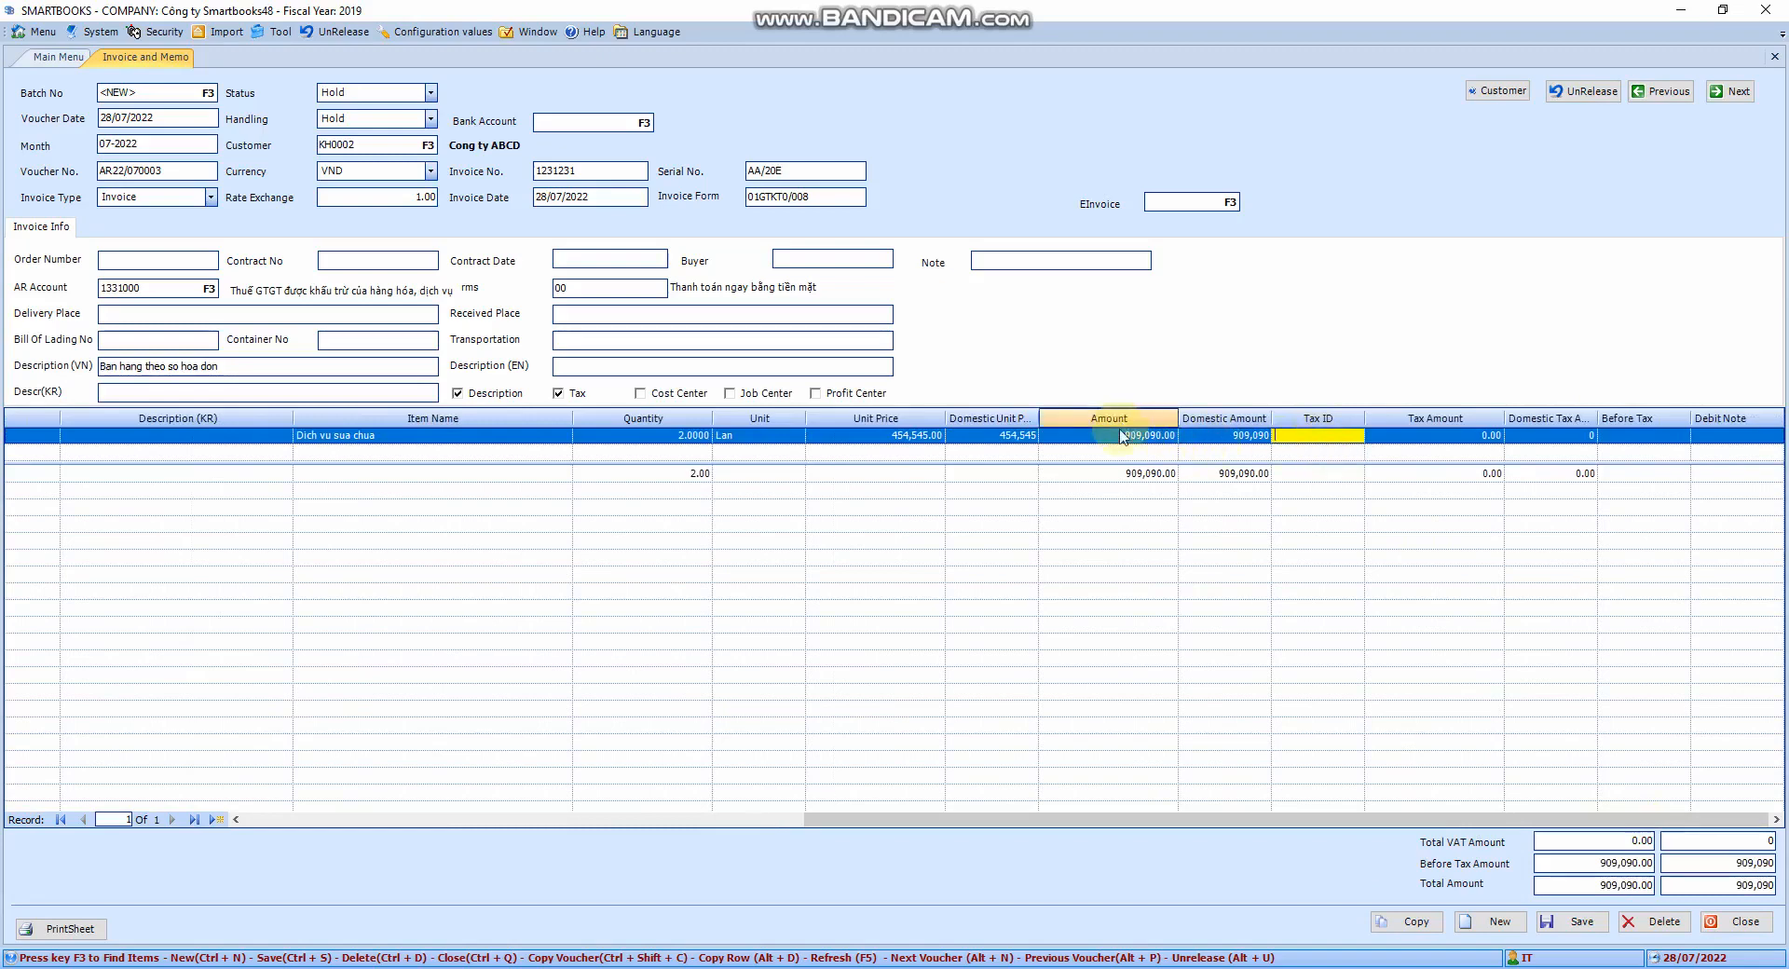
{"action": "left_click", "coordinate": [1314, 435]}
{"action": "key", "text": "F3"}
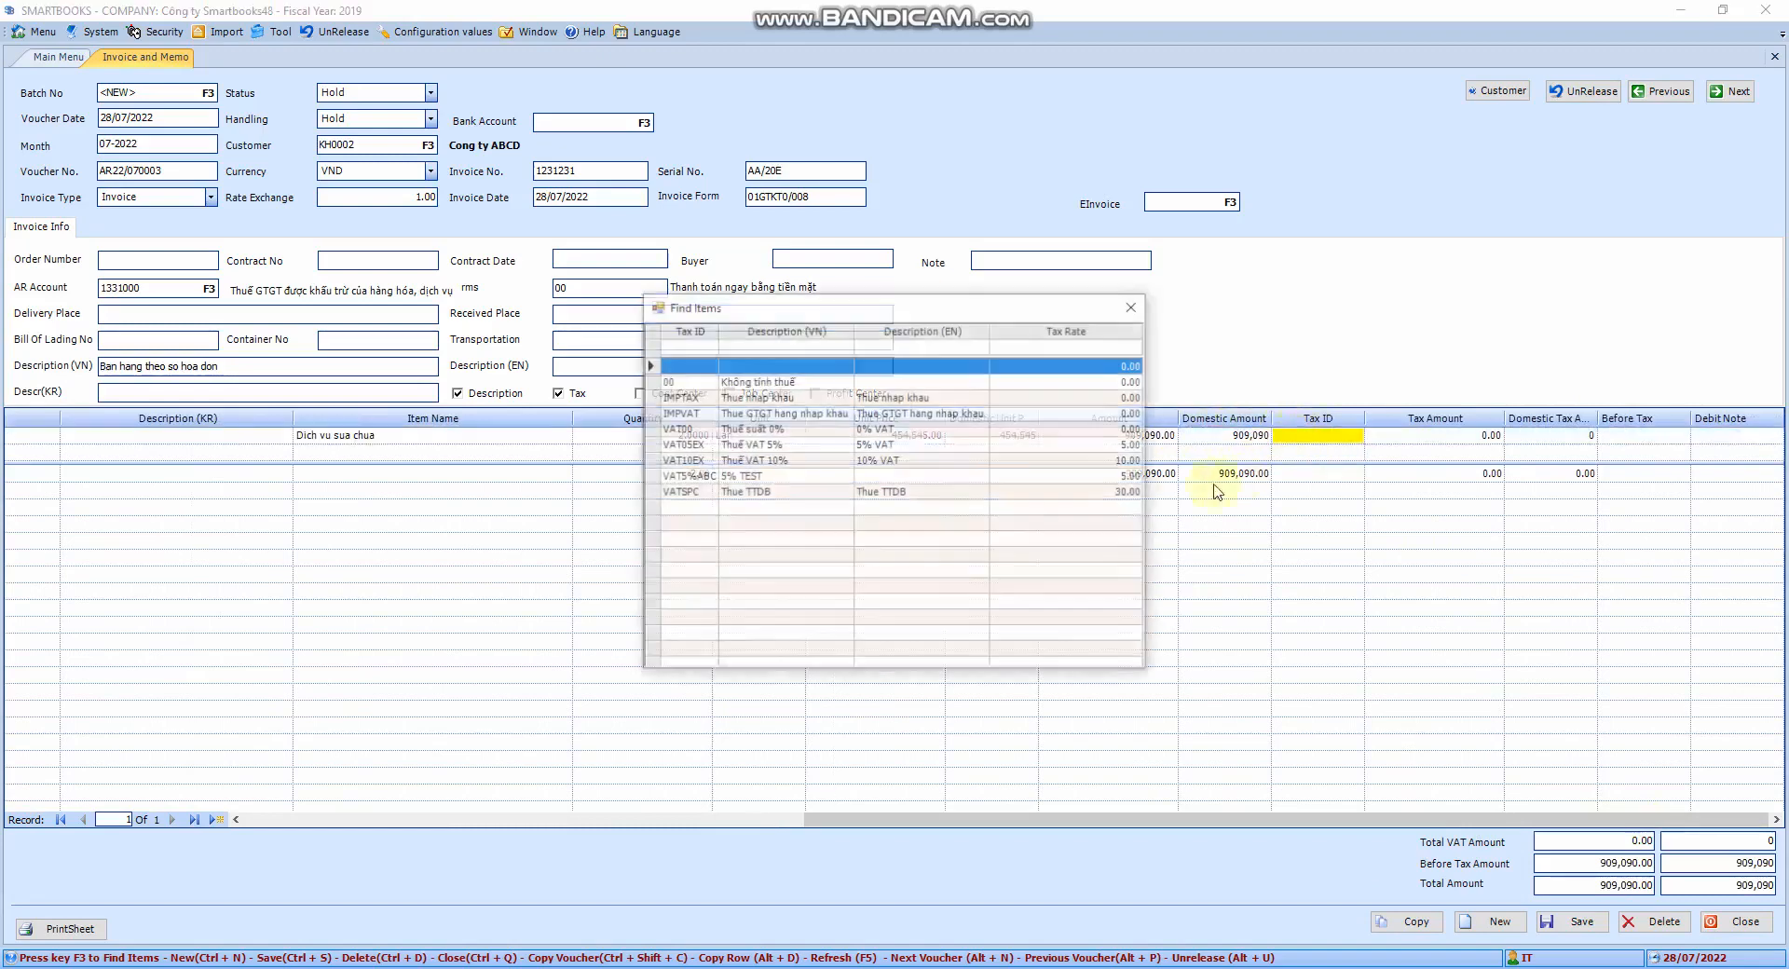
{"action": "double_click", "coordinate": [714, 460]}
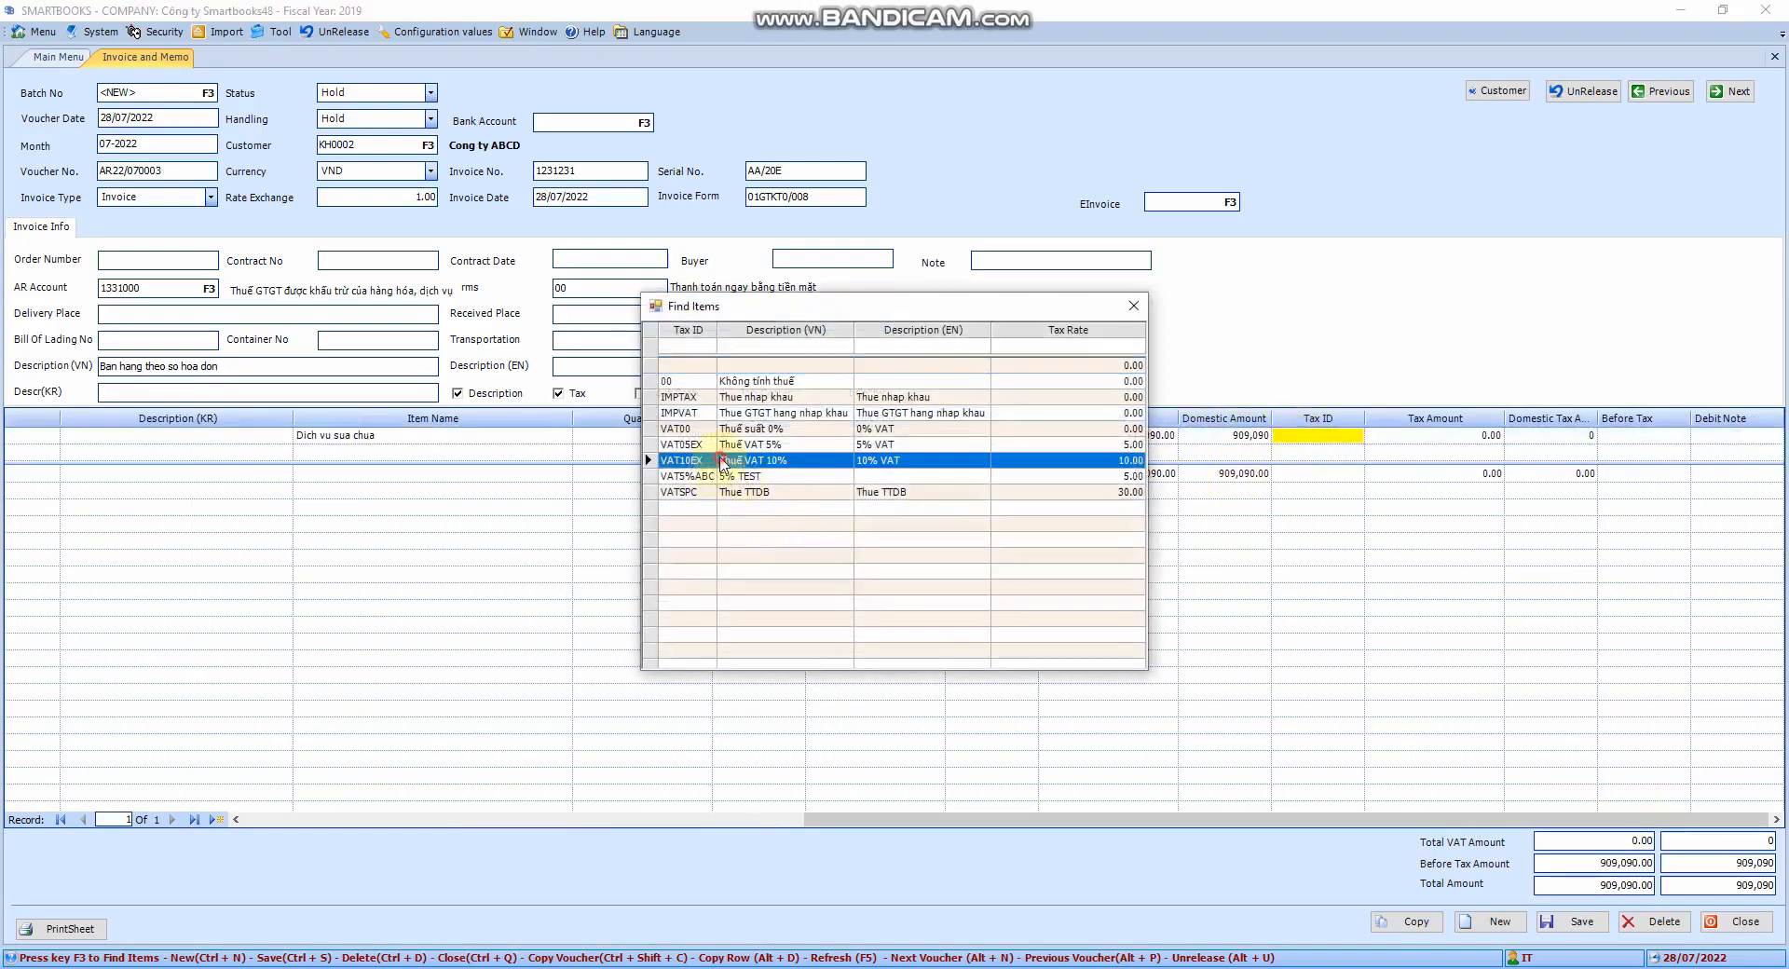
{"action": "key", "text": "Tab"}
{"action": "key", "text": "Tab"}
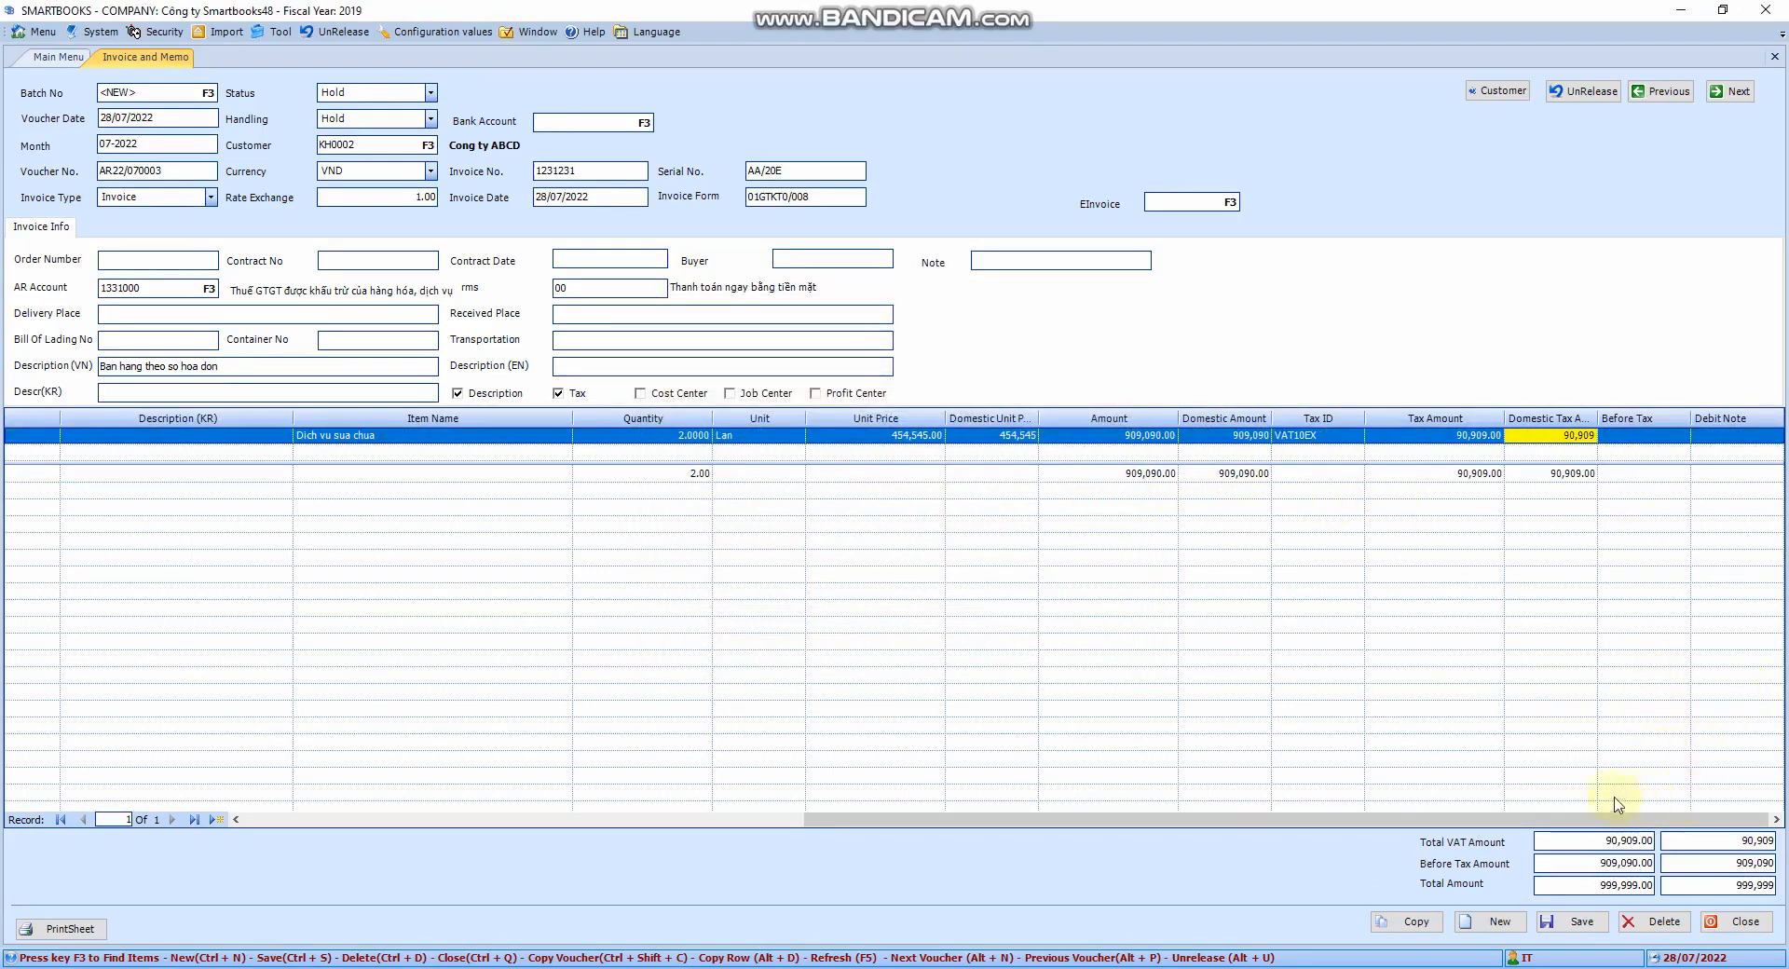
{"action": "left_click_drag", "start_coordinate": [1566, 823], "coordinate": [1731, 820]}
Save the invoice on Hold as batch 009812 and dismiss the confirmation
{"action": "left_click", "coordinate": [1588, 923]}
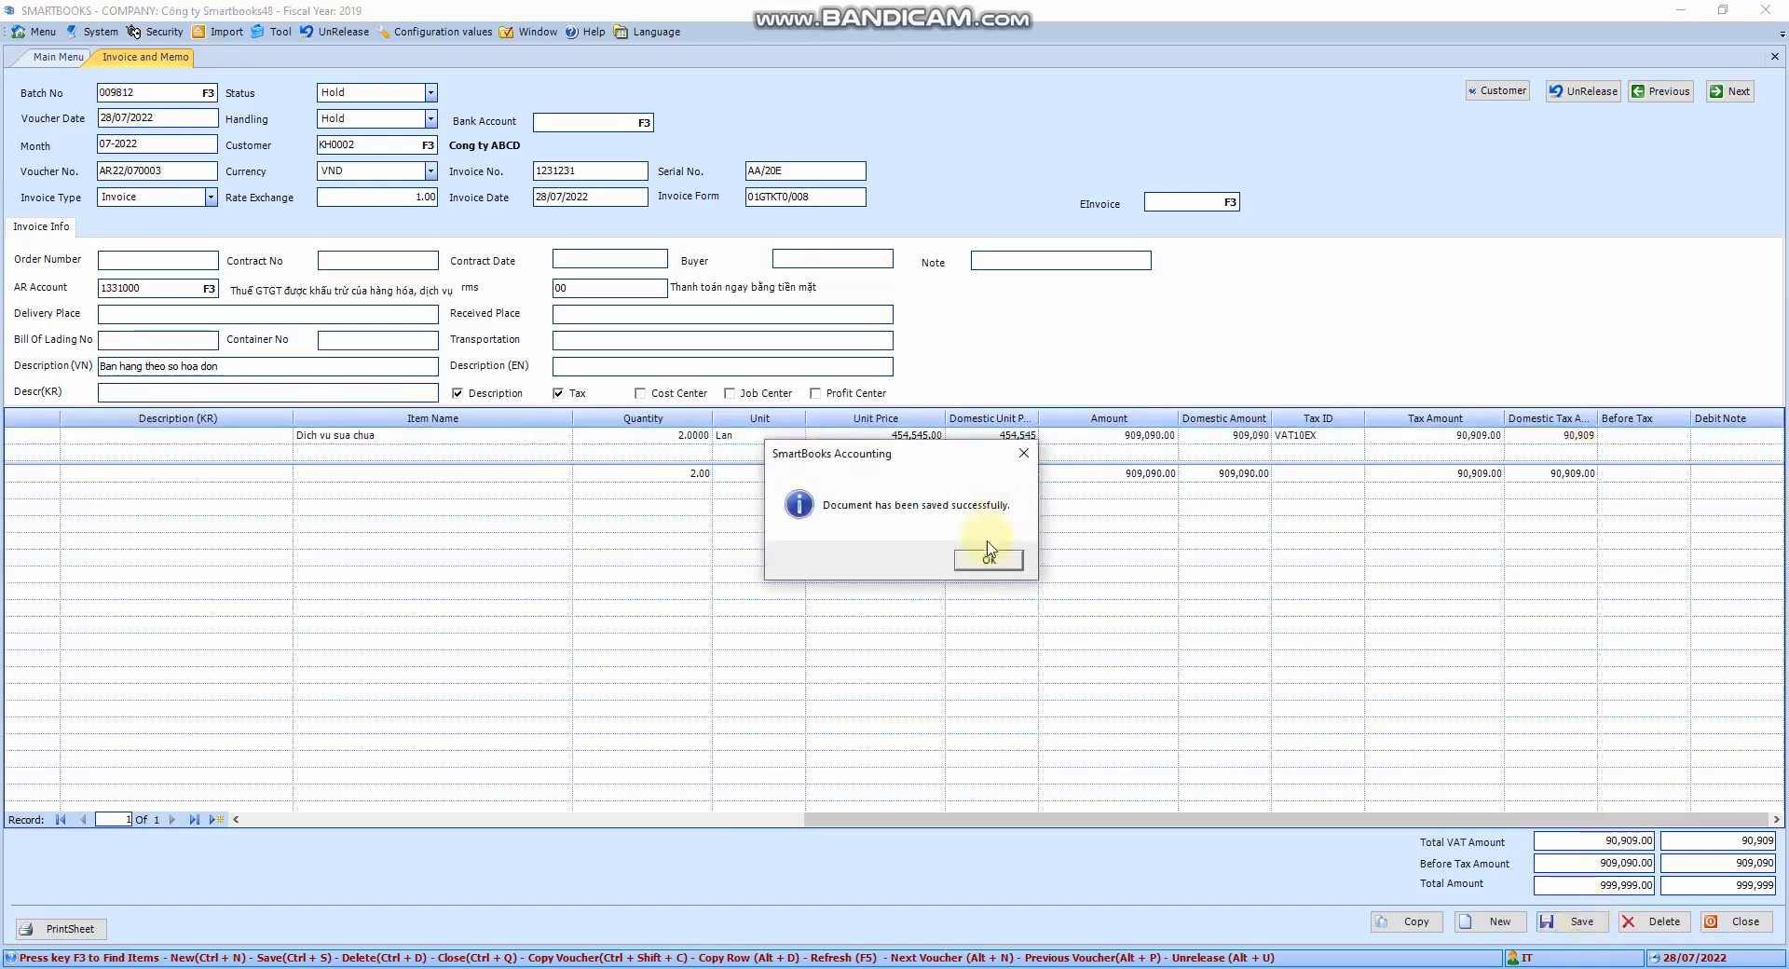
{"action": "left_click", "coordinate": [990, 560]}
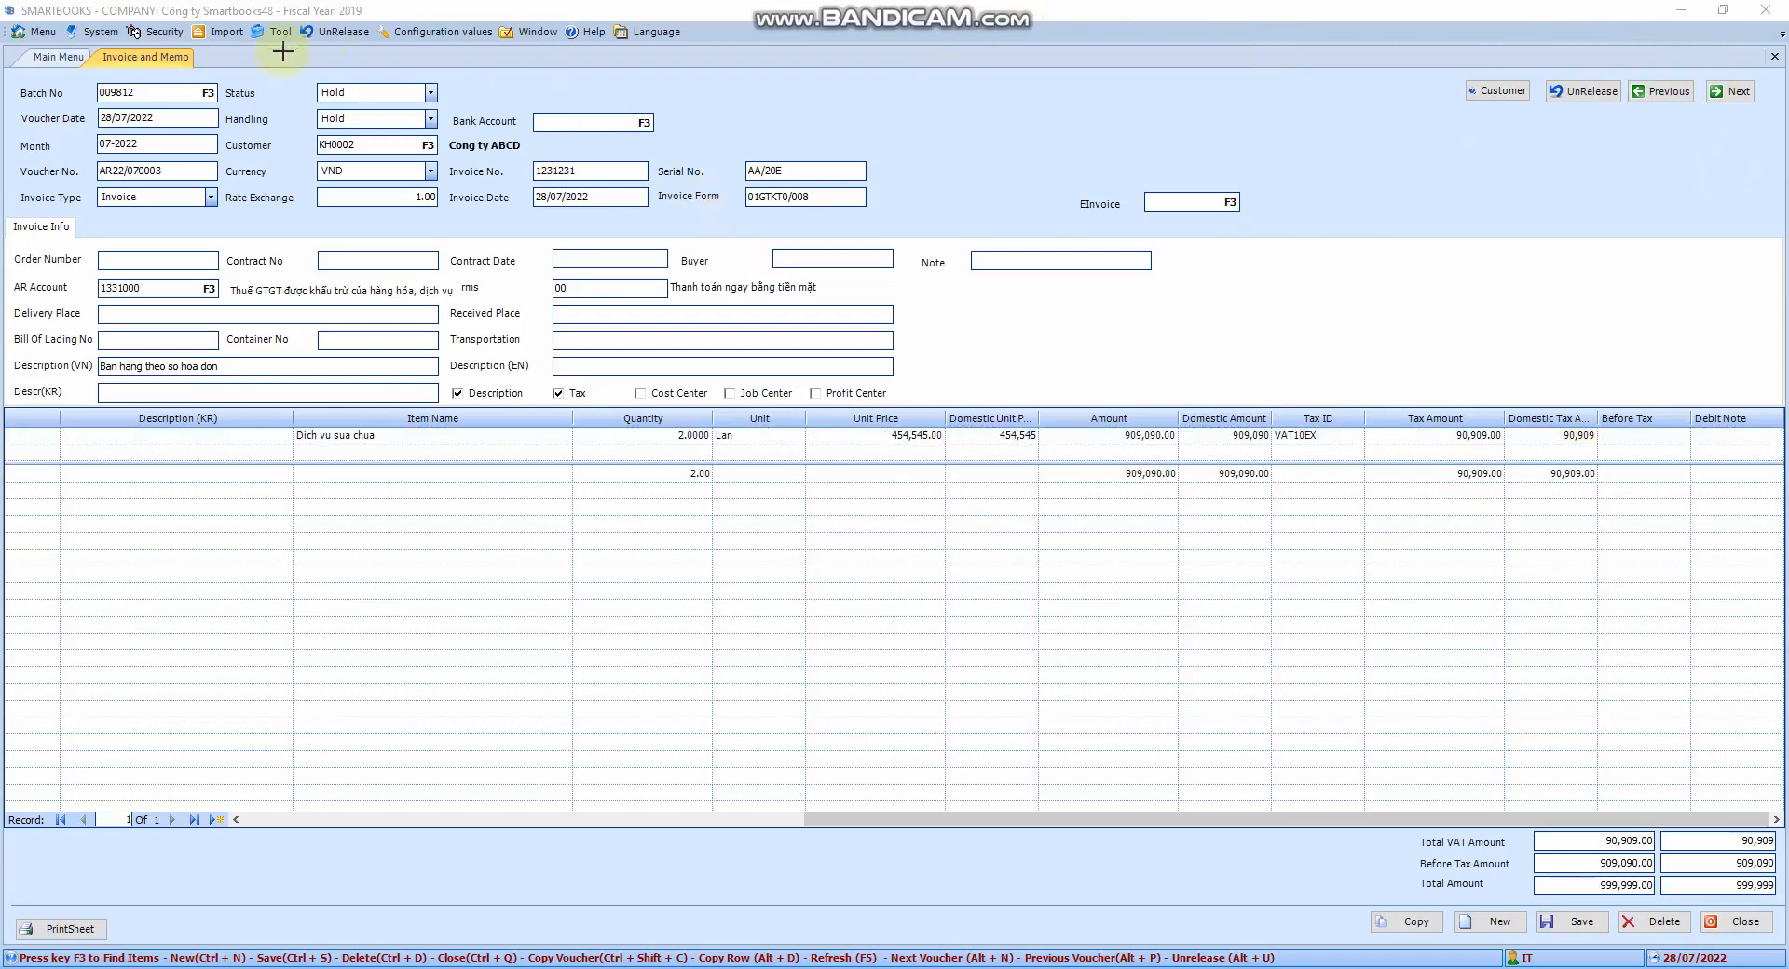
{"action": "left_click_drag", "start_coordinate": [273, 66], "coordinate": [476, 130]}
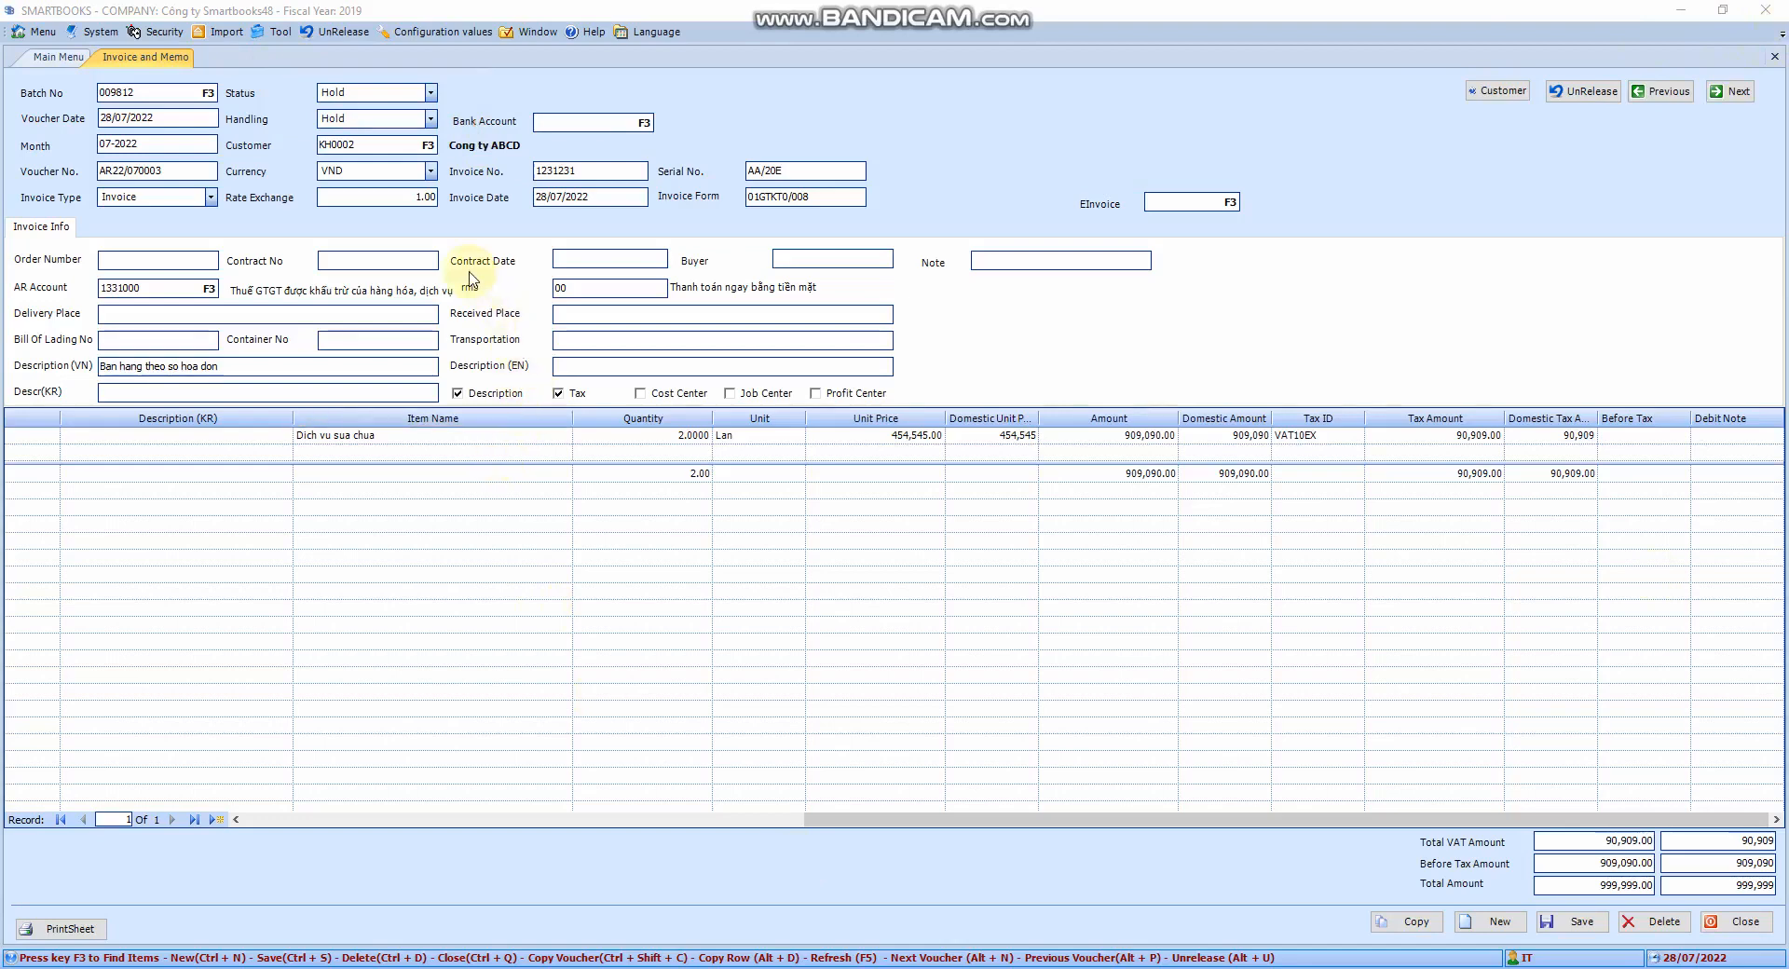
{"action": "left_click", "coordinate": [432, 121]}
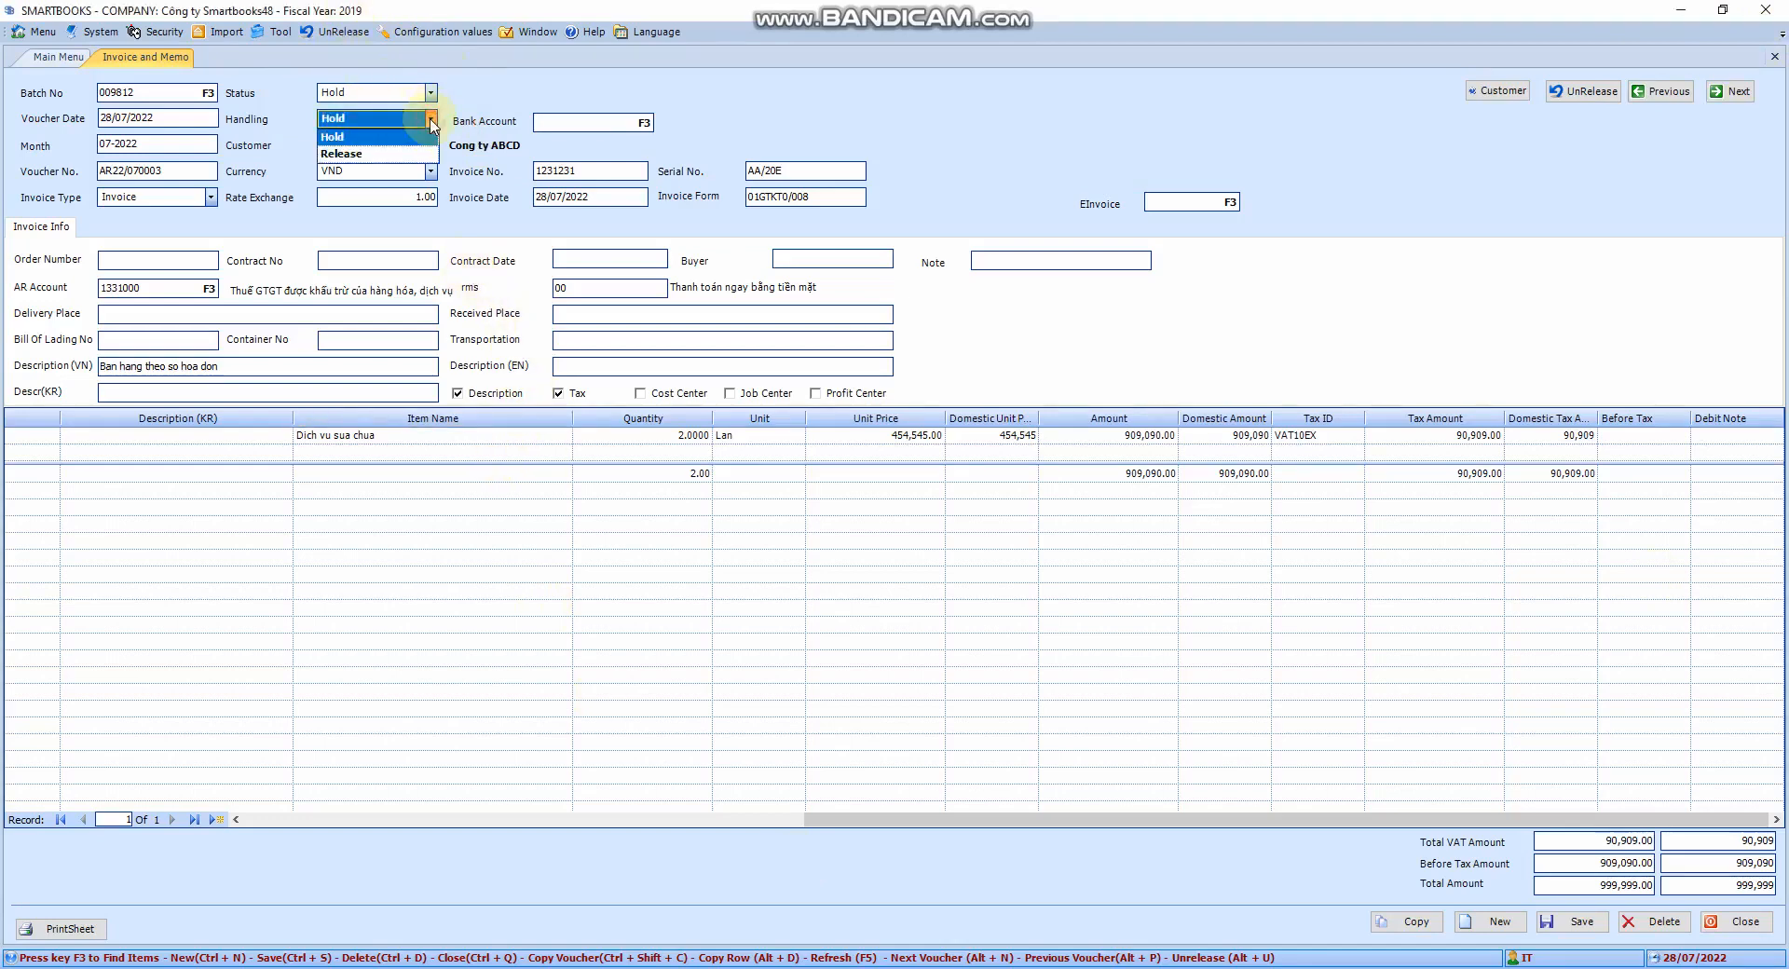
Change the invoice handling to Release and save it again
{"action": "left_click", "coordinate": [372, 156]}
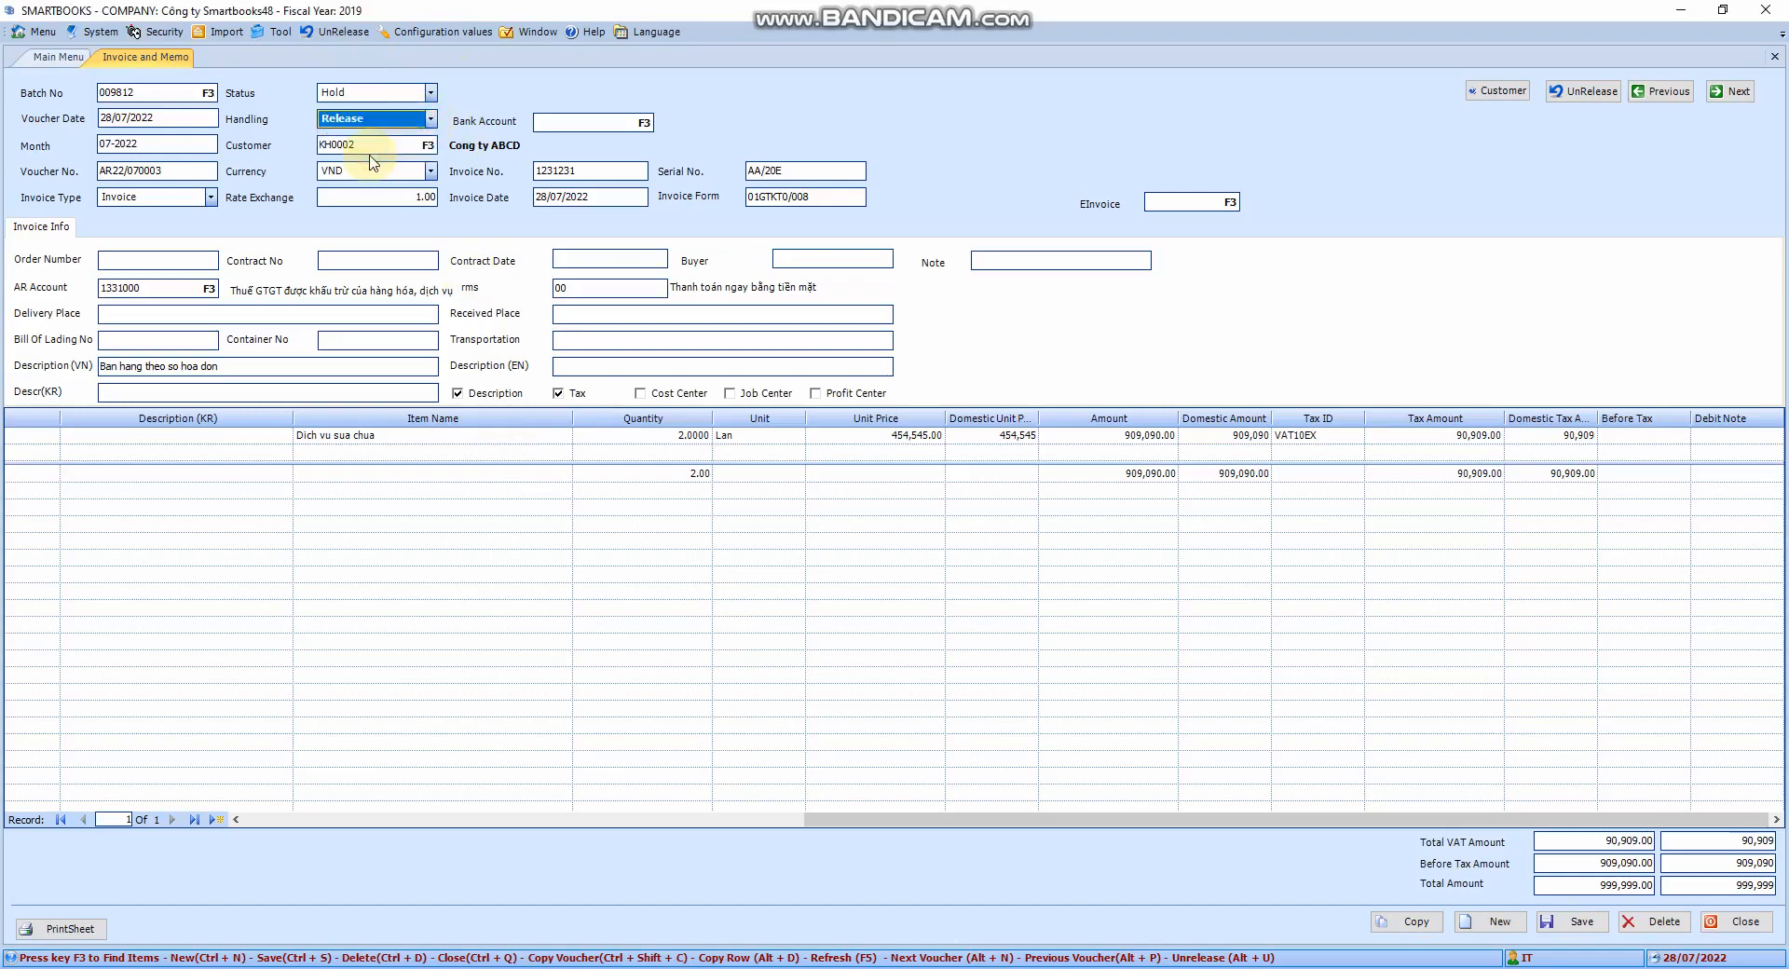
{"action": "left_click", "coordinate": [1584, 925]}
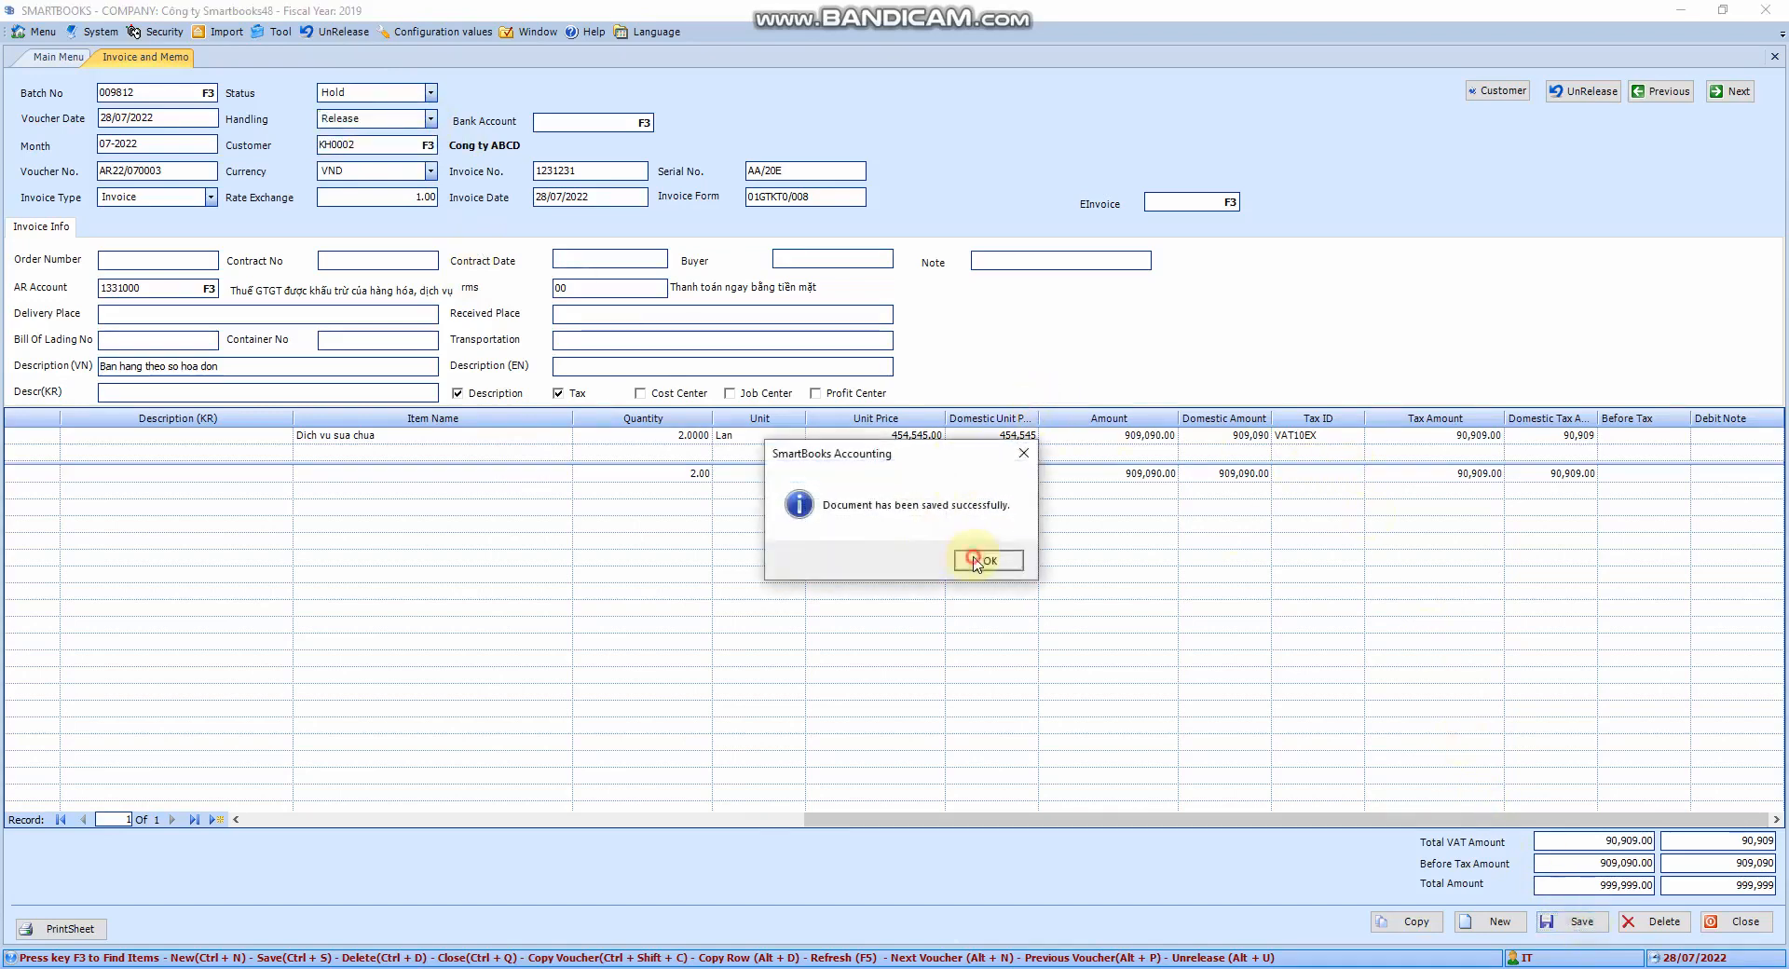
{"action": "left_click", "coordinate": [973, 561]}
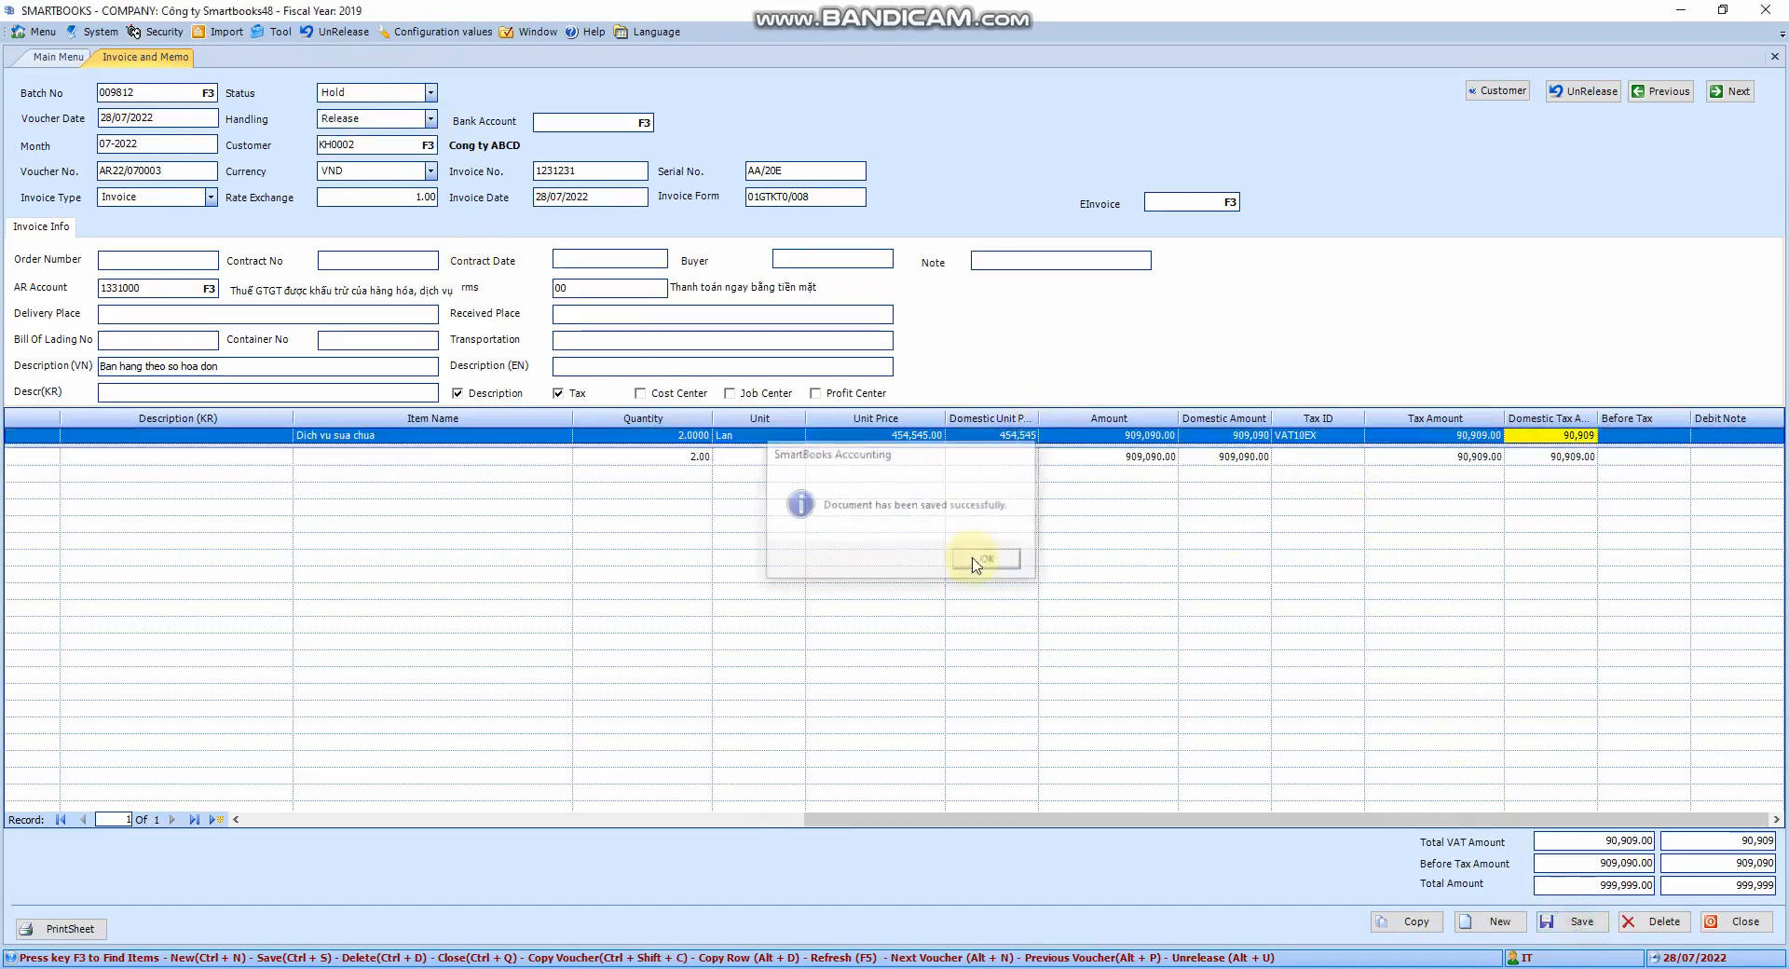
Step through the Description (VN), Quantity, Unit Price and Domestic Unit Price fields
{"action": "left_click", "coordinate": [168, 366]}
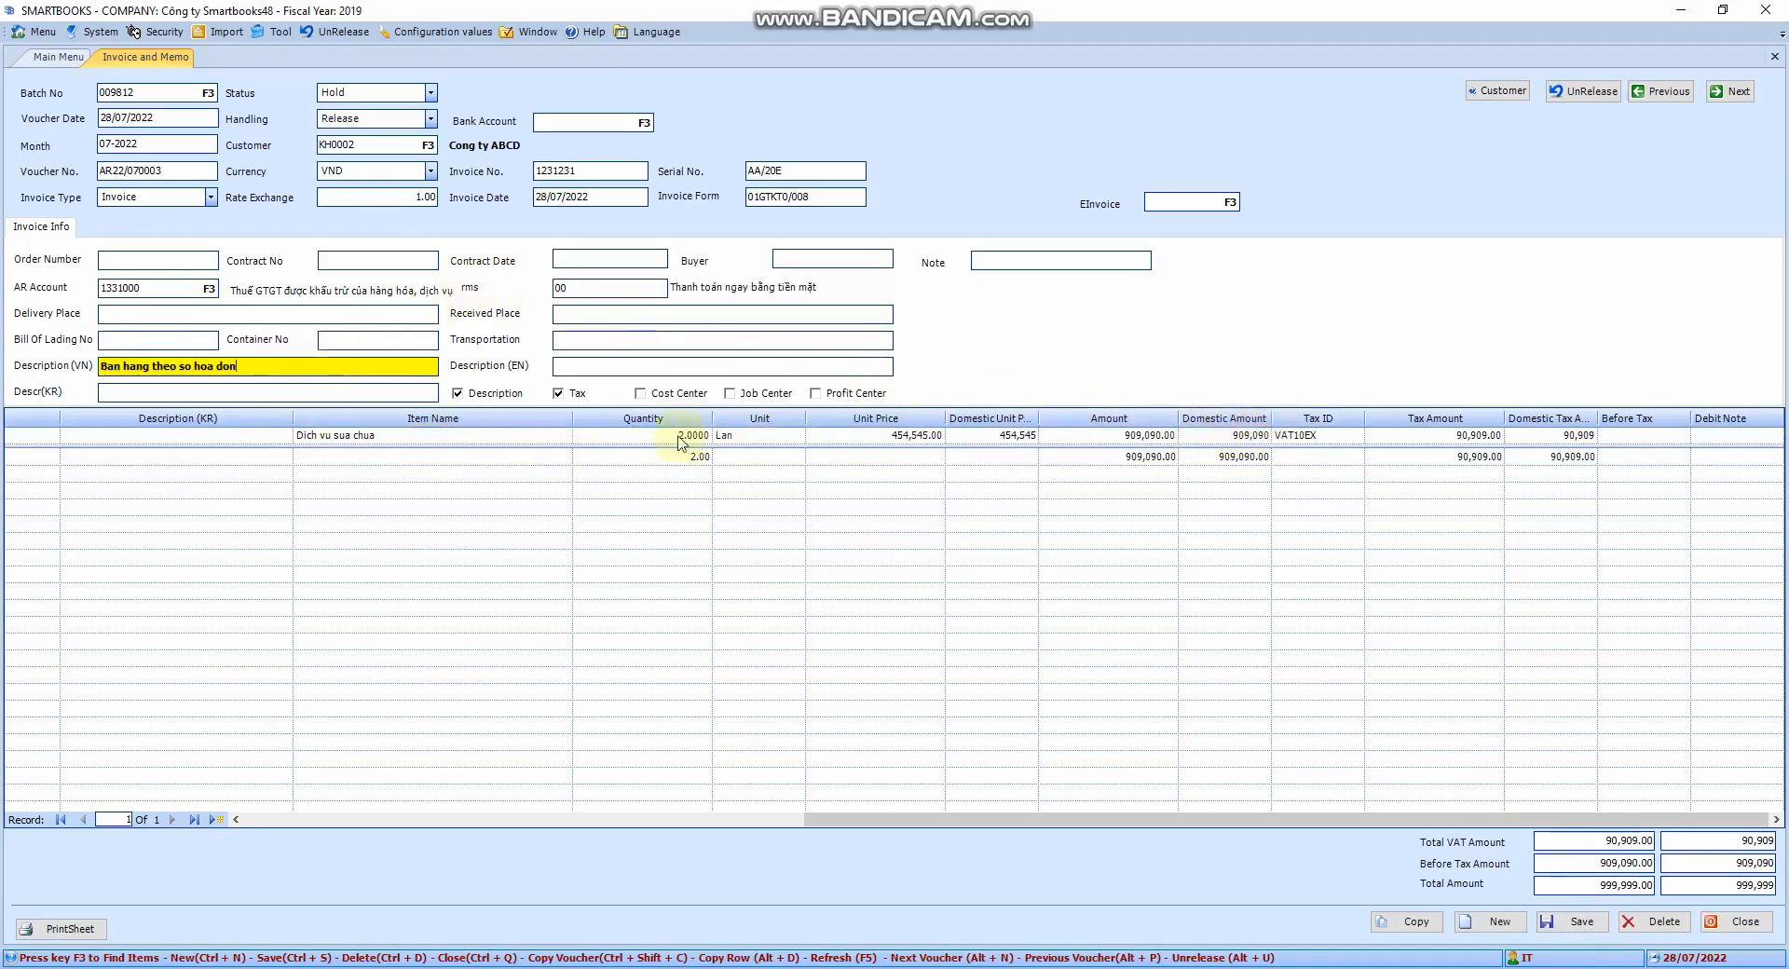
{"action": "left_click", "coordinate": [709, 437]}
{"action": "left_click", "coordinate": [900, 436]}
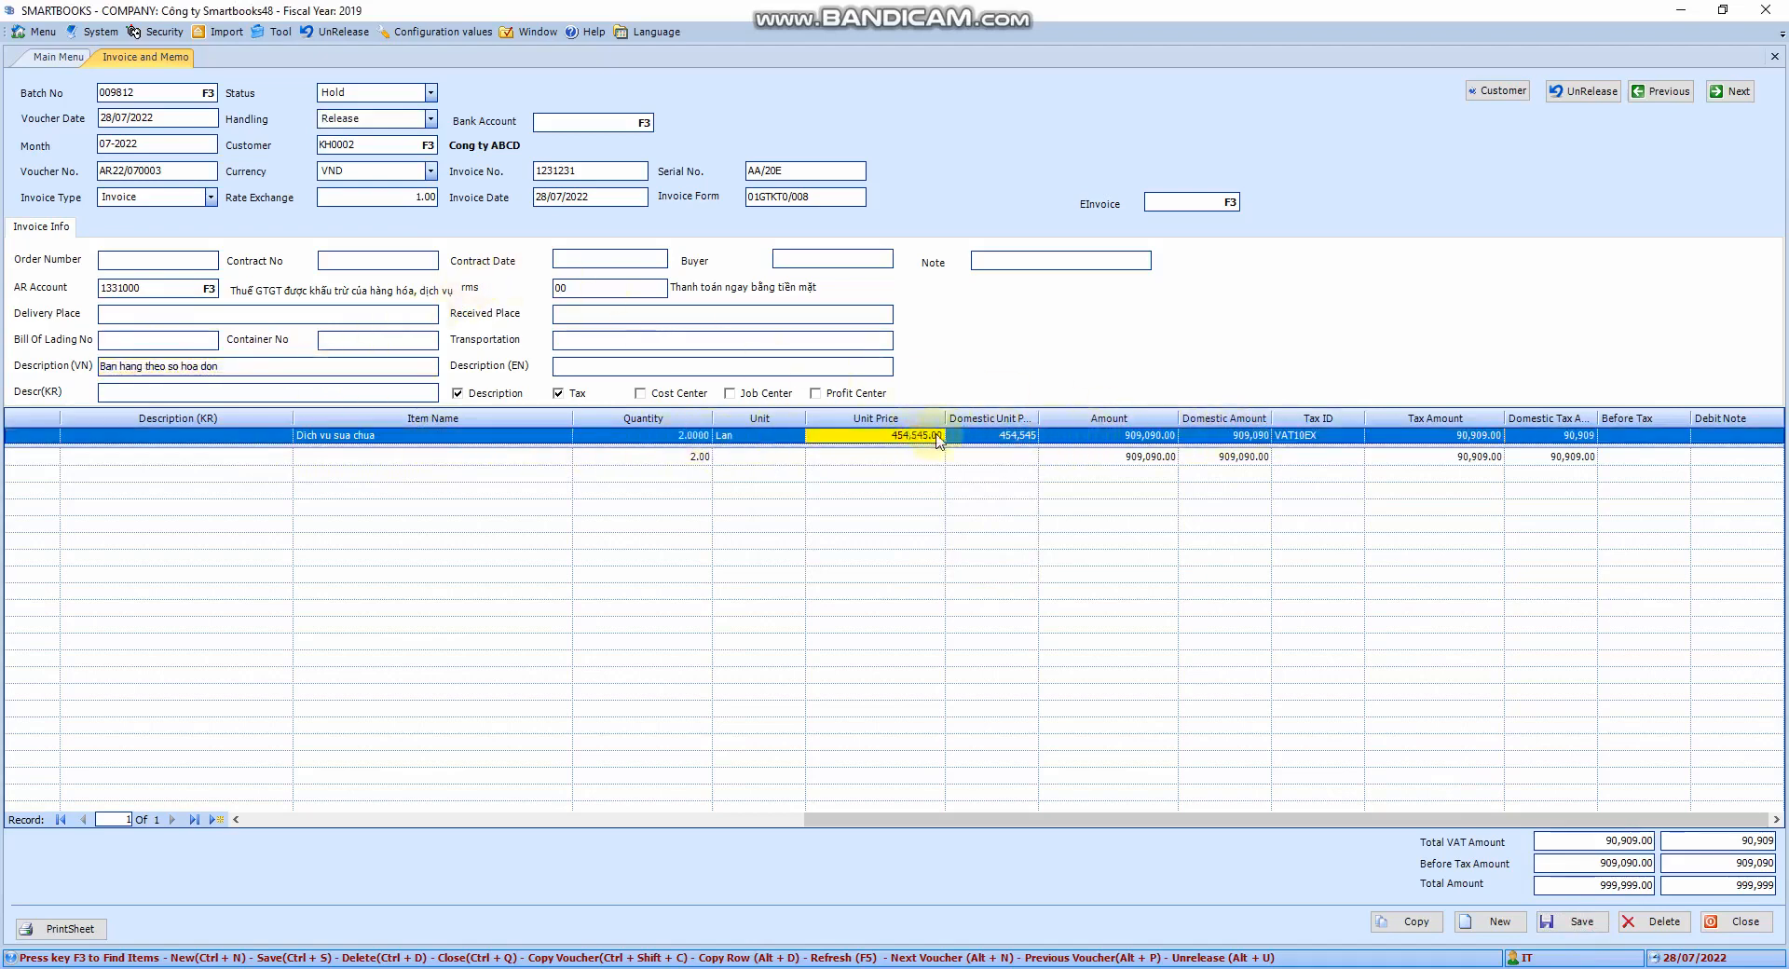
{"action": "left_click", "coordinate": [995, 437]}
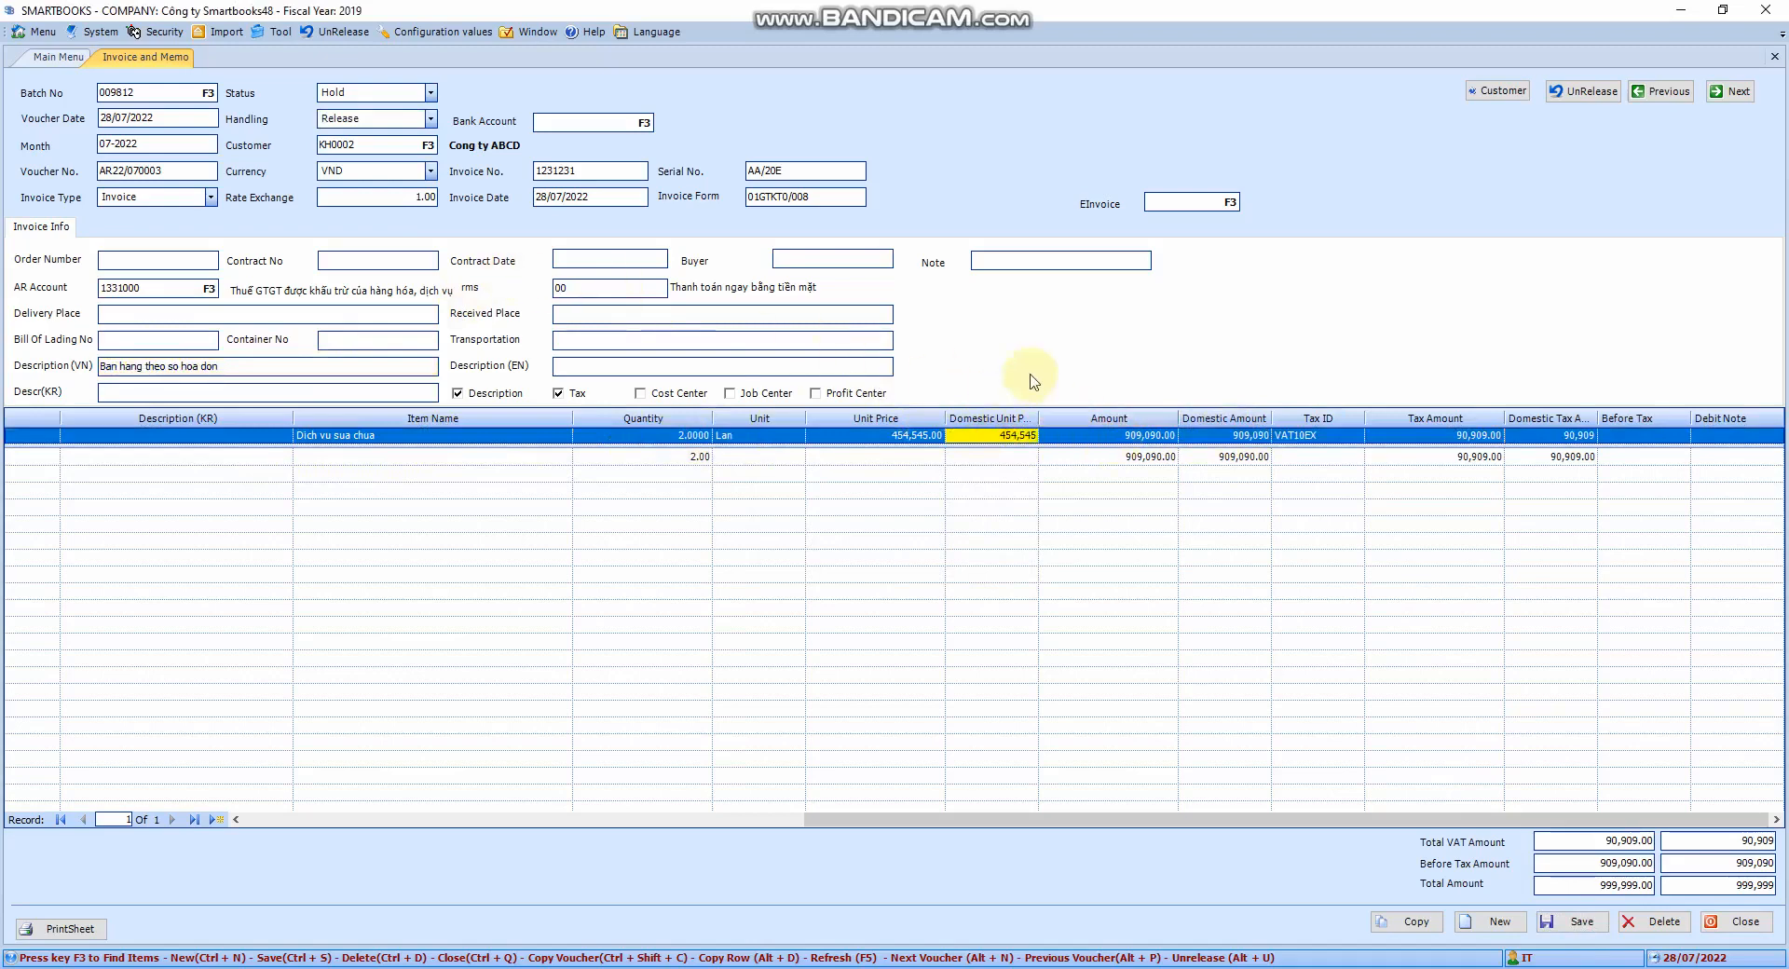
Post the batch 009812 invoice and dismiss the success message
{"action": "left_click", "coordinate": [1581, 93]}
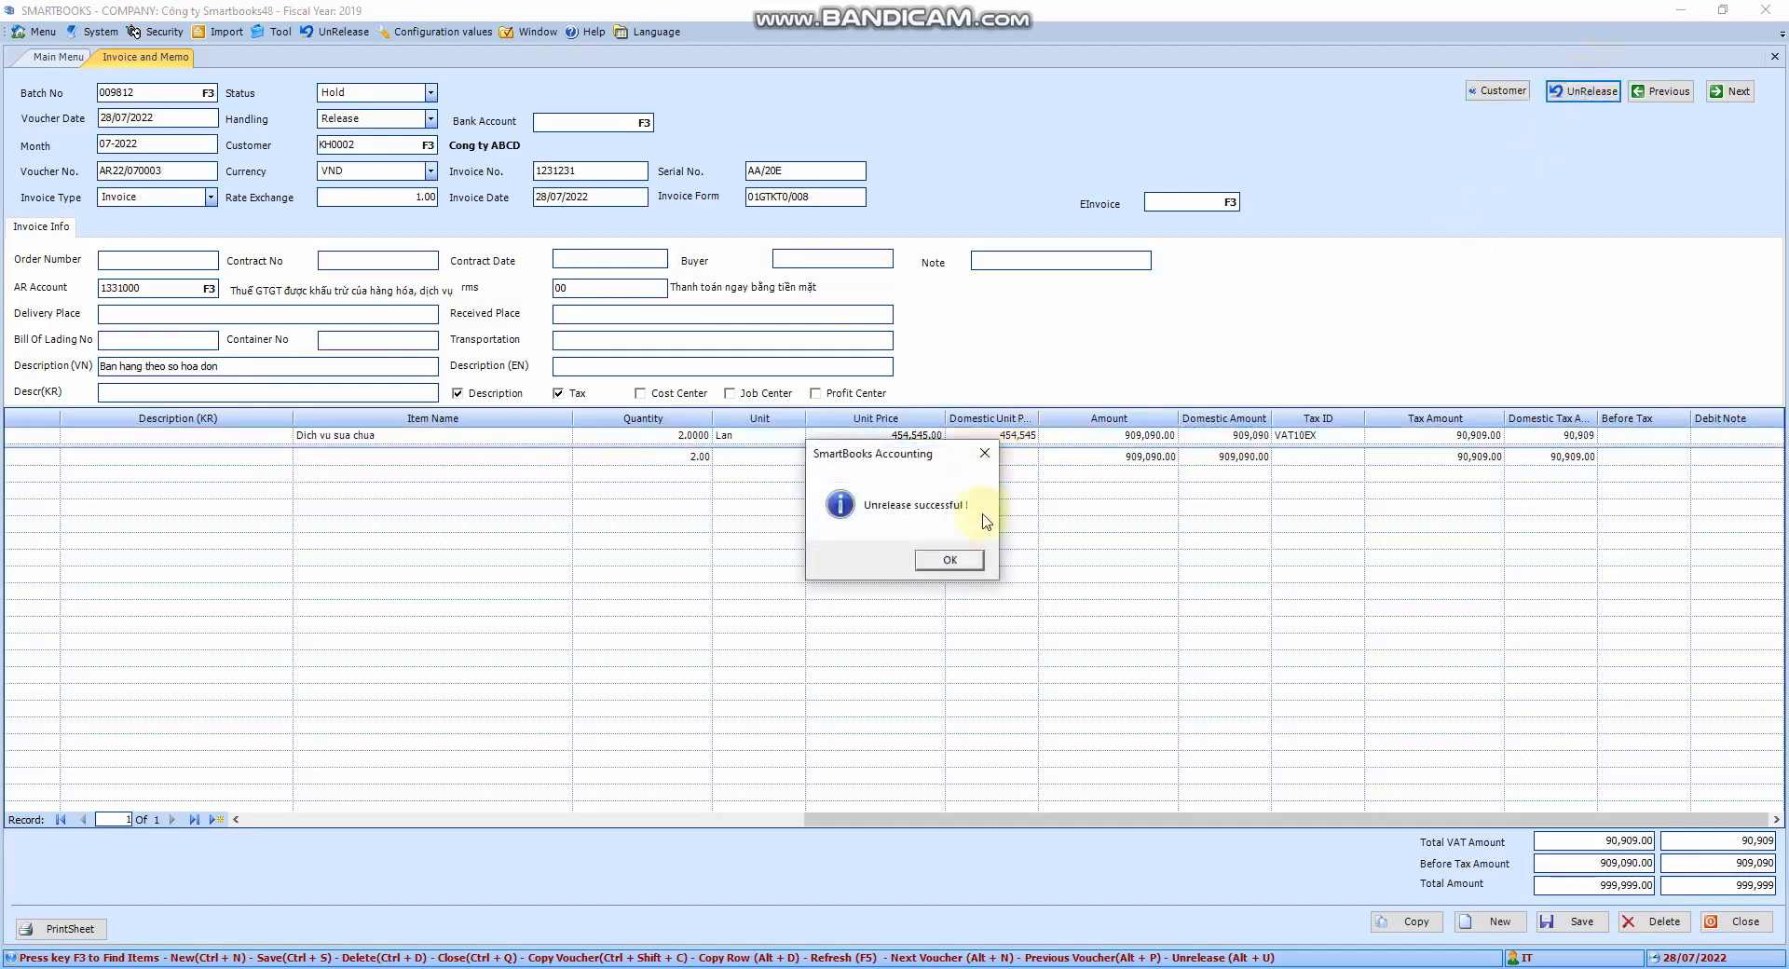
{"action": "left_click", "coordinate": [952, 560]}
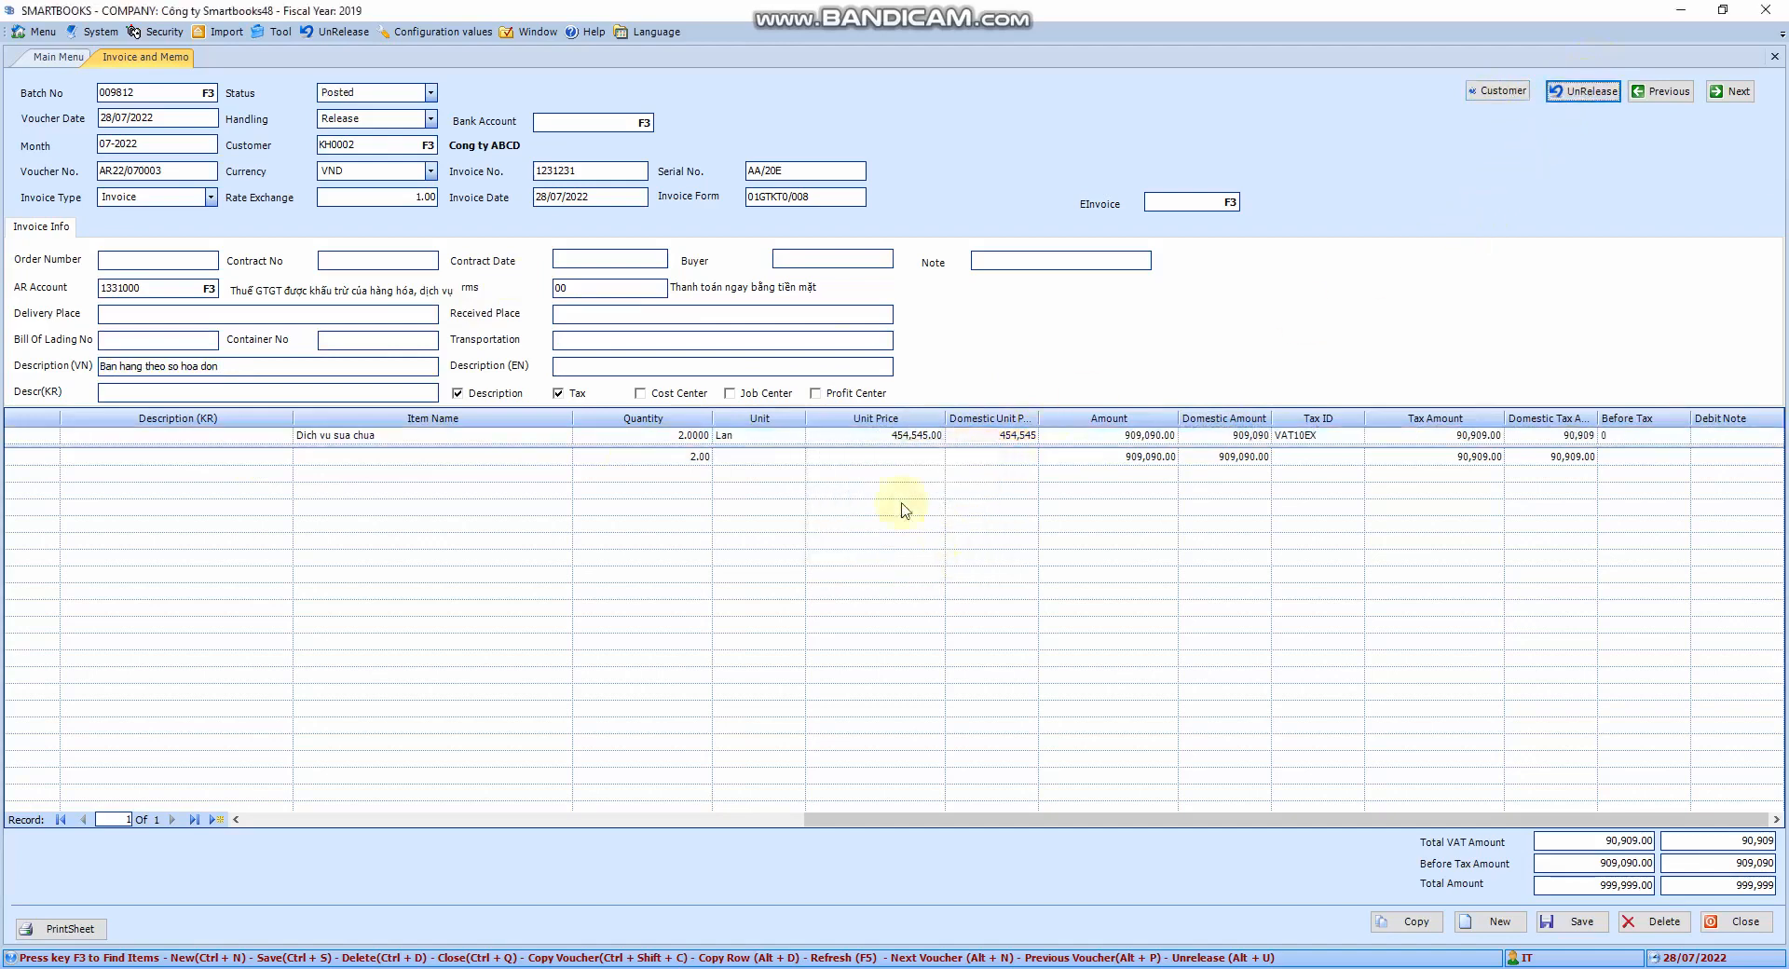
{"action": "left_click", "coordinate": [285, 367]}
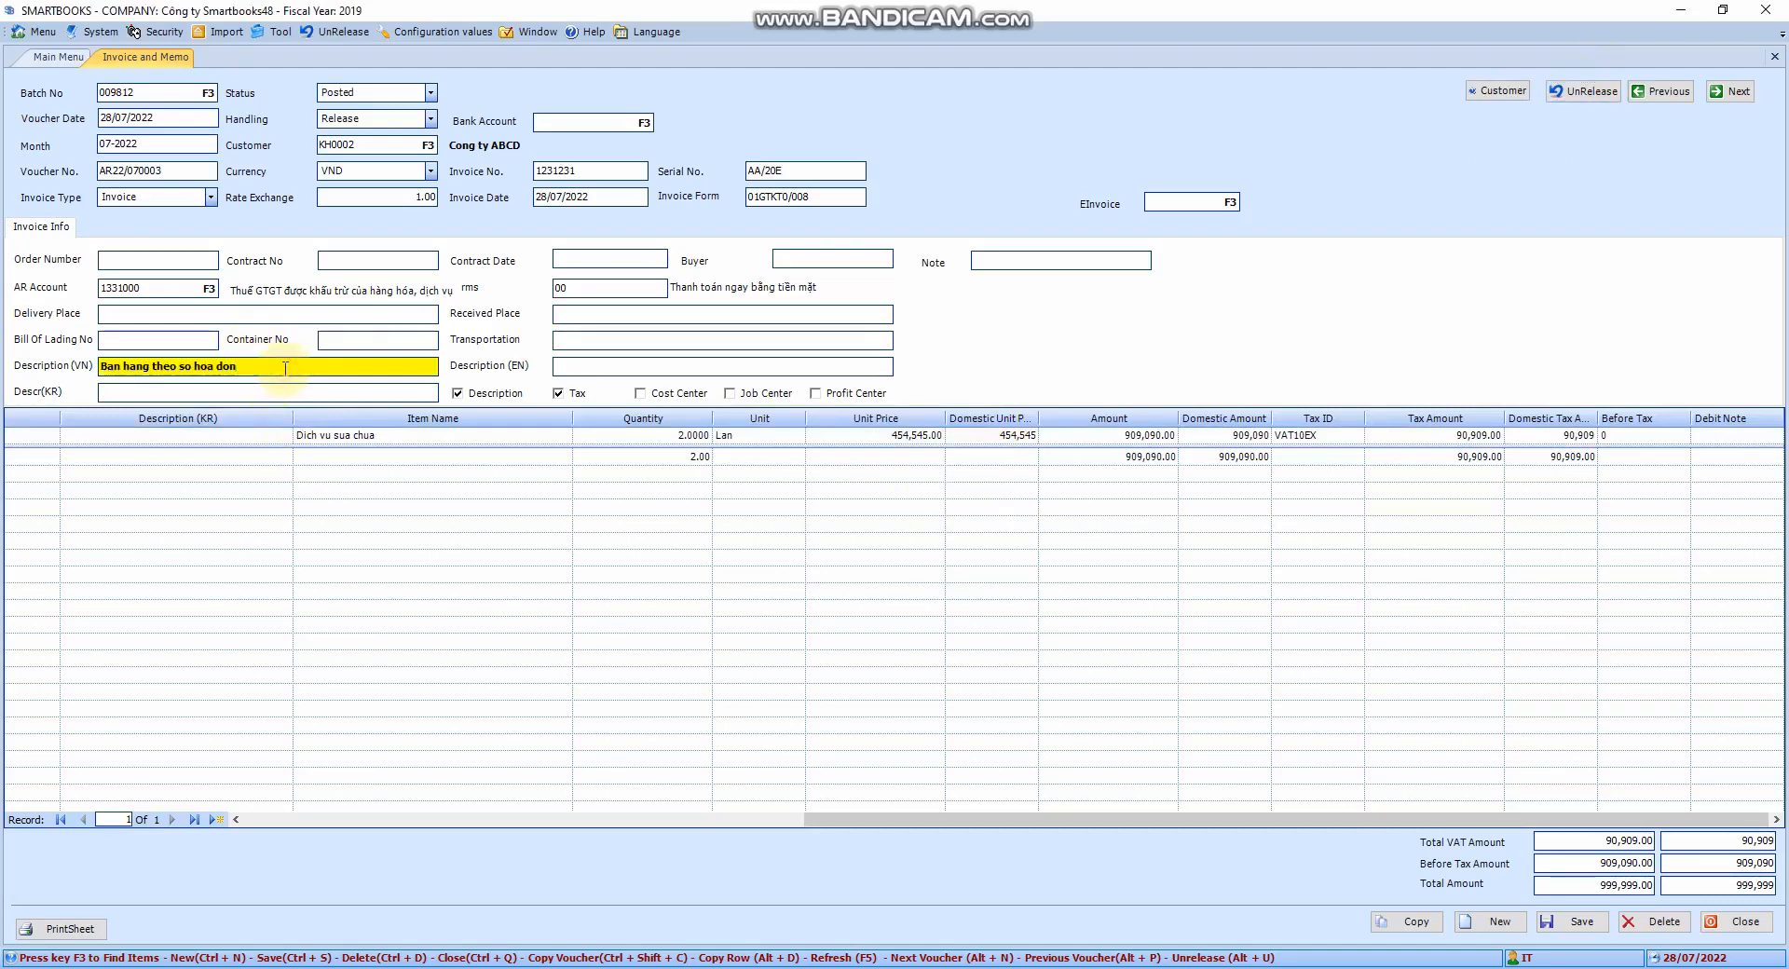
Reverse the invoice's release, then bring up the Customer Maintenance list
{"action": "left_click", "coordinate": [1587, 90]}
{"action": "left_click", "coordinate": [948, 557]}
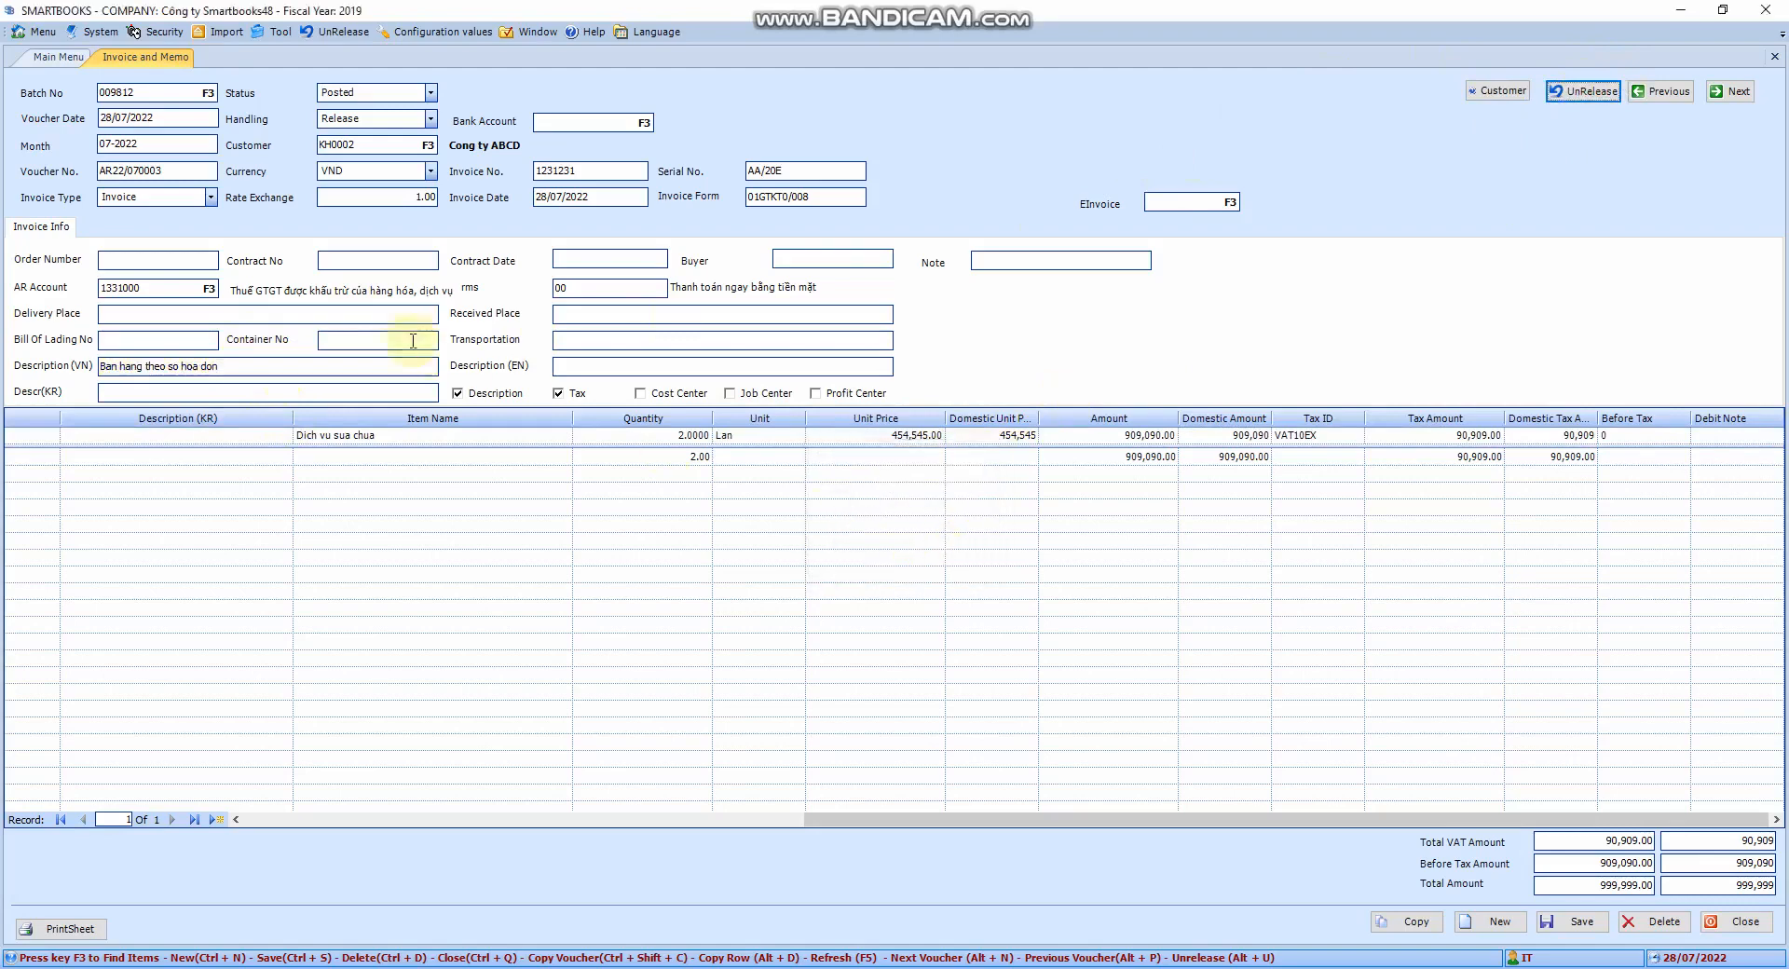
{"action": "left_click", "coordinate": [173, 100]}
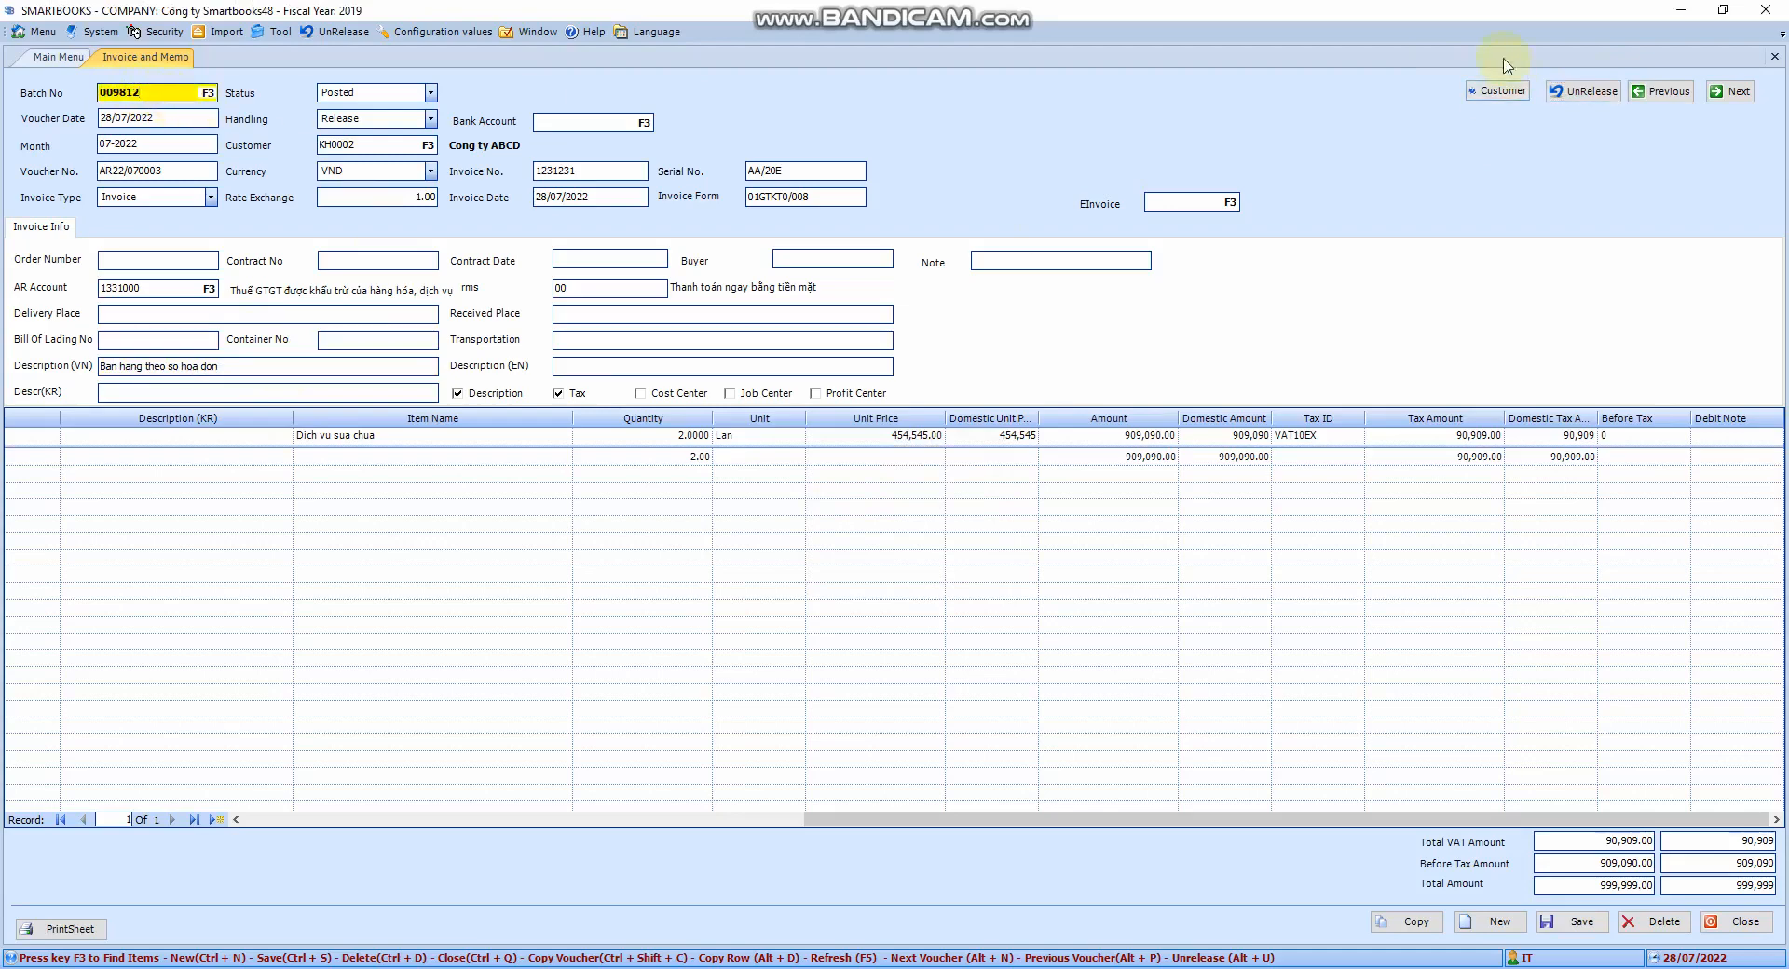
{"action": "left_click", "coordinate": [1502, 90]}
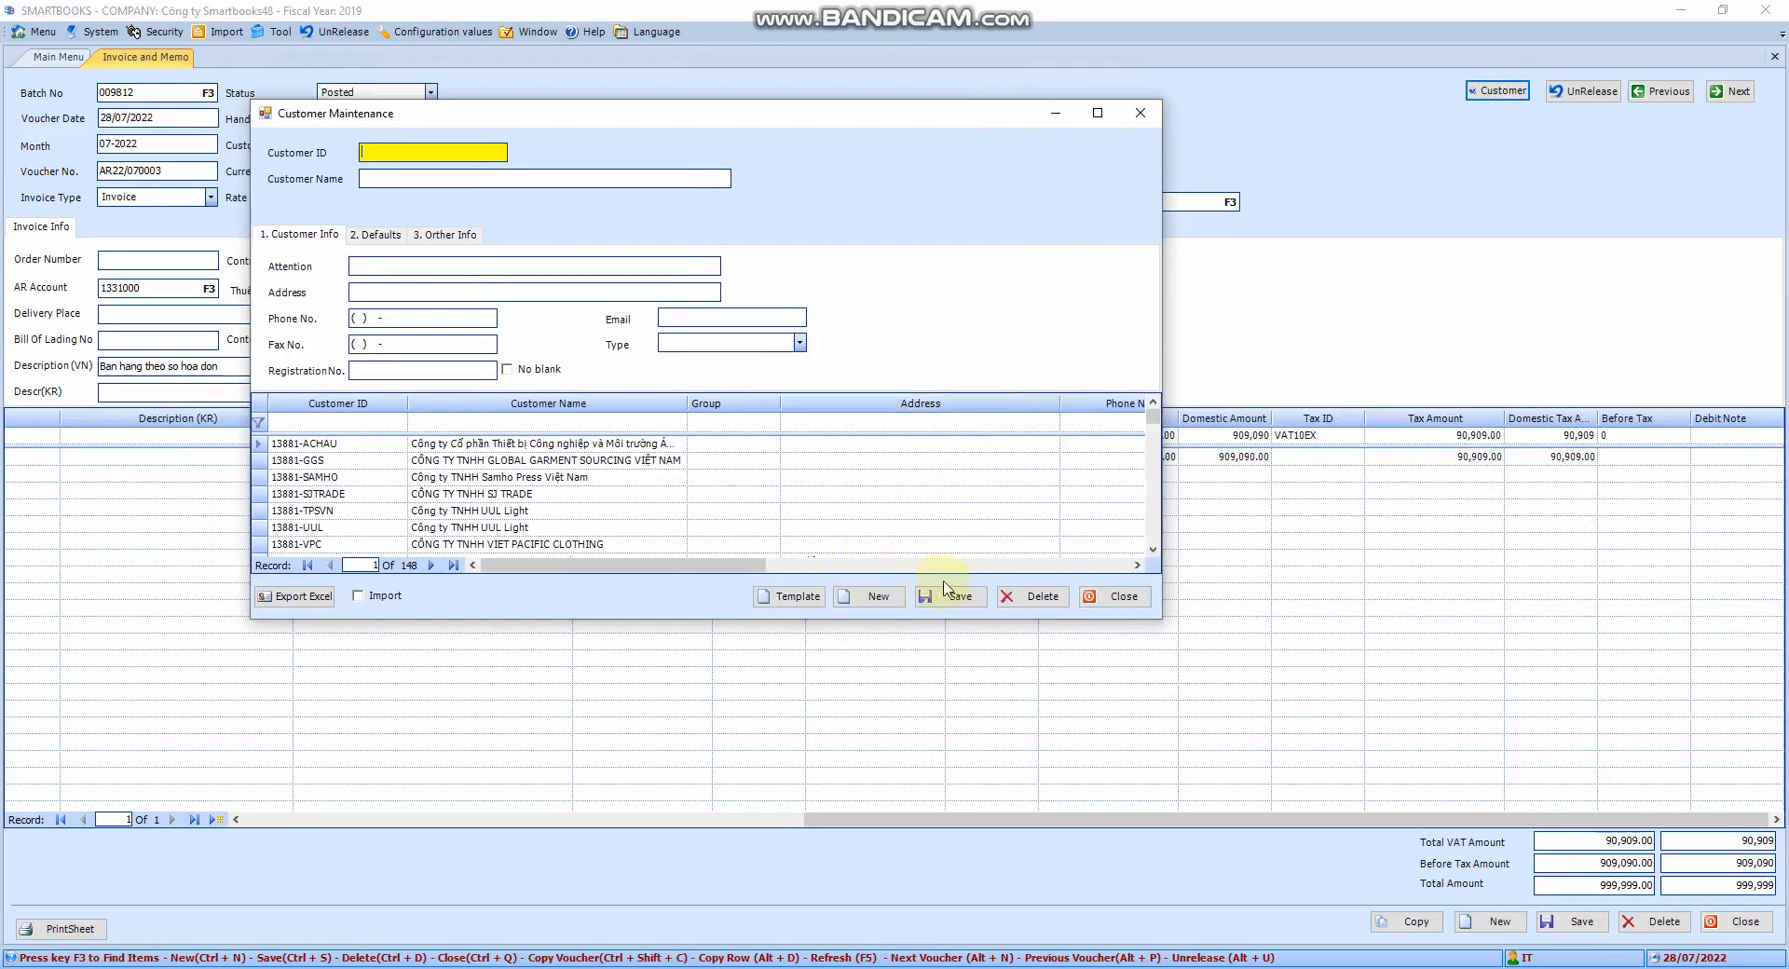
Close Customer Maintenance and the invoice form, then go to Release Batches
{"action": "left_click", "coordinate": [1144, 115]}
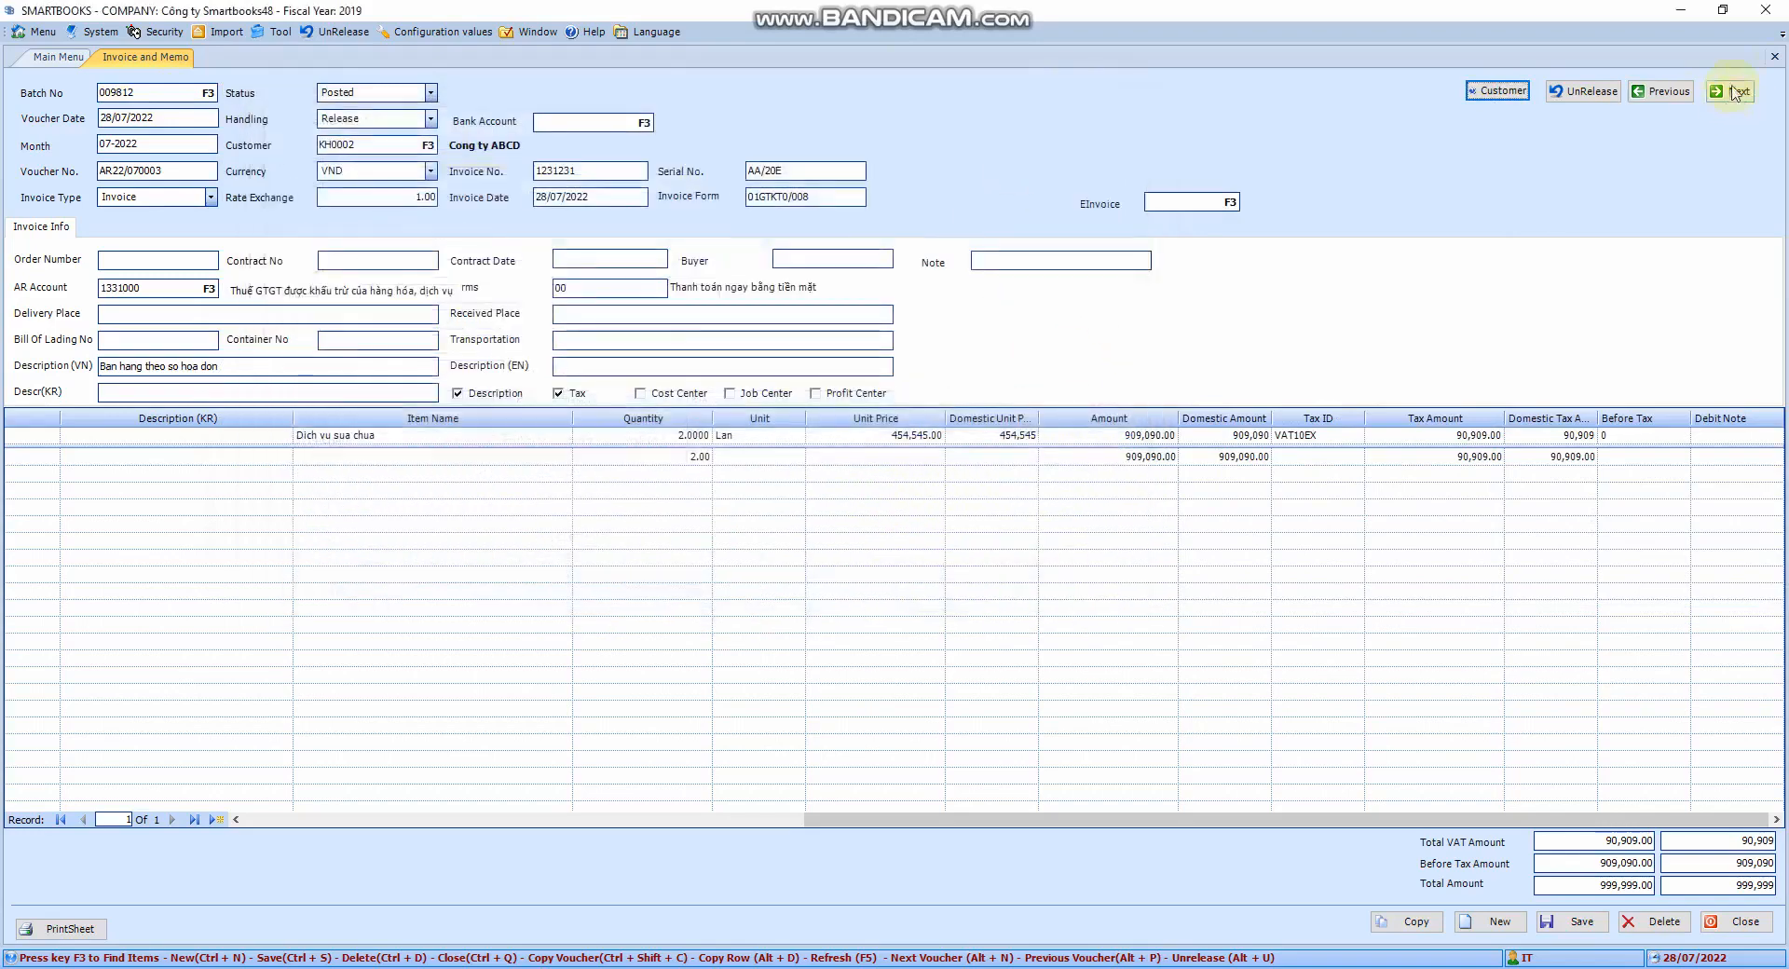
{"action": "left_click", "coordinate": [1775, 55]}
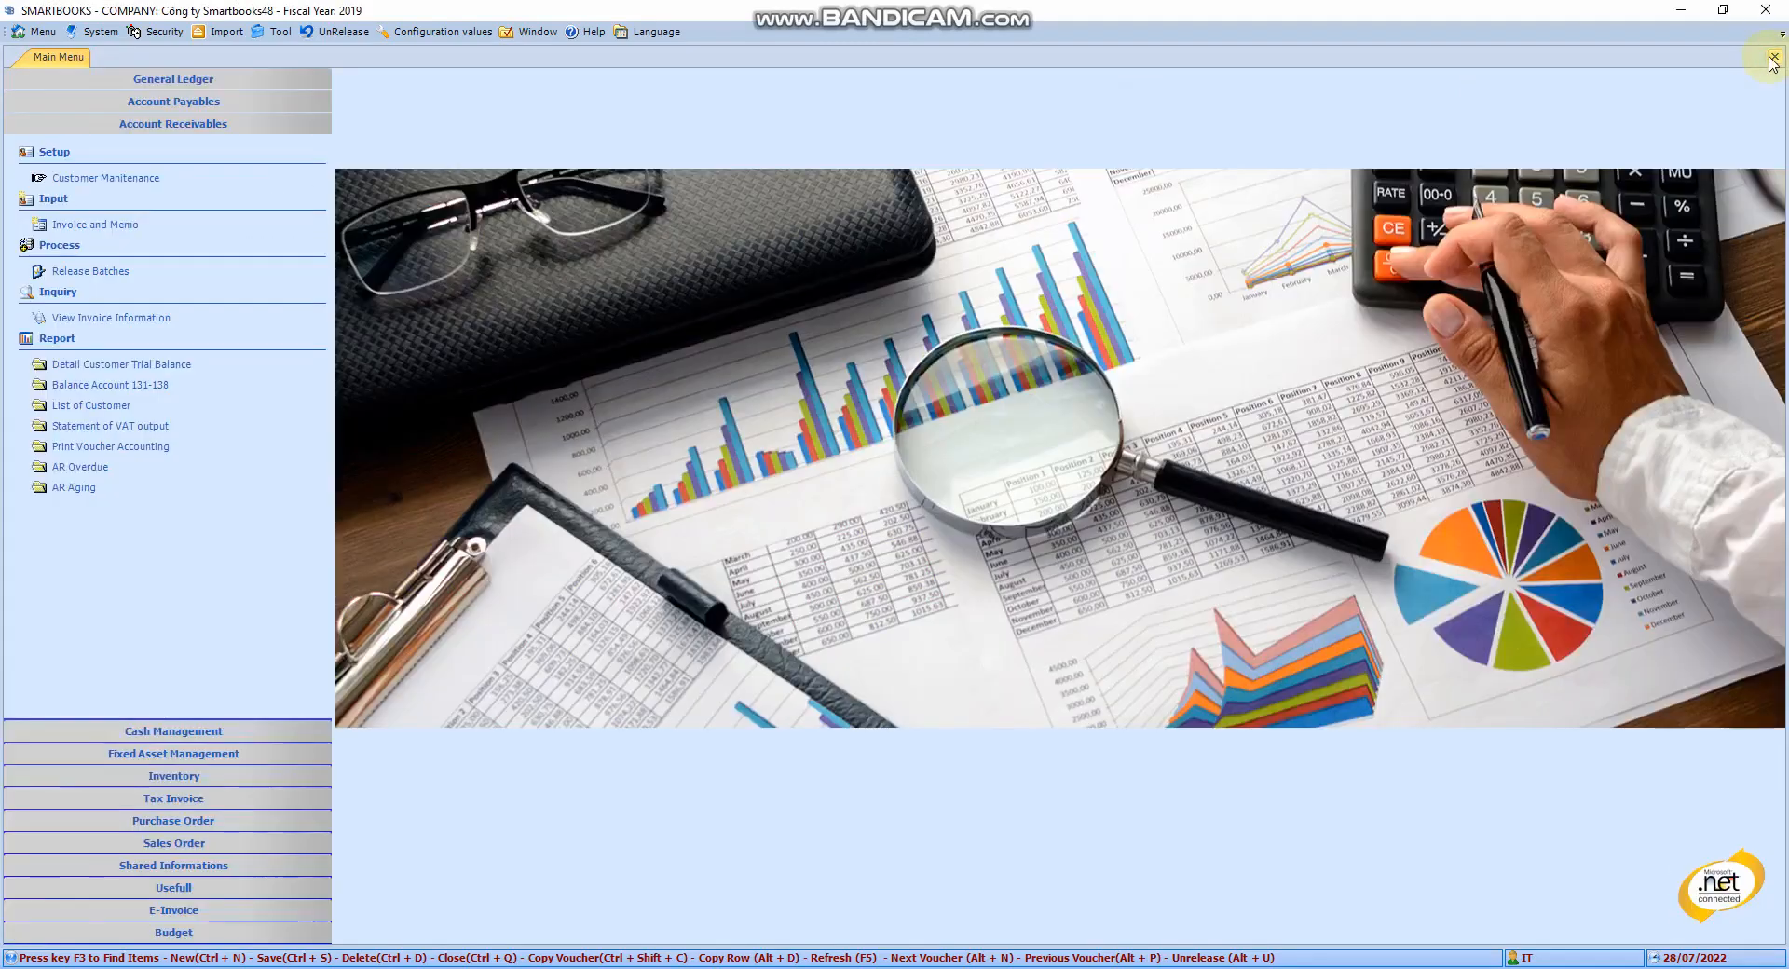
{"action": "left_click", "coordinate": [104, 271]}
Filter Release Batches to month 12-2020 and tick batch 009811 for release
{"action": "left_click", "coordinate": [96, 272]}
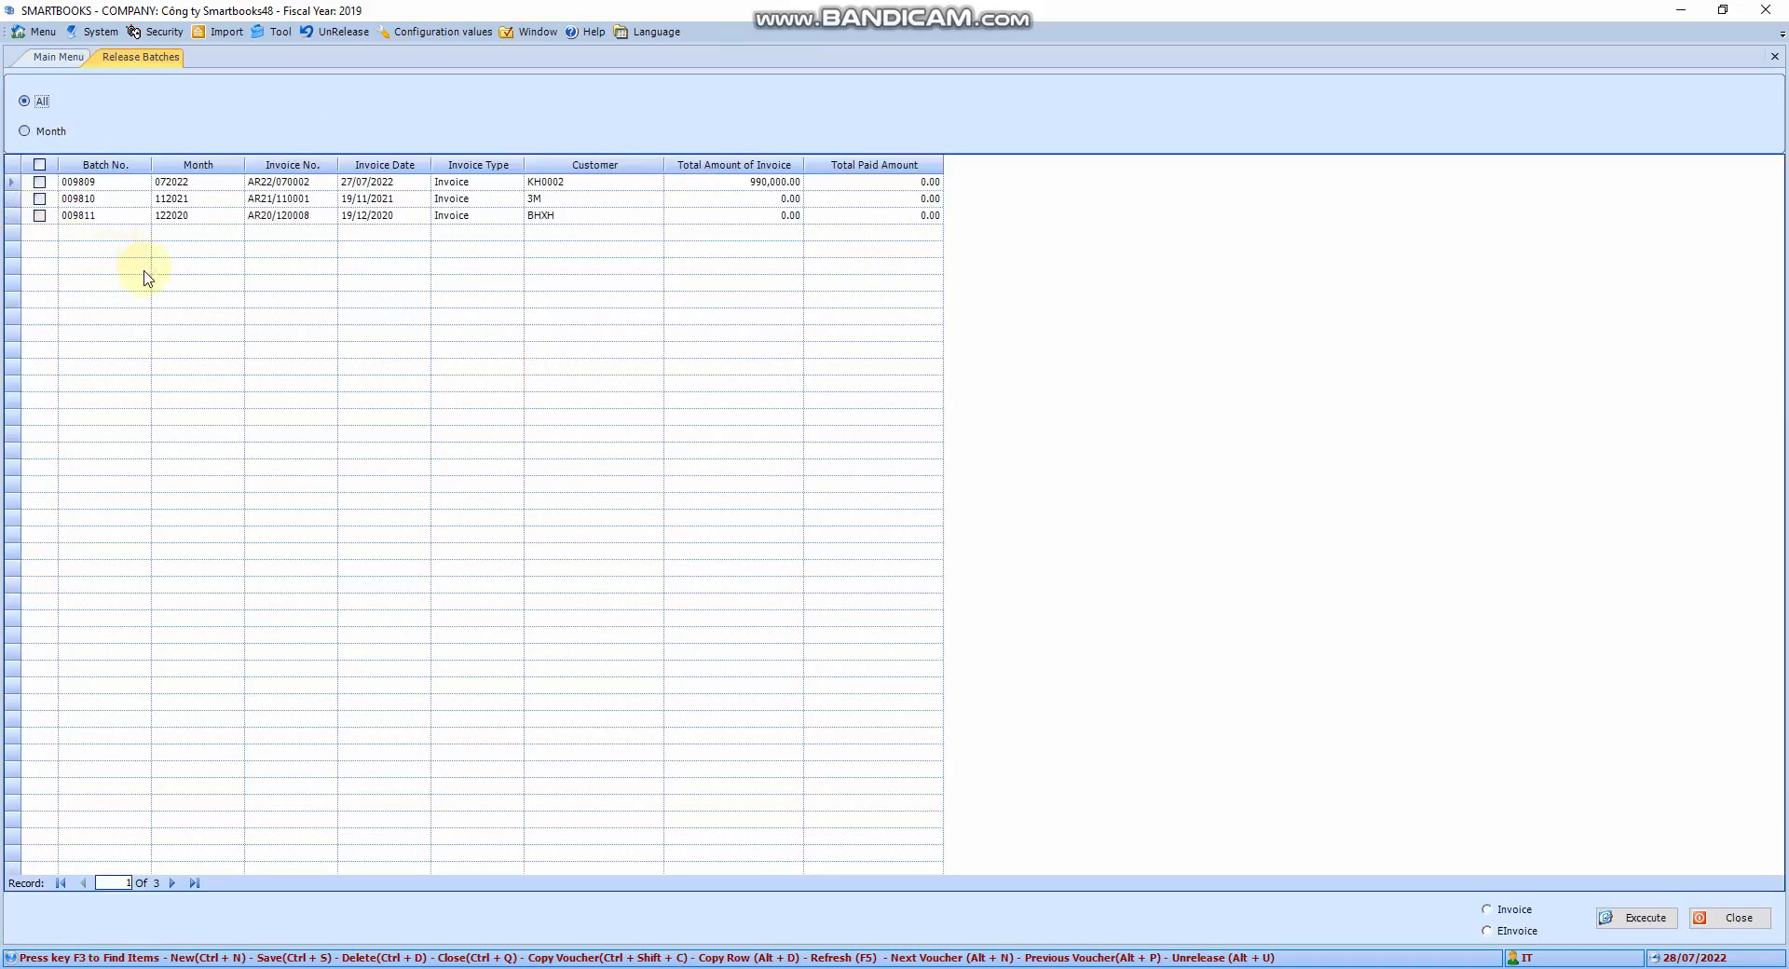
{"action": "left_click", "coordinate": [25, 132]}
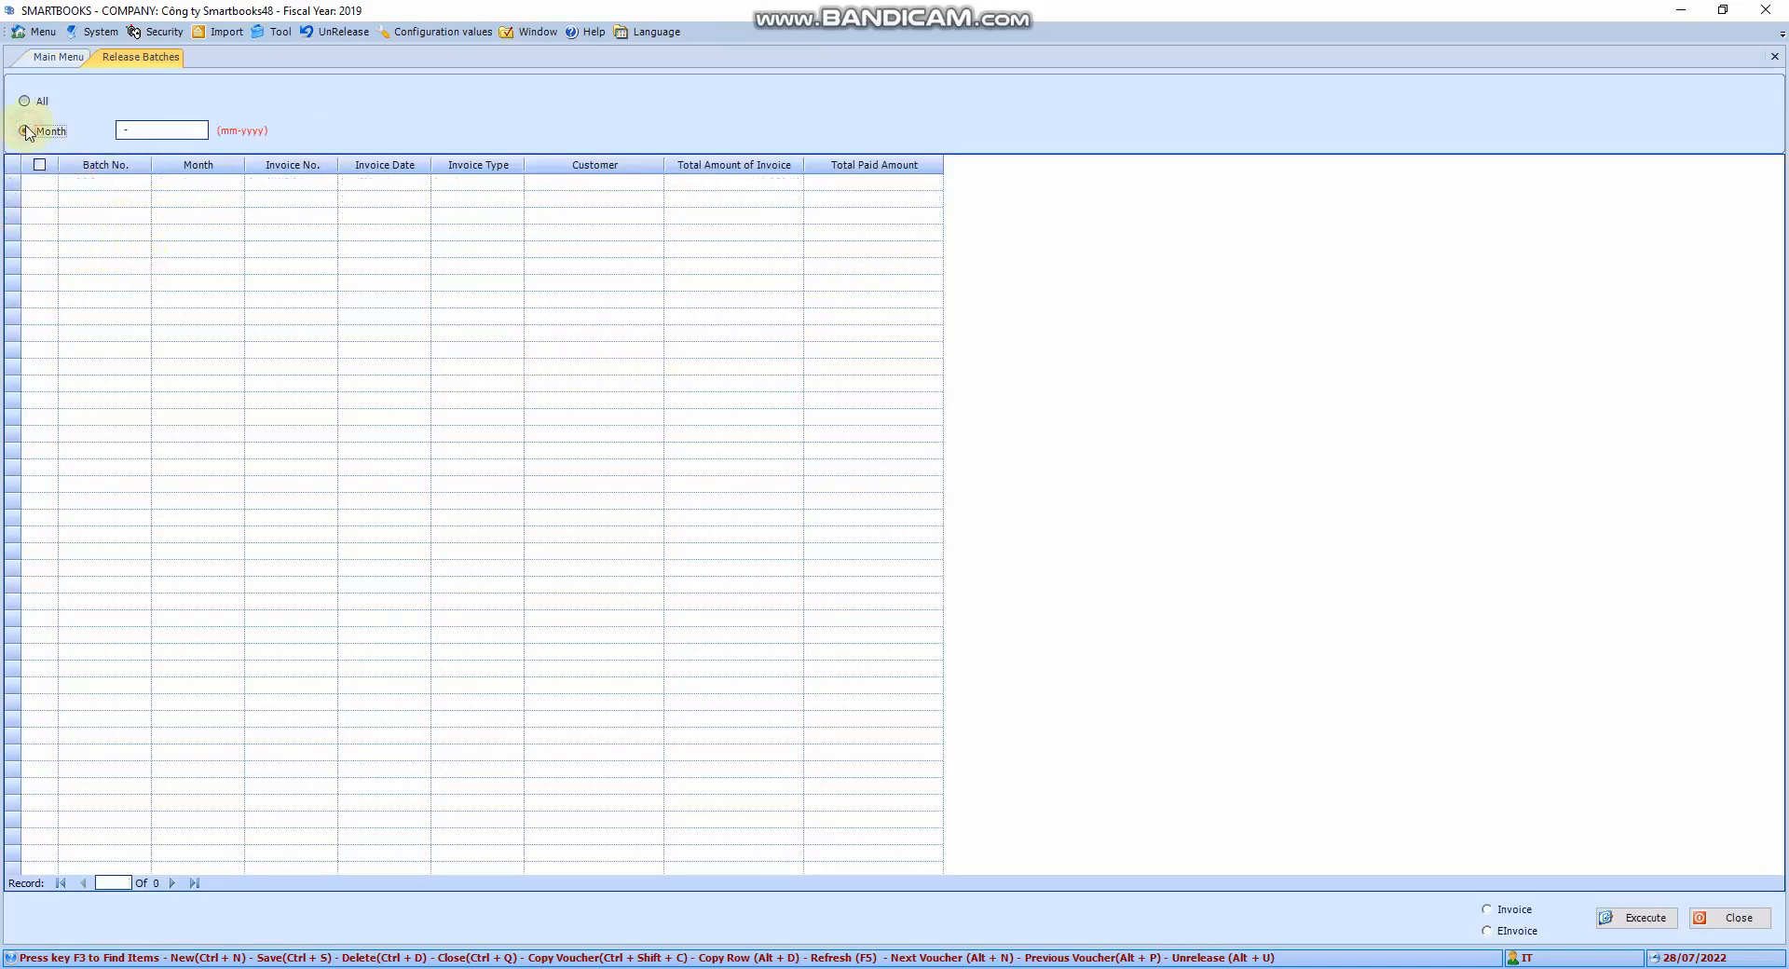
{"action": "left_click", "coordinate": [24, 101]}
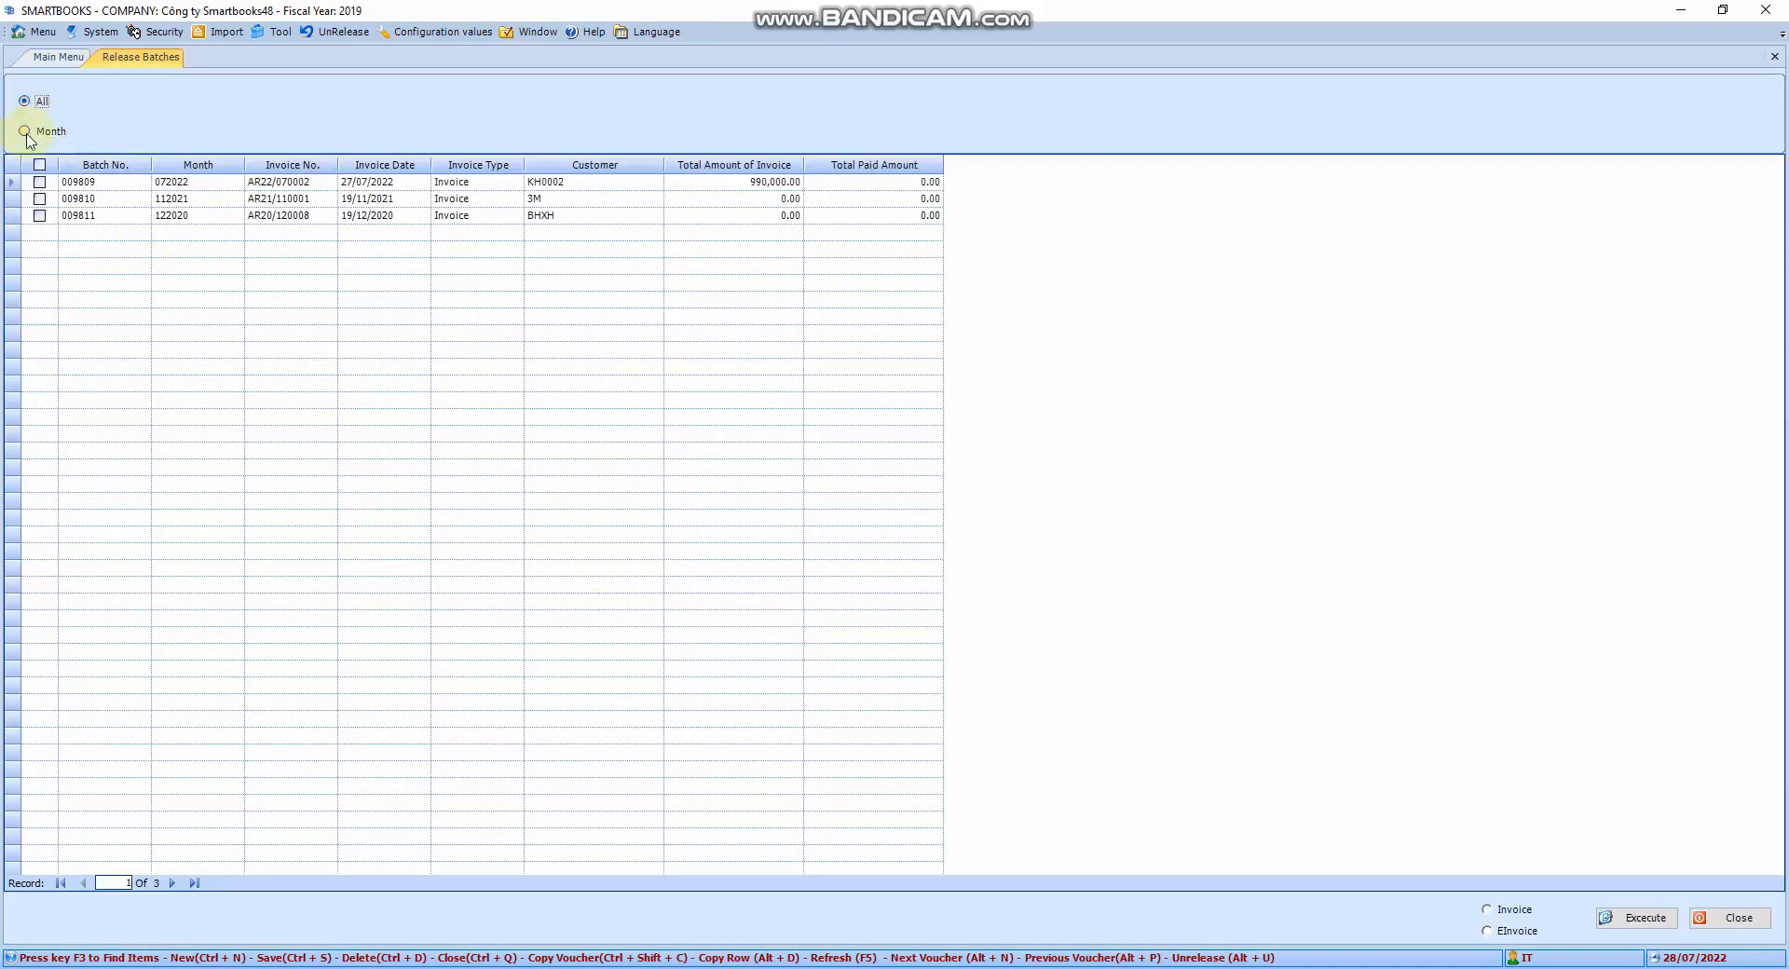
{"action": "left_click", "coordinate": [25, 131]}
{"action": "left_click", "coordinate": [148, 130]}
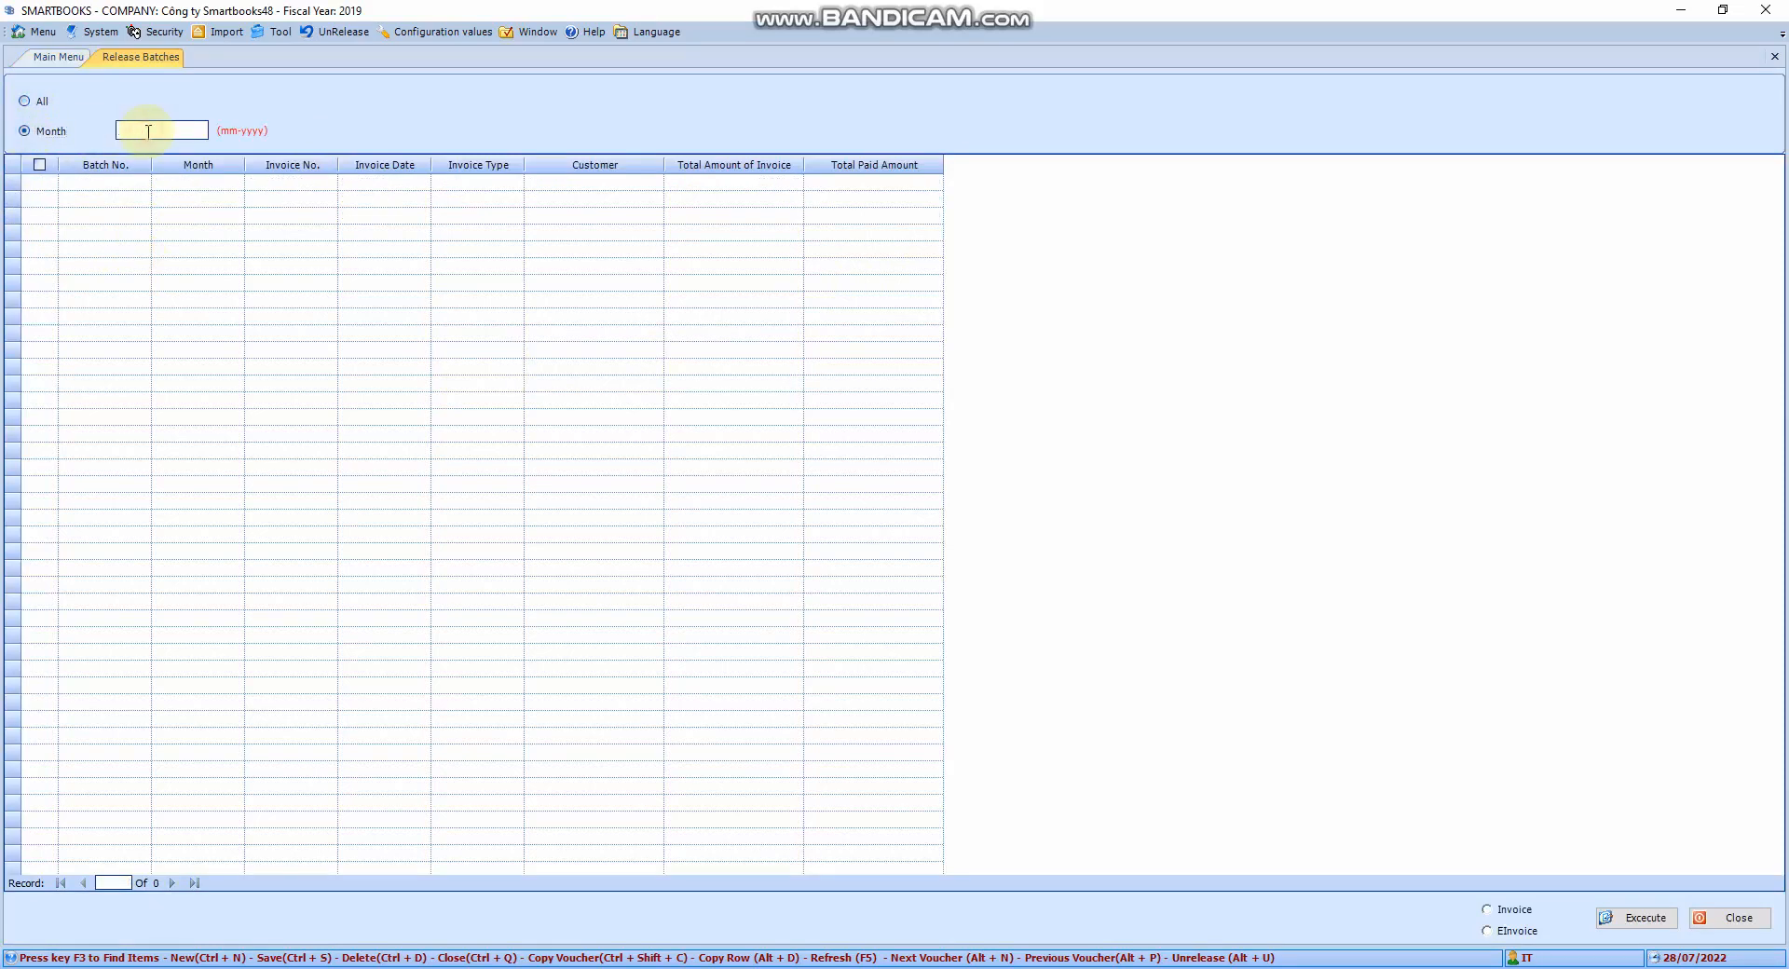
{"action": "type", "text": "12-2020"}
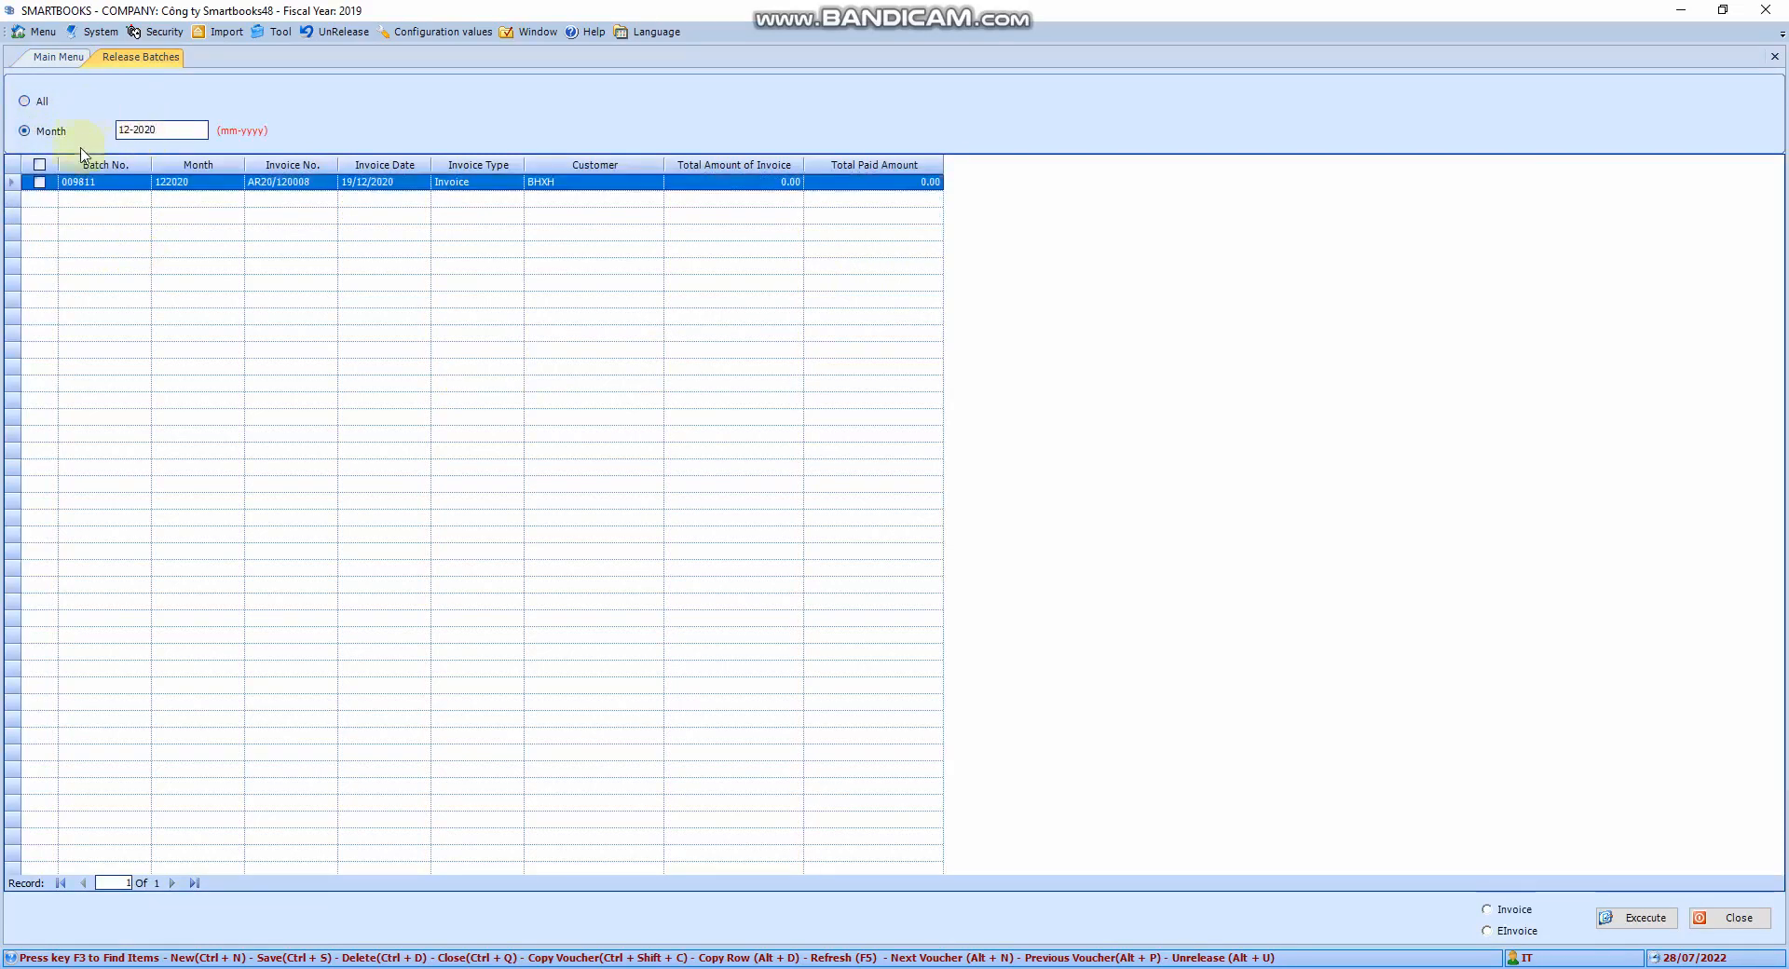
{"action": "left_click", "coordinate": [43, 189]}
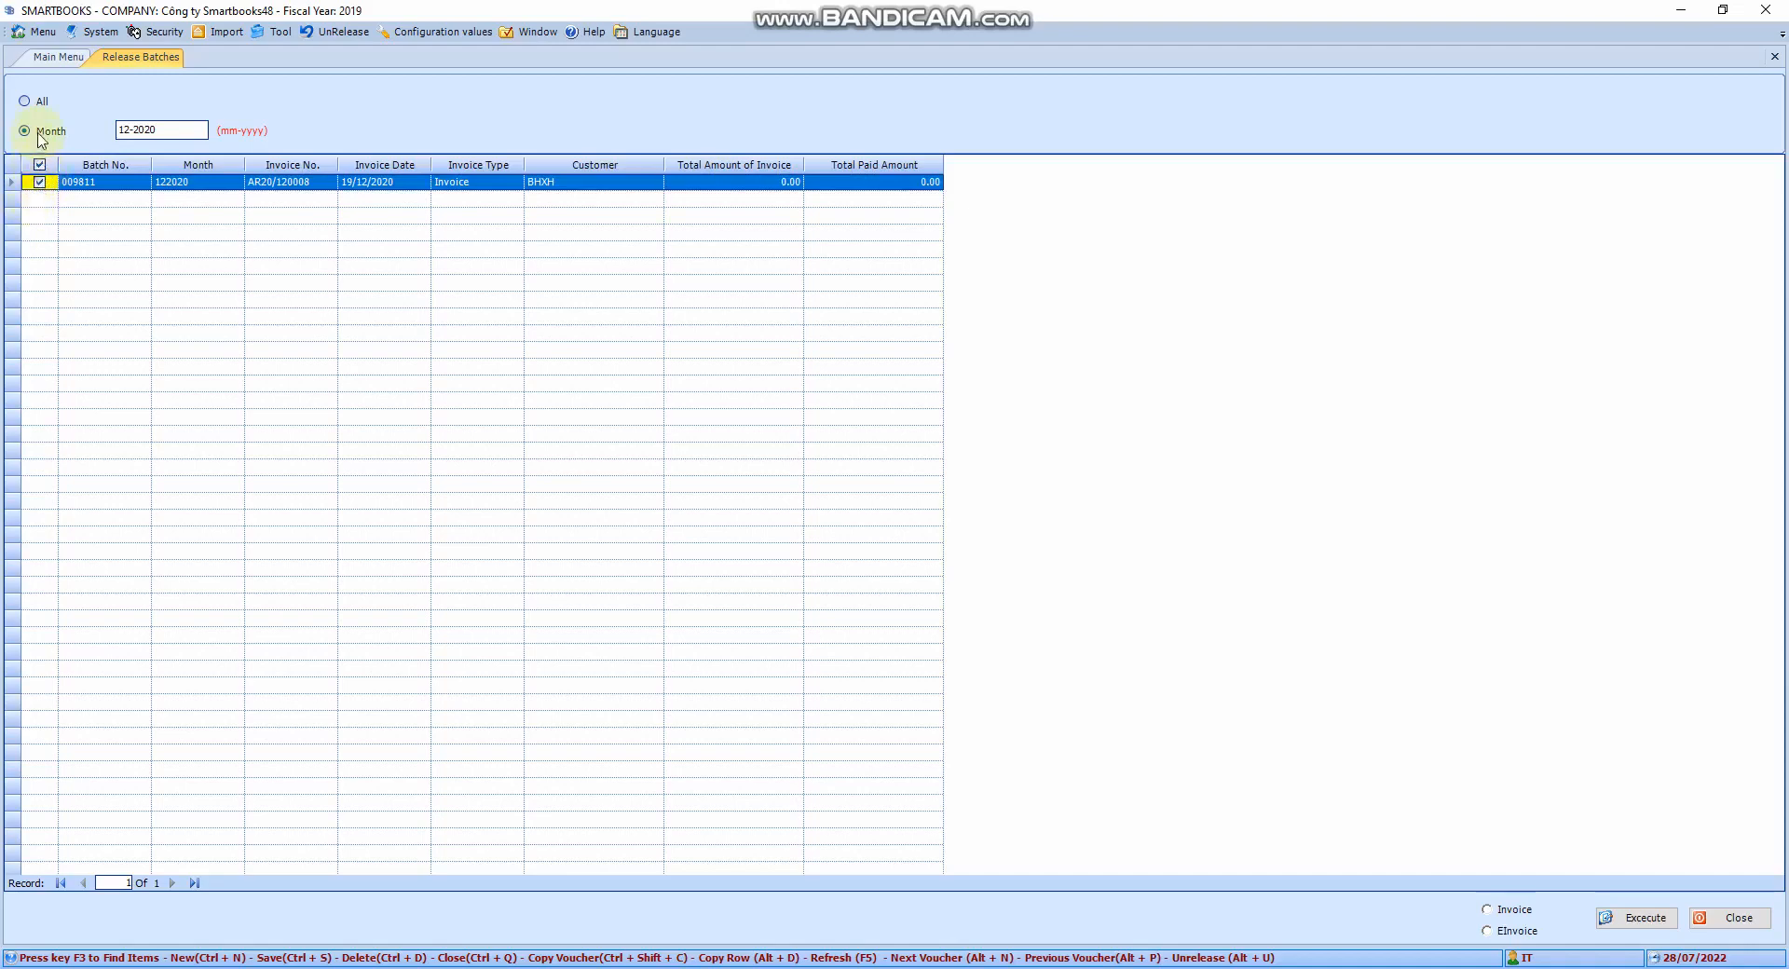
{"action": "left_click", "coordinate": [40, 165]}
{"action": "left_click", "coordinate": [40, 165]}
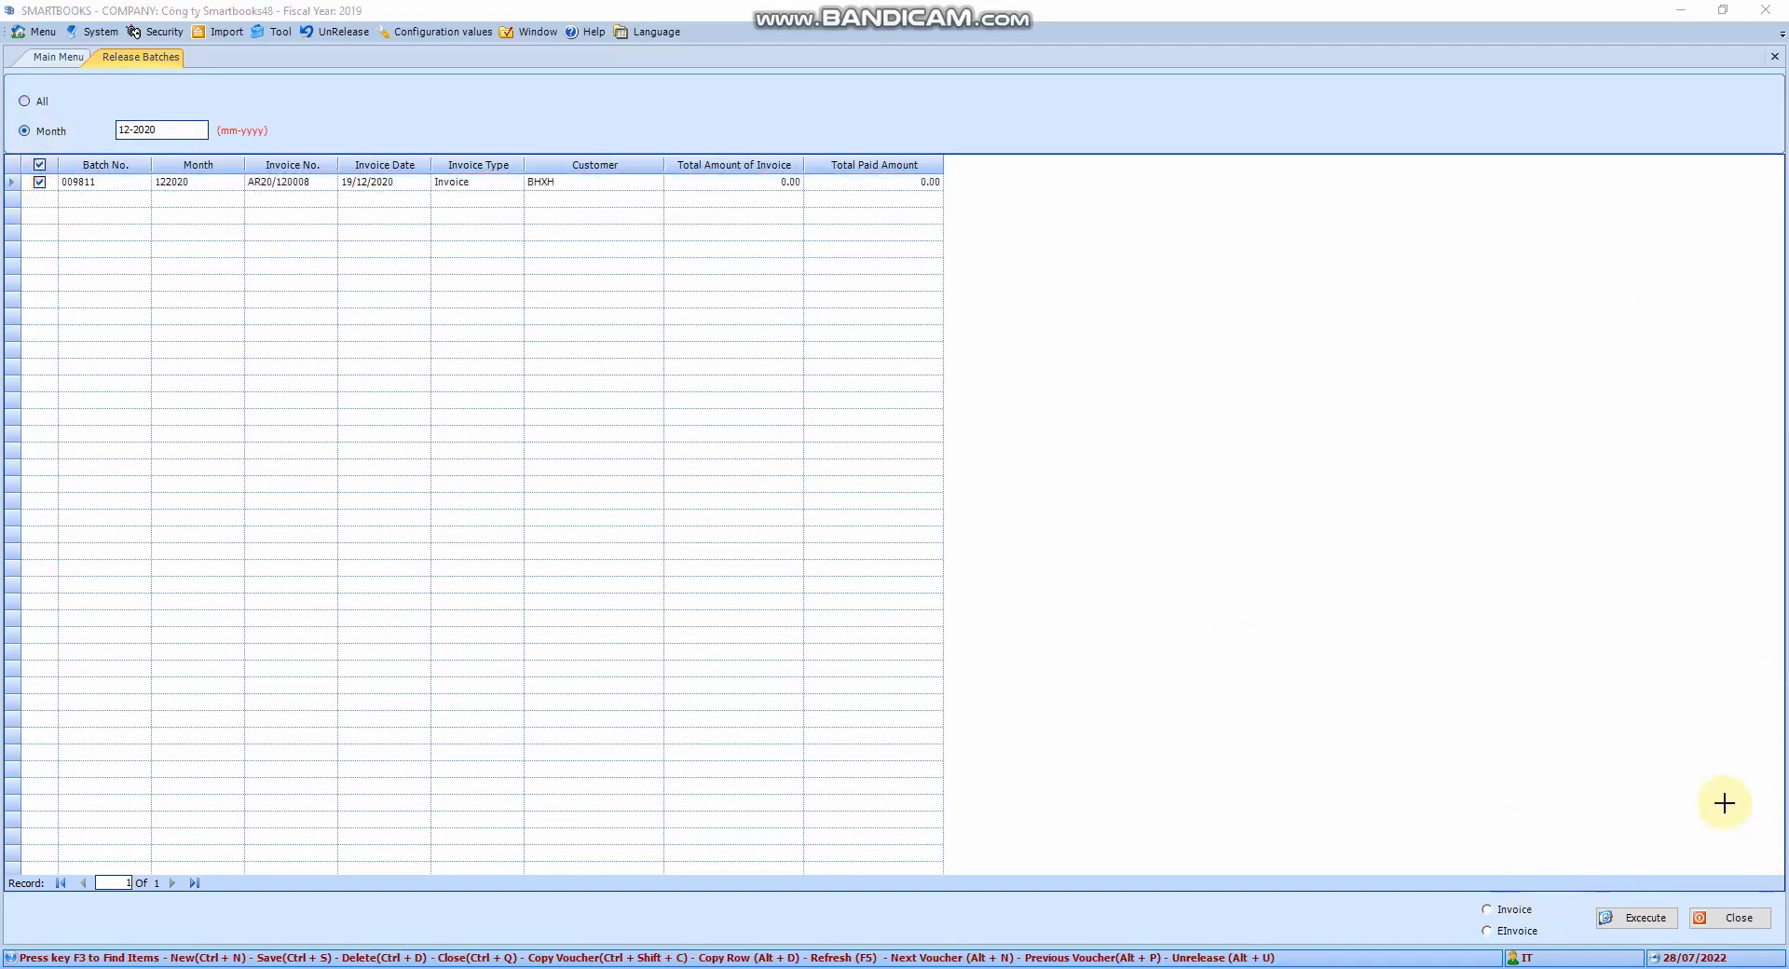
{"action": "left_click_drag", "start_coordinate": [1461, 873], "coordinate": [1571, 948]}
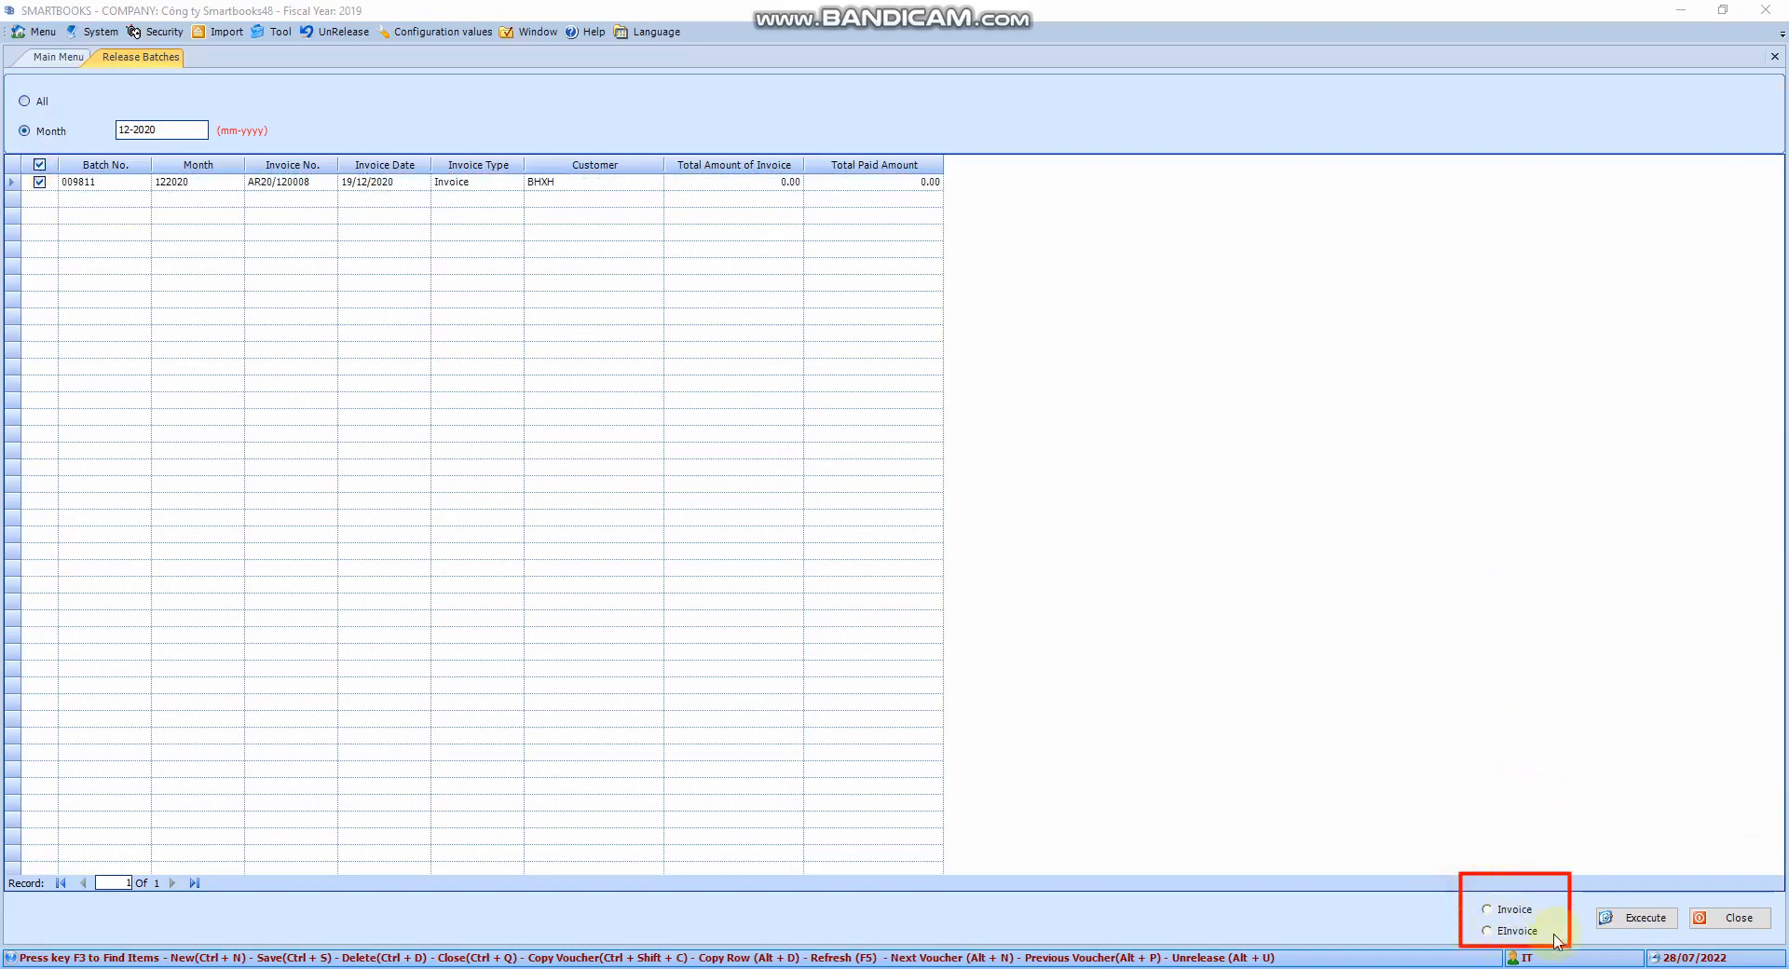
Release batch 009811 as an Invoice and acknowledge the completion messages
{"action": "left_click", "coordinate": [1488, 909]}
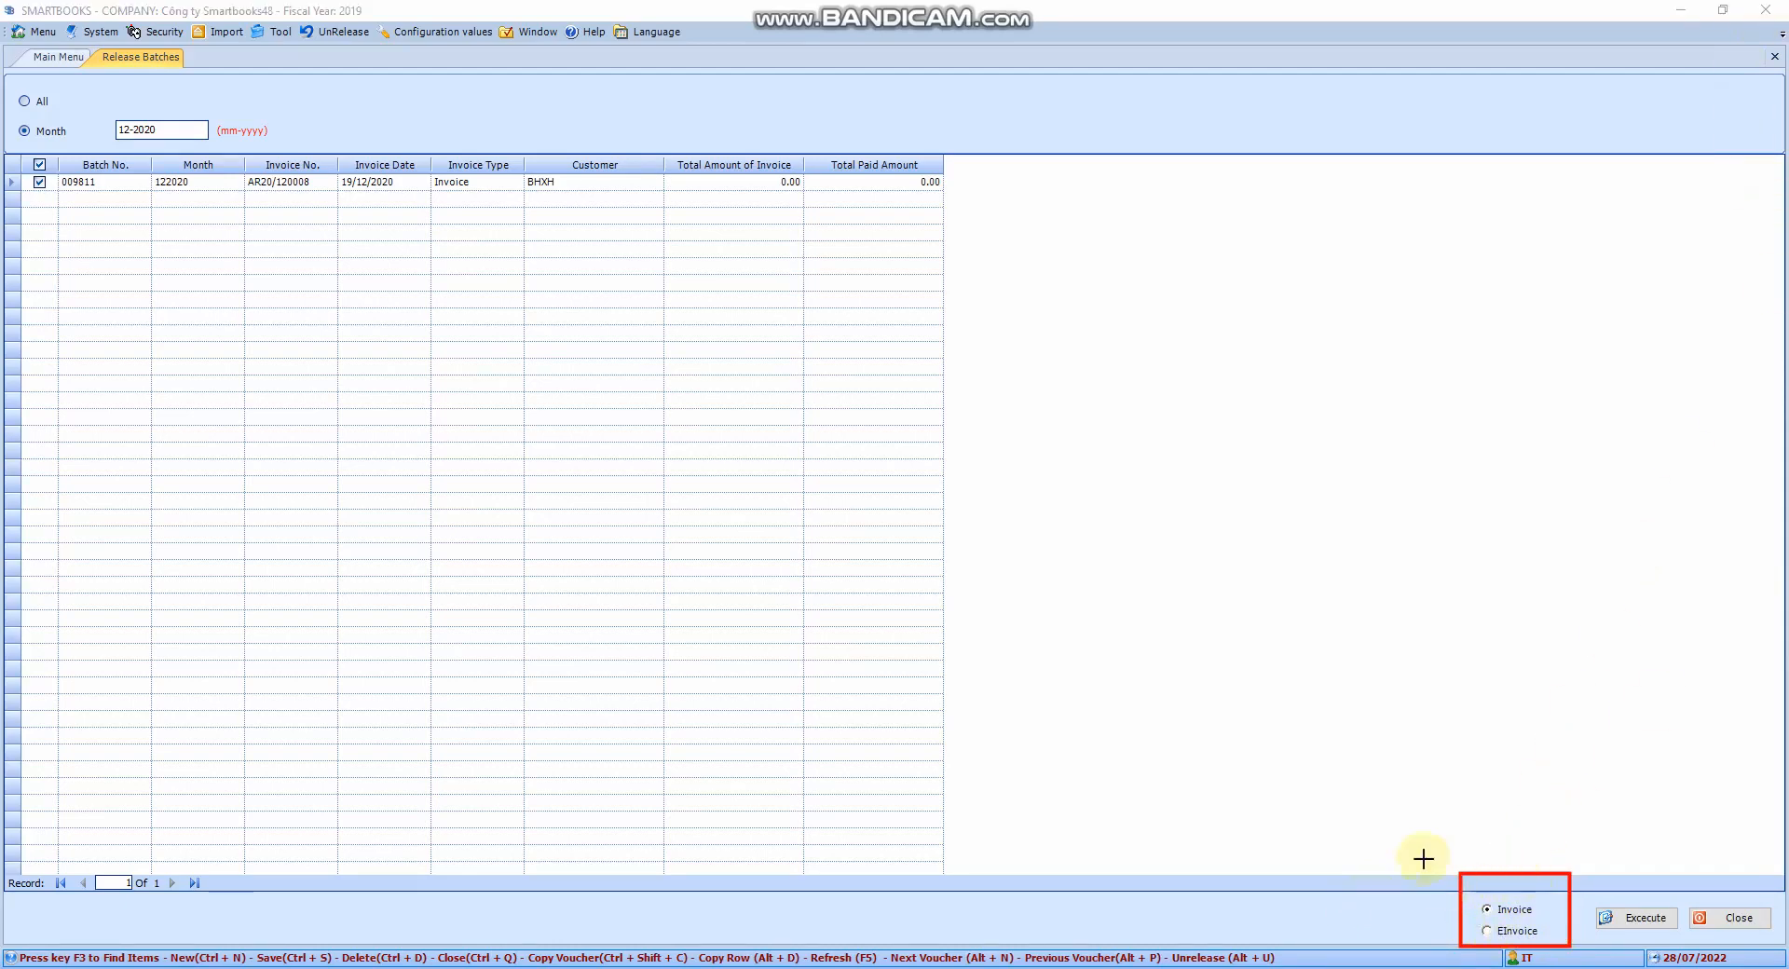
{"action": "left_click_drag", "start_coordinate": [1402, 811], "coordinate": [1589, 952]}
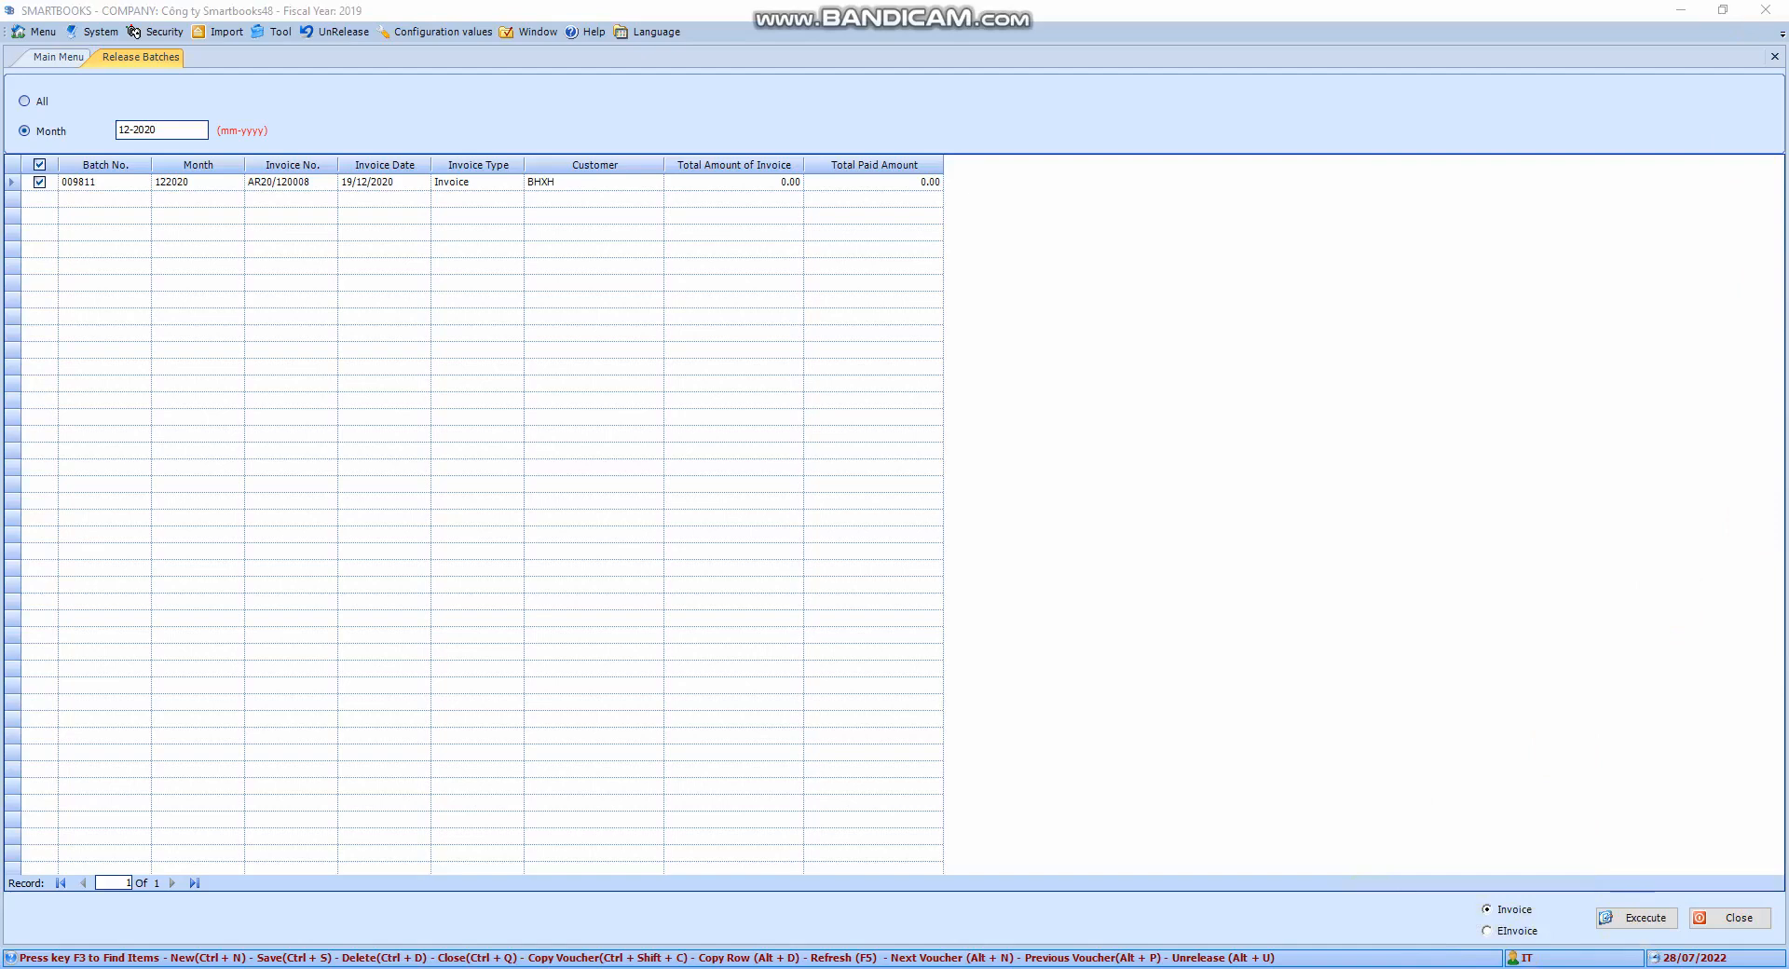
{"action": "left_click", "coordinate": [1613, 918]}
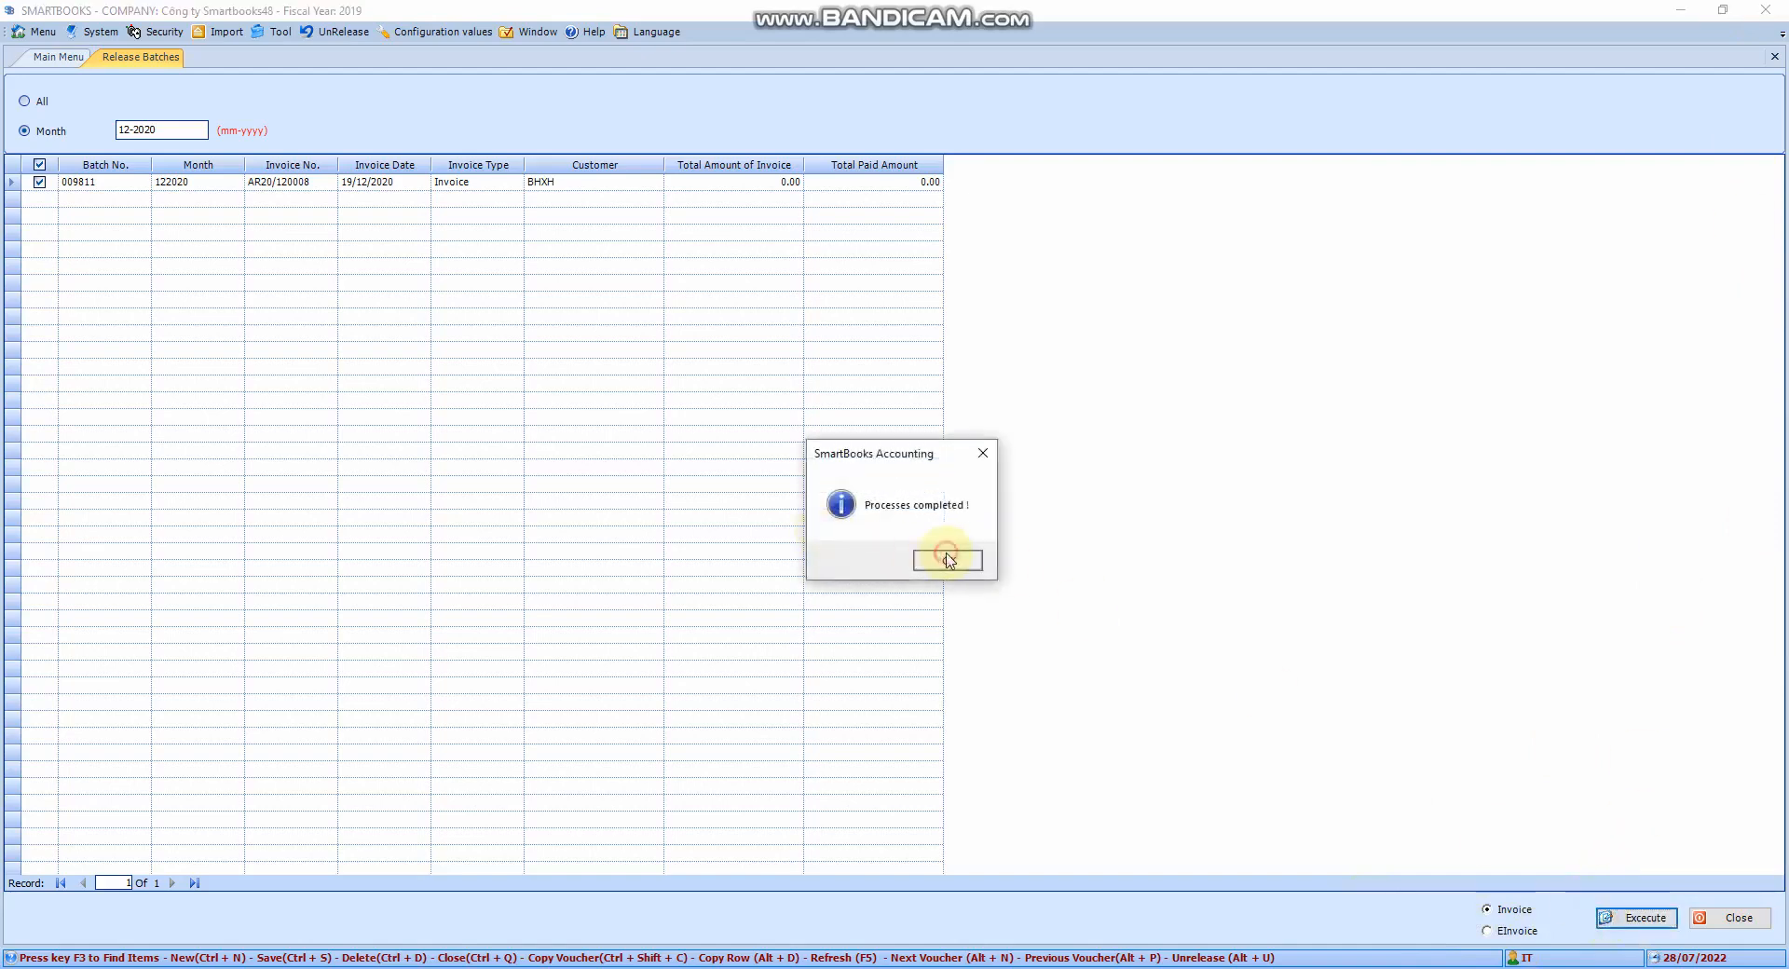
{"action": "left_click", "coordinate": [948, 560]}
{"action": "left_click", "coordinate": [1005, 552]}
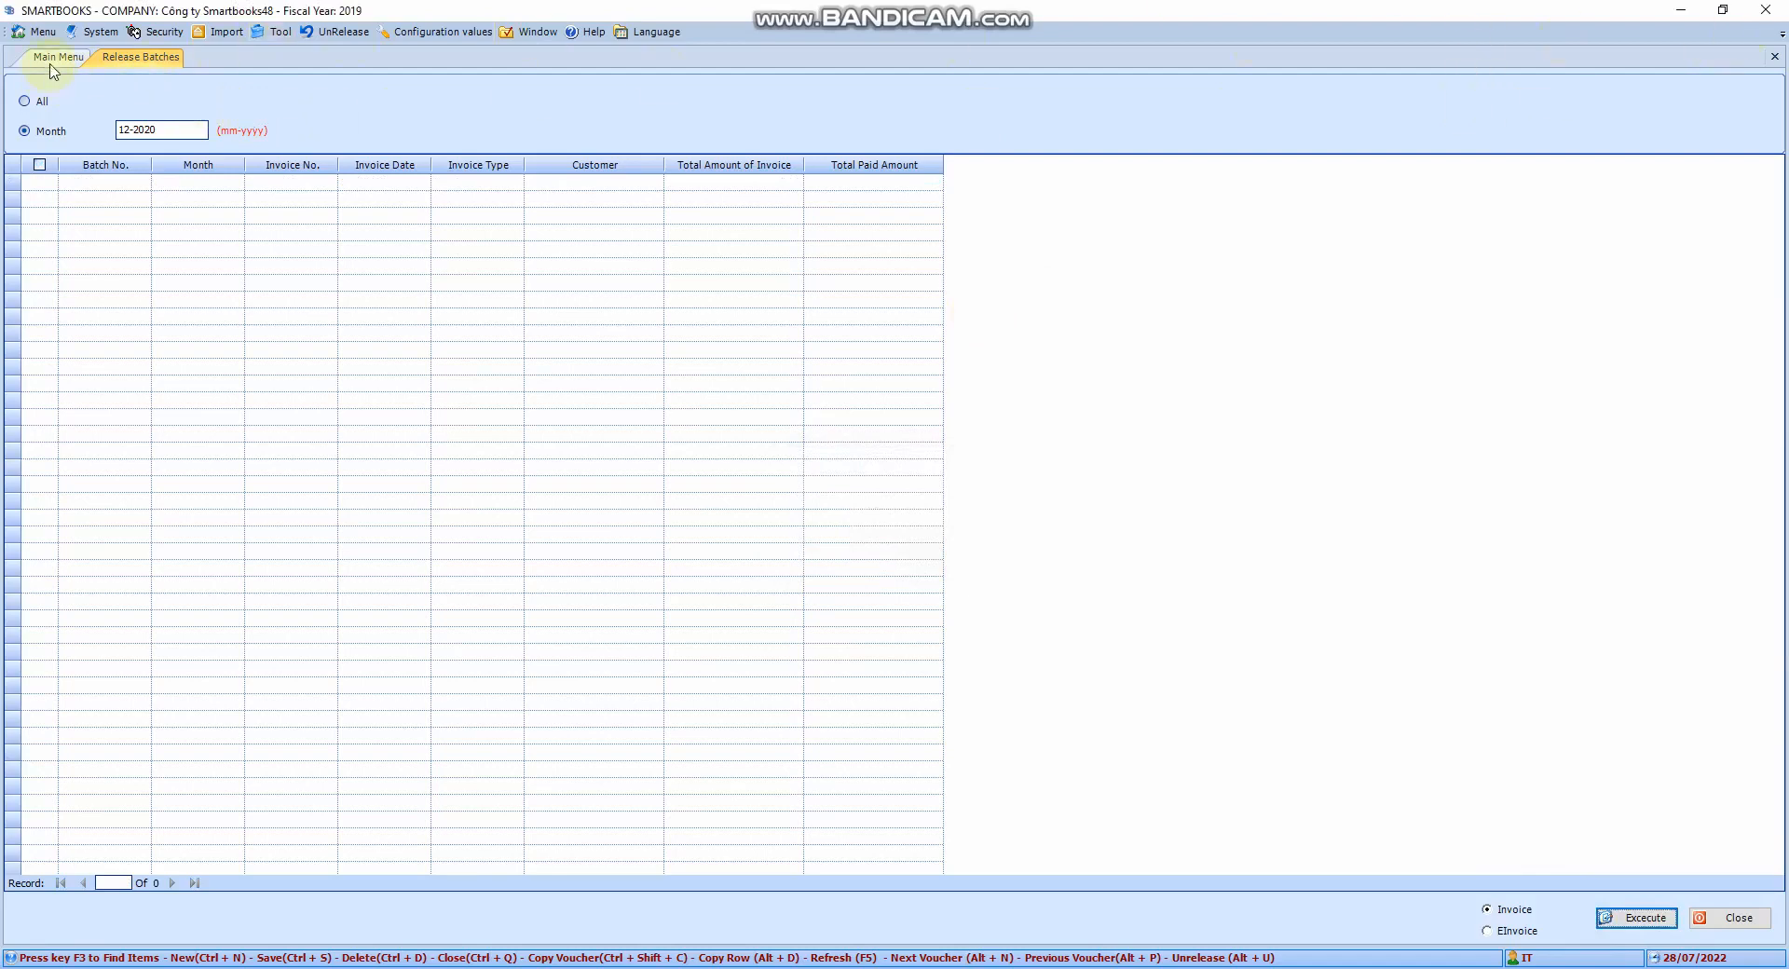
Open View Invoice Information with the period 01/01/2020 to 31/12/2020
{"action": "left_click", "coordinate": [1775, 57]}
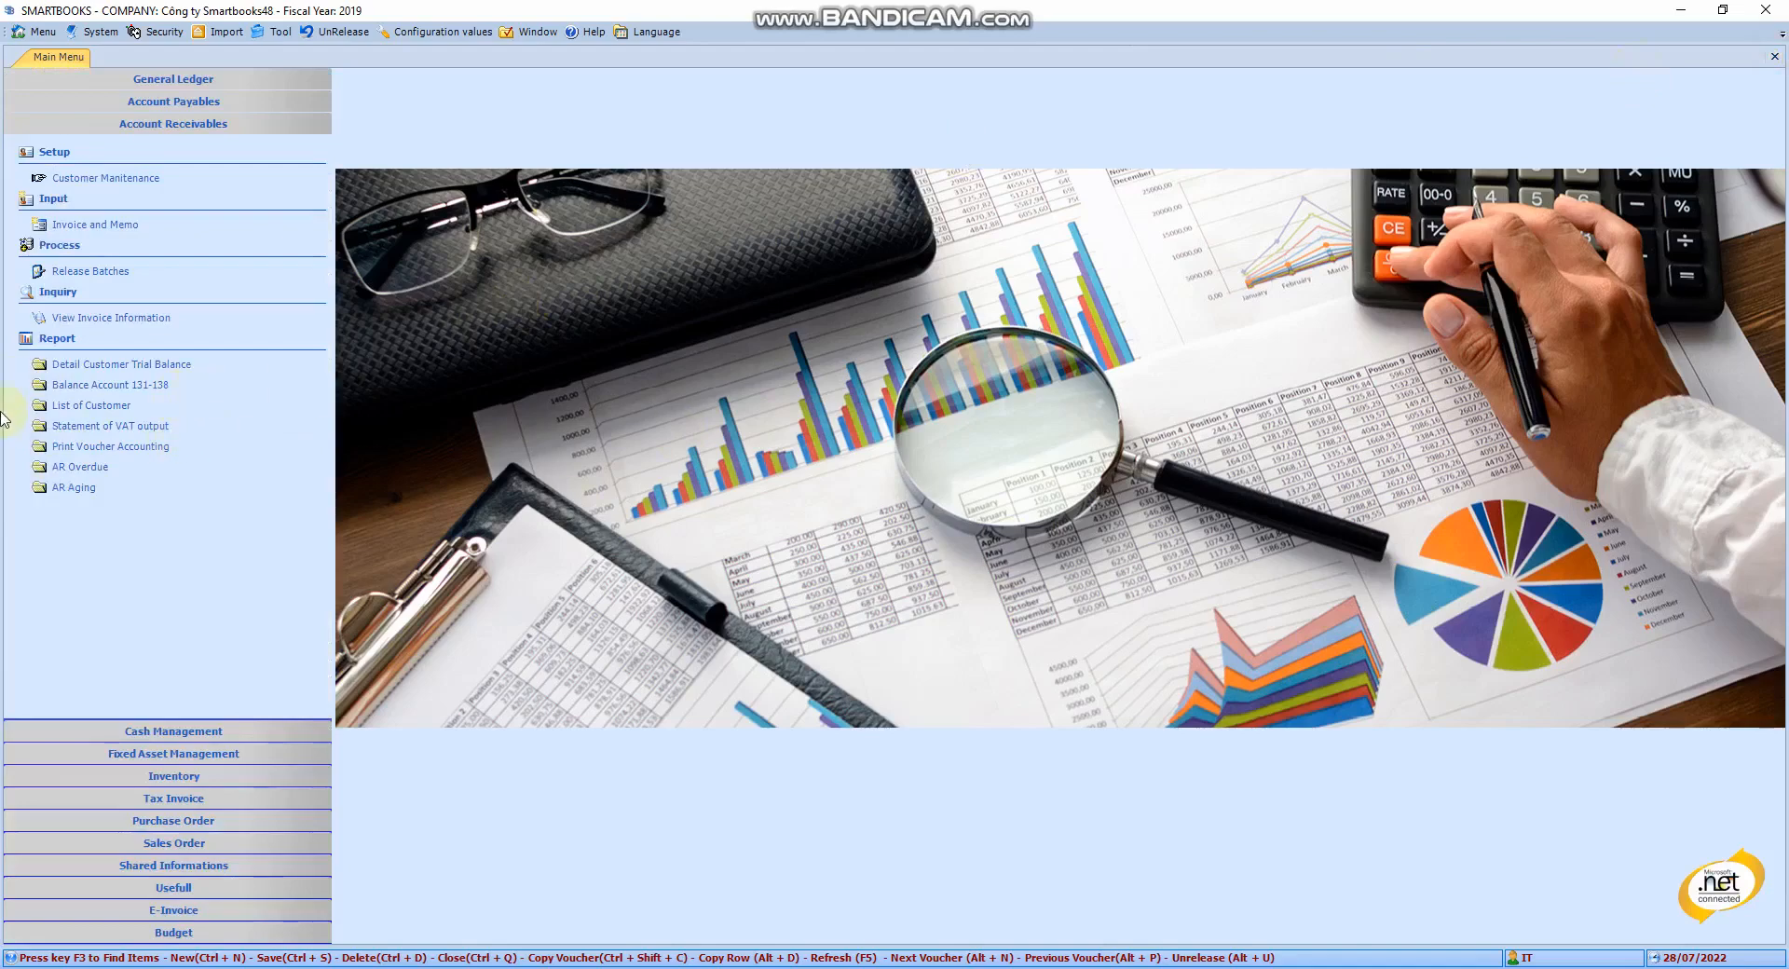
{"action": "left_click", "coordinate": [91, 321]}
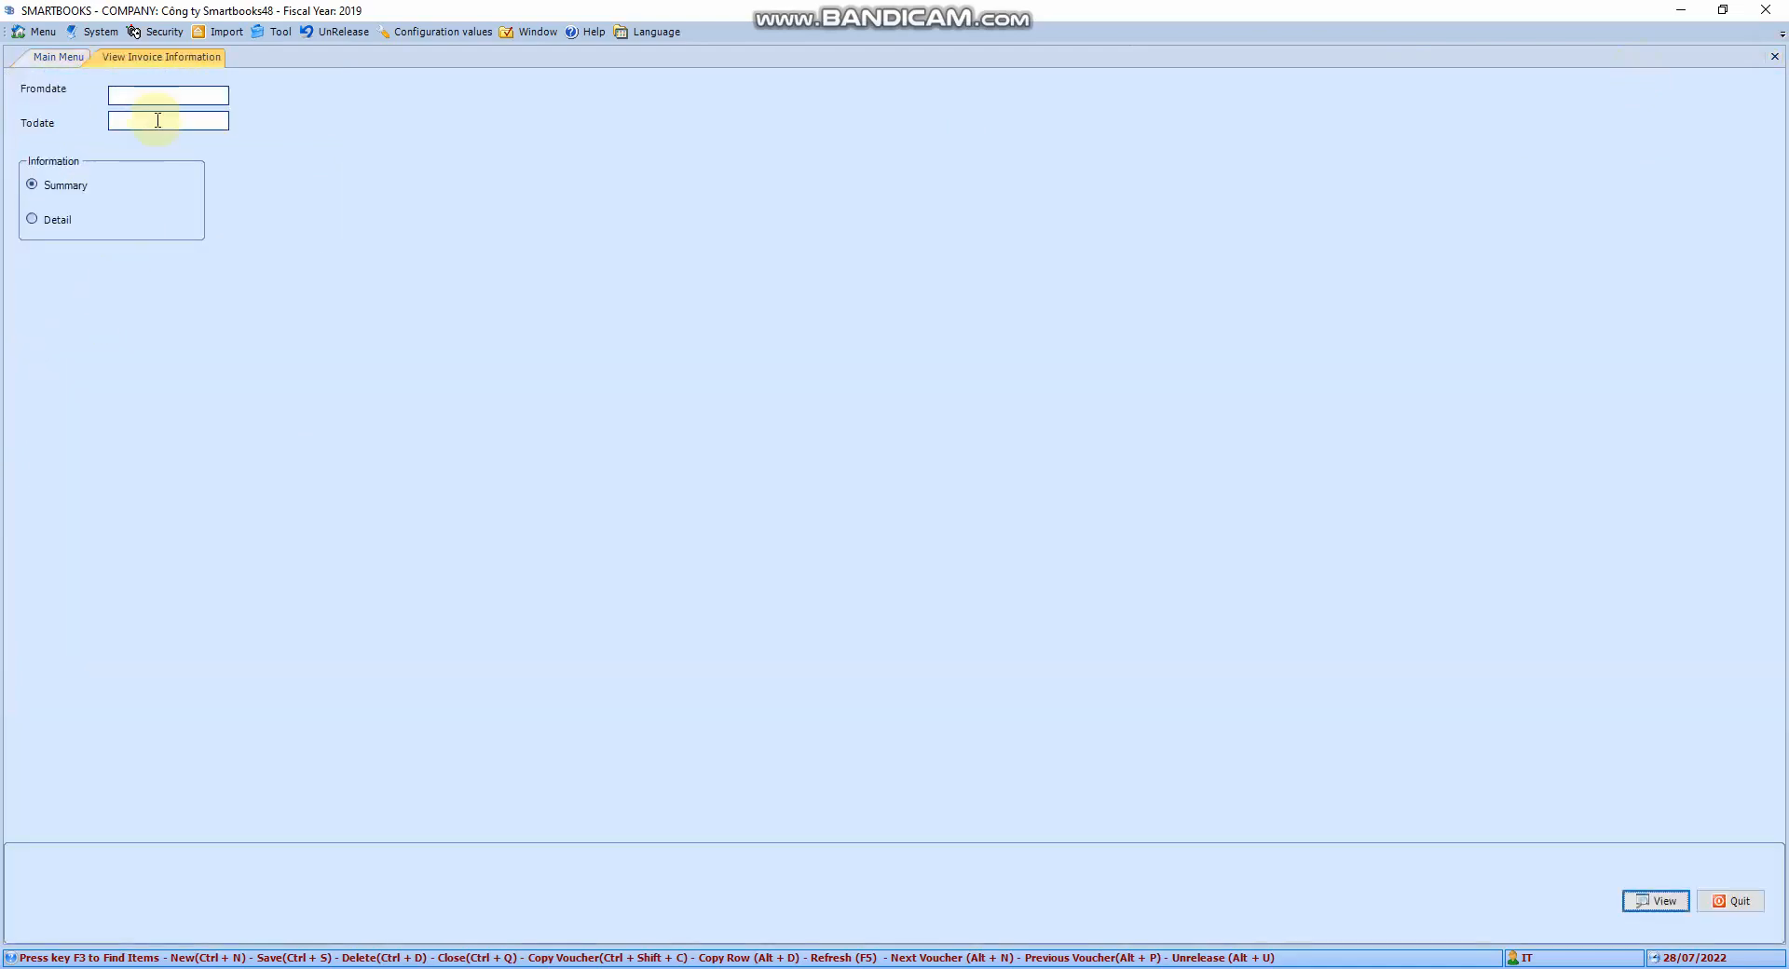
{"action": "left_click", "coordinate": [56, 57]}
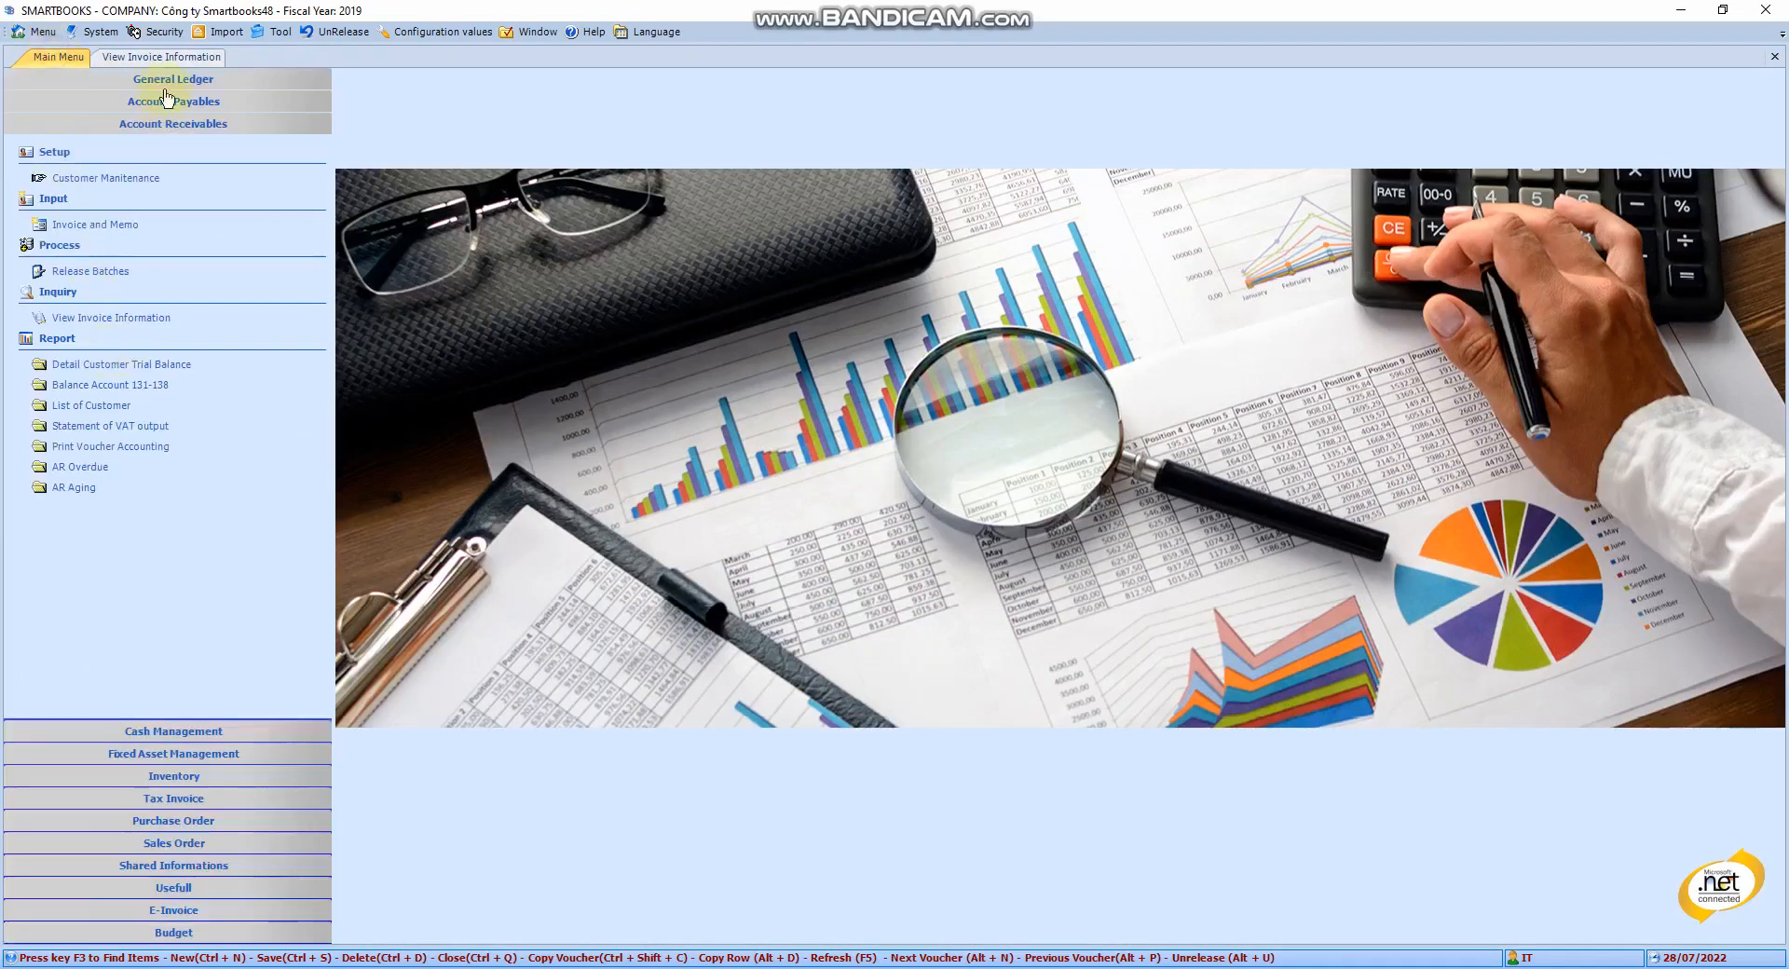
{"action": "left_click", "coordinate": [161, 58]}
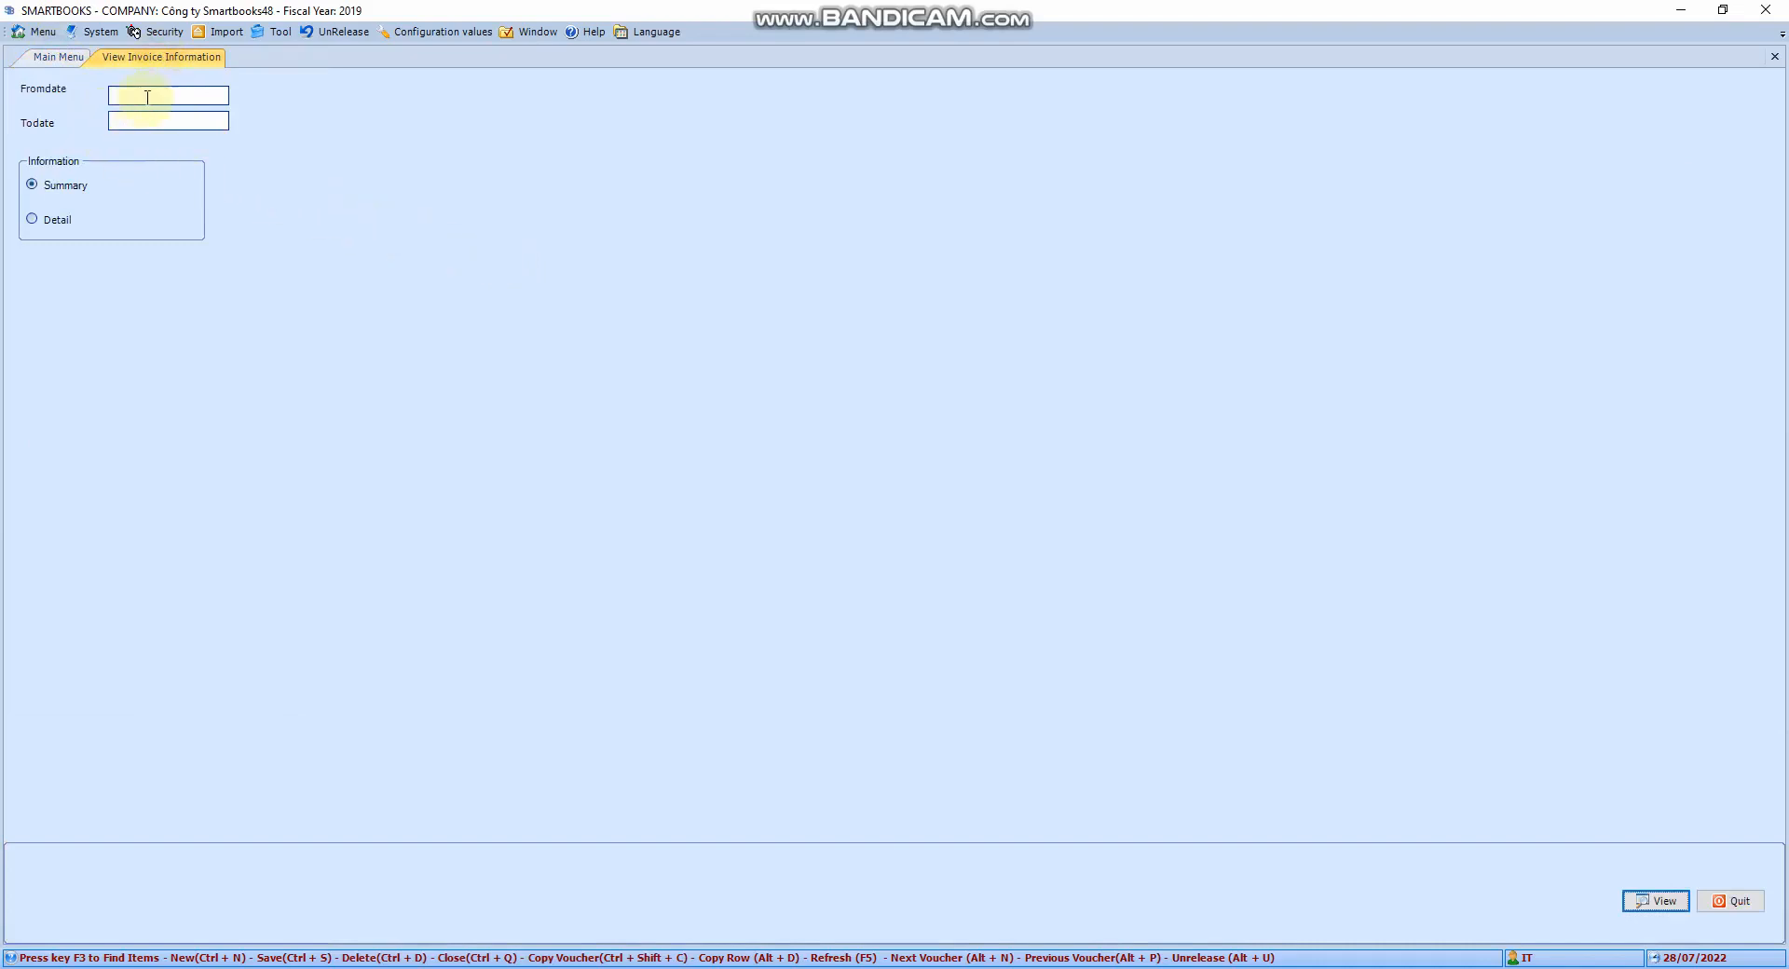
{"action": "left_click", "coordinate": [148, 98]}
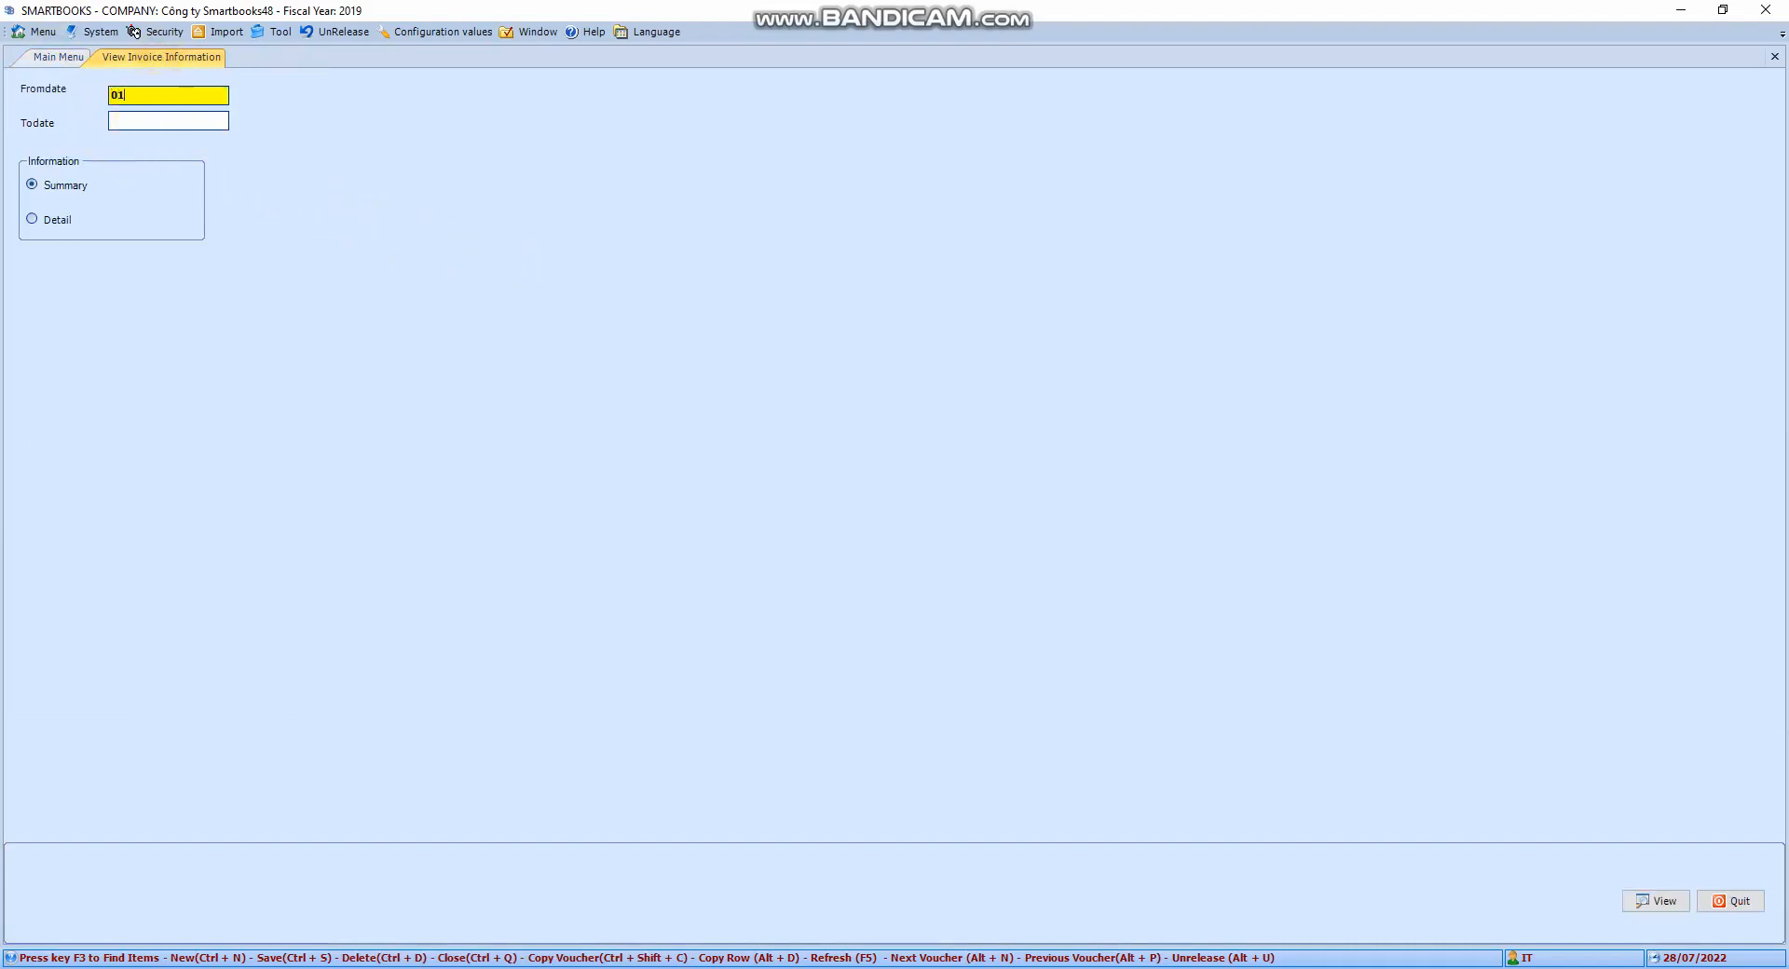
{"action": "type", "text": "01/01/2020"}
{"action": "key", "text": "Tab"}
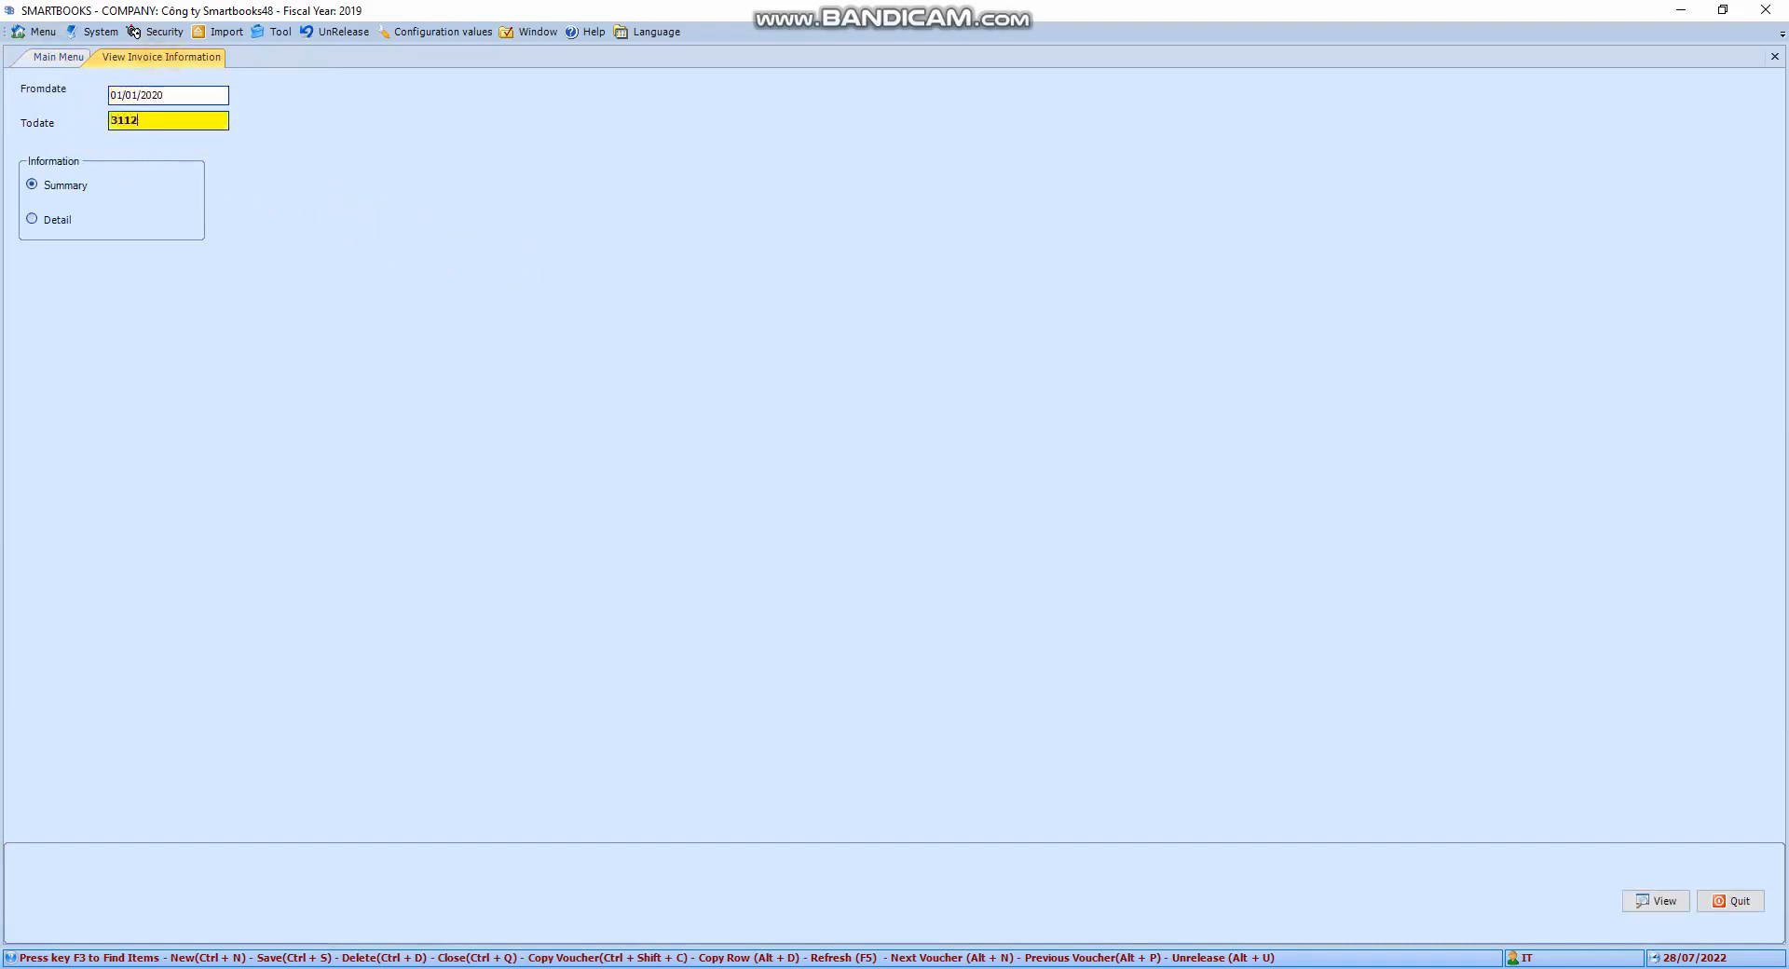
{"action": "type", "text": "31/12/2020"}
{"action": "key", "text": "Tab"}
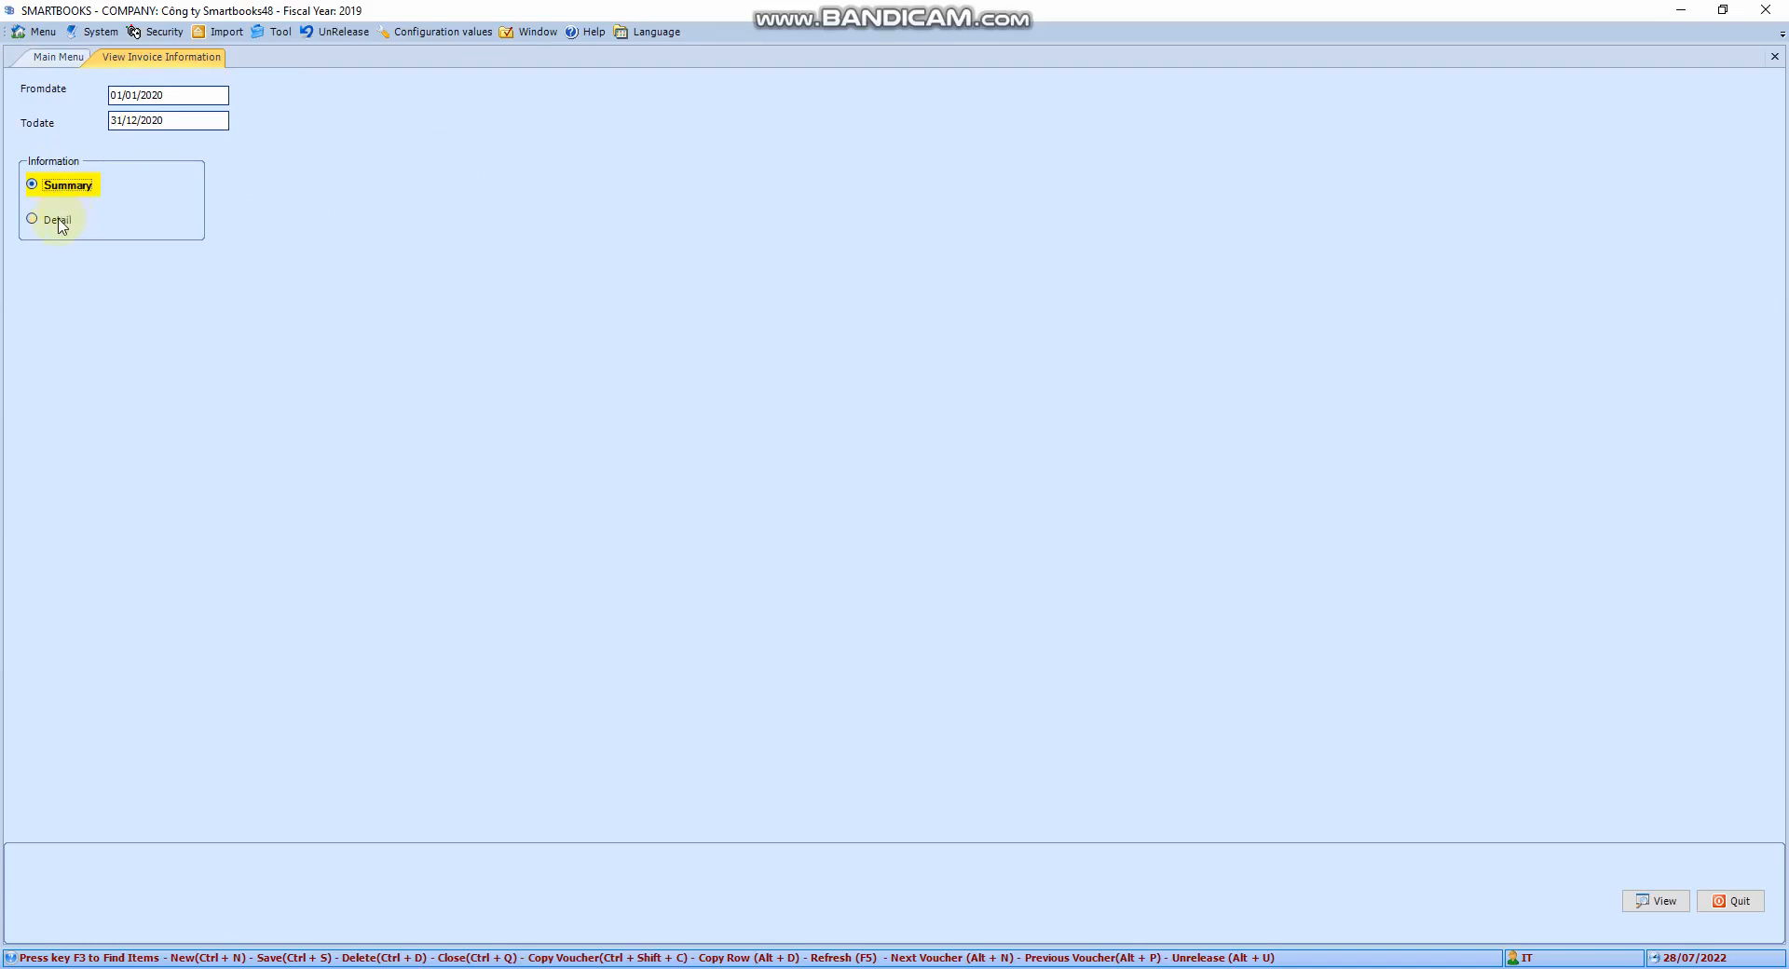
Generate the 2020 Summary and Detail invoice reports and browse the AR Details rows
{"action": "left_click", "coordinate": [1647, 902]}
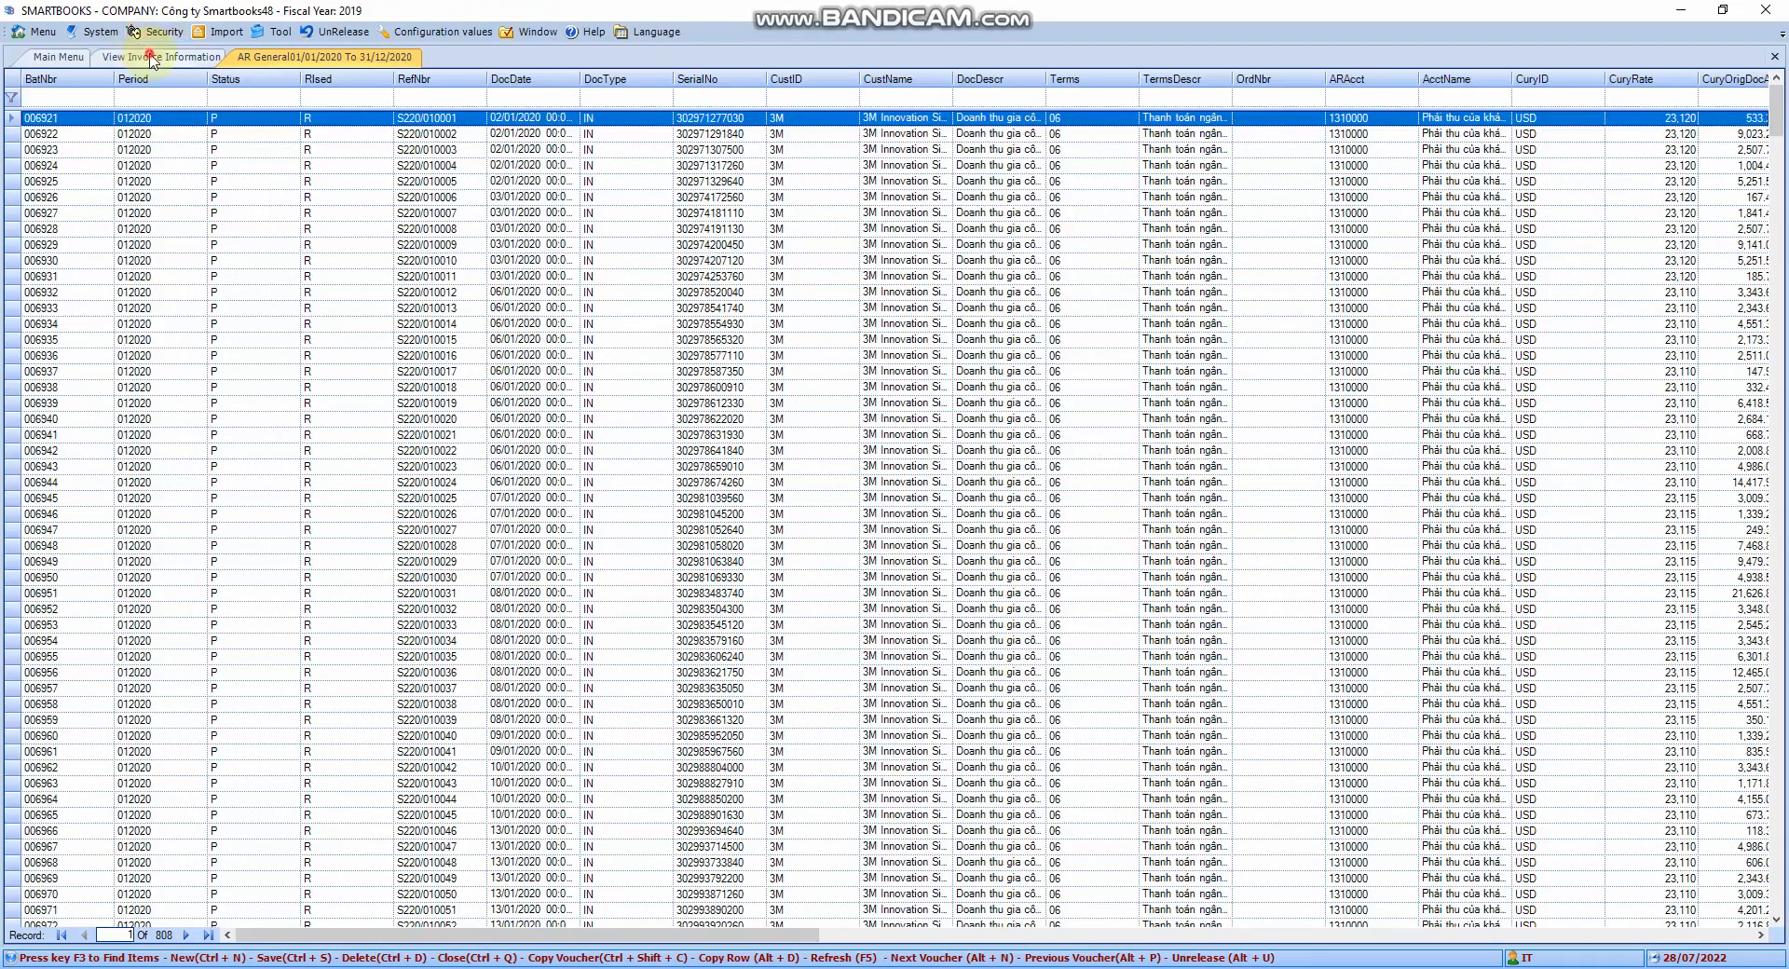
{"action": "left_click", "coordinate": [140, 57]}
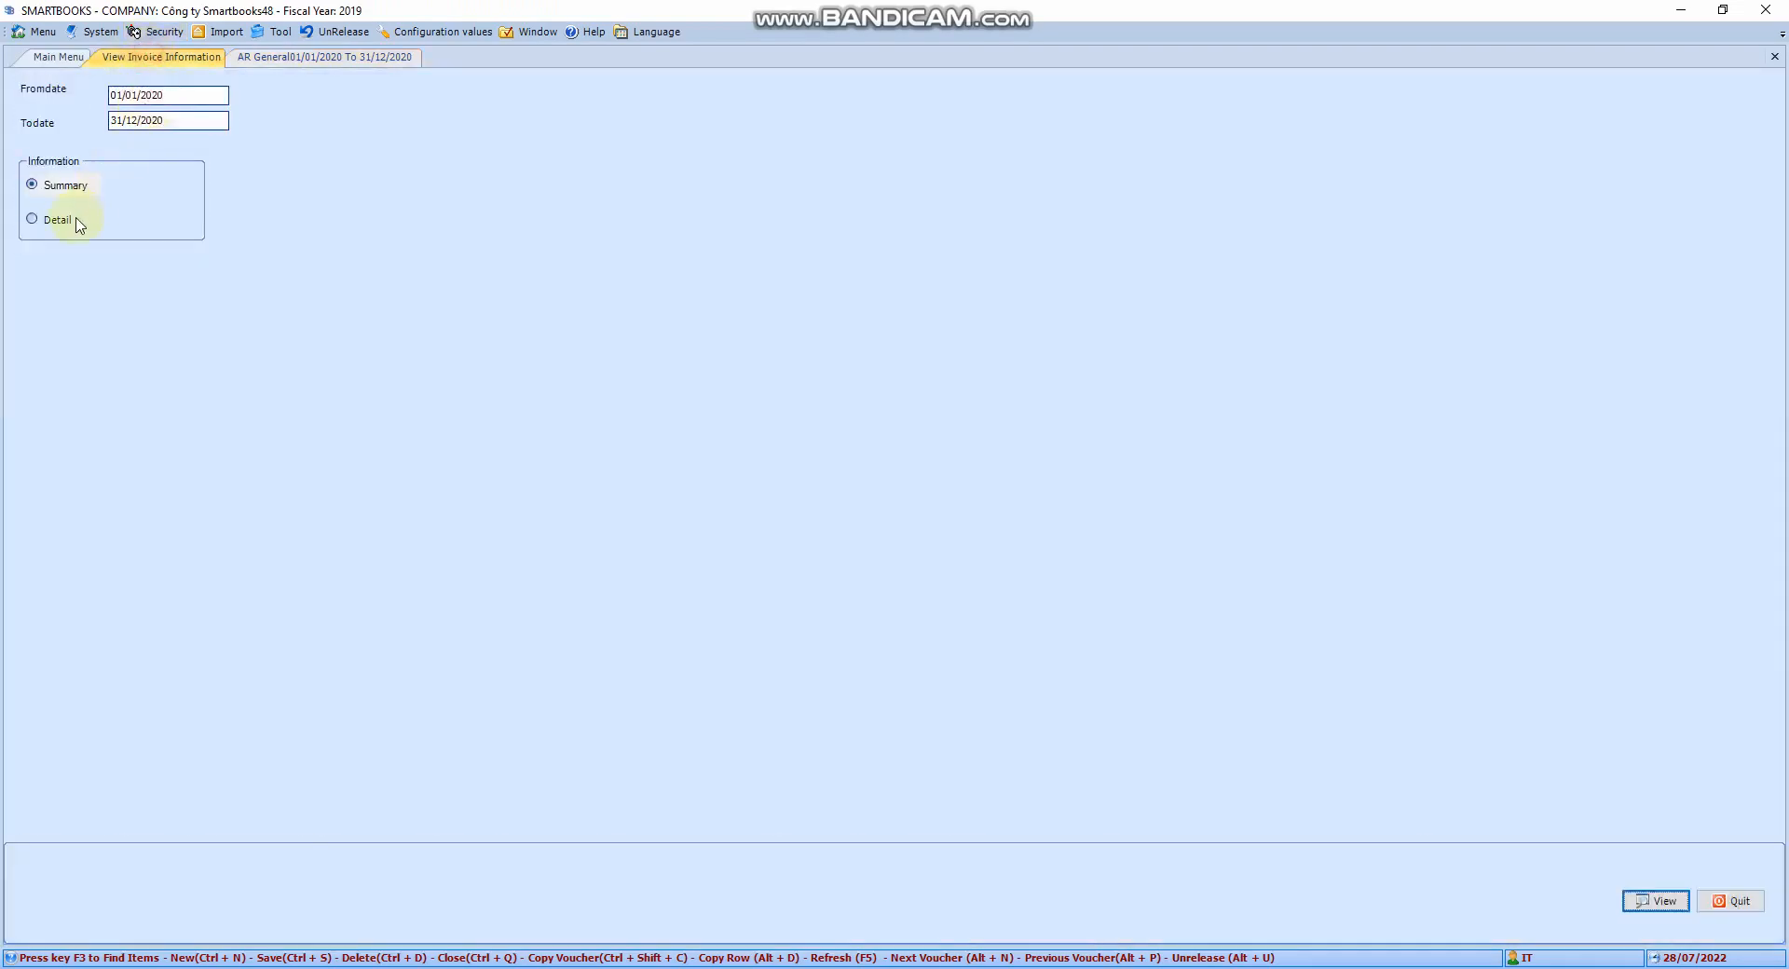
{"action": "left_click", "coordinate": [78, 220]}
{"action": "left_click", "coordinate": [1659, 902]}
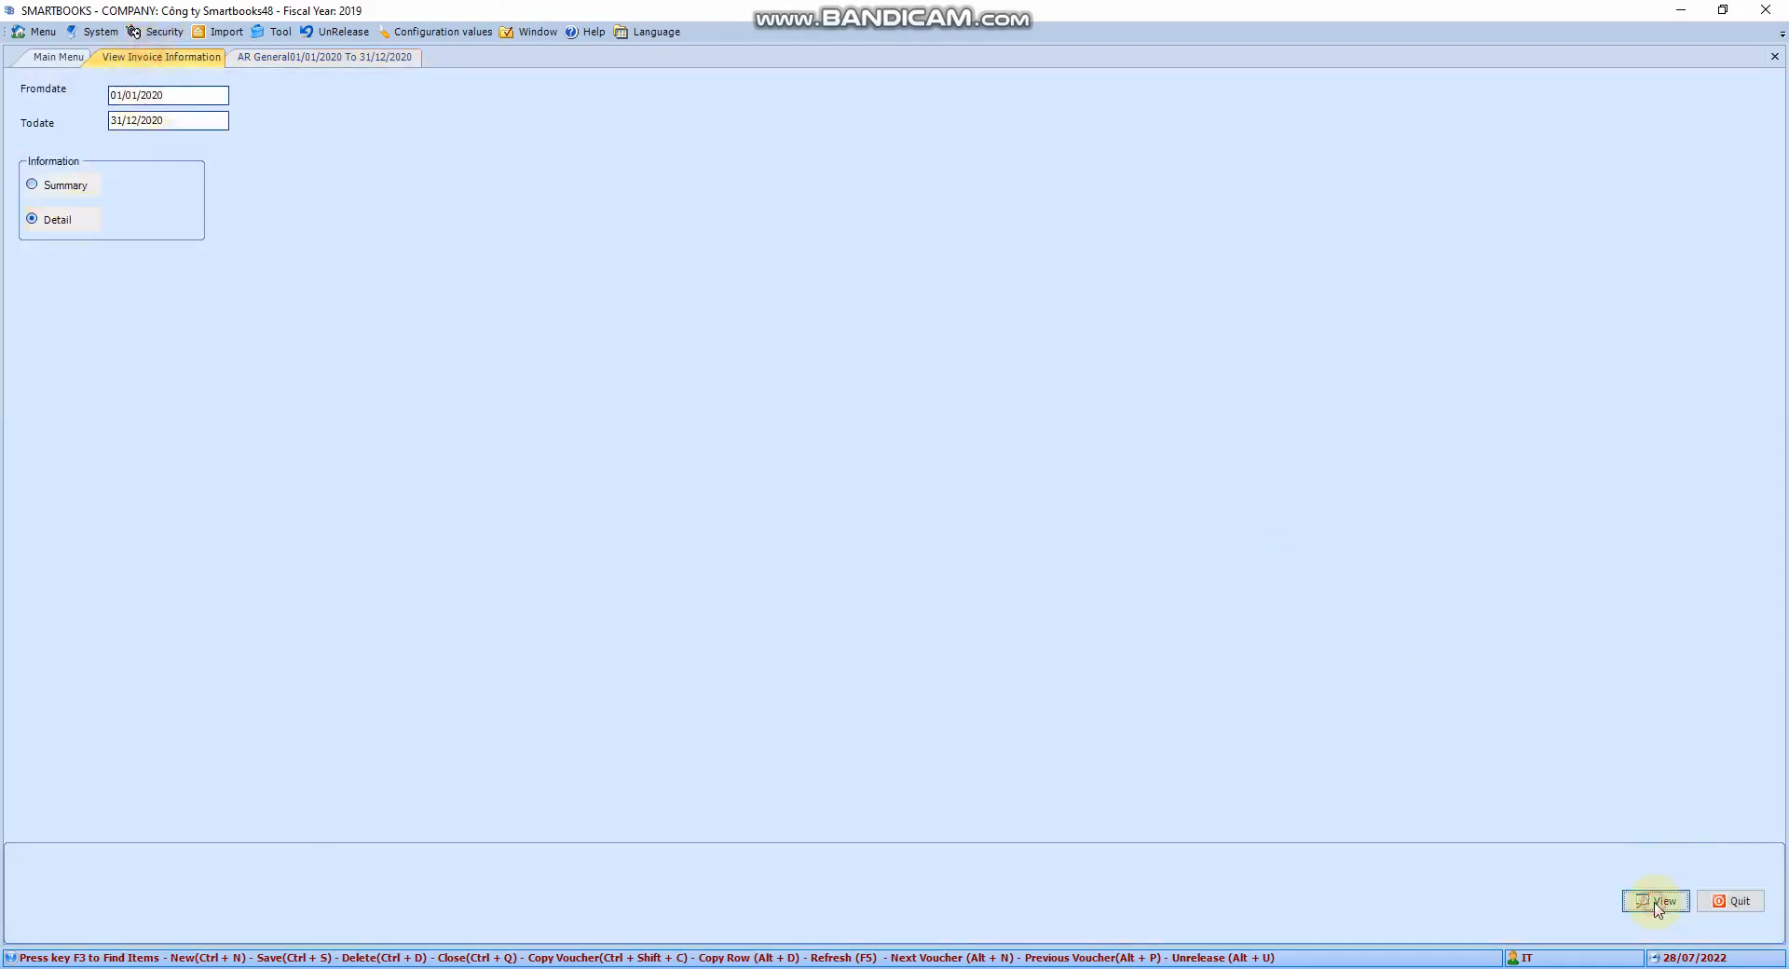
{"action": "left_click", "coordinate": [356, 324]}
{"action": "left_click", "coordinate": [333, 499]}
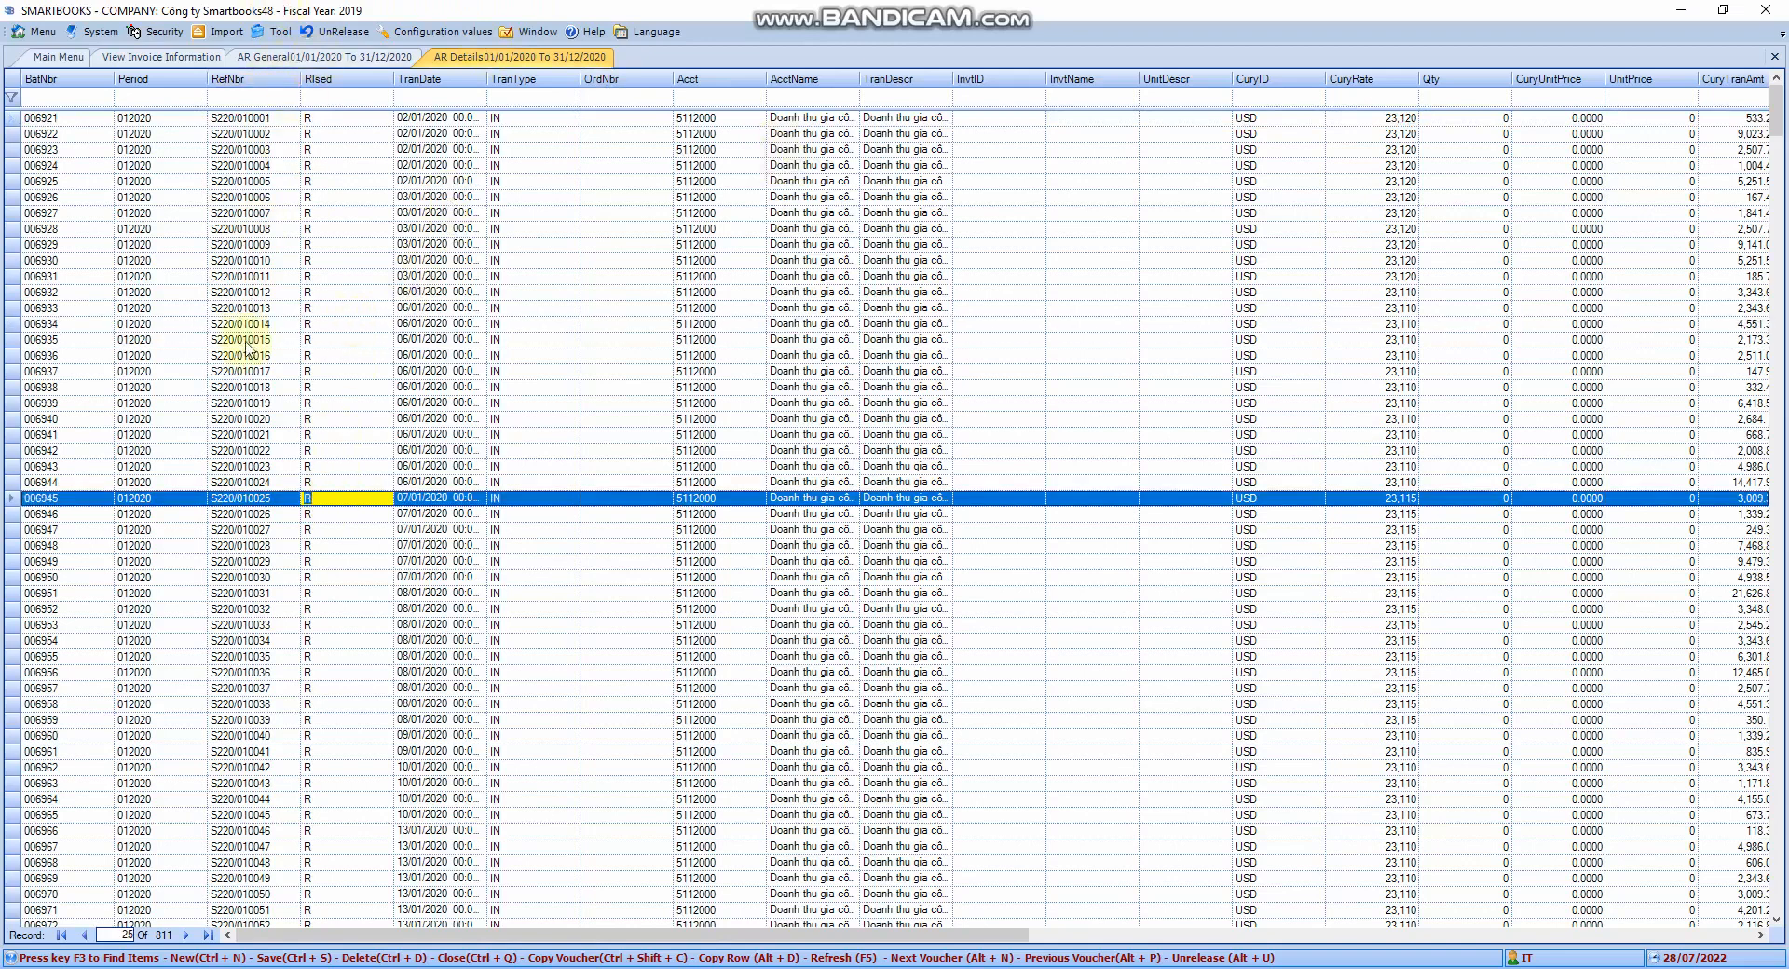
{"action": "scroll", "coordinate": [247, 350], "scroll_direction": "down", "scroll_amount": 9}
{"action": "scroll", "coordinate": [321, 527], "scroll_direction": "down", "scroll_amount": 20}
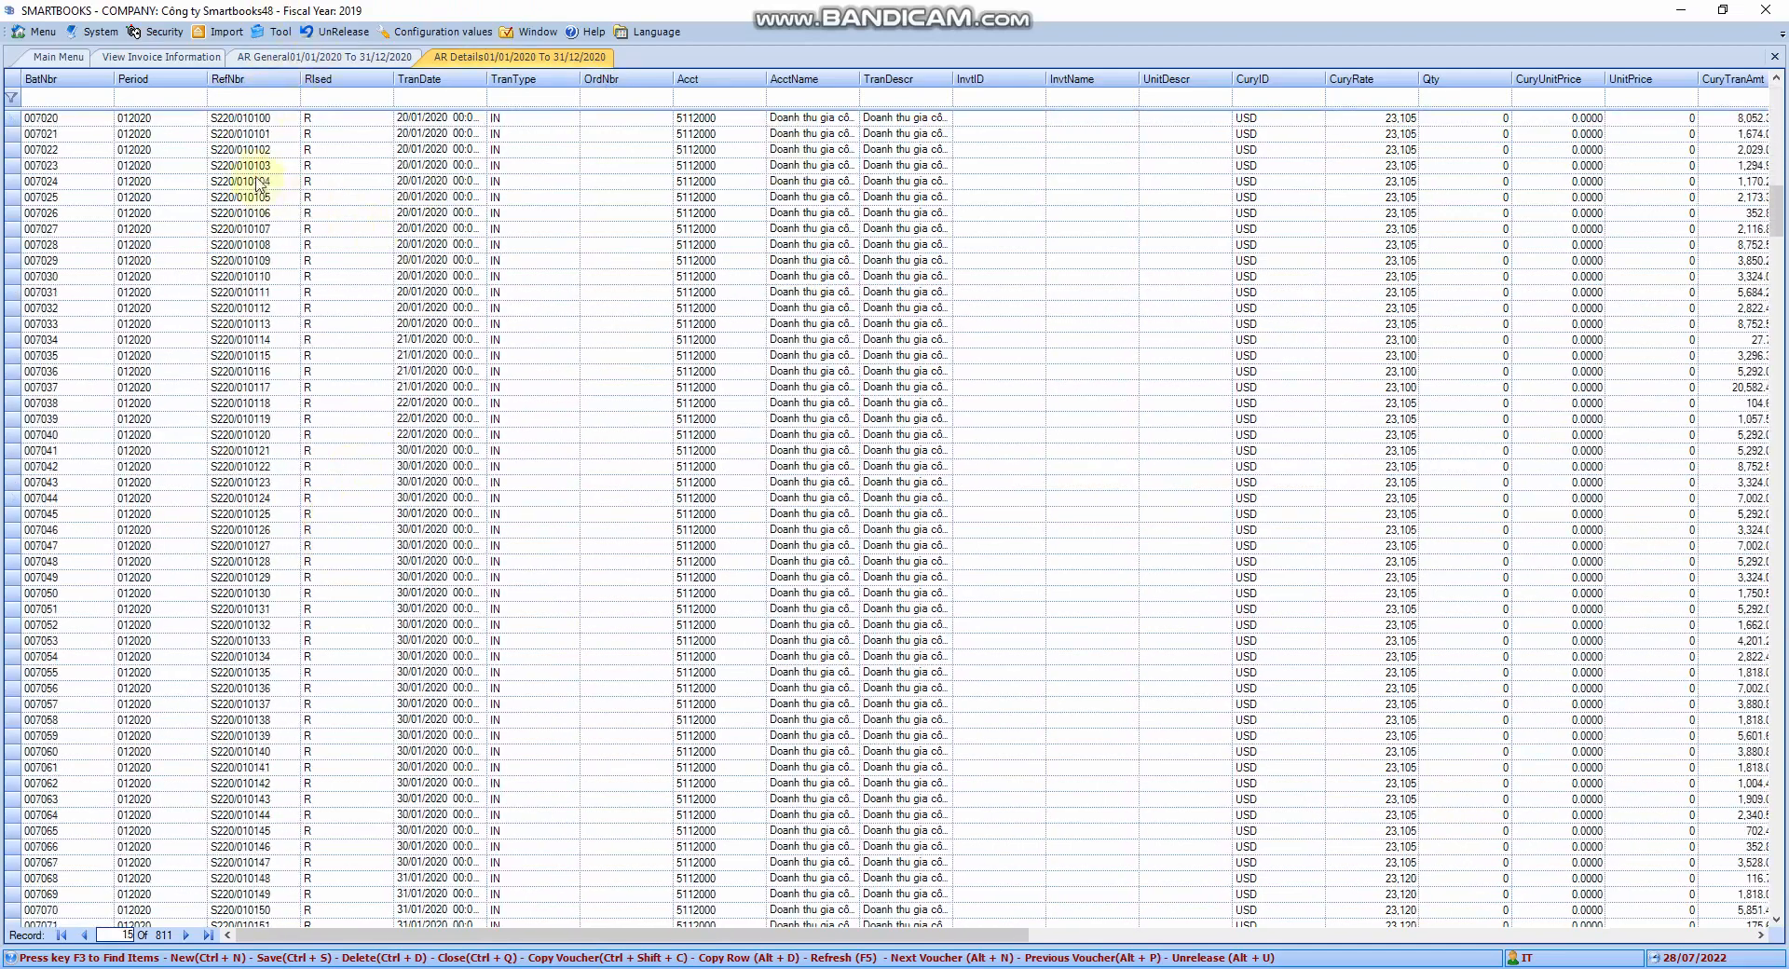
Browse the AR General summary down to row 009131, then close the report tabs
{"action": "left_click", "coordinate": [336, 58]}
{"action": "scroll", "coordinate": [333, 369], "scroll_direction": "down", "scroll_amount": 15}
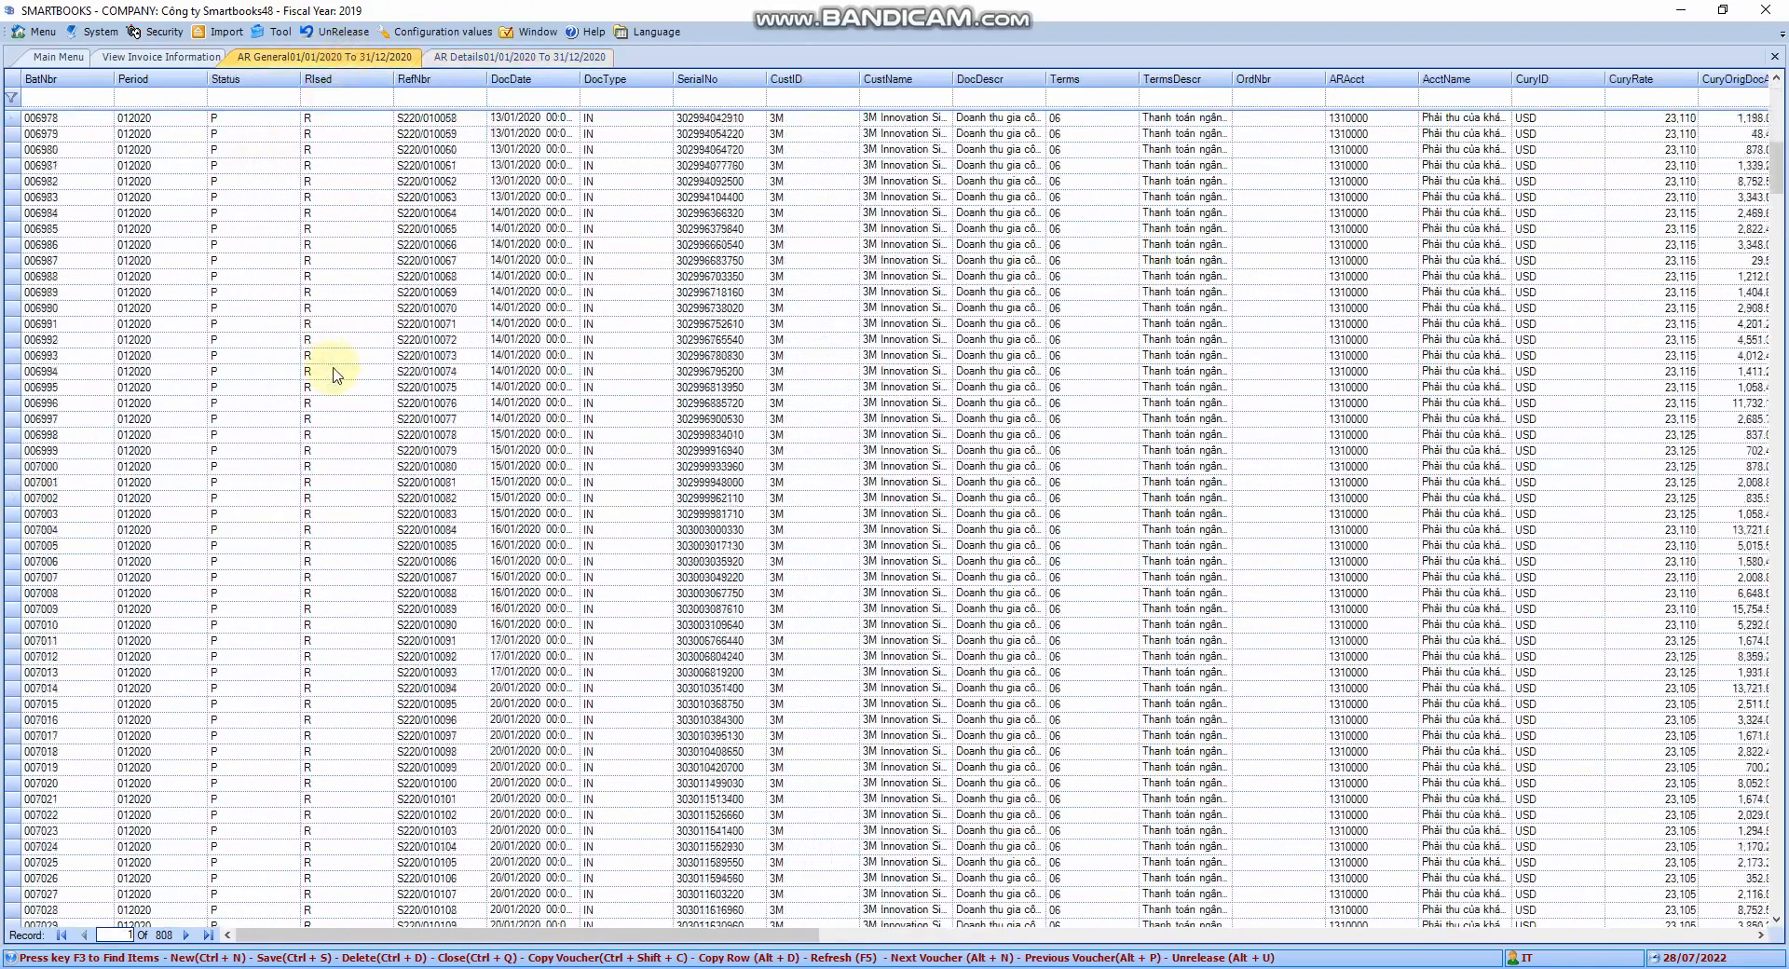
{"action": "left_click", "coordinate": [492, 530]}
{"action": "scroll", "coordinate": [361, 547], "scroll_direction": "down", "scroll_amount": 7}
{"action": "scroll", "coordinate": [362, 545], "scroll_direction": "down", "scroll_amount": 17}
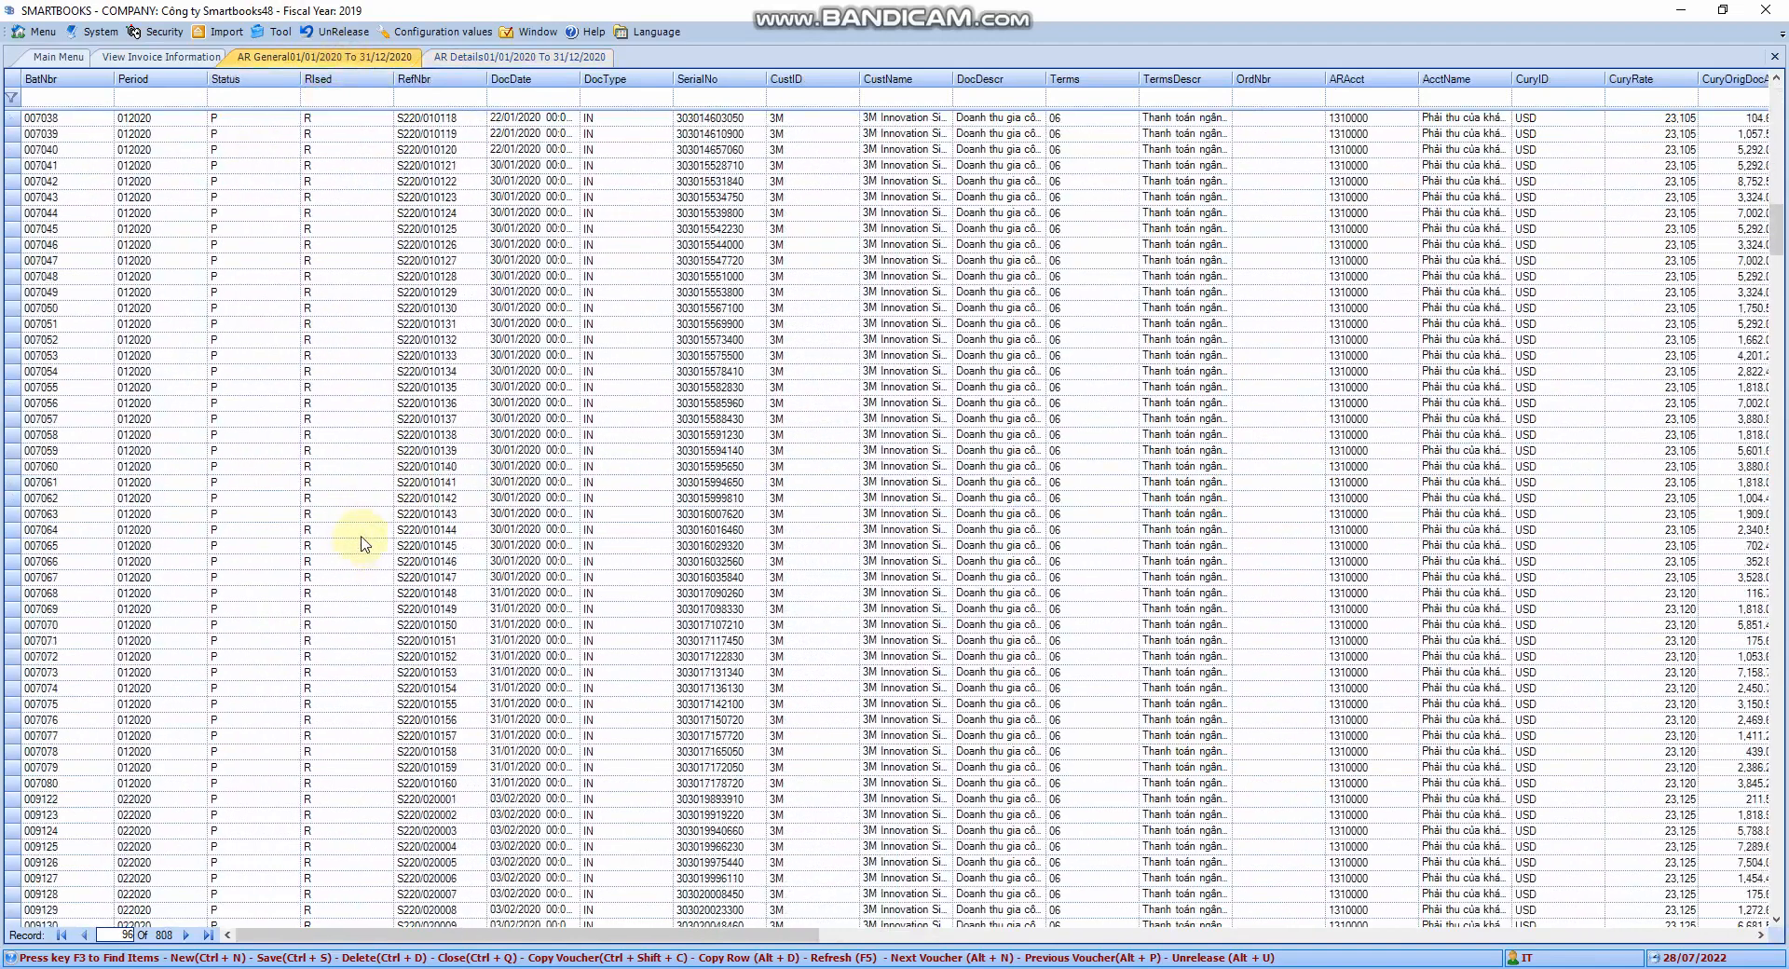
{"action": "left_click", "coordinate": [503, 561]}
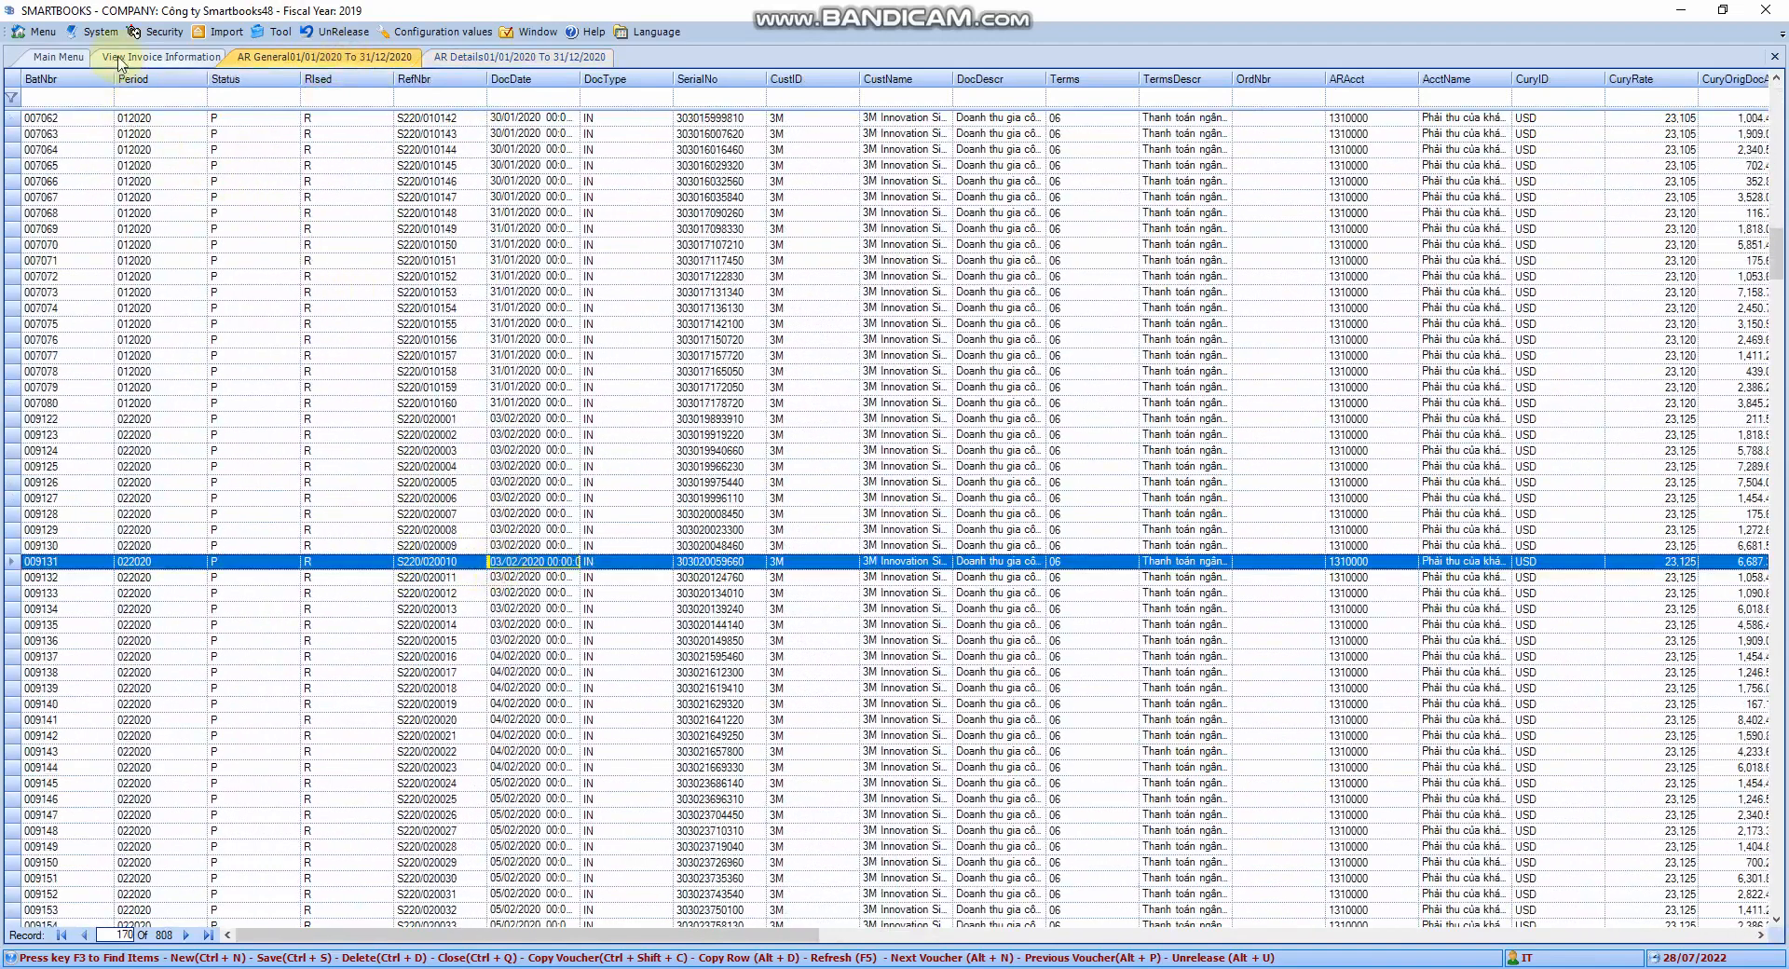
{"action": "left_click", "coordinate": [1776, 57]}
{"action": "left_click", "coordinate": [1775, 57]}
{"action": "left_click", "coordinate": [1775, 57]}
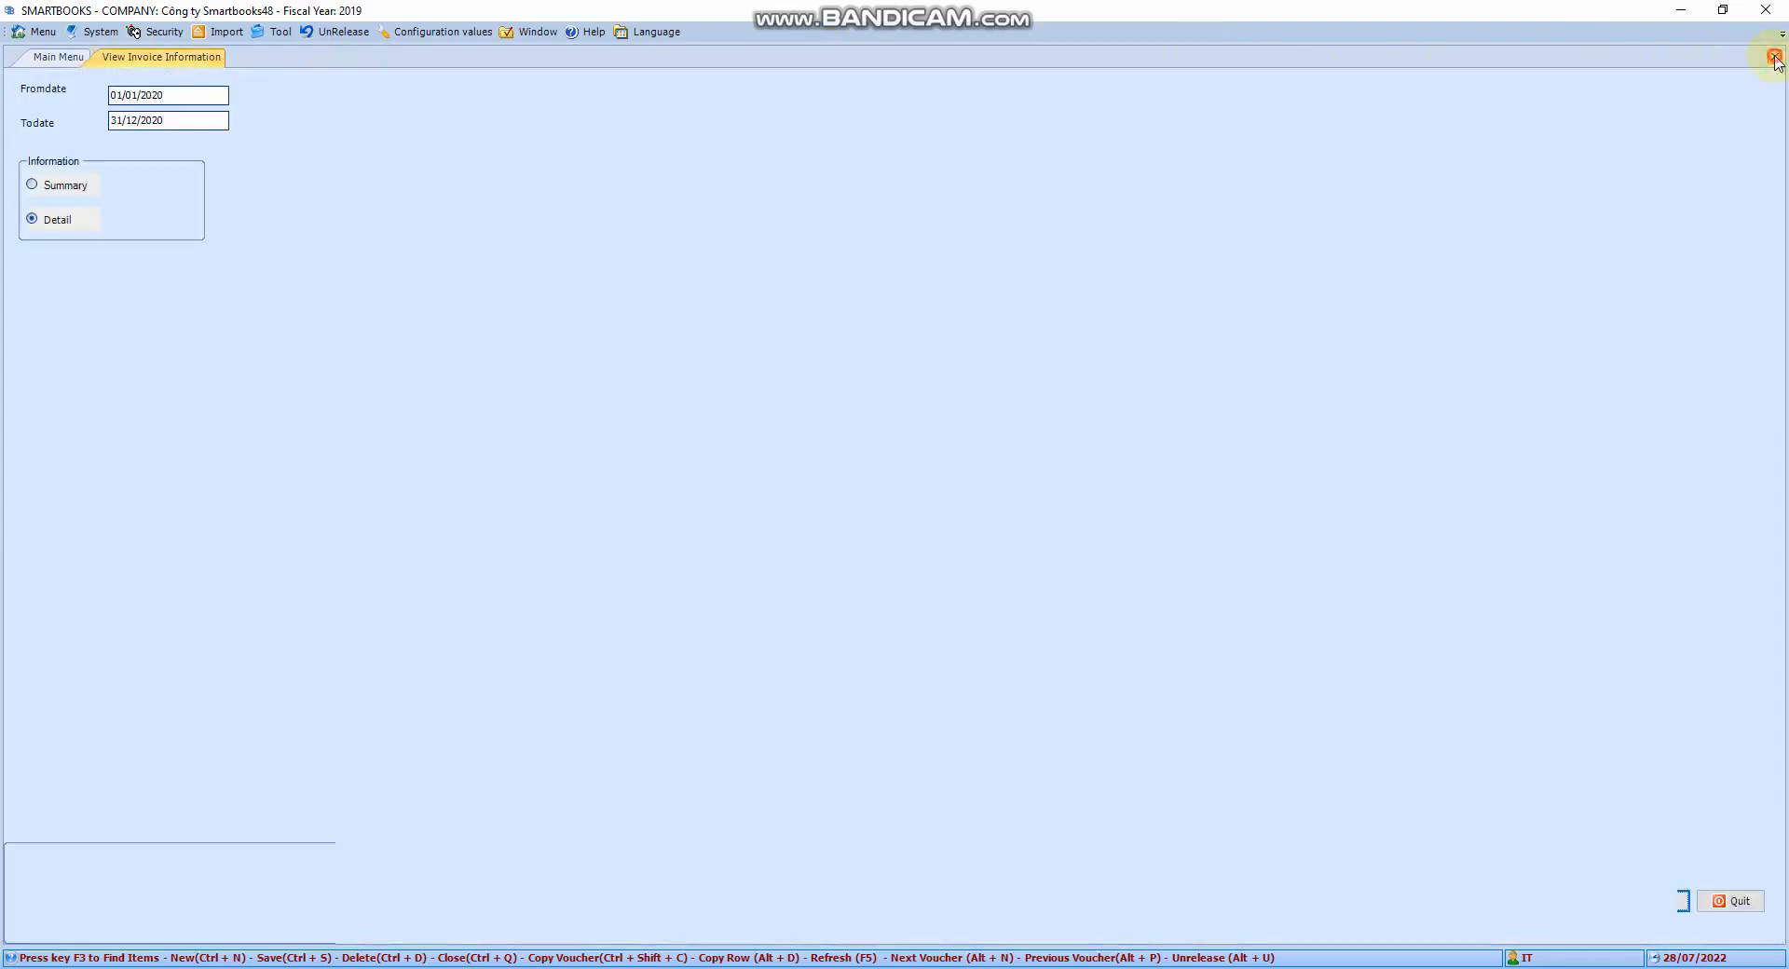